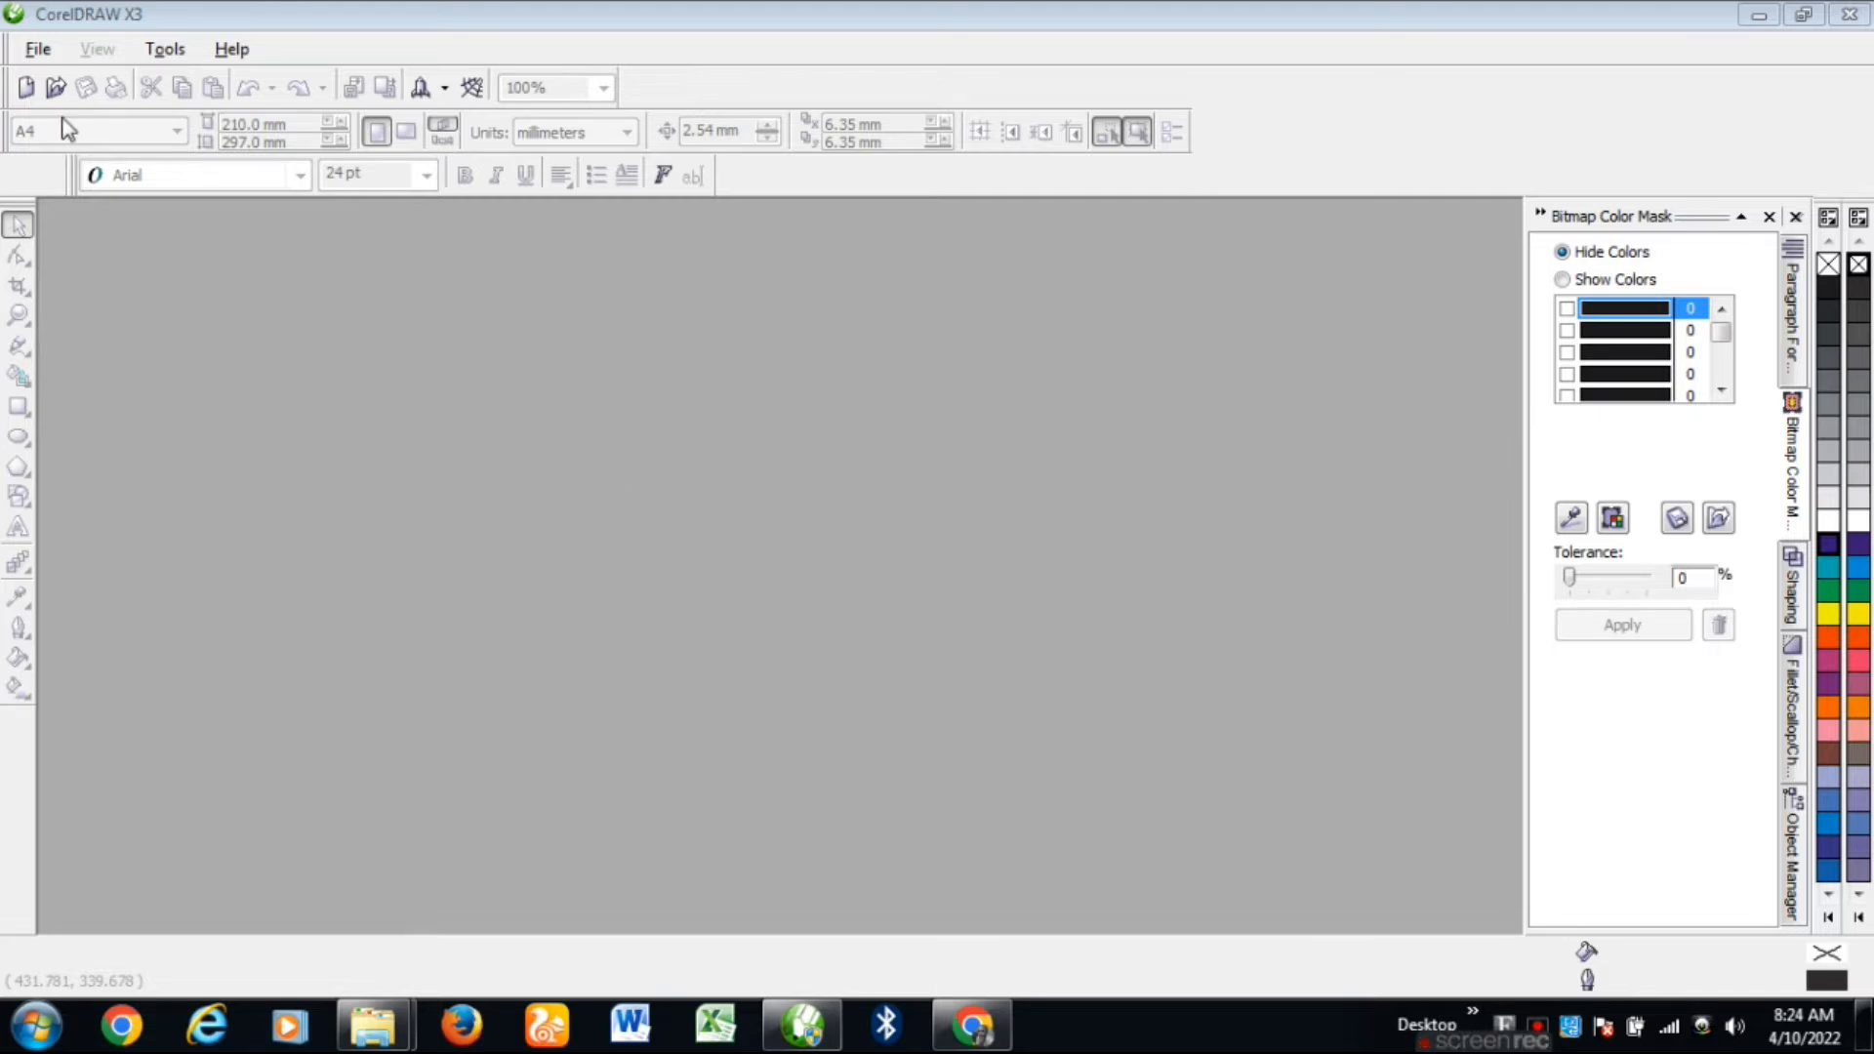
# Step: Create a new blank Letter-size drawing, Graphic1
pyautogui.click(25, 87)
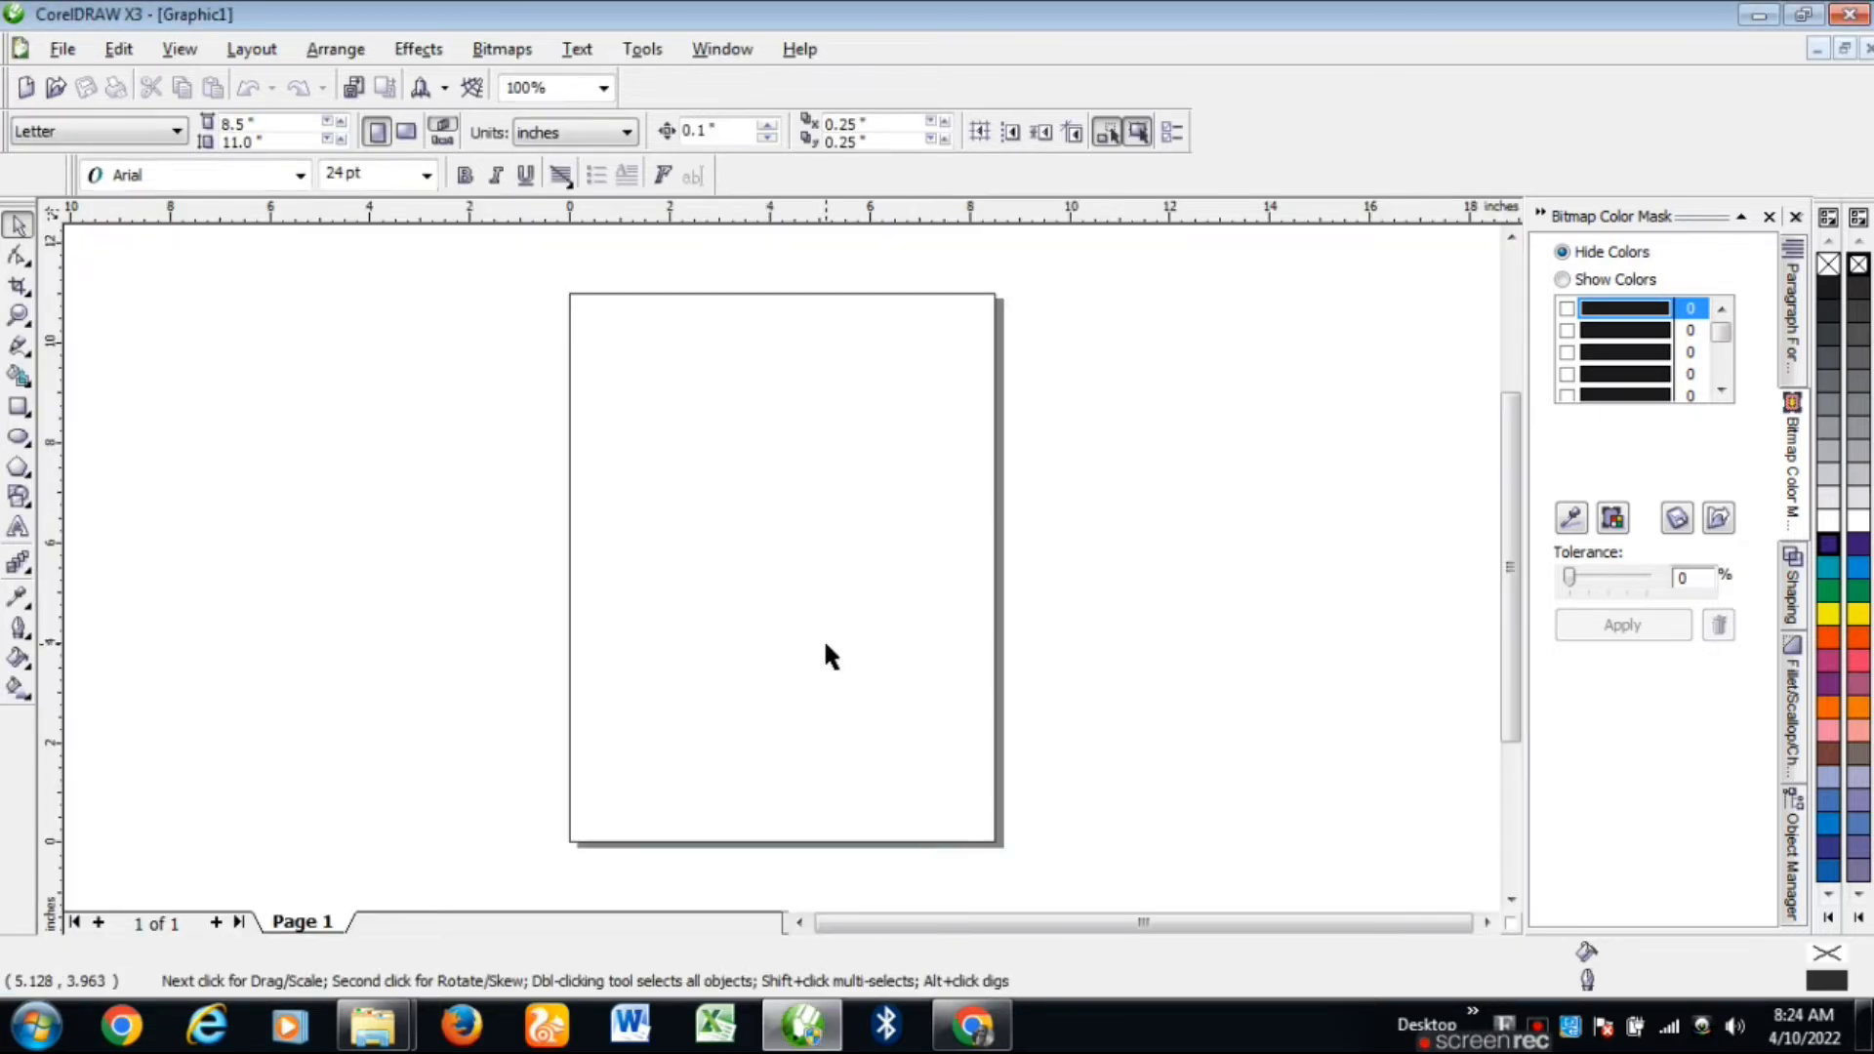
# Step: Switch the page size to A4, 210 × 297 mm
pyautogui.click(177, 132)
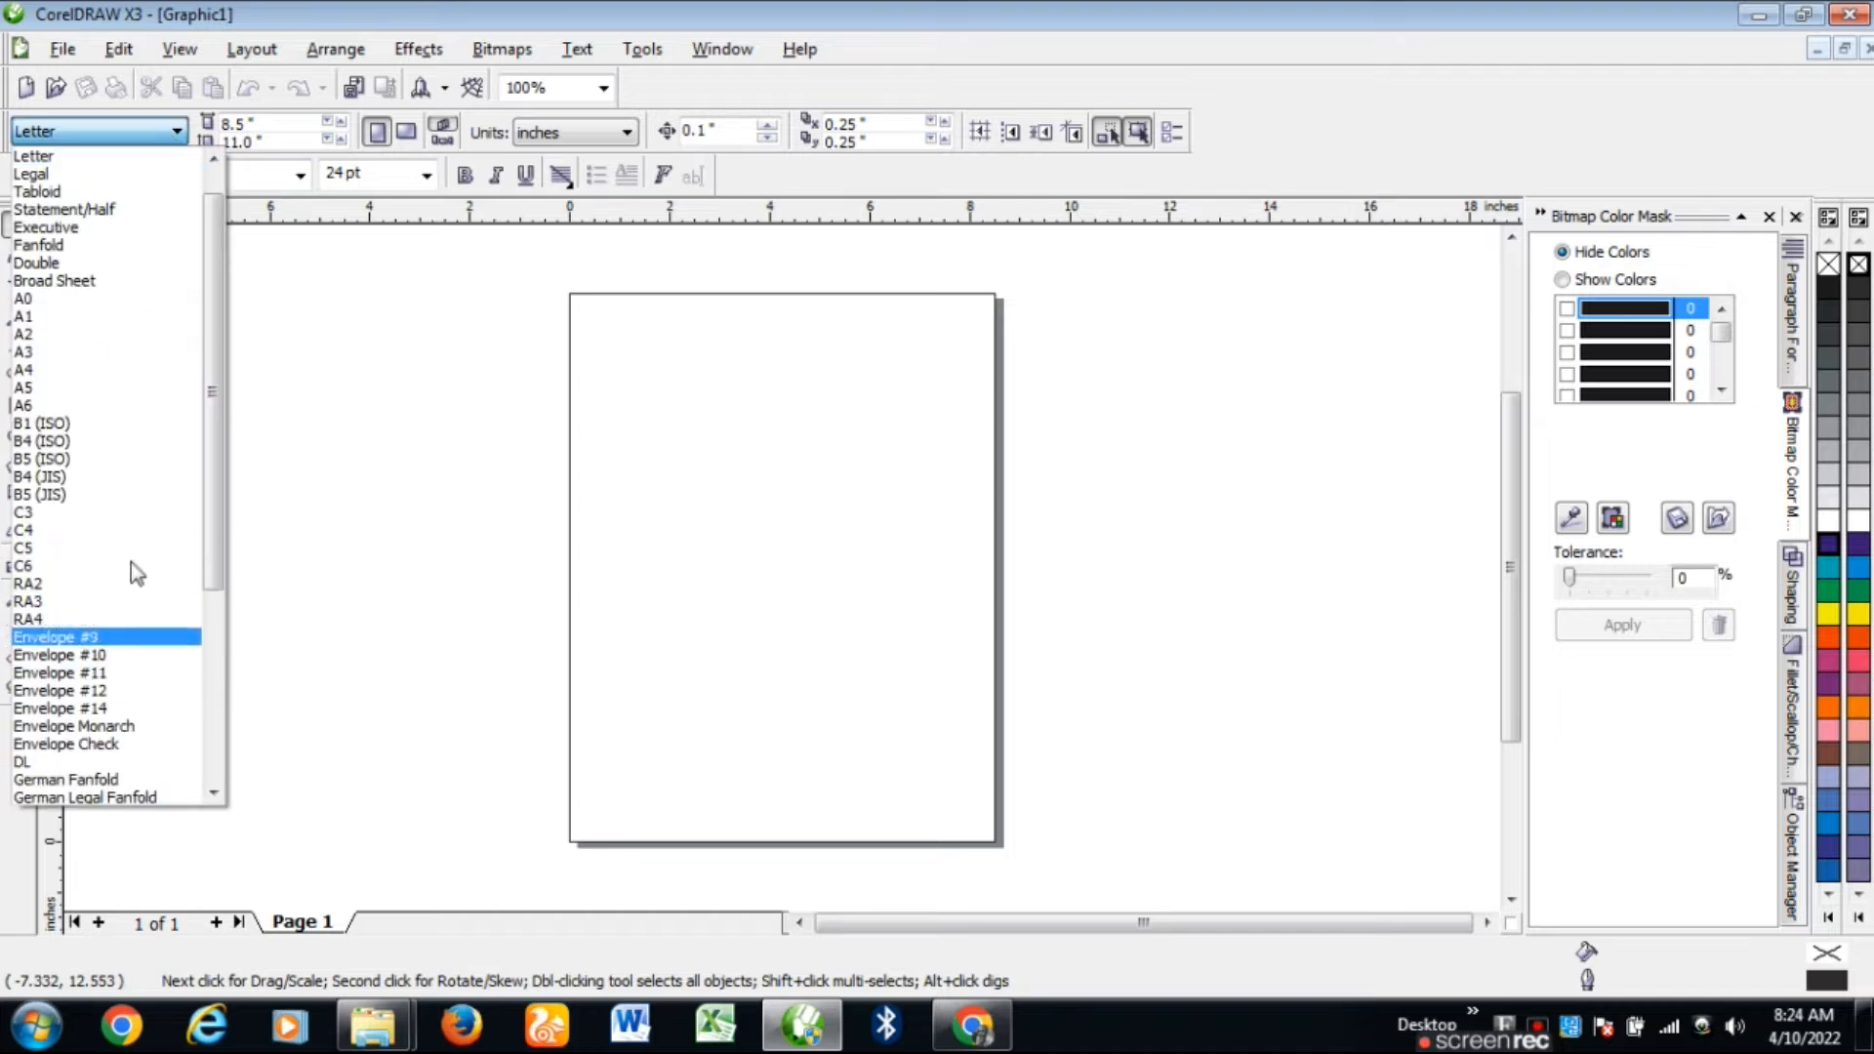
pyautogui.click(97, 370)
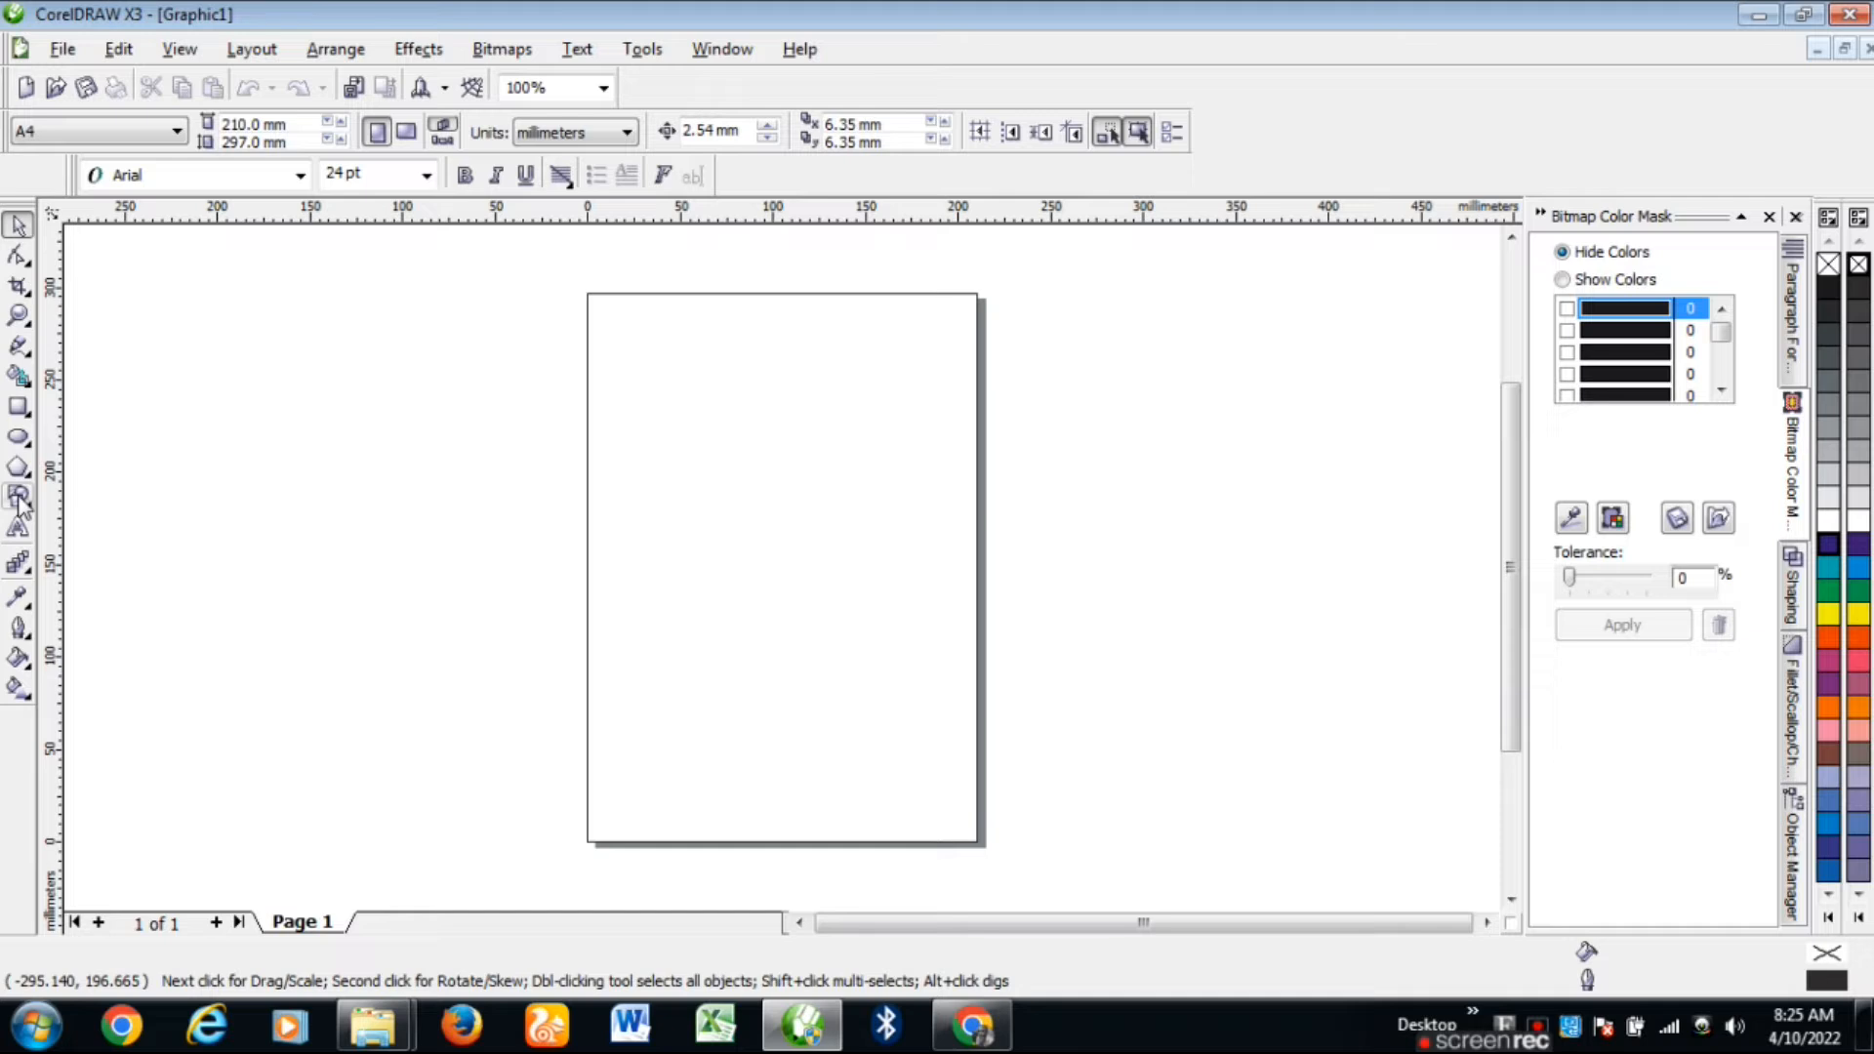
pyautogui.click(18, 437)
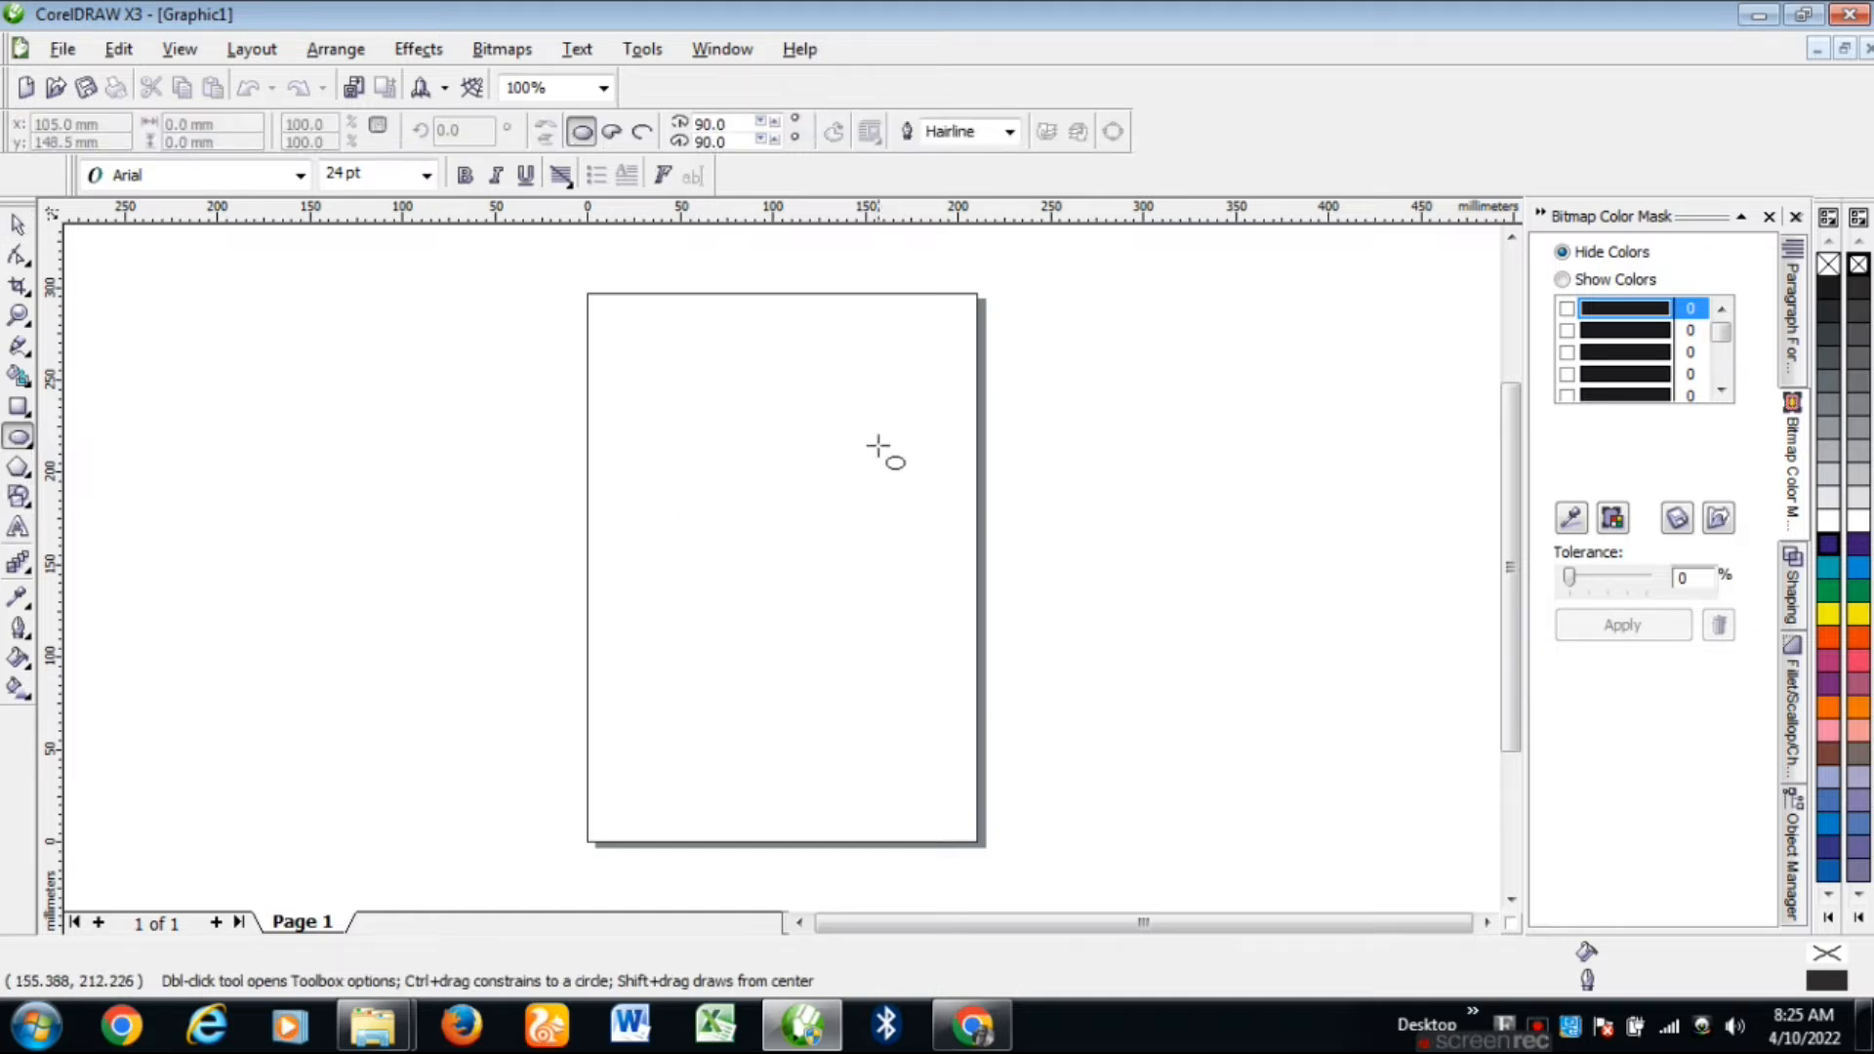
pyautogui.moveTo(690, 452); pyautogui.dragTo(881, 644)
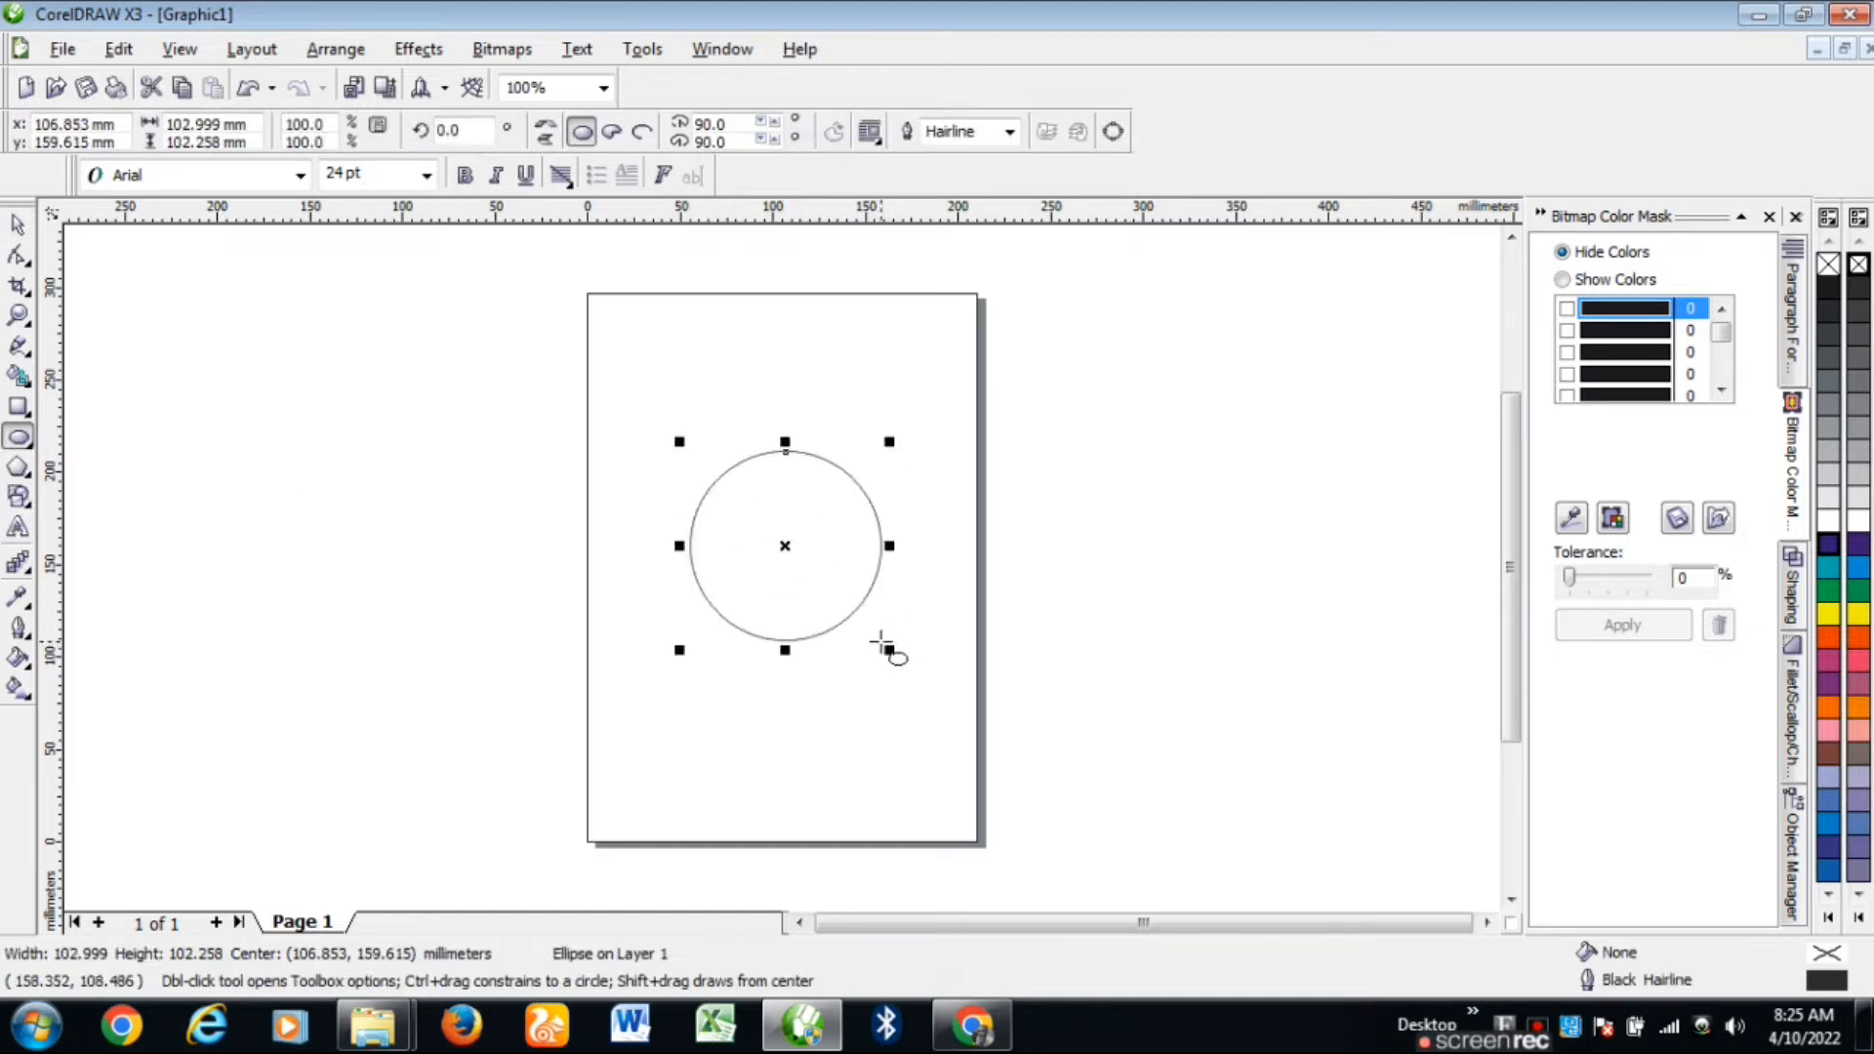
pyautogui.click(17, 225)
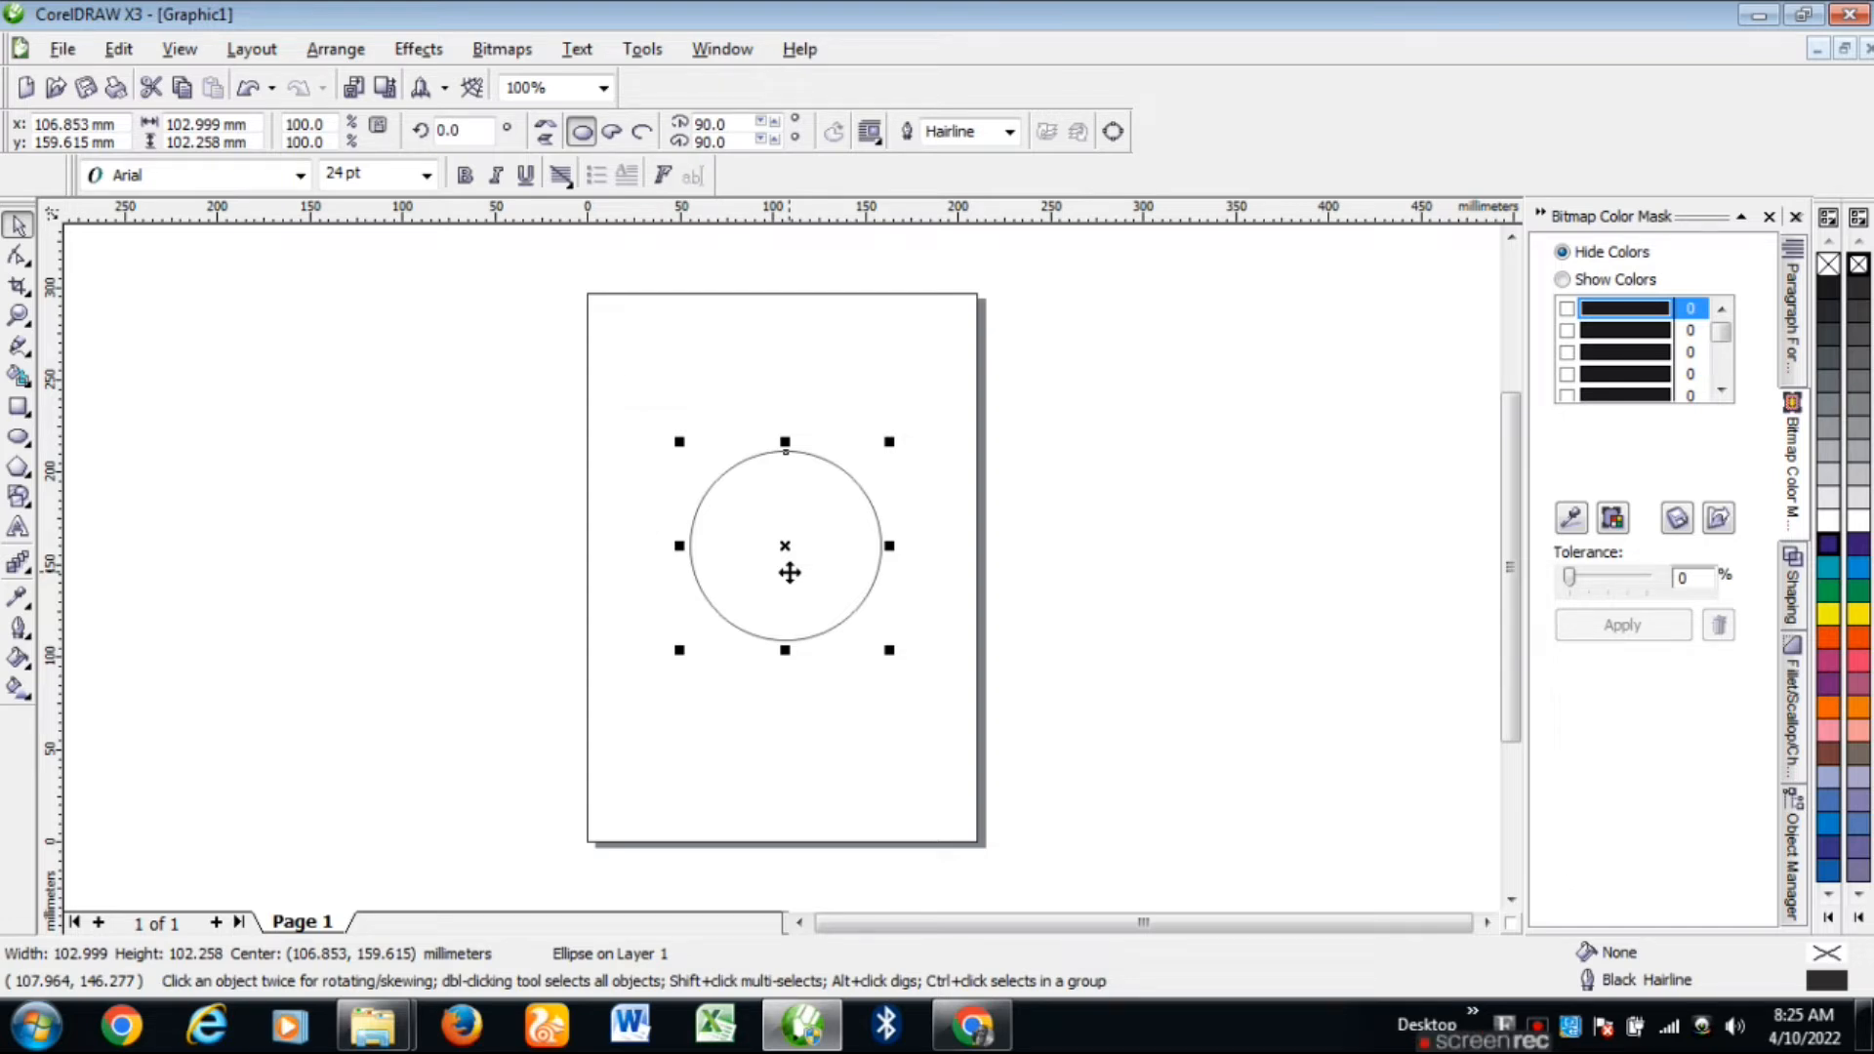
pyautogui.scroll(1, 782, 566)
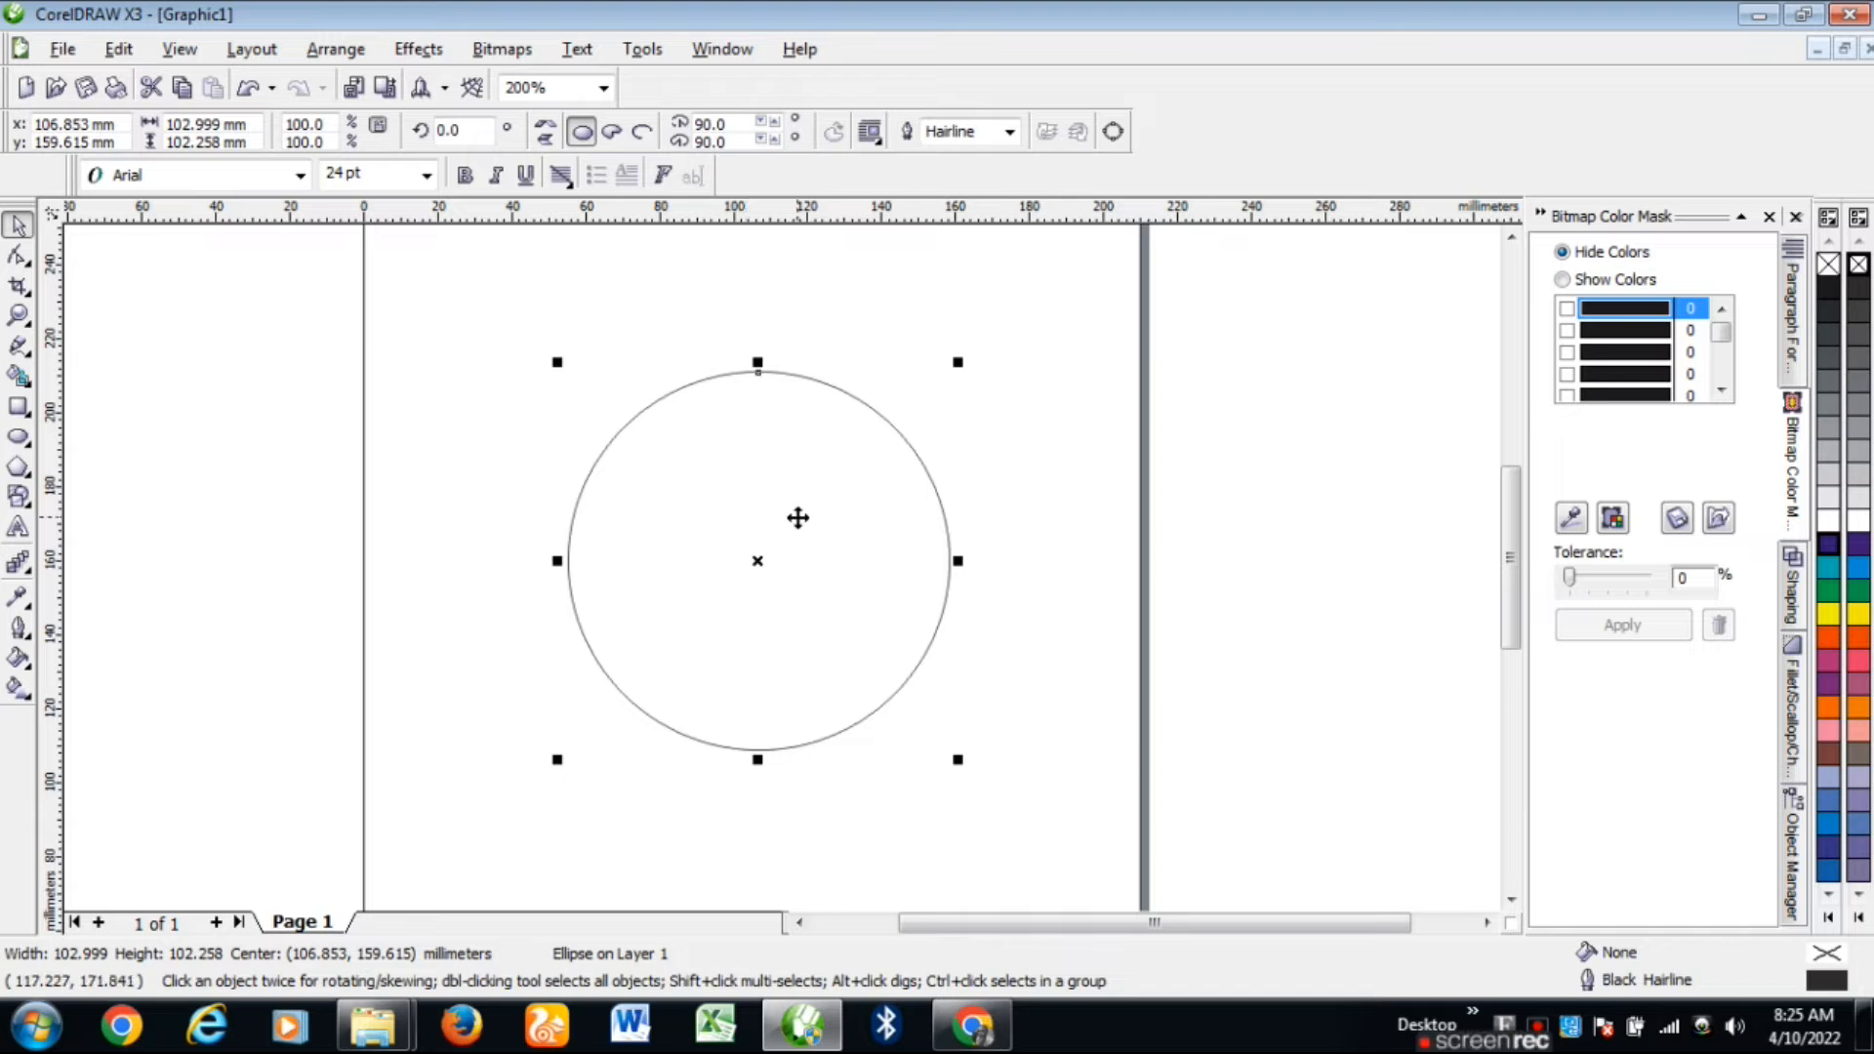
pyautogui.press('Delete')
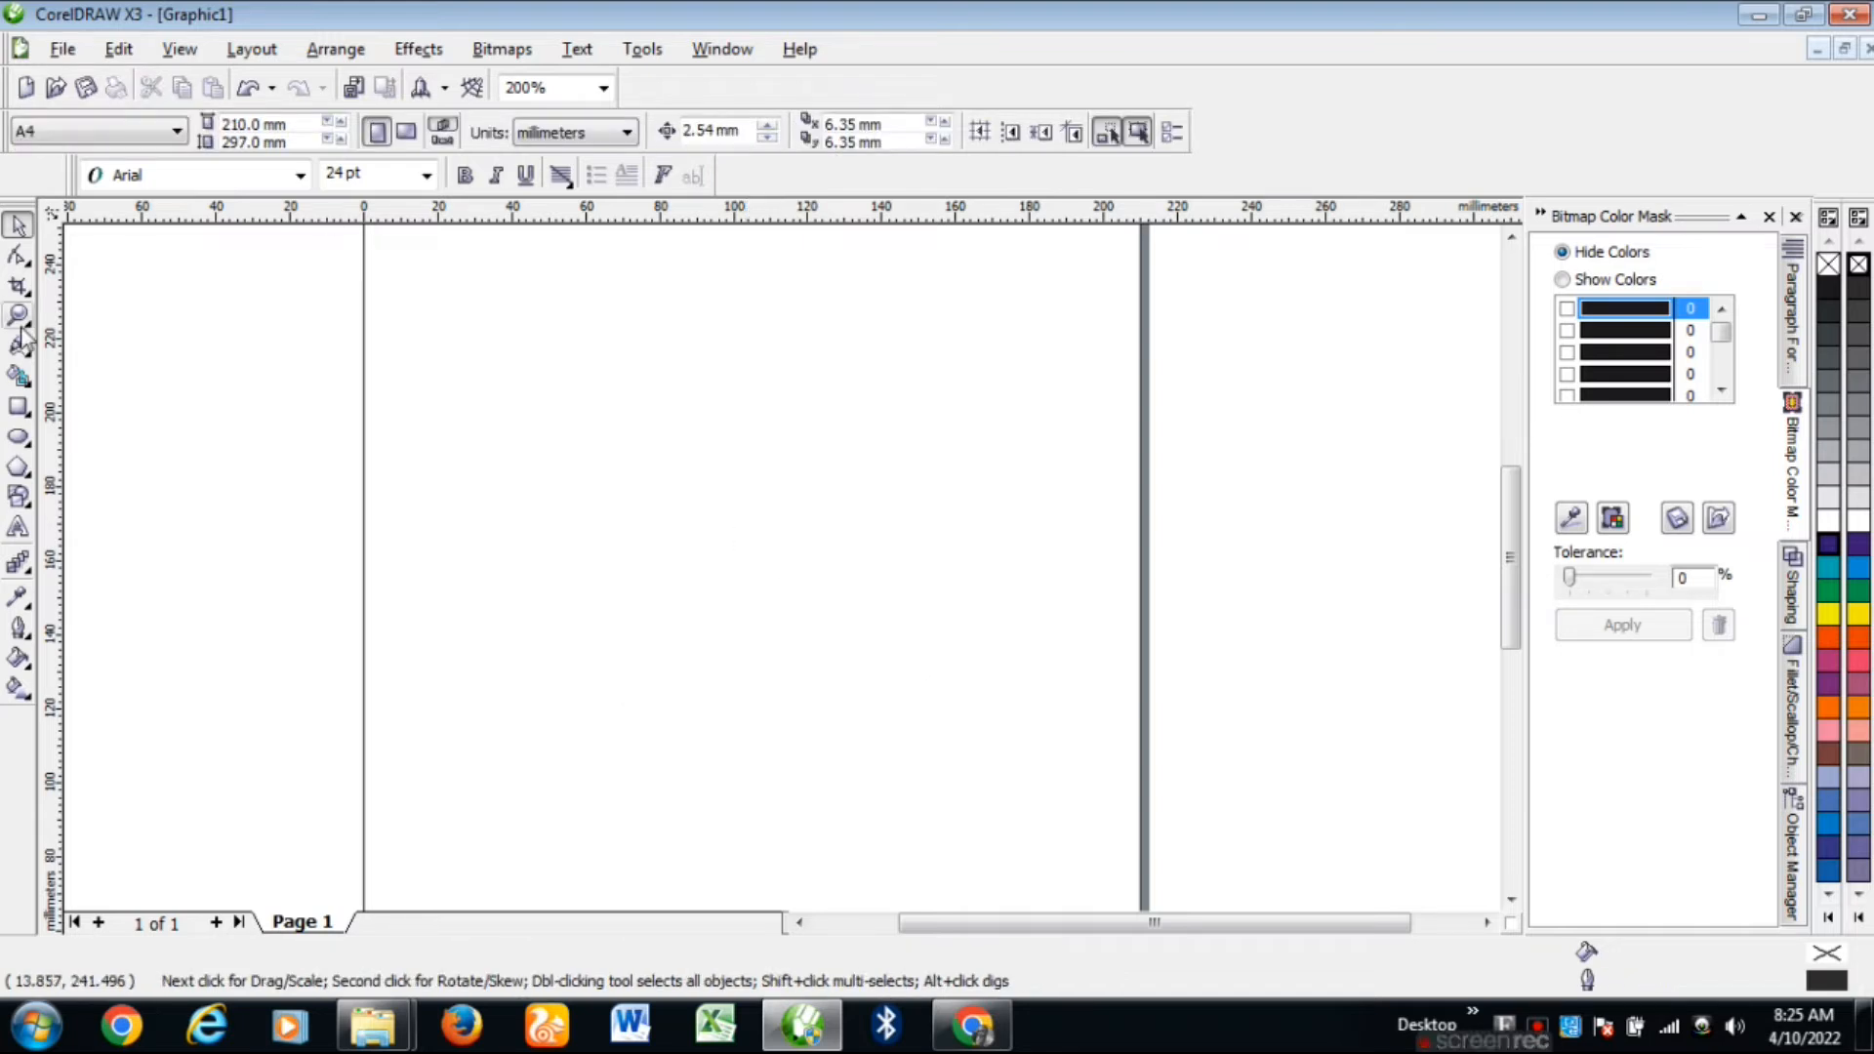
# Step: Draw a circle roughly 80 mm across with the Ellipse tool
pyautogui.click(13, 440)
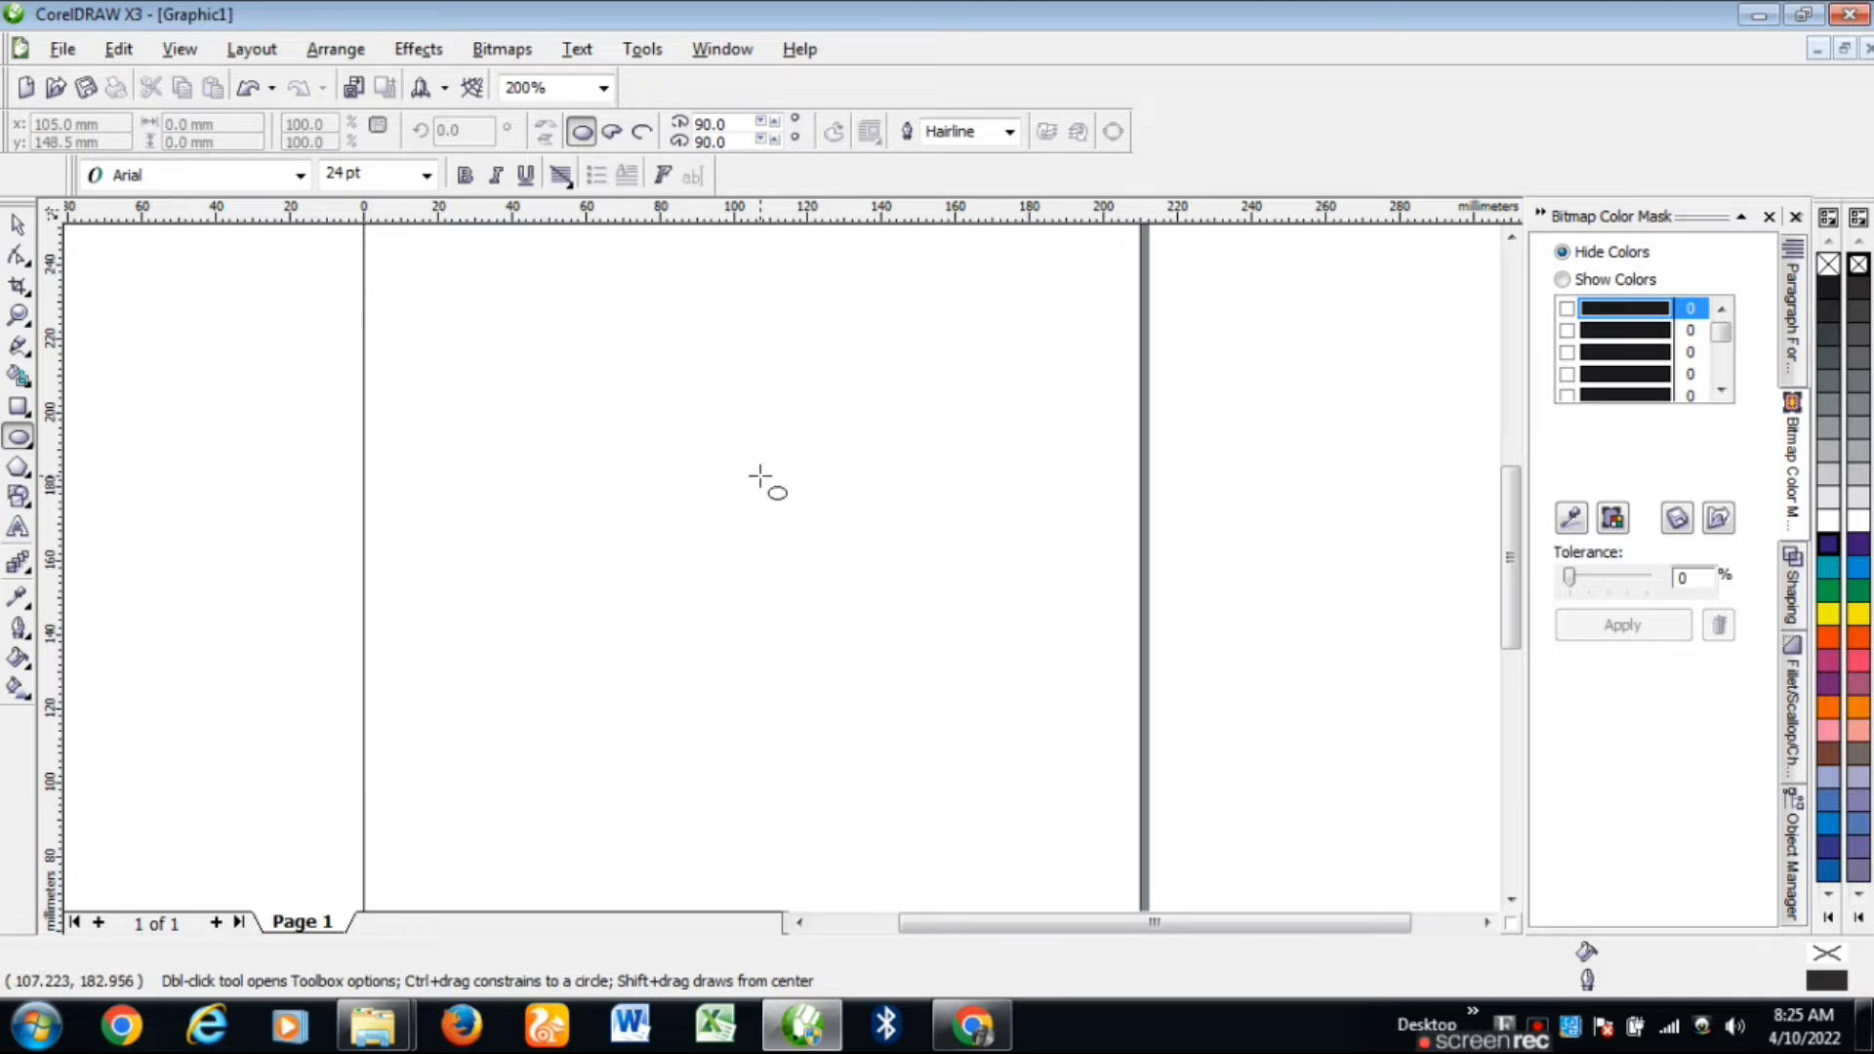
pyautogui.moveTo(521, 345); pyautogui.dragTo(917, 732)
pyautogui.press('space')
pyautogui.moveTo(510, 728); pyautogui.dragTo(605, 669)
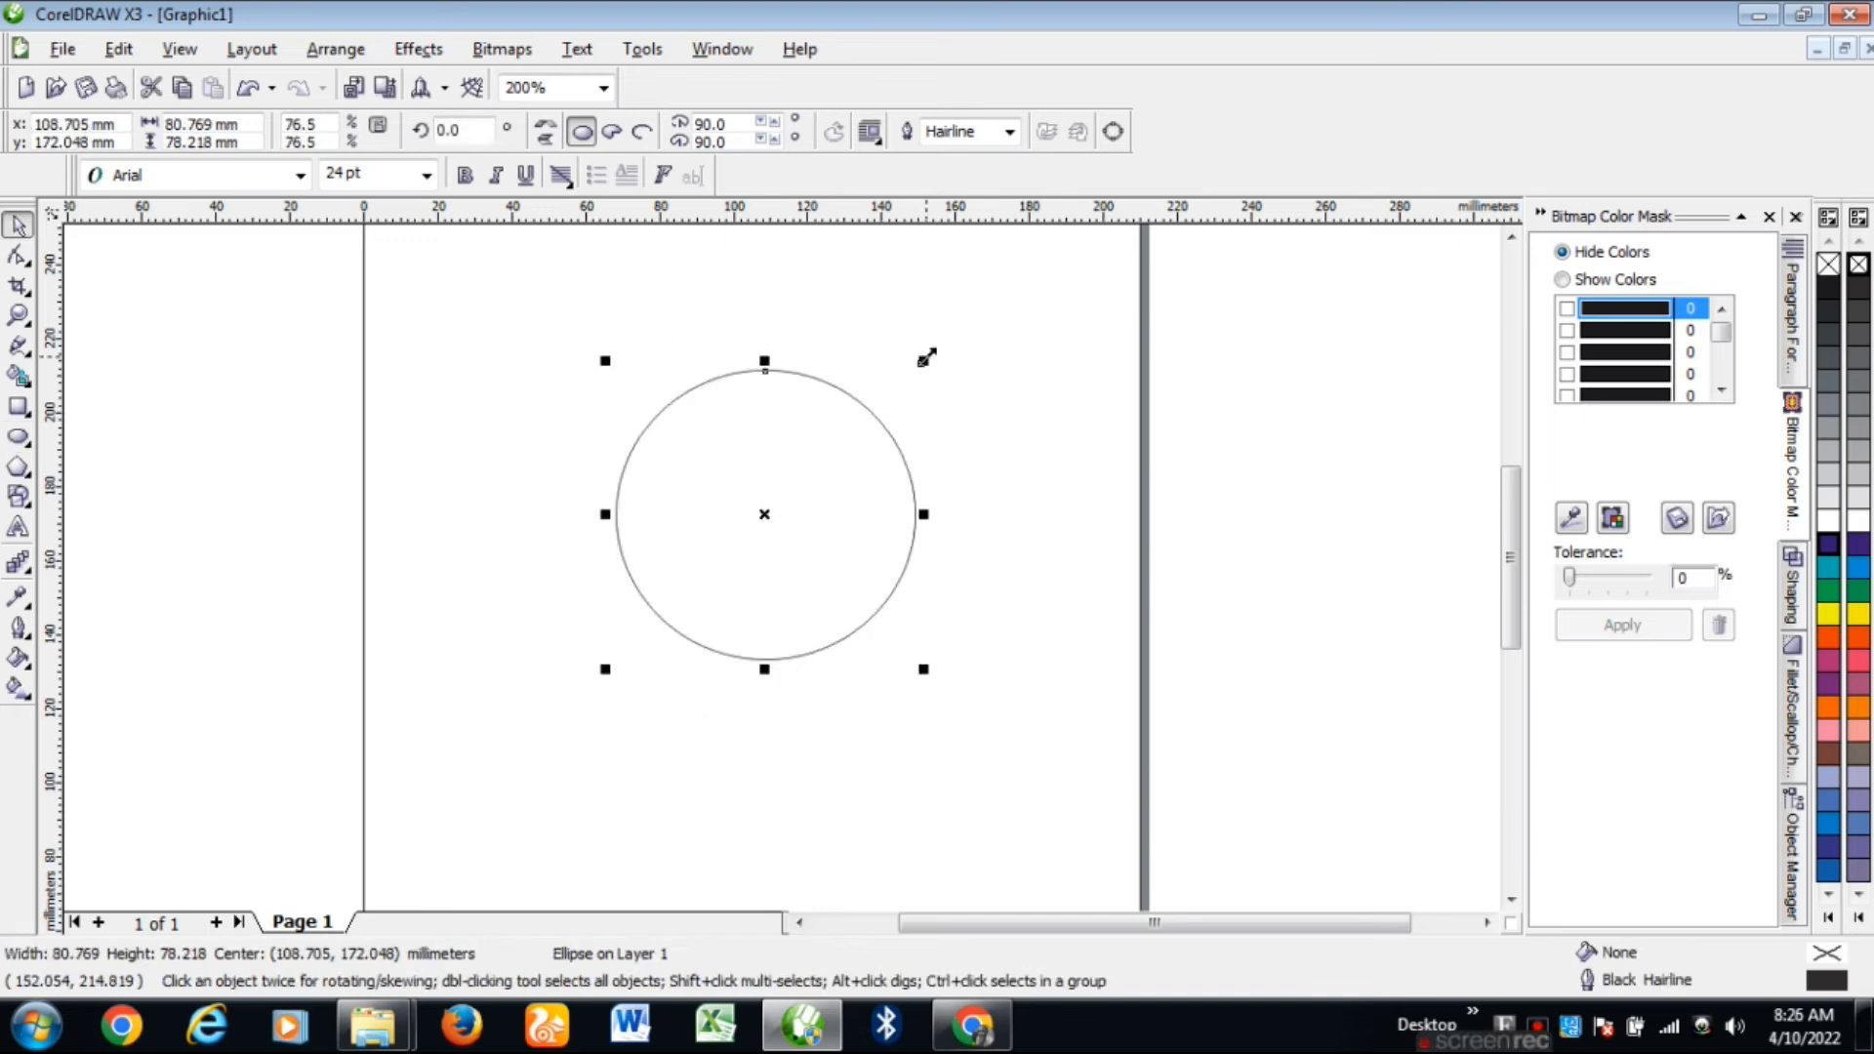
# Step: Move the circle into place near the middle of the page
pyautogui.moveTo(765, 514); pyautogui.dragTo(746, 549)
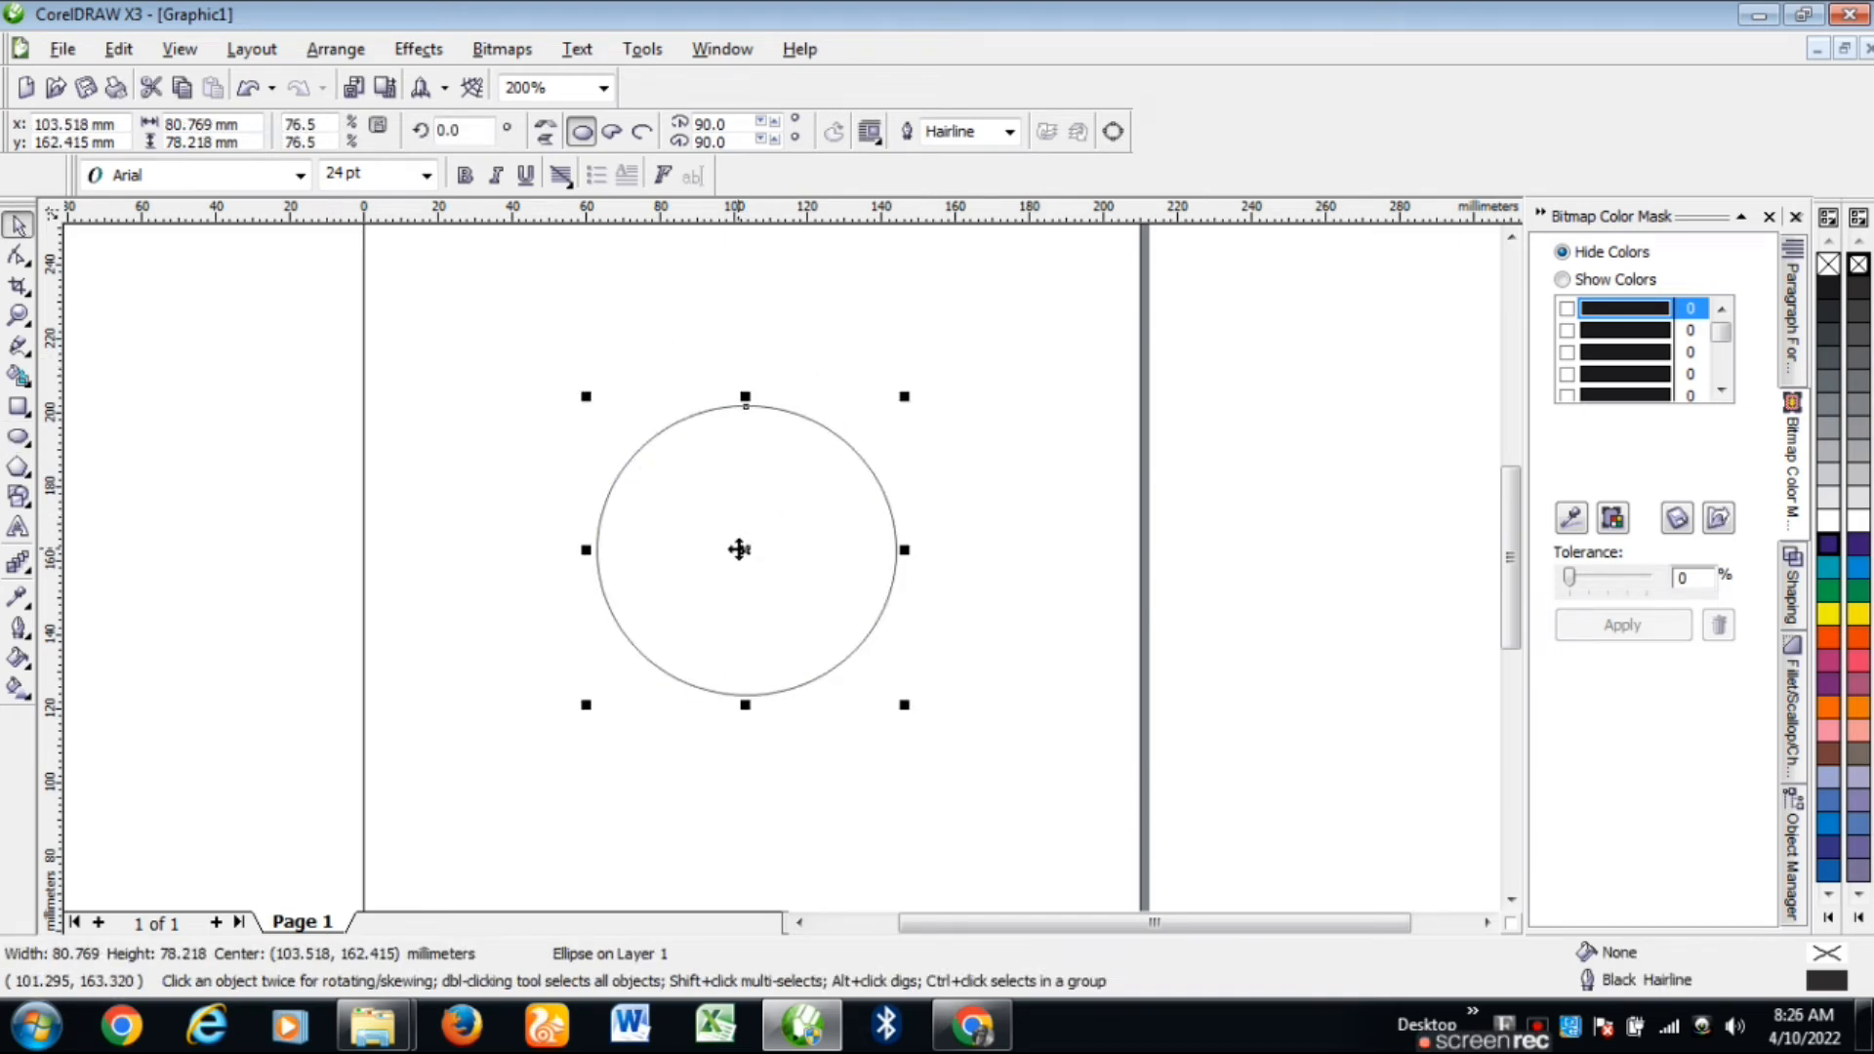
pyautogui.moveTo(746, 549)
pyautogui.mouseDown()
pyautogui.moveTo(752, 528)
pyautogui.moveTo(750, 551)
pyautogui.mouseUp()
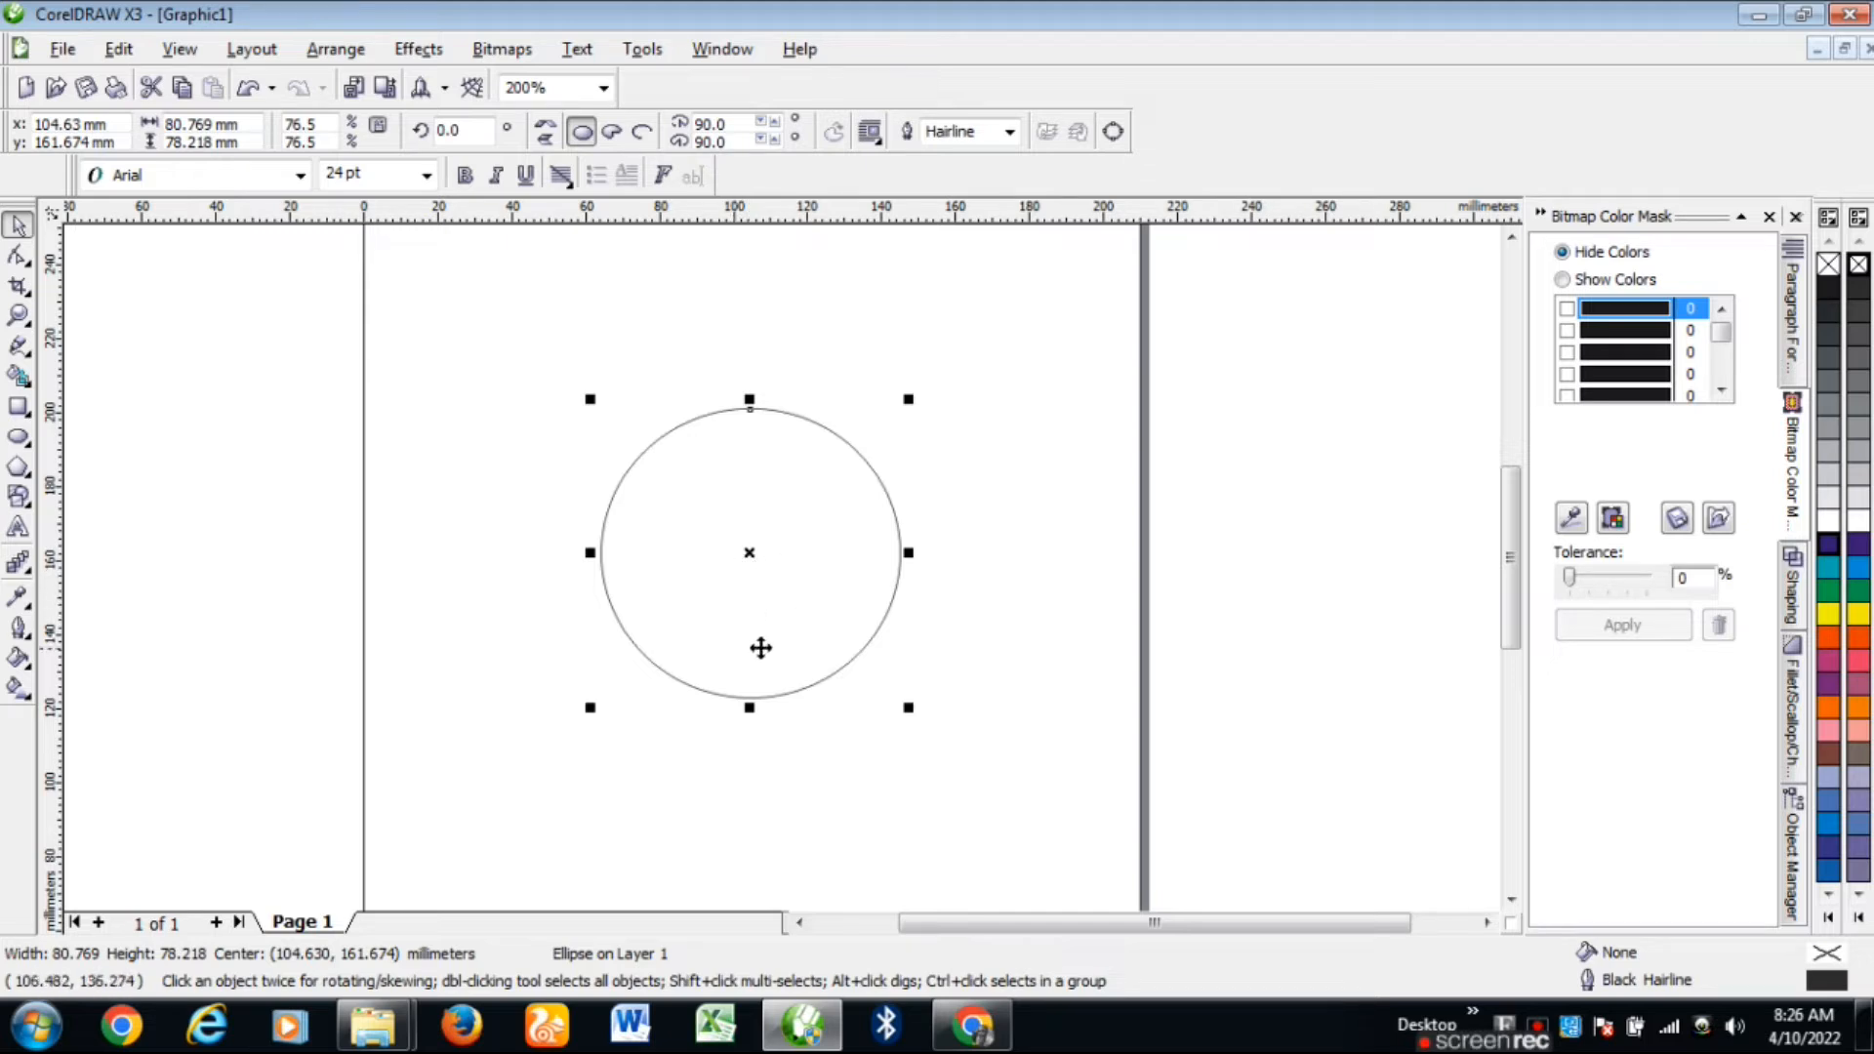
pyautogui.moveTo(747, 553); pyautogui.dragTo(686, 509)
pyautogui.moveTo(686, 509); pyautogui.dragTo(776, 566)
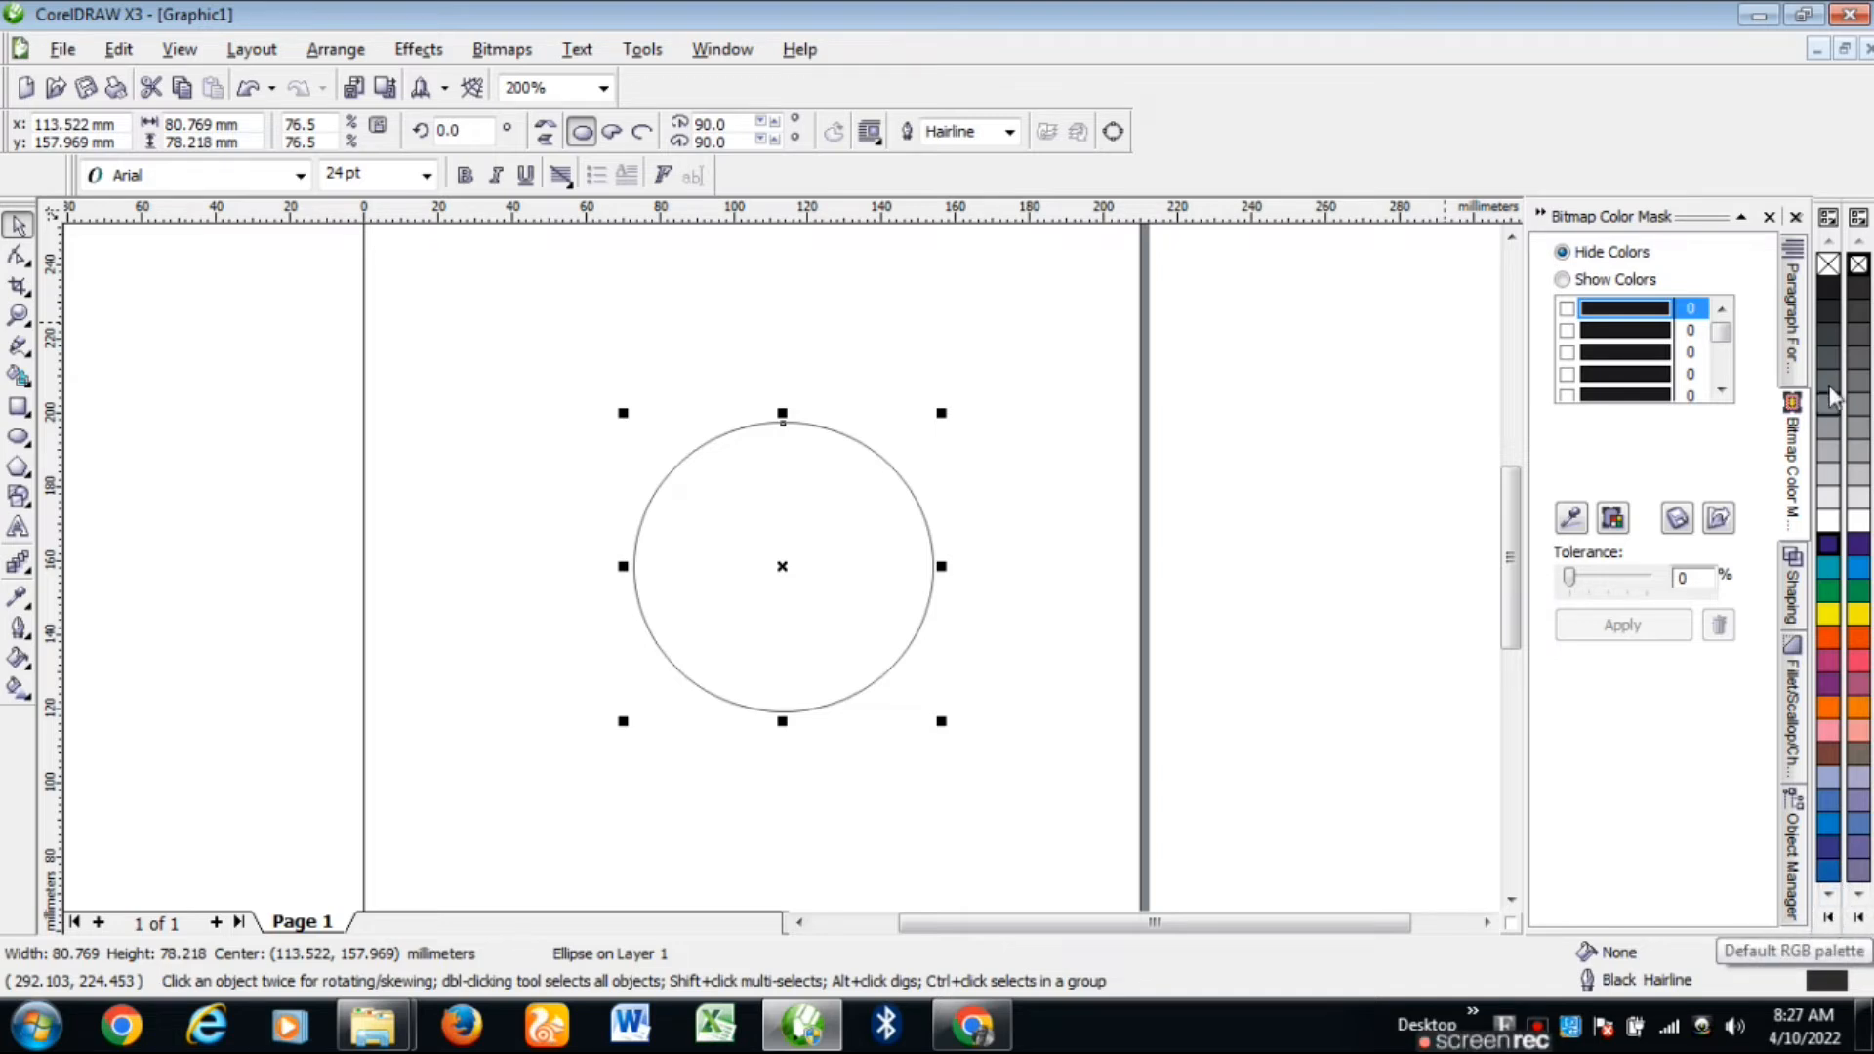
# Step: Try blue, purple, brown, orange and green fills on the circle, settling on White
pyautogui.click(1828, 822)
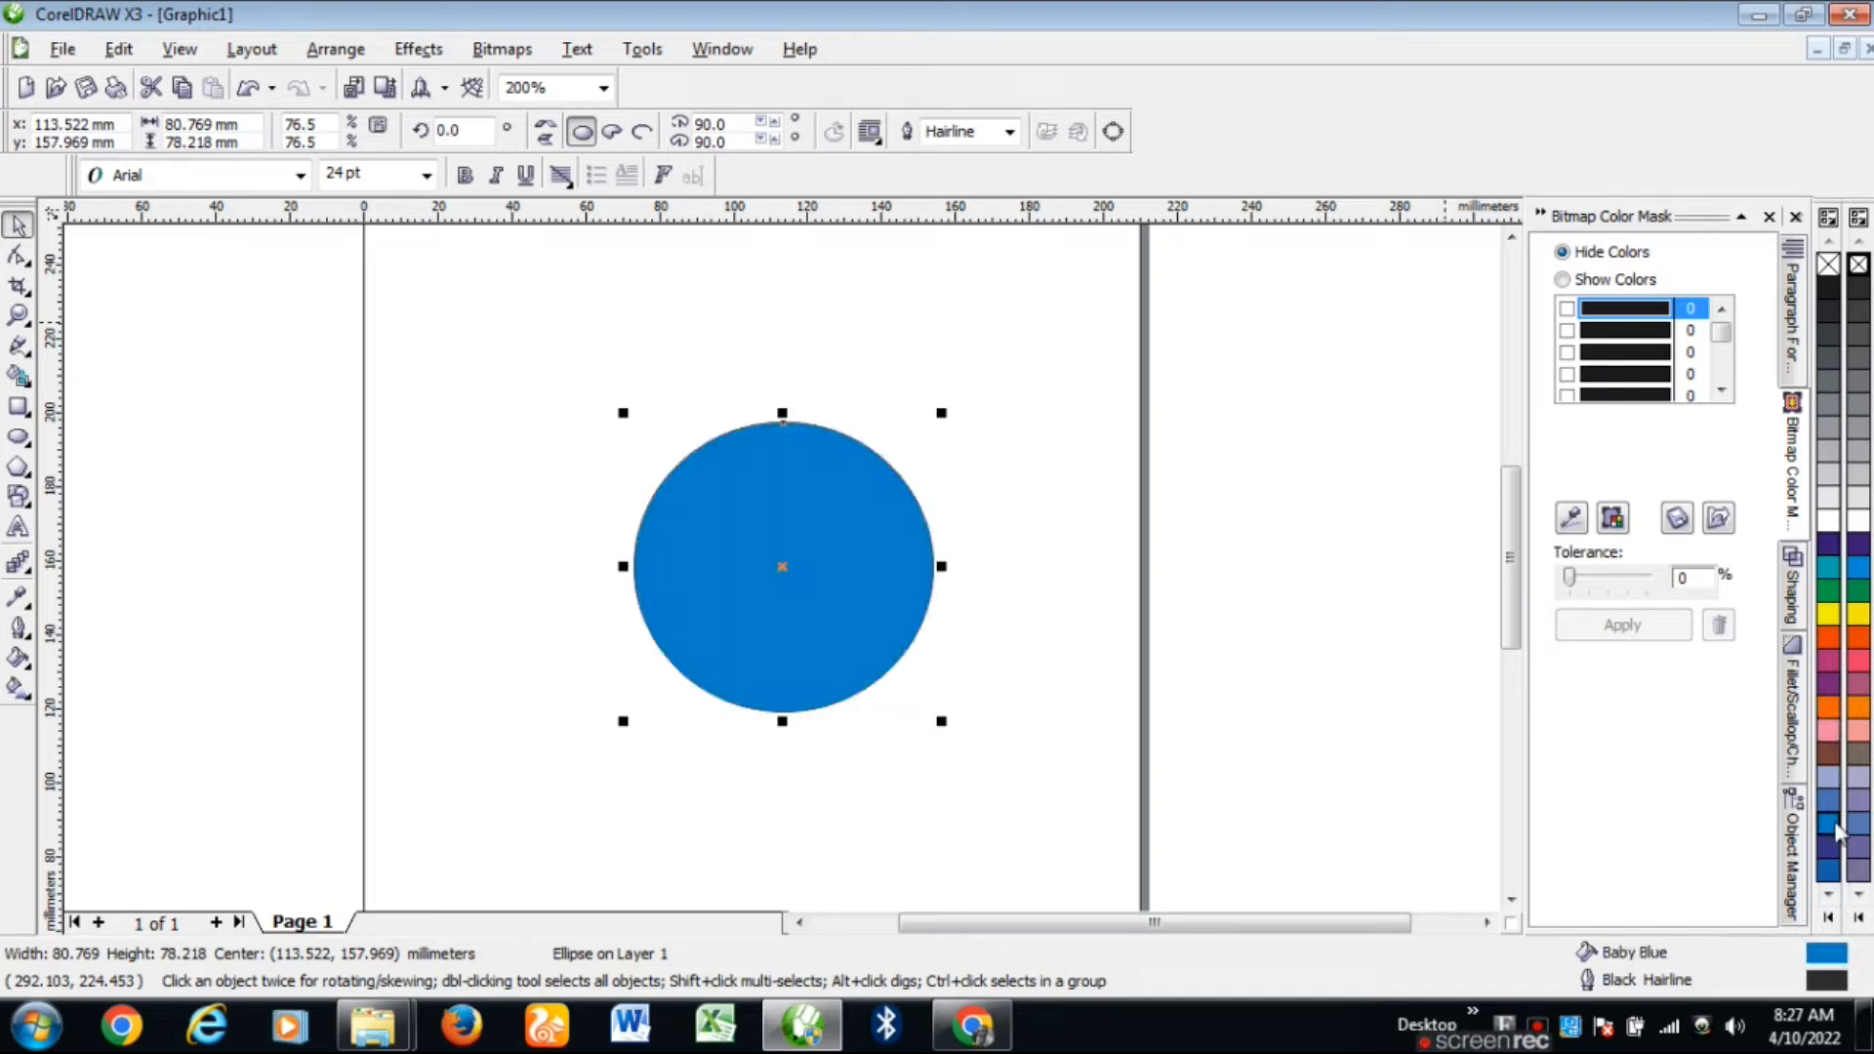
pyautogui.click(1827, 636)
pyautogui.click(1827, 566)
pyautogui.click(1831, 684)
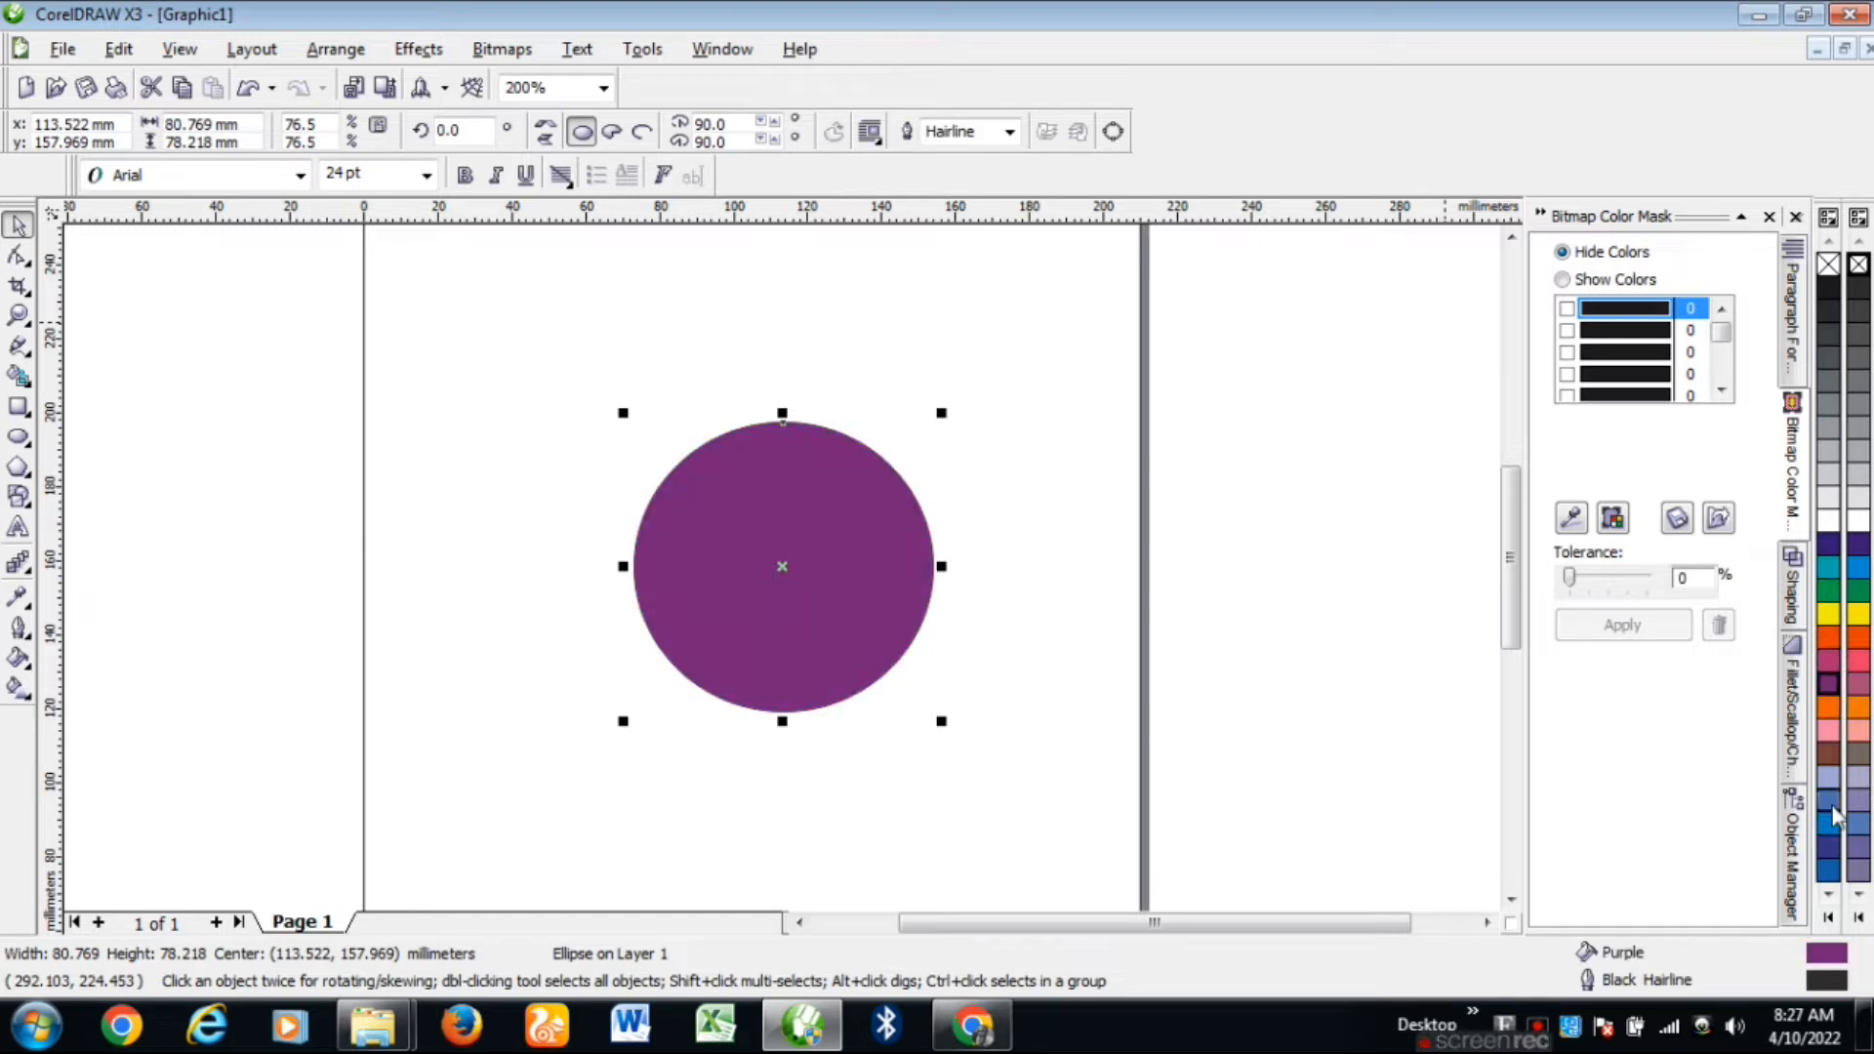
pyautogui.click(1830, 812)
pyautogui.click(1828, 705)
pyautogui.click(1828, 636)
pyautogui.click(1827, 753)
pyautogui.click(1829, 663)
pyautogui.click(1828, 706)
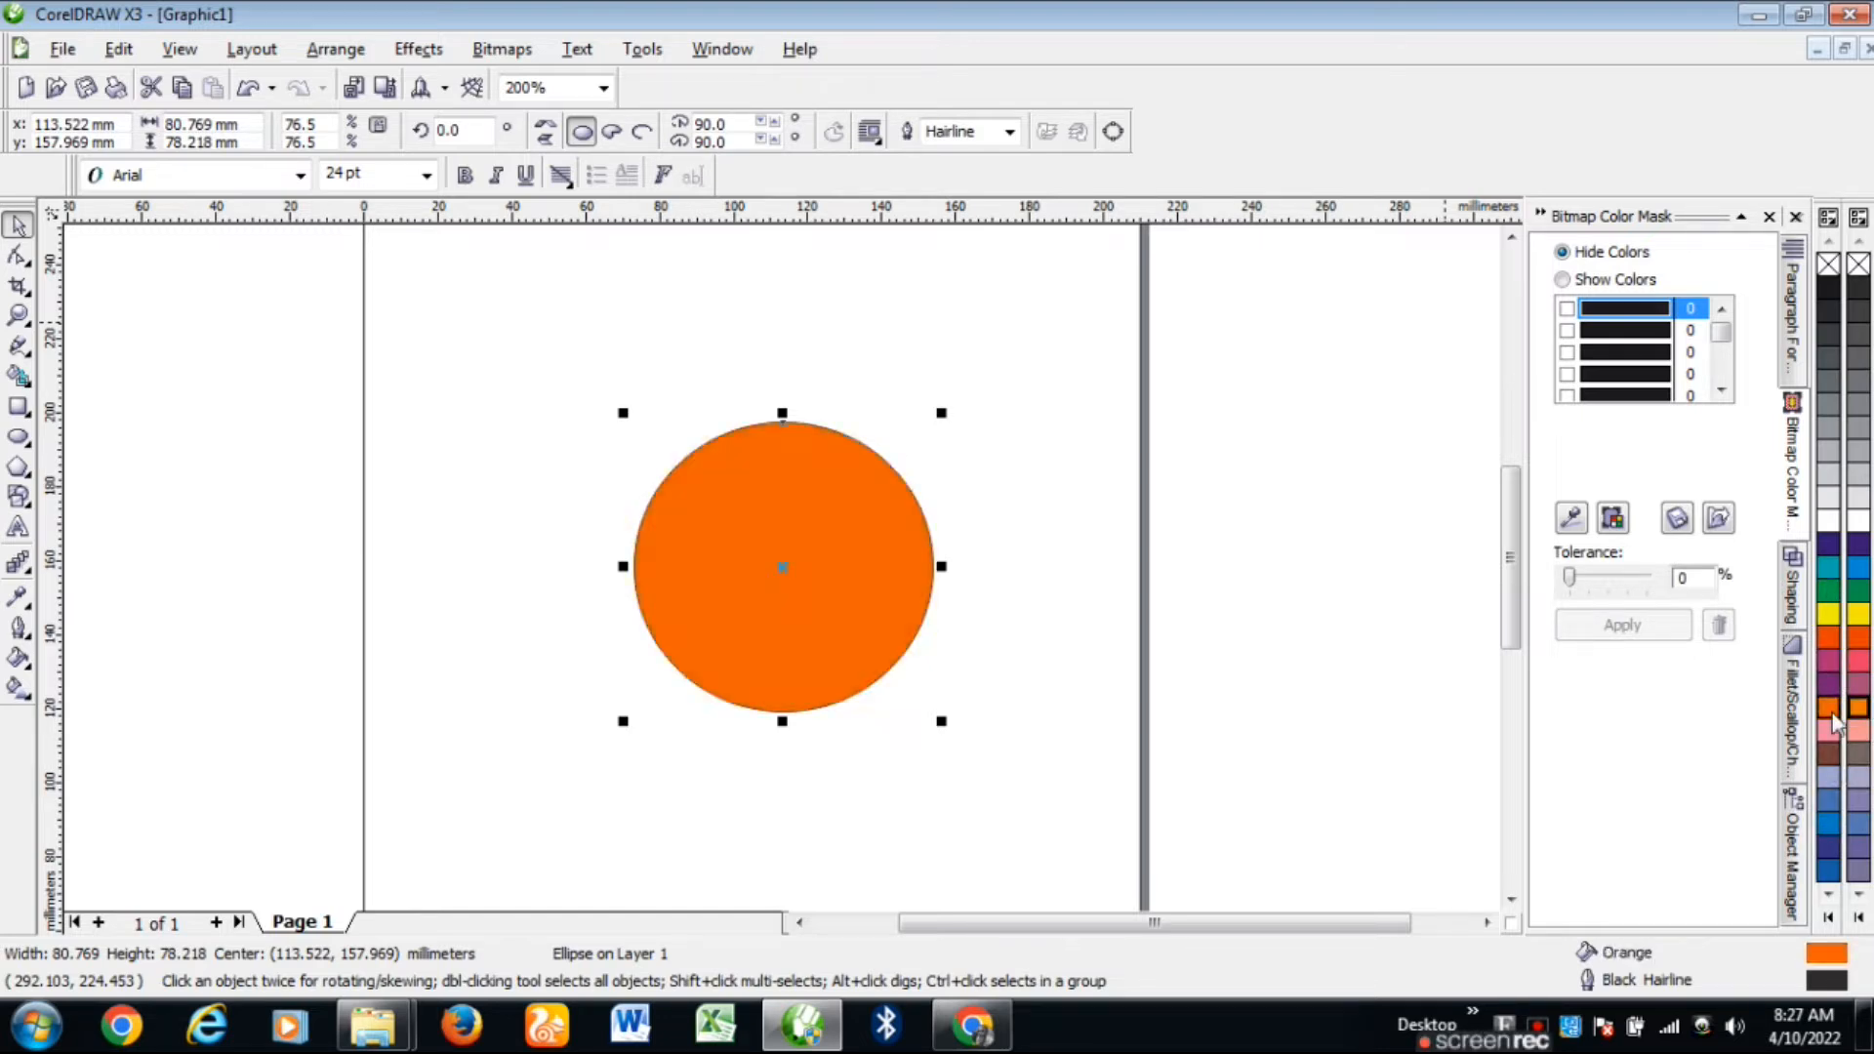
pyautogui.click(1828, 566)
pyautogui.click(1830, 709)
pyautogui.click(1828, 590)
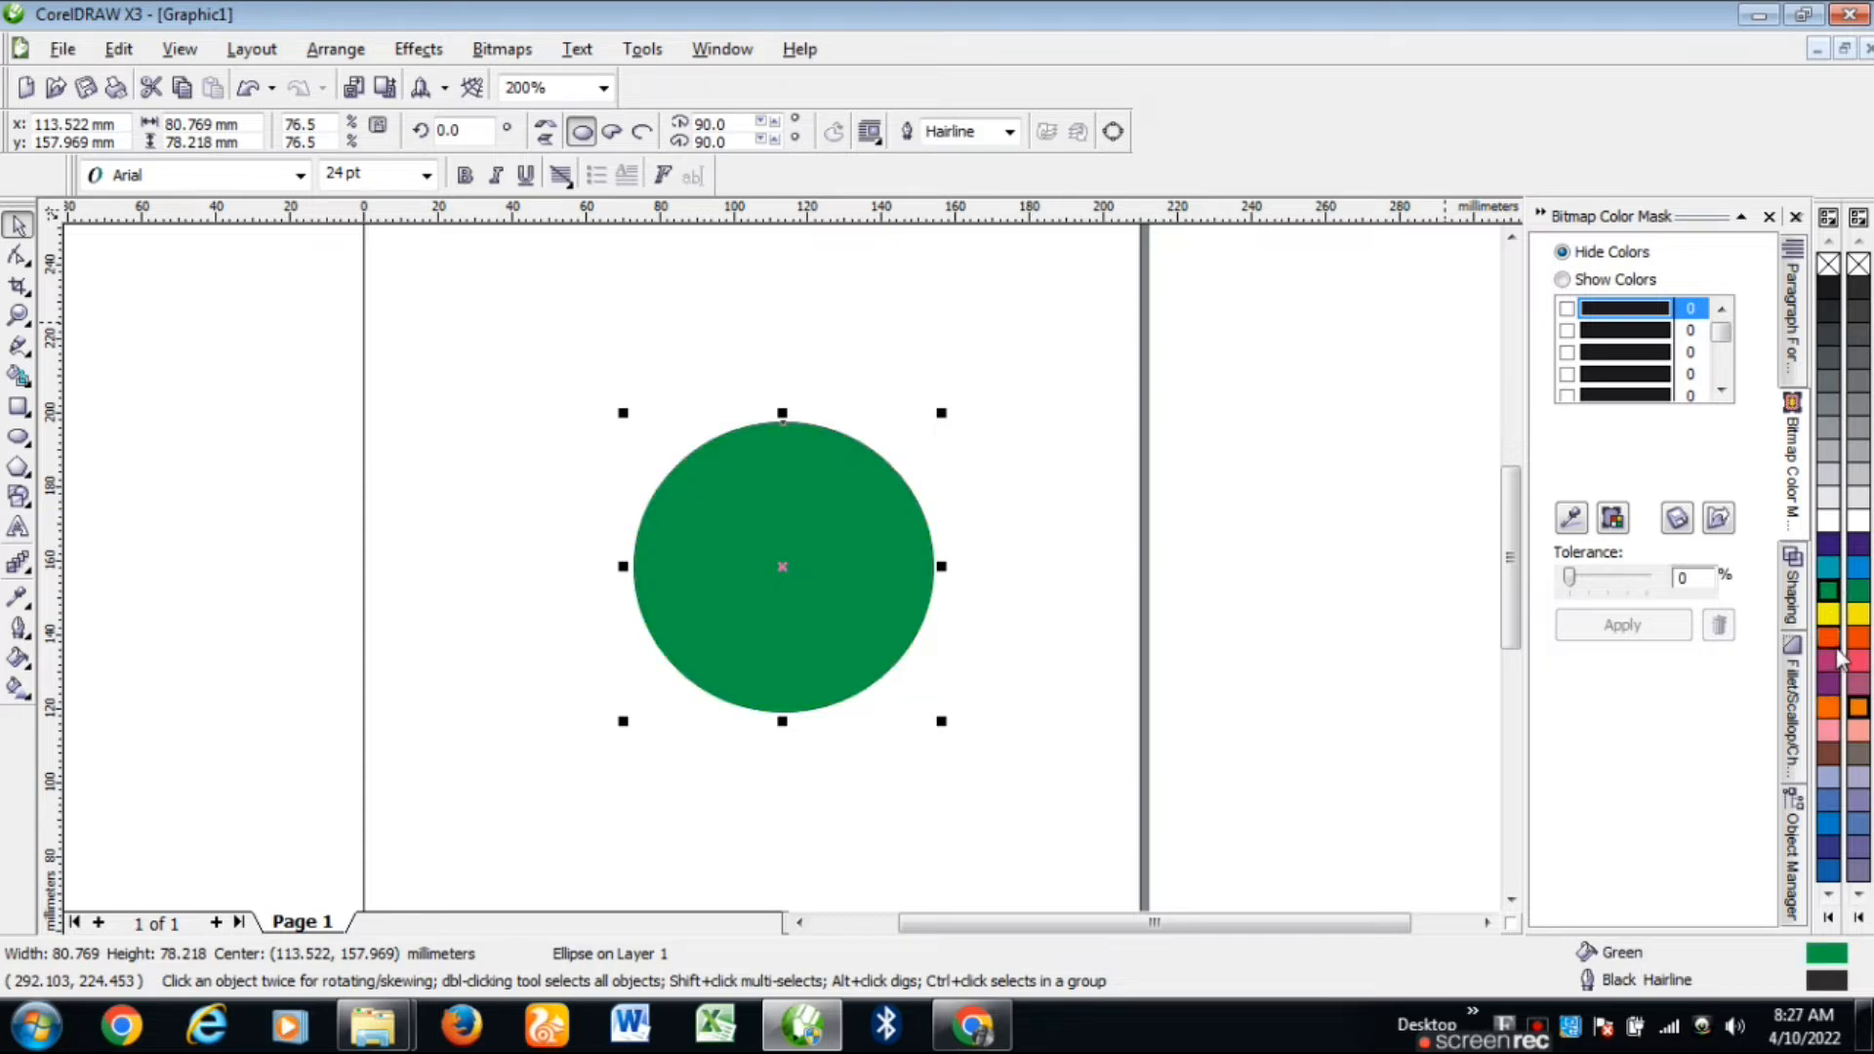
pyautogui.click(1828, 520)
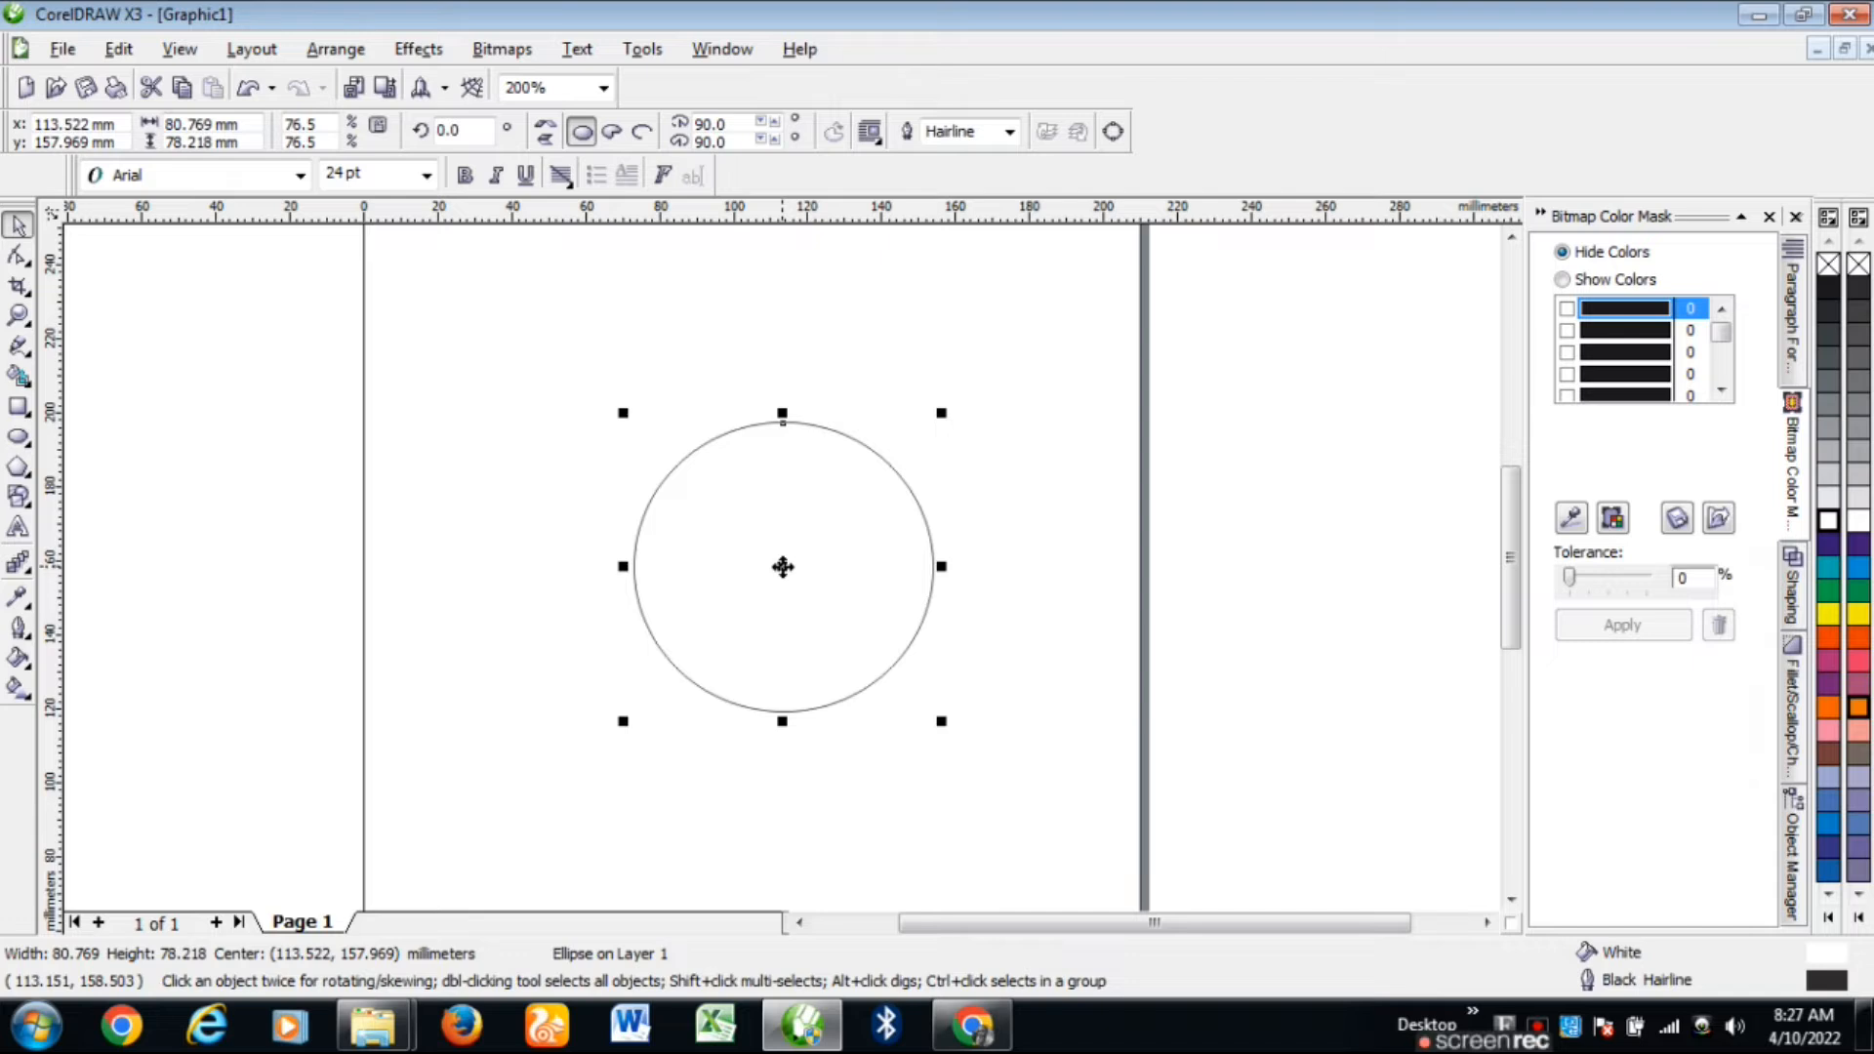
pyautogui.click(782, 567)
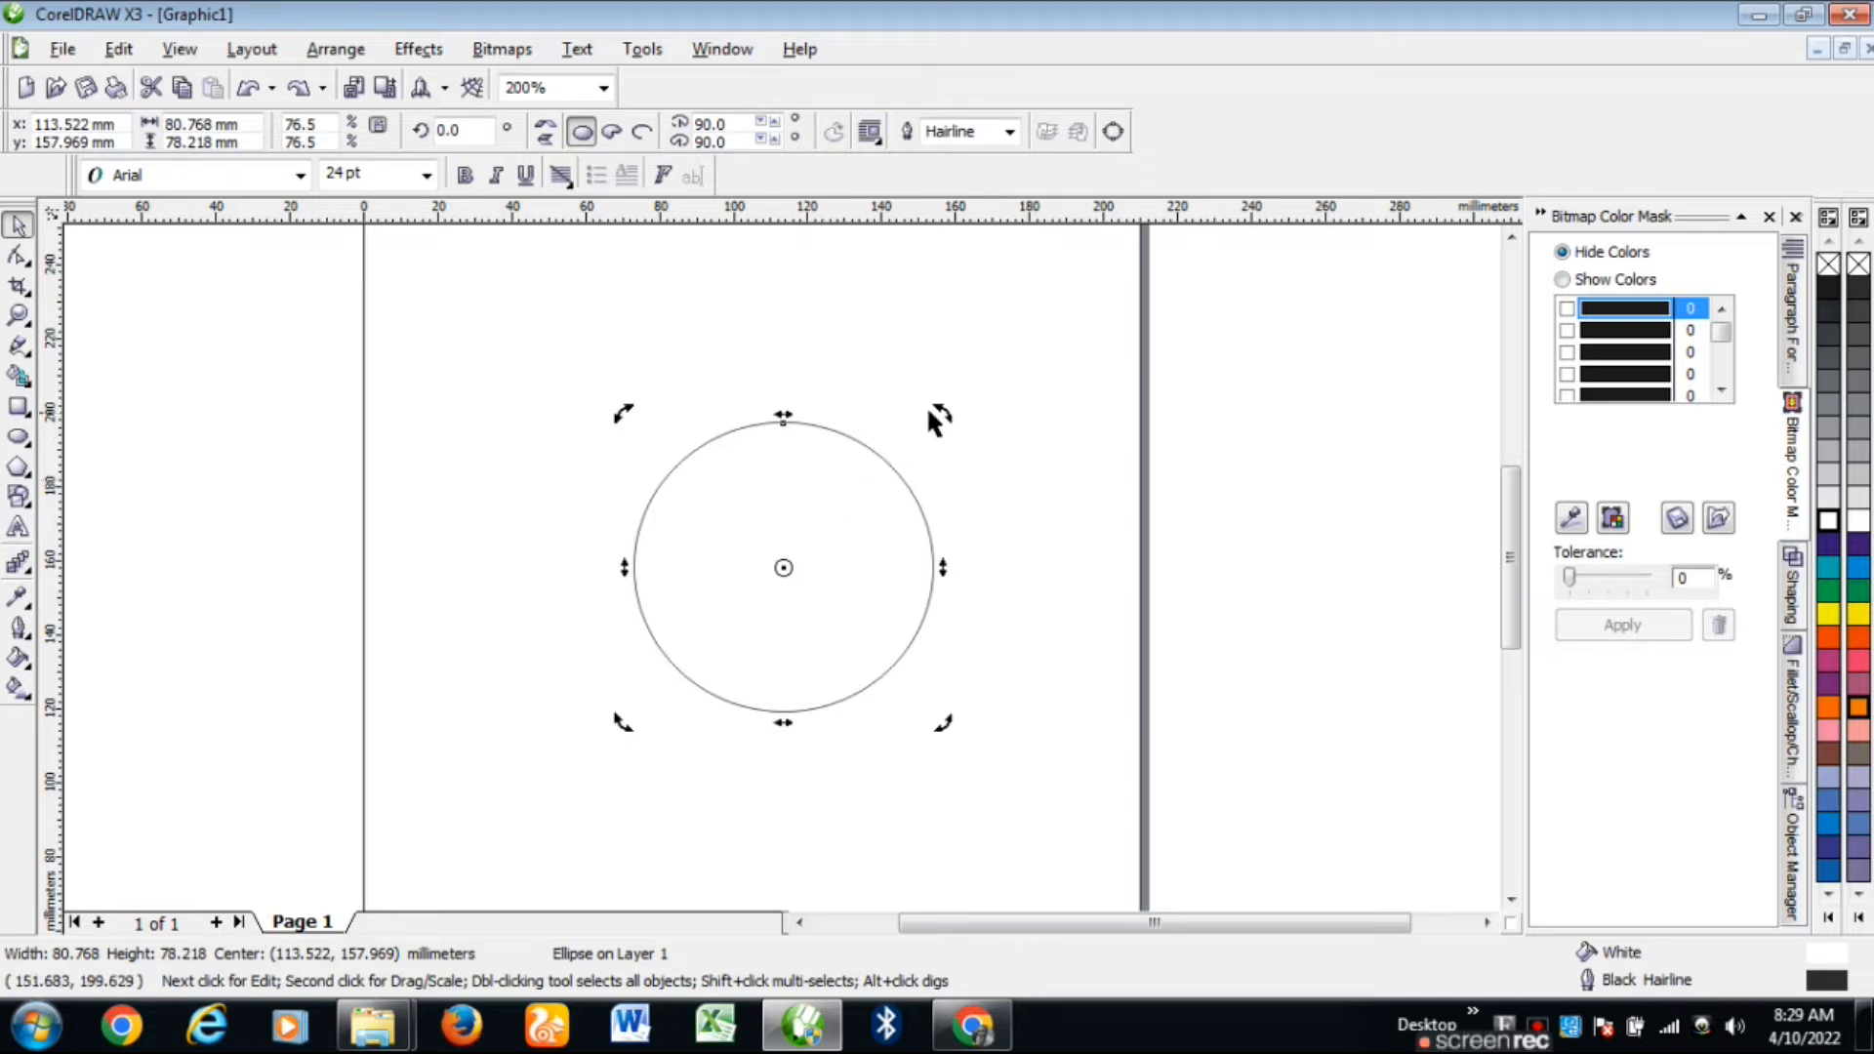
# Step: Tilt the circle about 7.7° and stretch it to 80.708 × 80.790 mm
pyautogui.moveTo(949, 410); pyautogui.dragTo(745, 611)
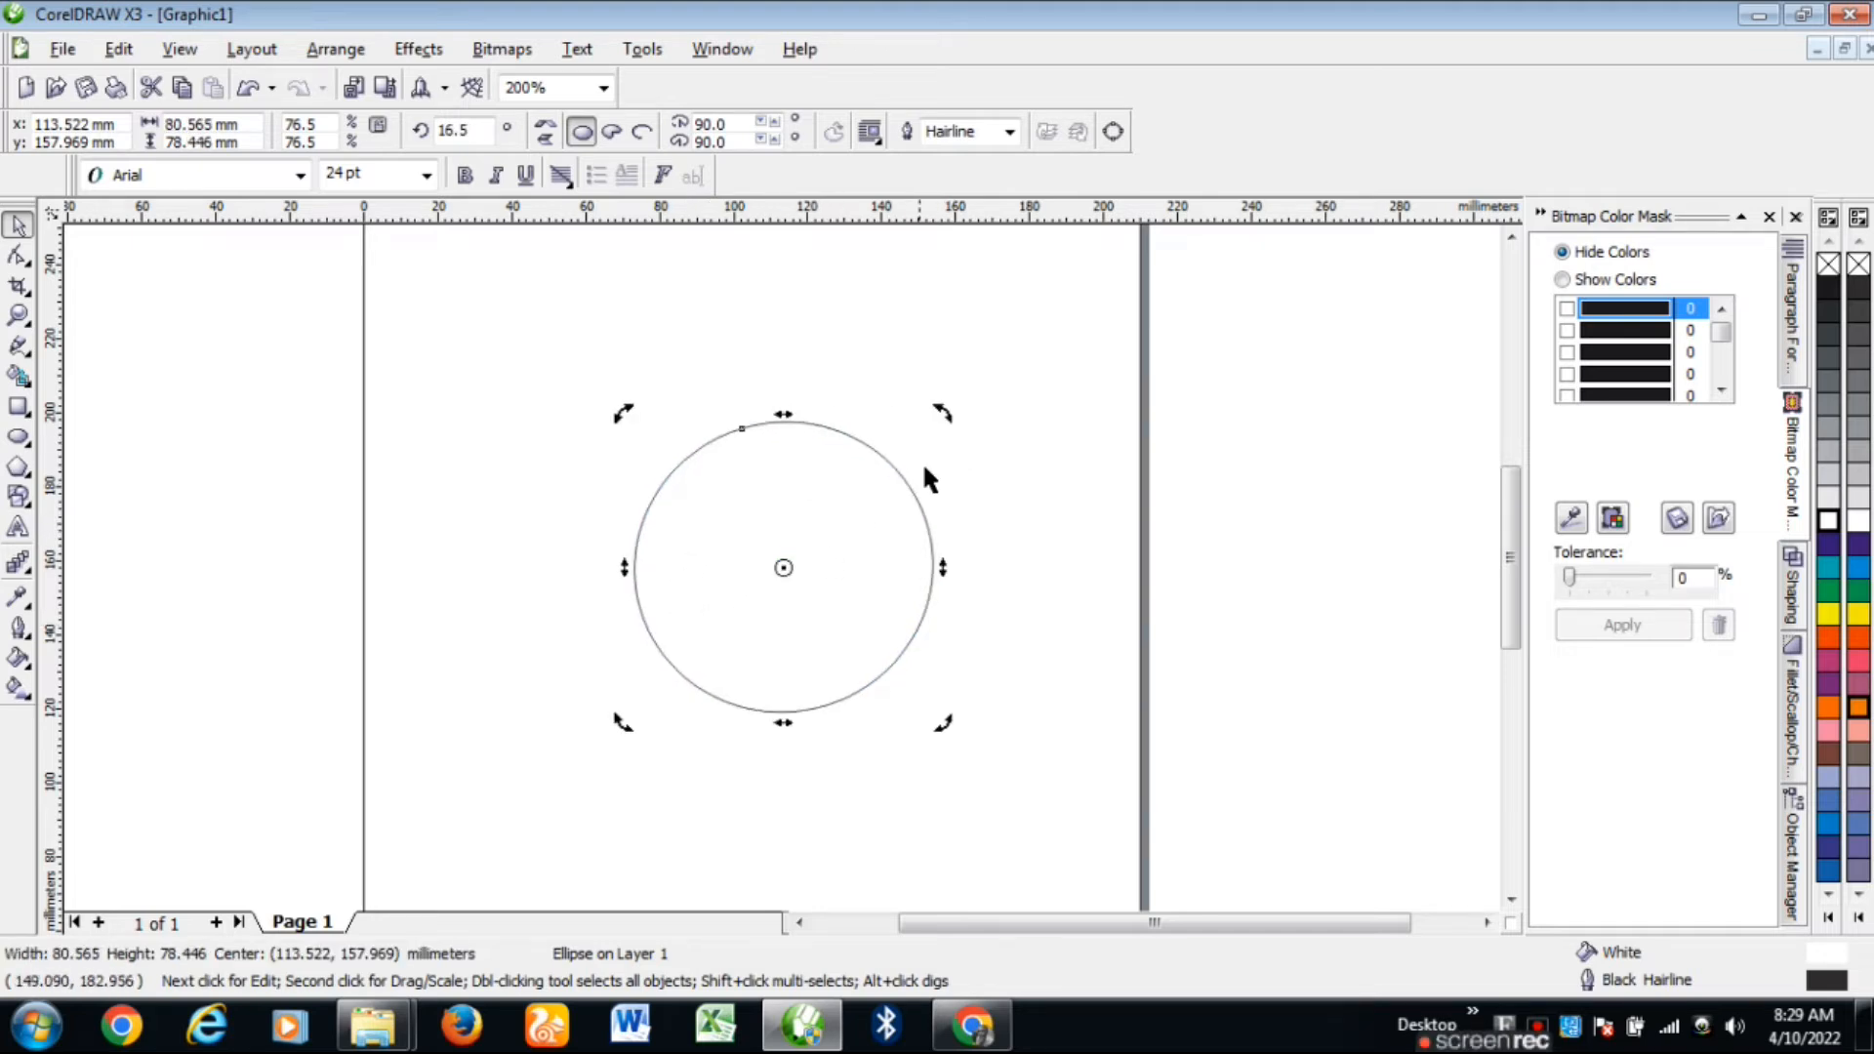
pyautogui.moveTo(932, 429); pyautogui.dragTo(851, 613)
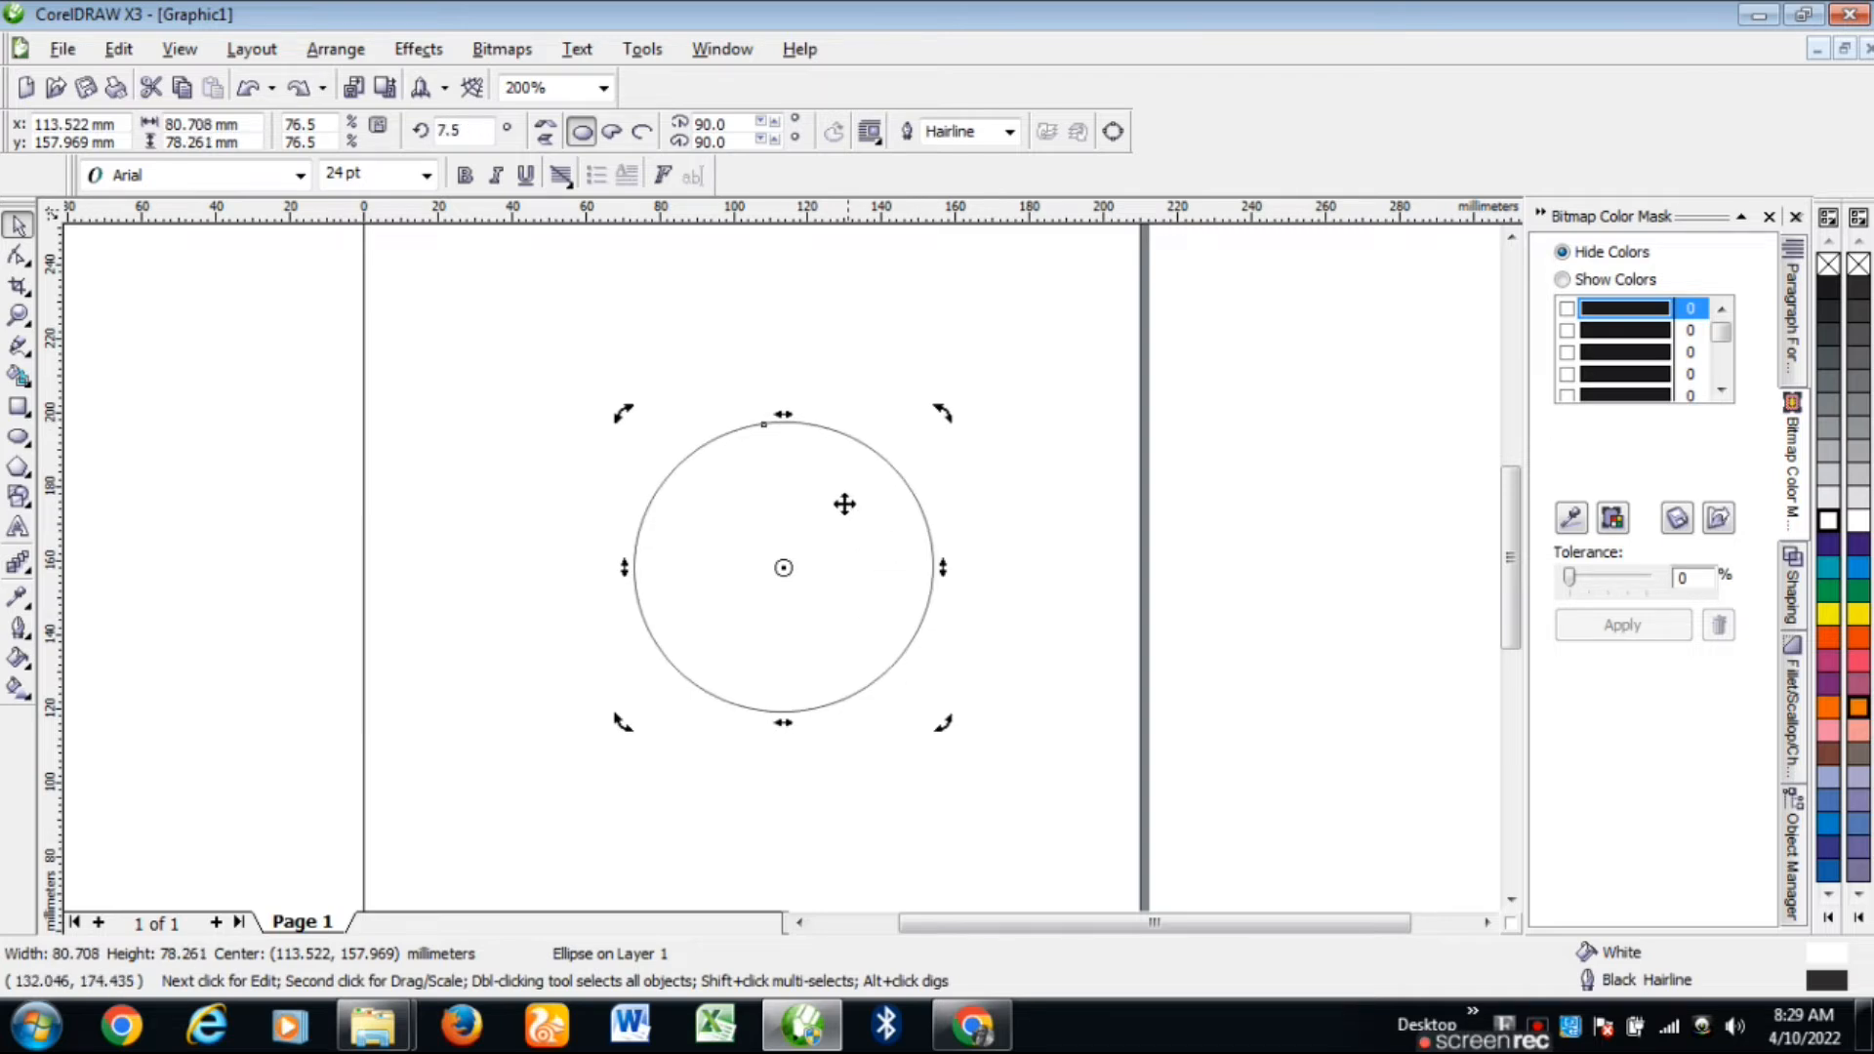
pyautogui.click(785, 578)
pyautogui.moveTo(782, 410); pyautogui.dragTo(782, 400)
pyautogui.click(783, 568)
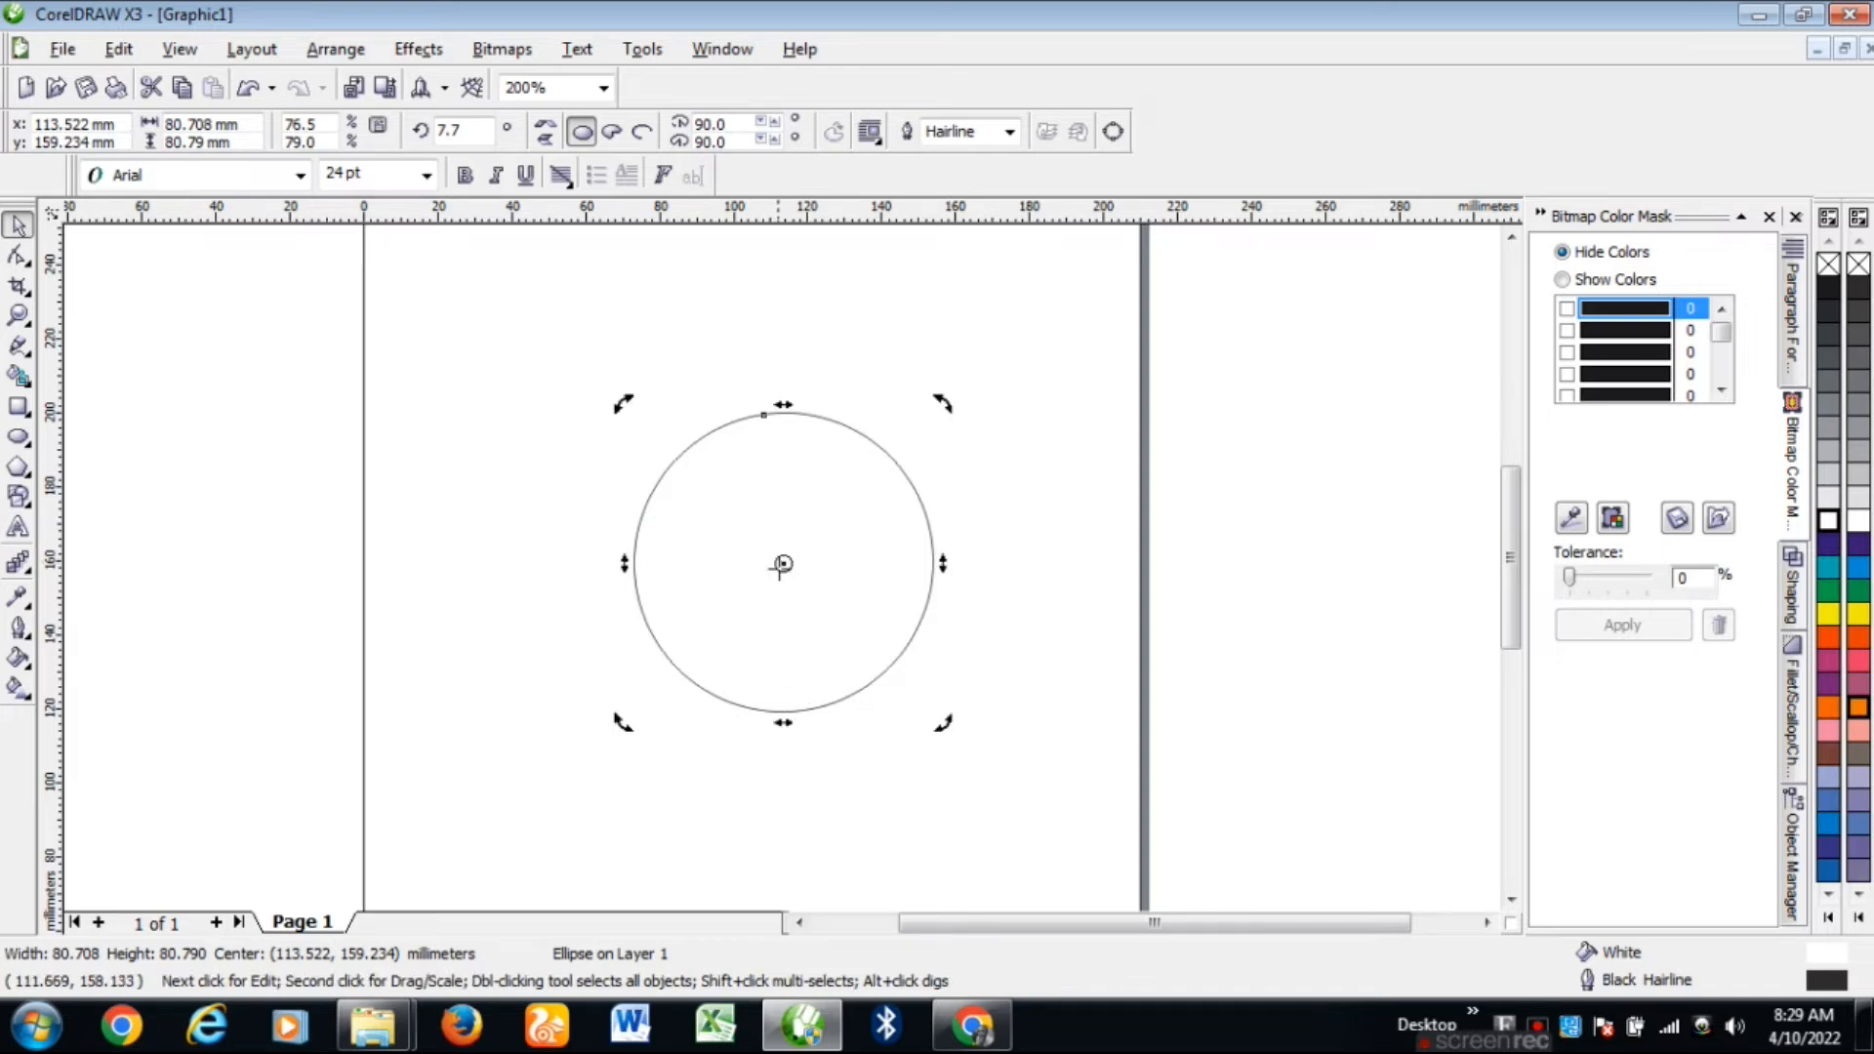
pyautogui.scroll(1, 782, 566)
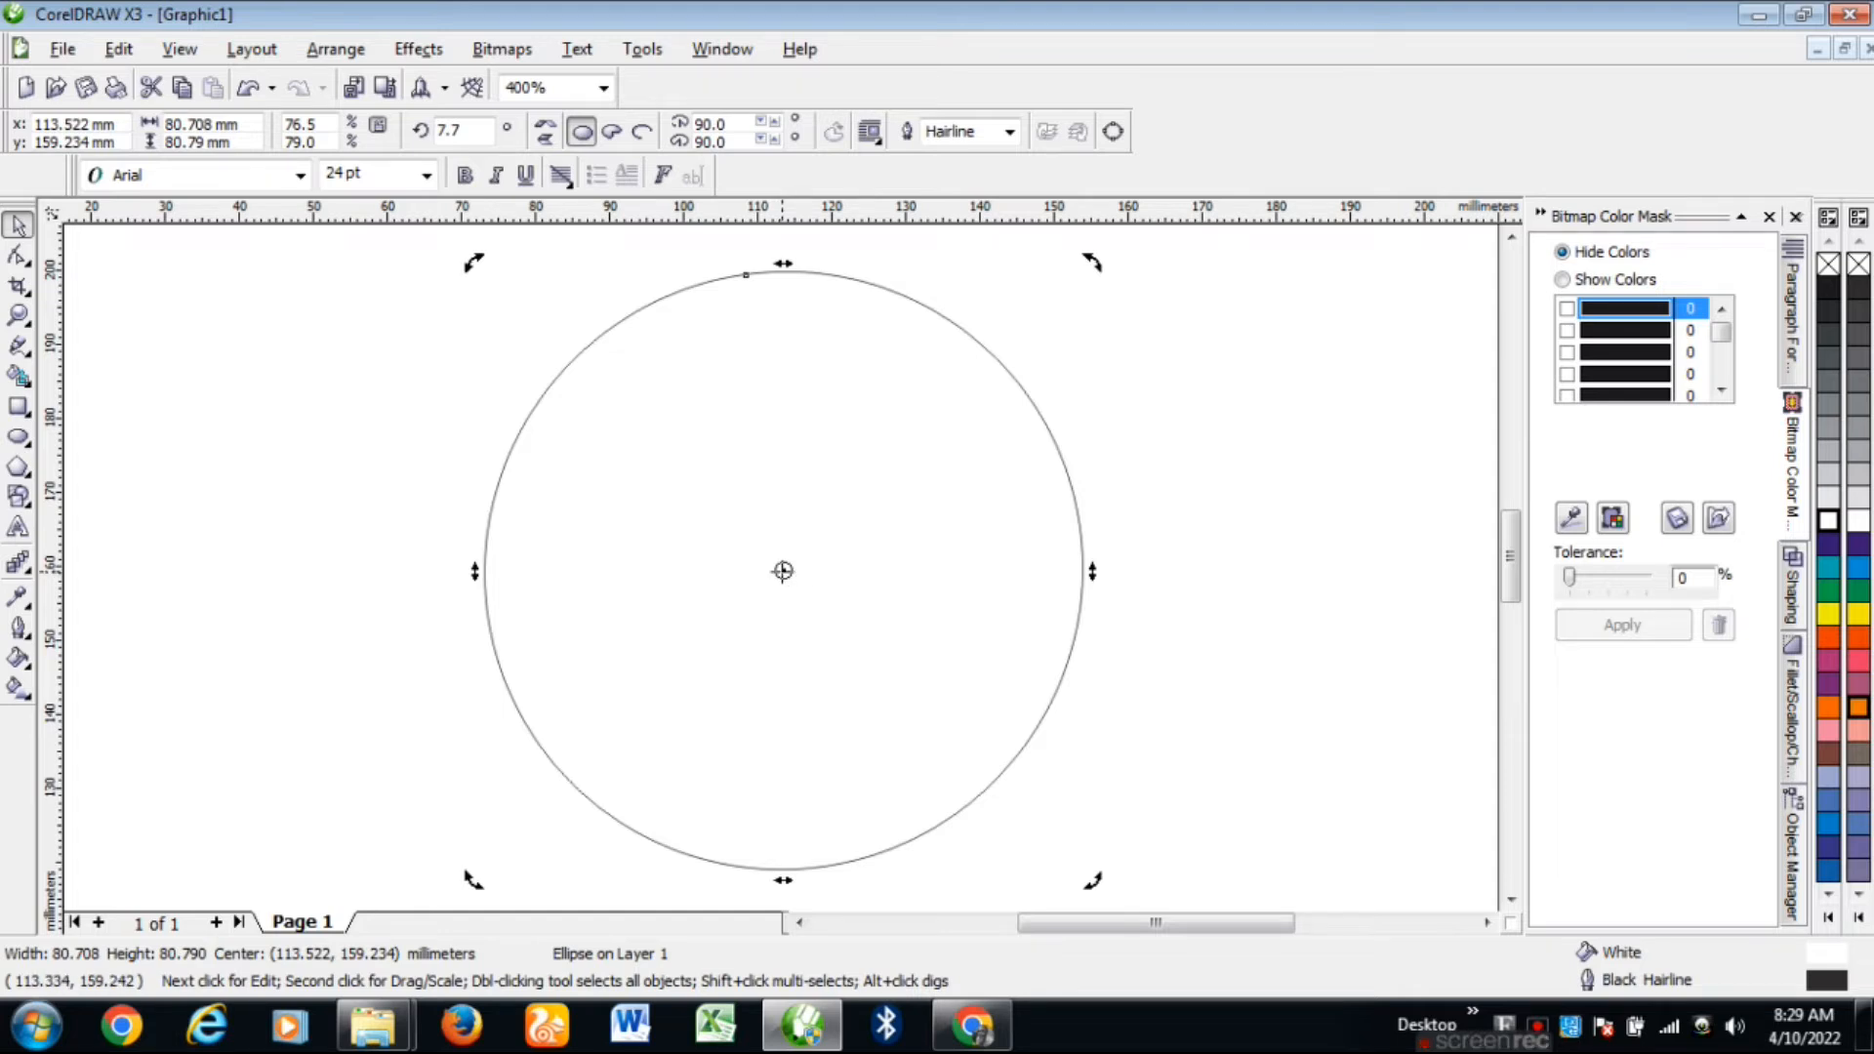
pyautogui.scroll(-1, 784, 571)
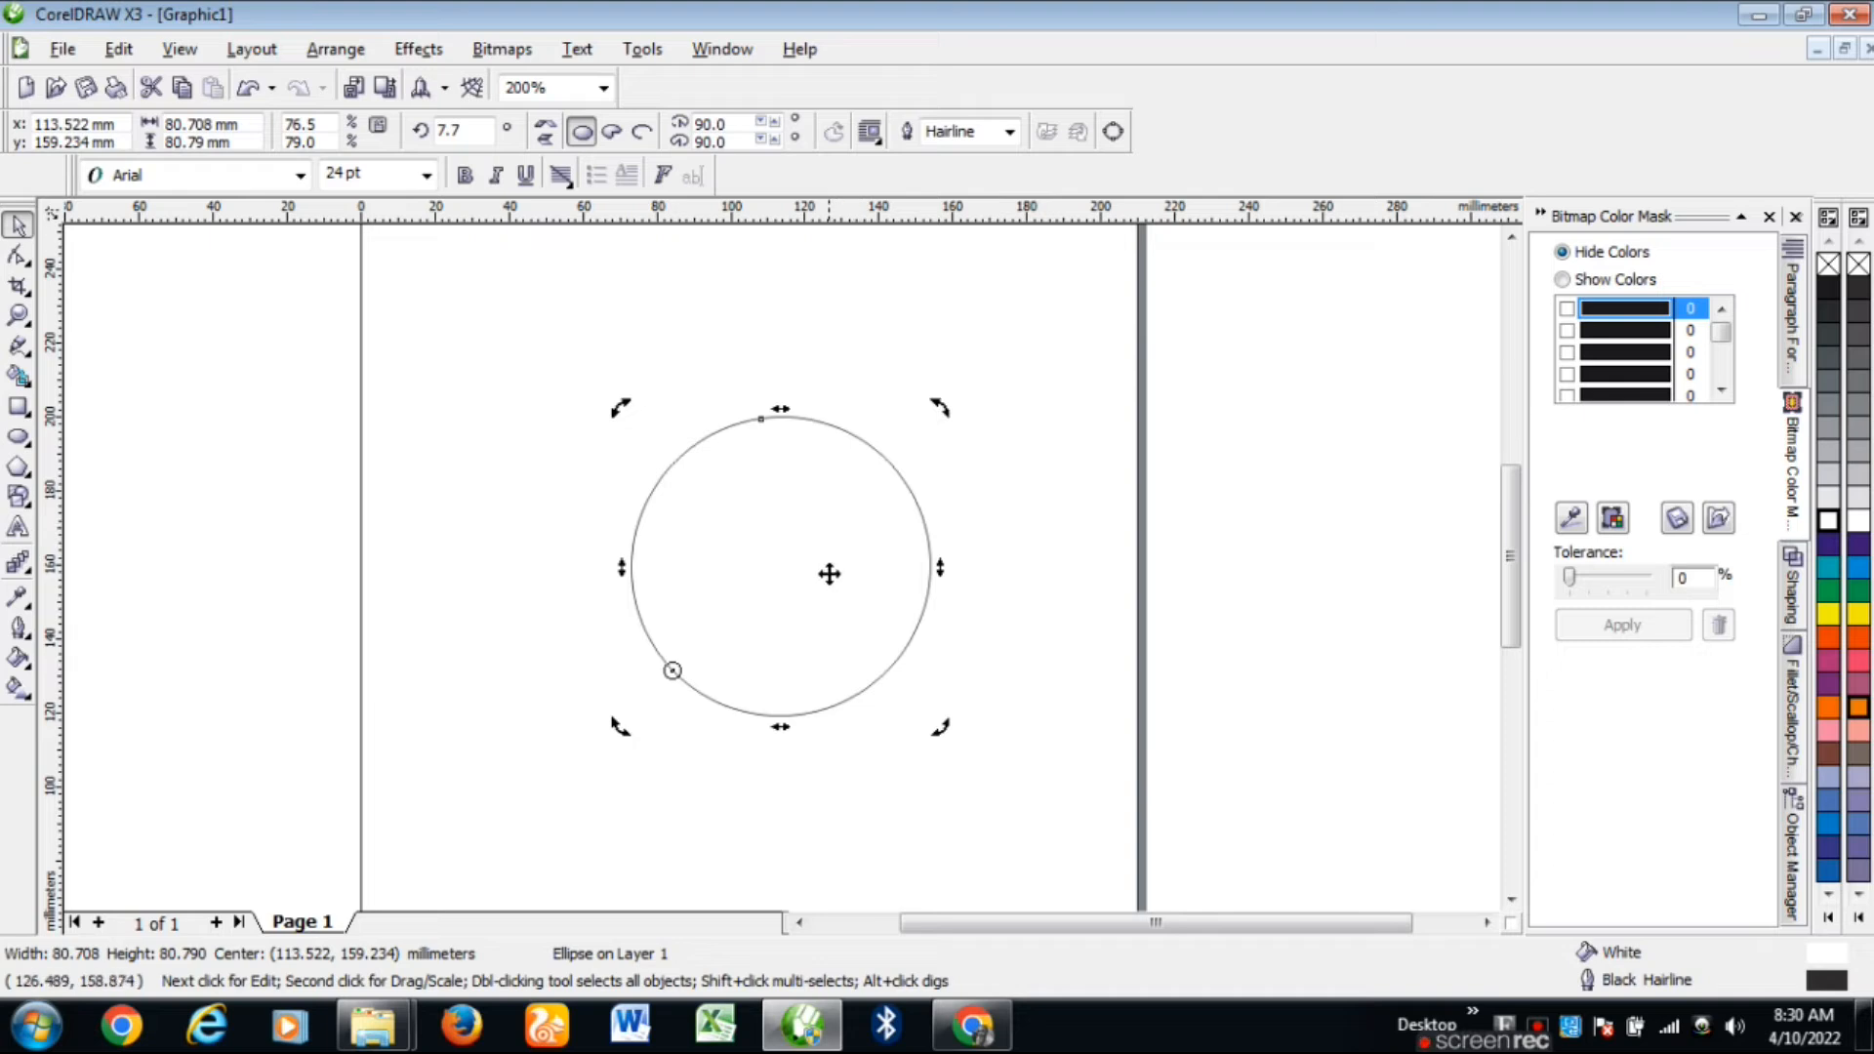
# Step: Copy the circle and paste a duplicate over the original
pyautogui.click(451, 510)
pyautogui.click(815, 527)
pyautogui.rightClick(790, 500)
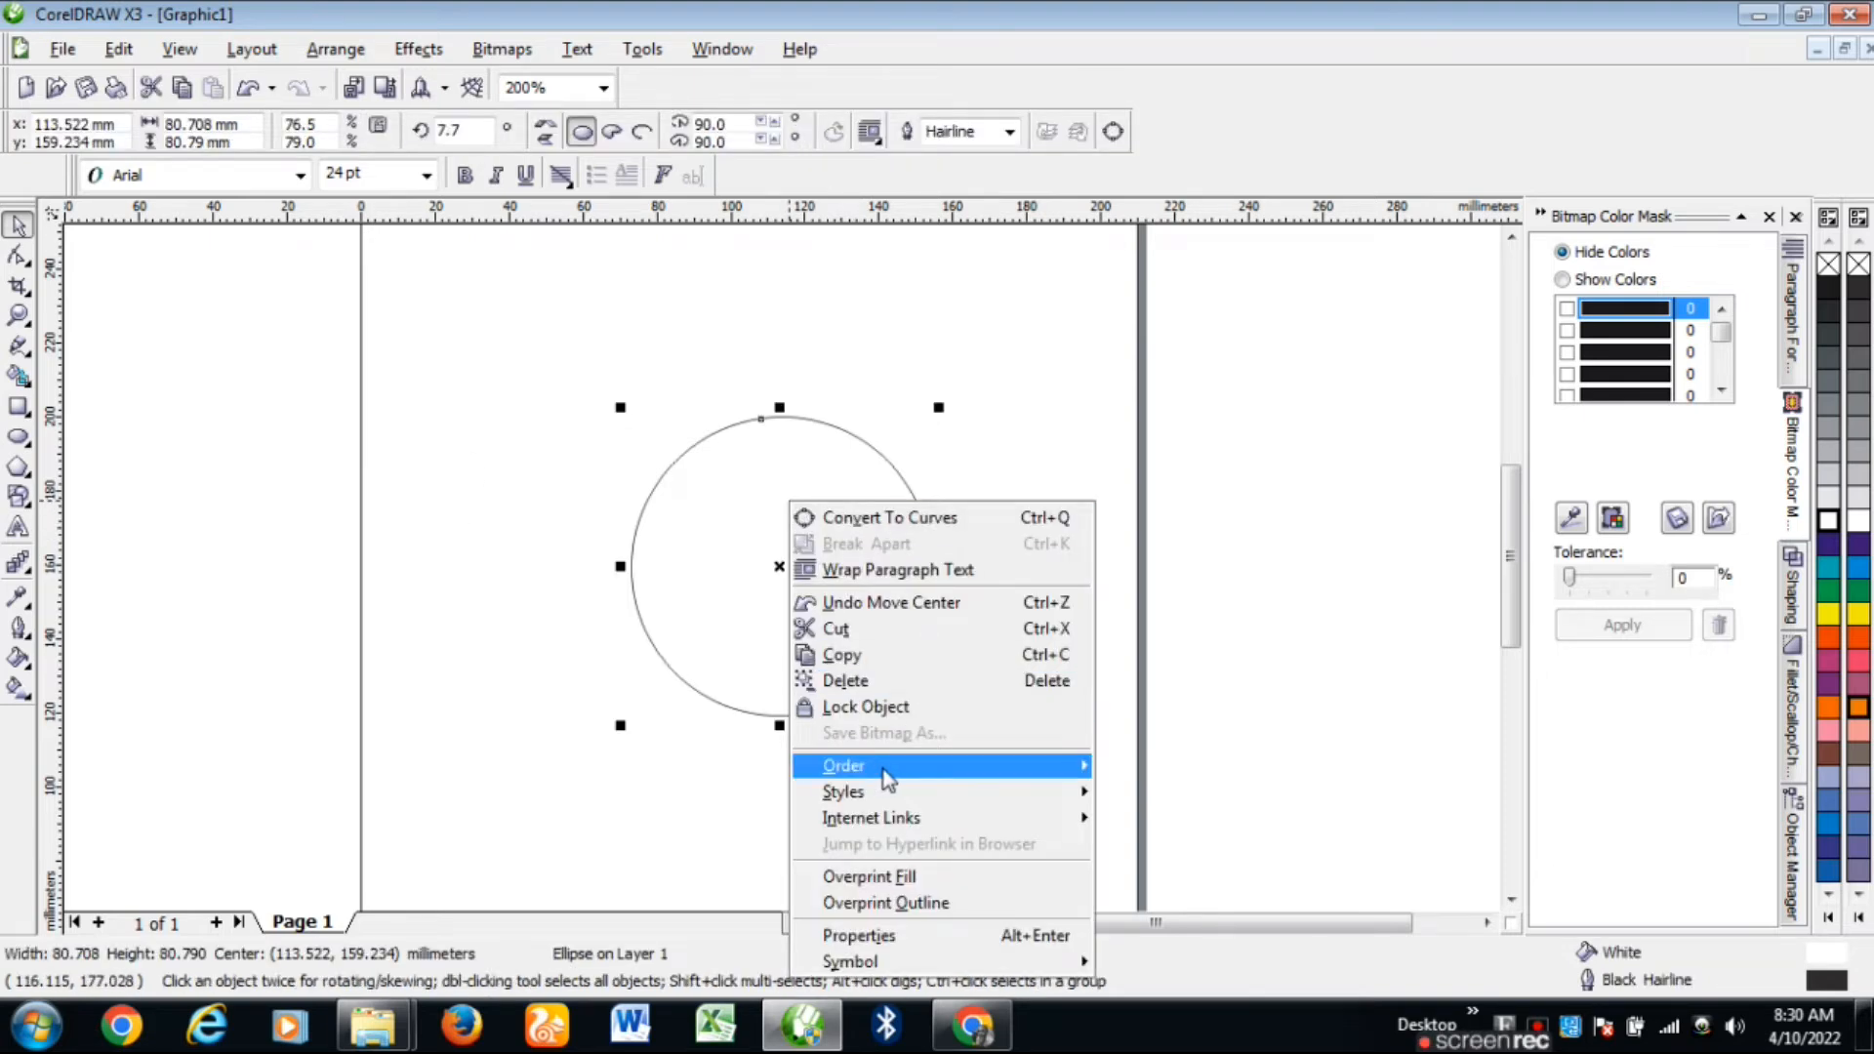
pyautogui.click(877, 659)
pyautogui.click(270, 475)
pyautogui.rightClick(271, 476)
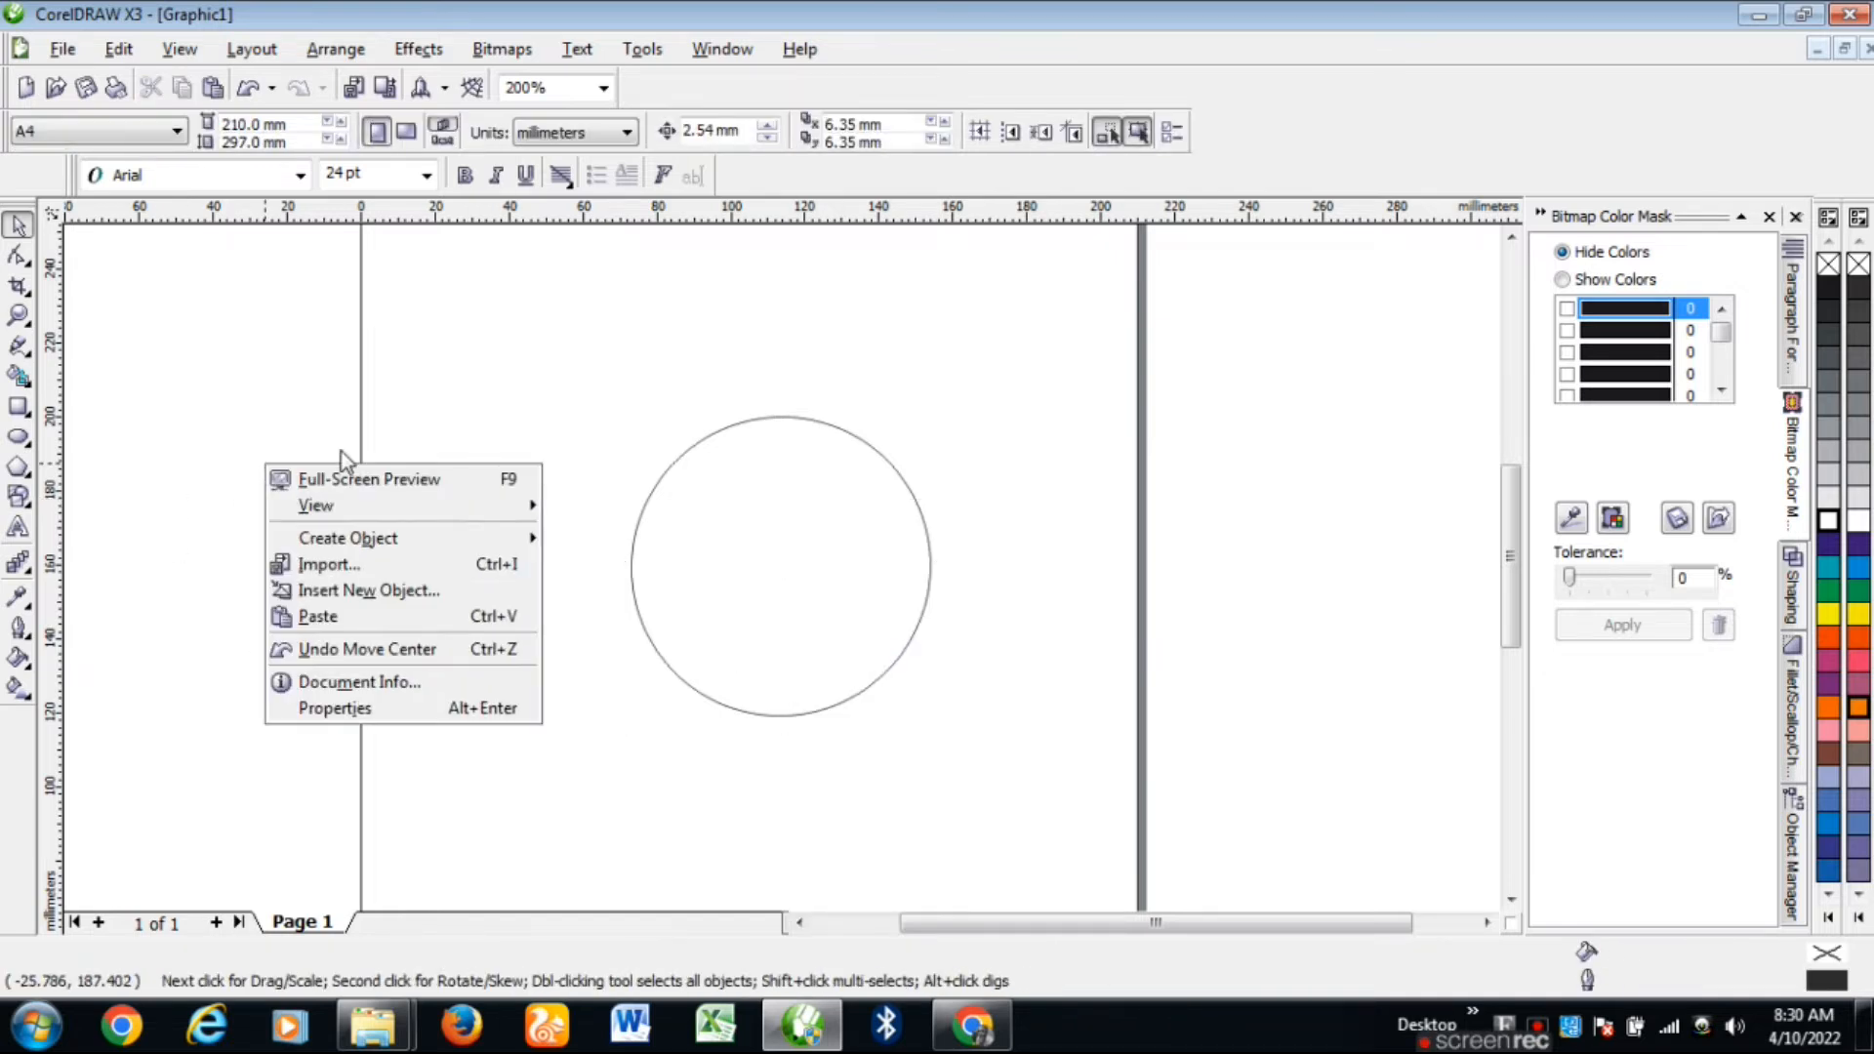
pyautogui.click(398, 607)
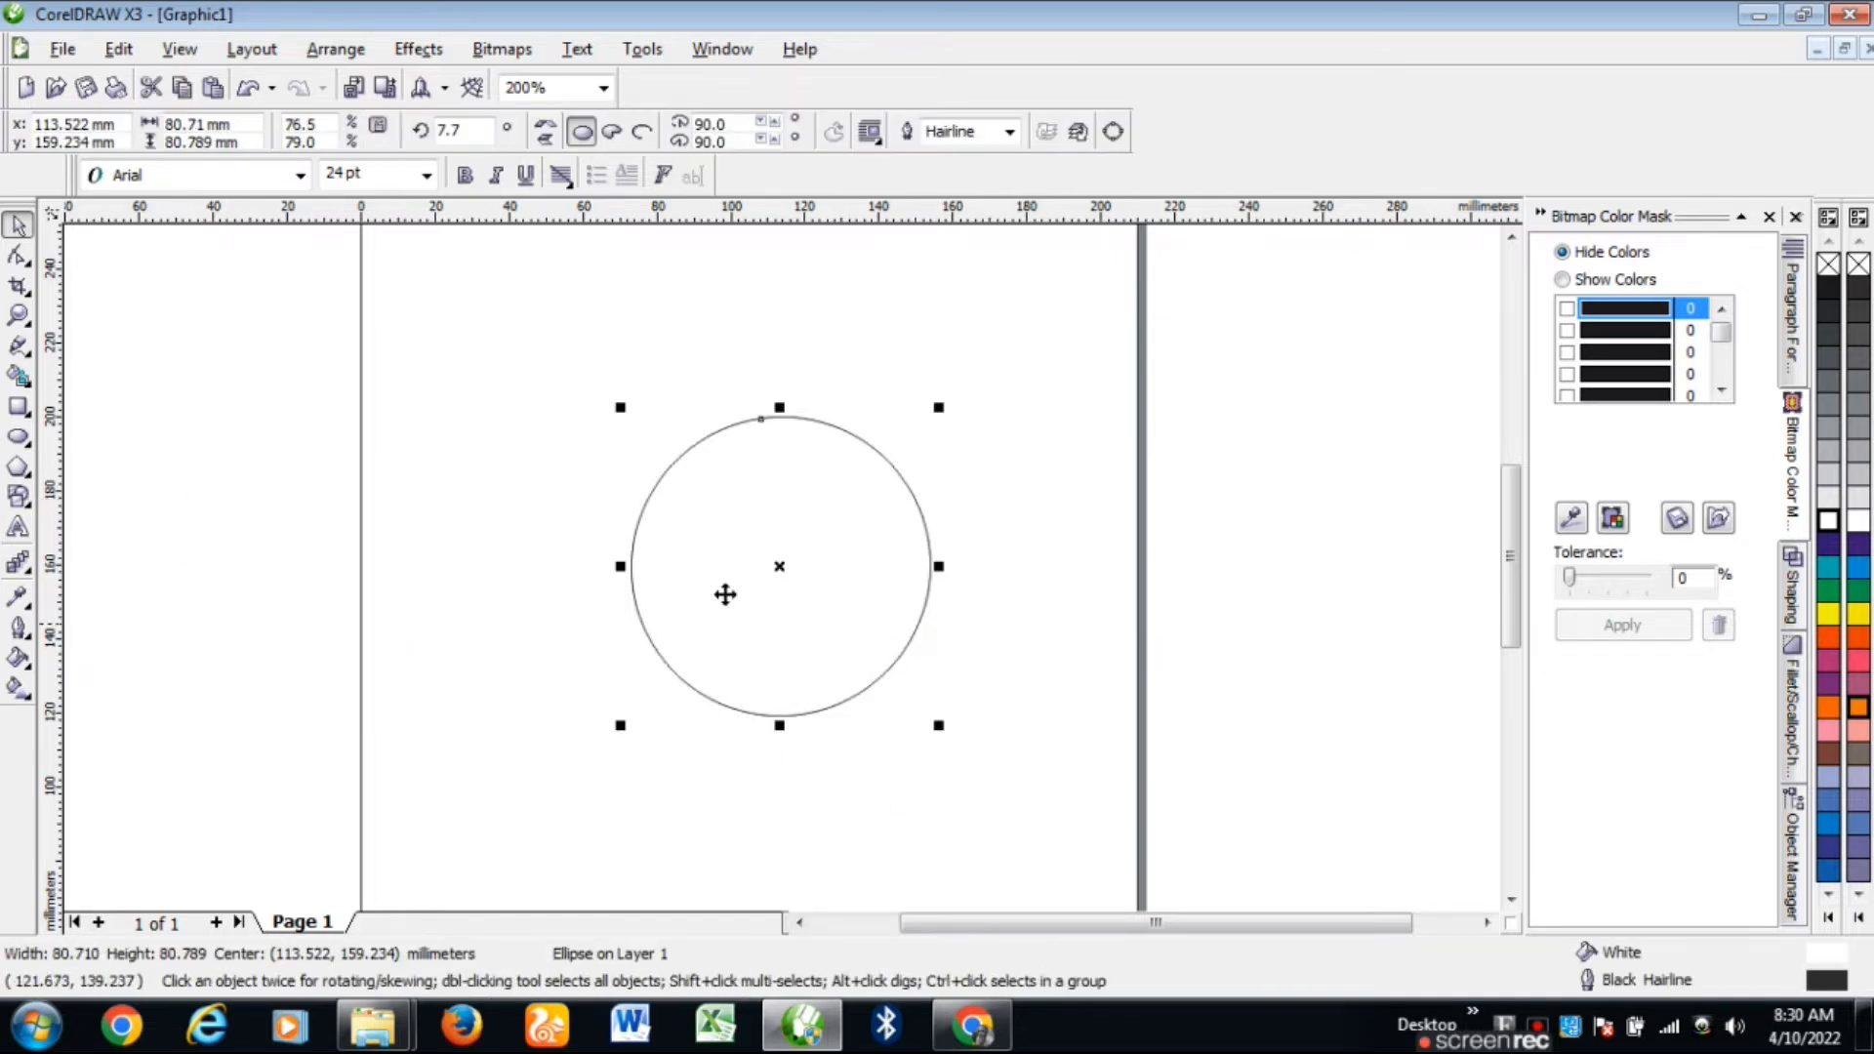
# Step: Move the pasted circle's rotation pivot to its lower-left edge
pyautogui.click(564, 551)
pyautogui.click(748, 564)
pyautogui.click(777, 576)
pyautogui.moveTo(943, 410)
pyautogui.mouseDown()
pyautogui.moveTo(1020, 506)
pyautogui.moveTo(1041, 630)
pyautogui.moveTo(946, 399)
pyautogui.mouseUp()
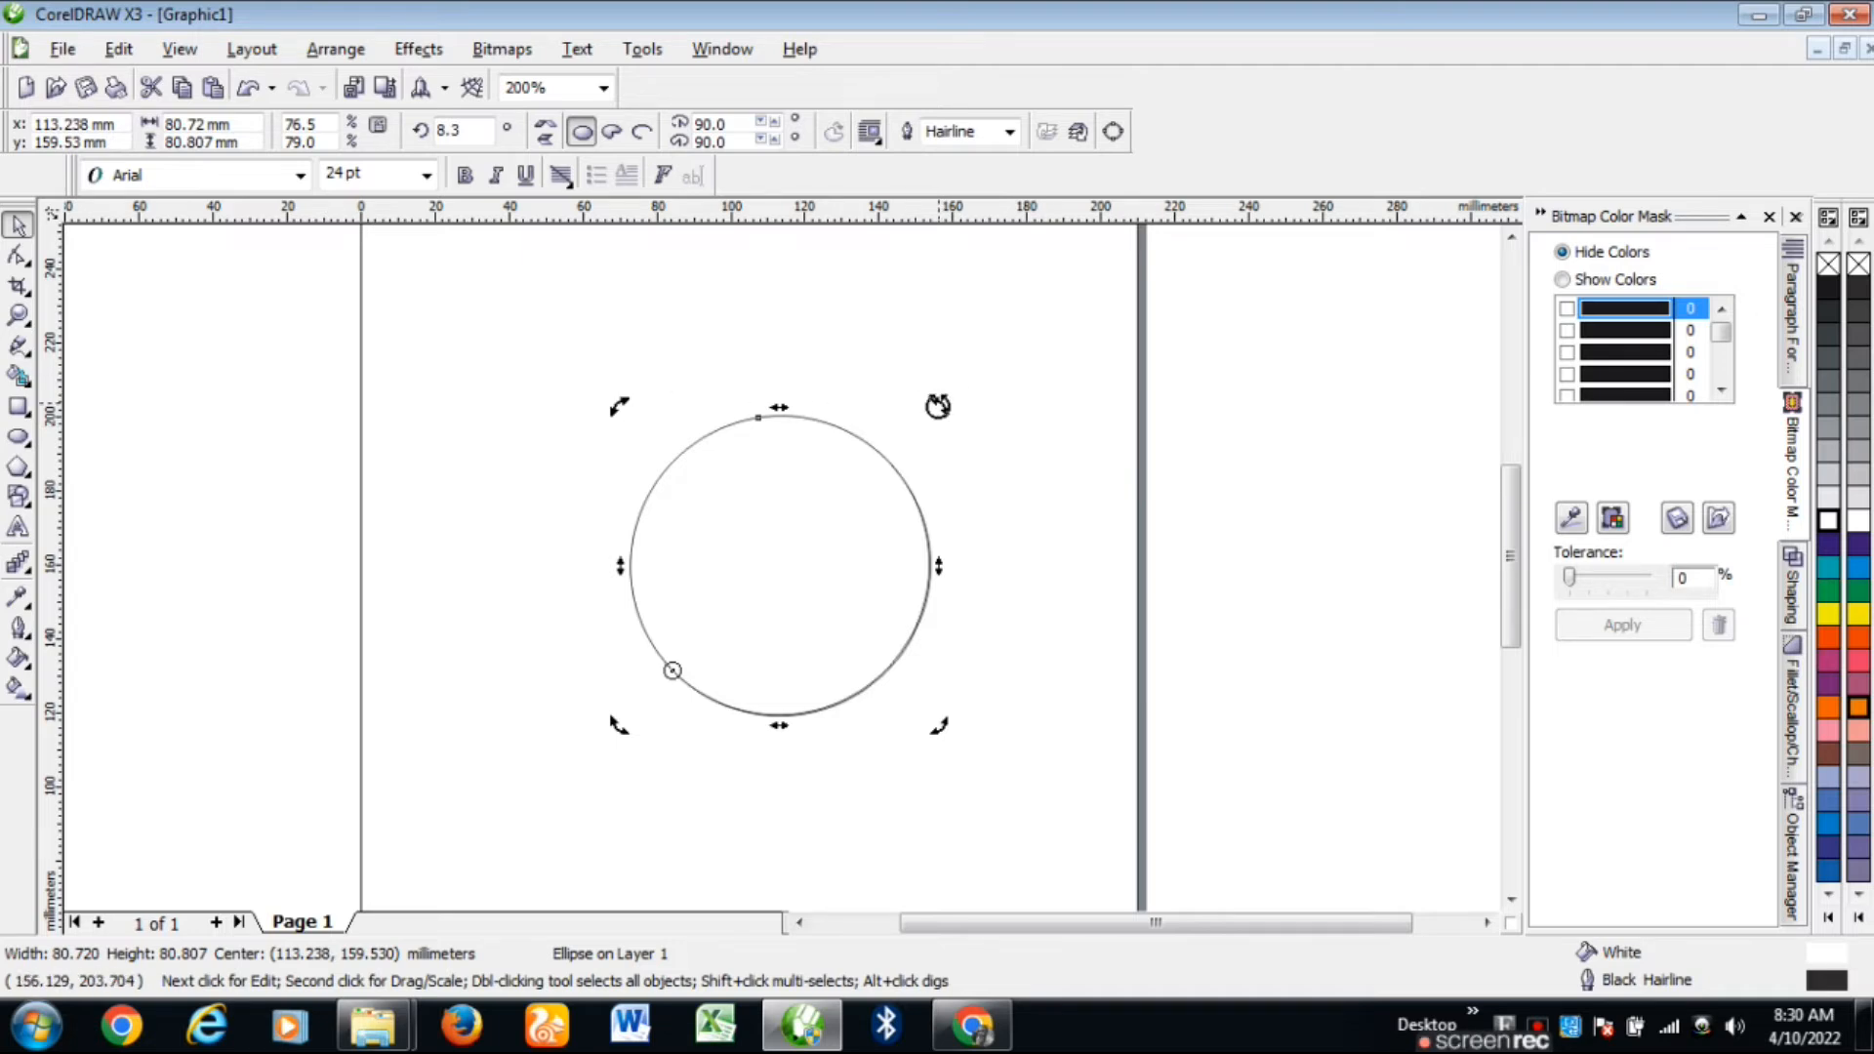
# Step: Rotate the duplicate about its edge pivot to 327.1° so it overlaps the original
pyautogui.moveTo(938, 406)
pyautogui.mouseDown()
pyautogui.moveTo(1016, 586)
pyautogui.moveTo(999, 389)
pyautogui.moveTo(976, 531)
pyautogui.moveTo(945, 400)
pyautogui.mouseUp()
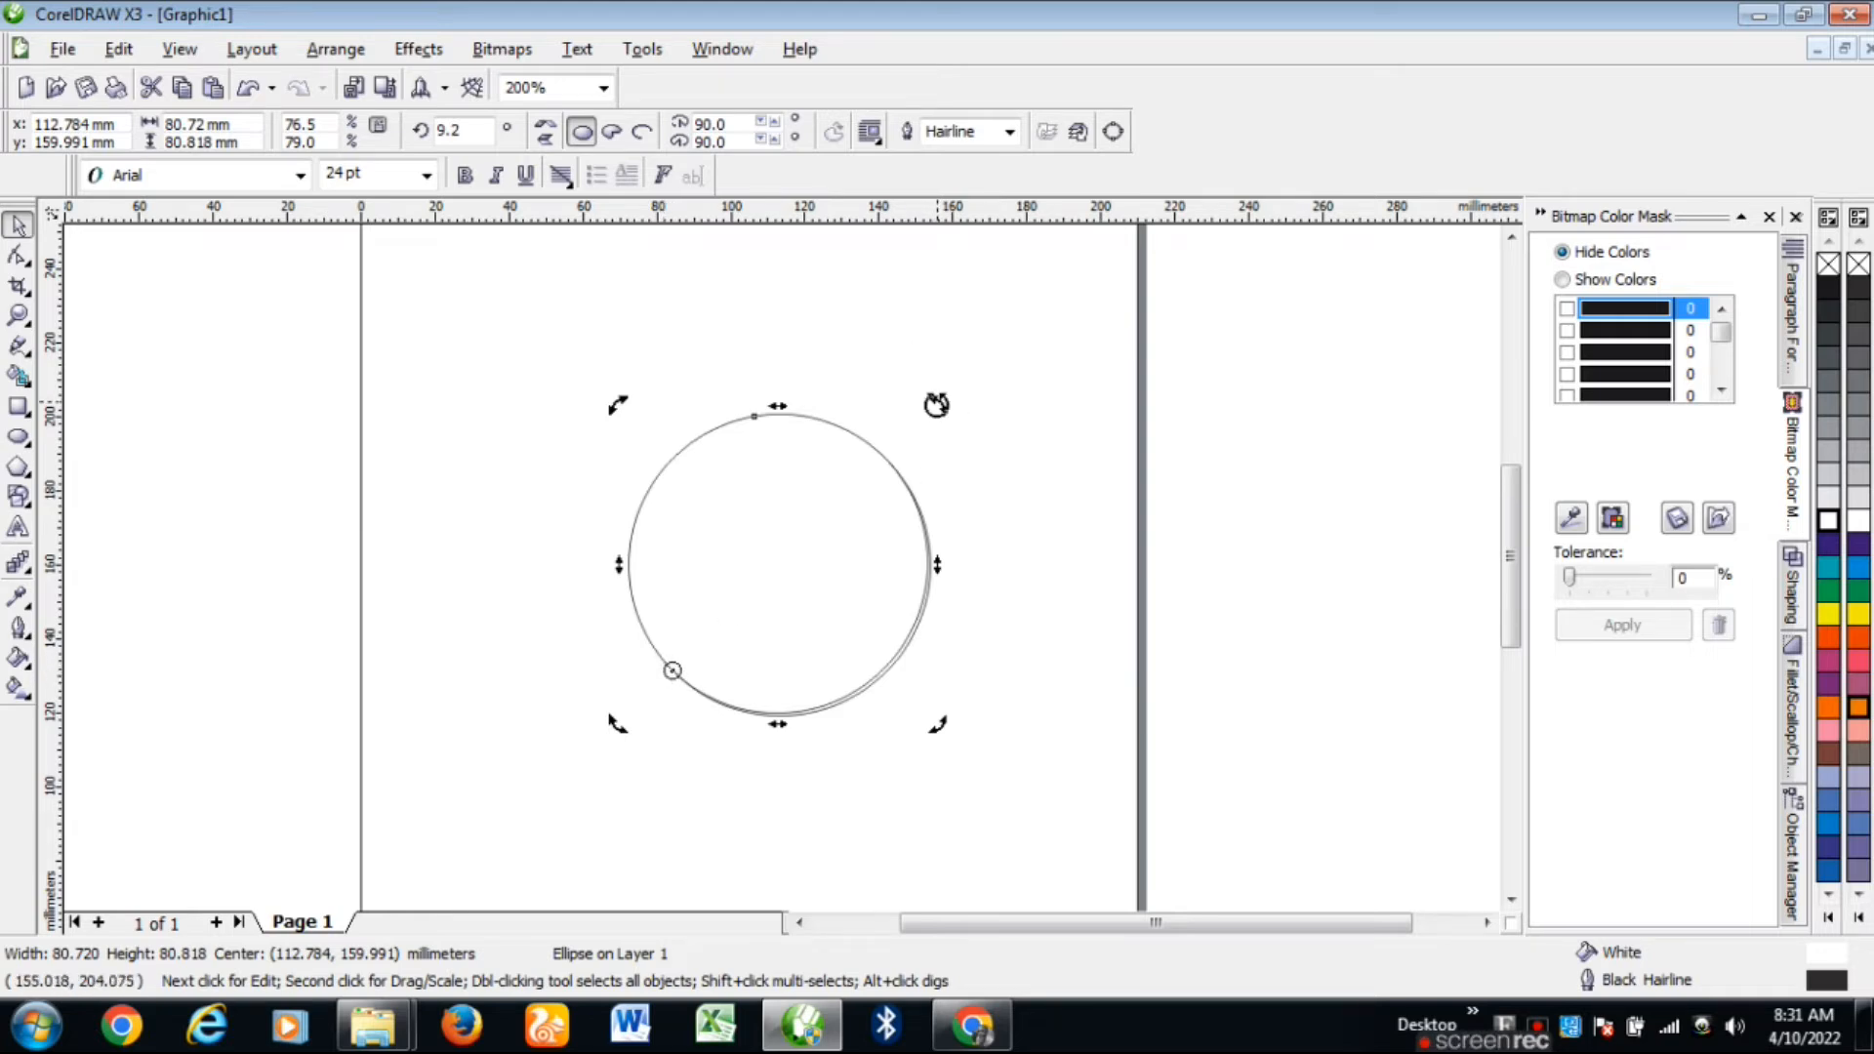
pyautogui.moveTo(934, 404); pyautogui.dragTo(986, 542)
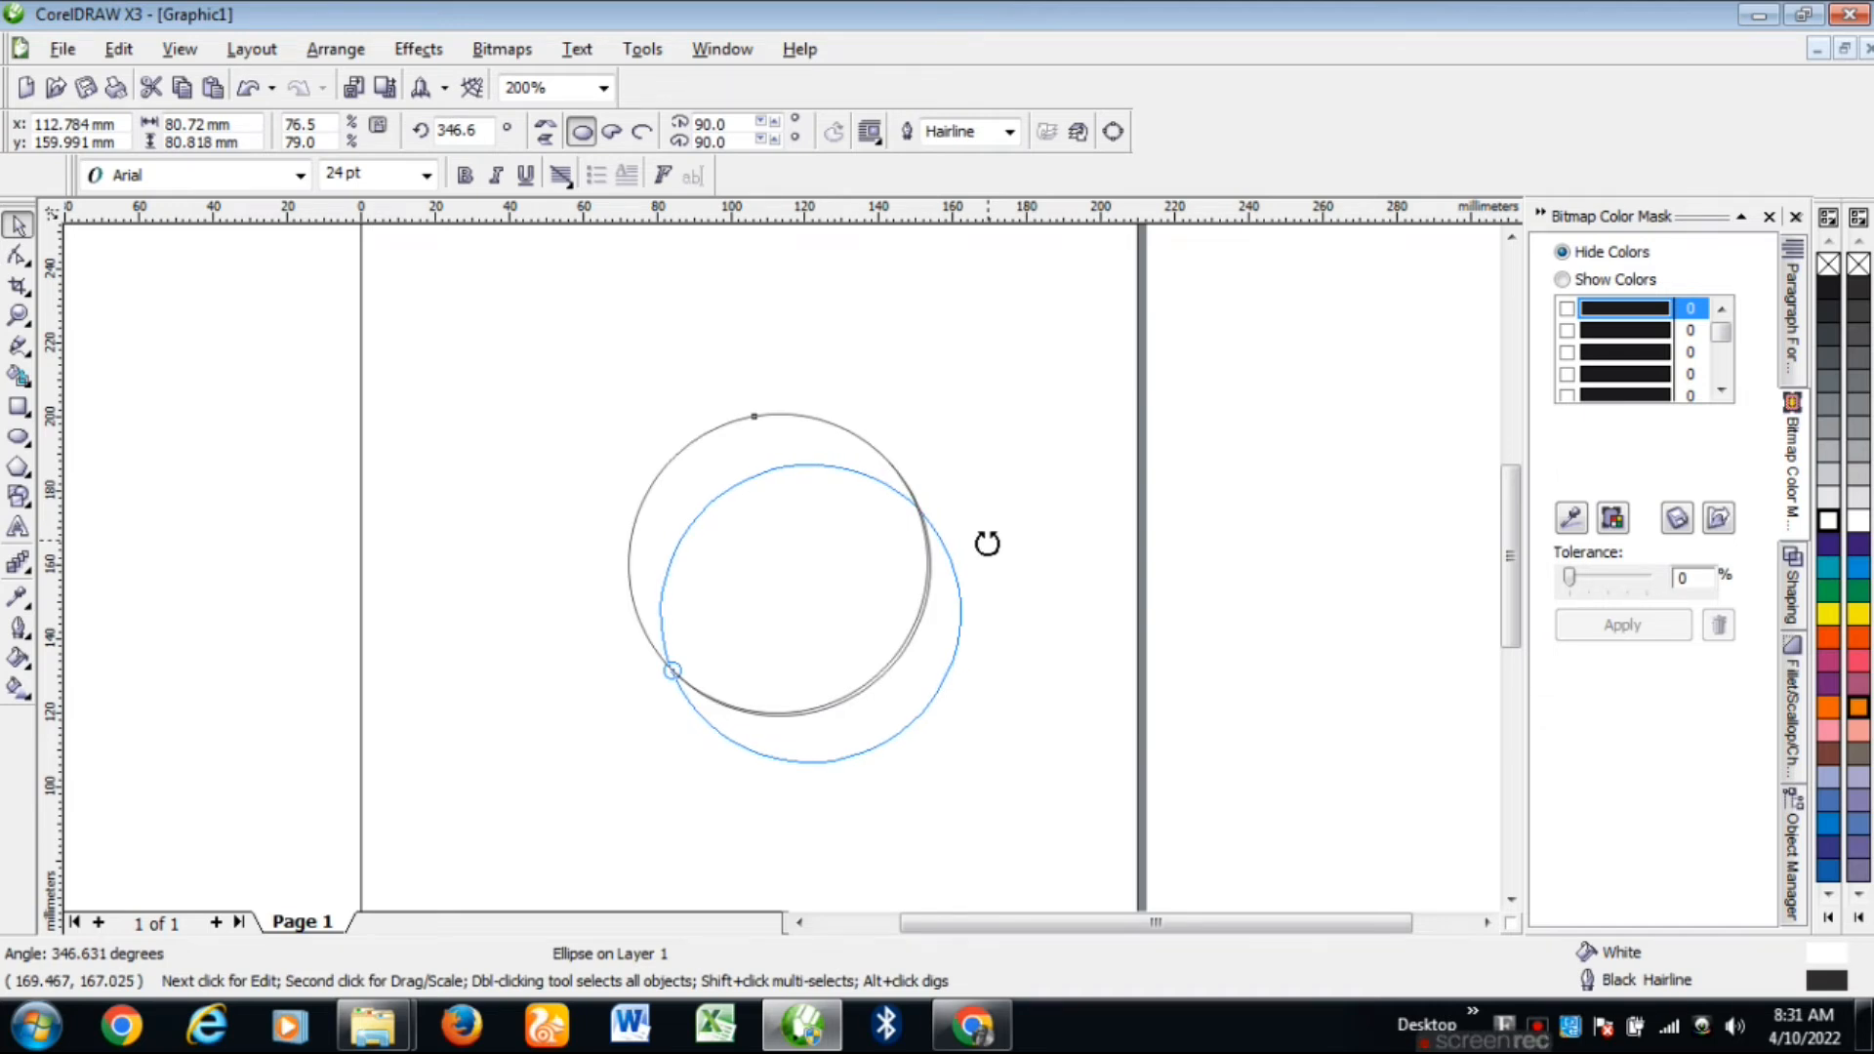
pyautogui.moveTo(986, 543)
pyautogui.mouseDown()
pyautogui.moveTo(990, 649)
pyautogui.moveTo(997, 607)
pyautogui.mouseUp()
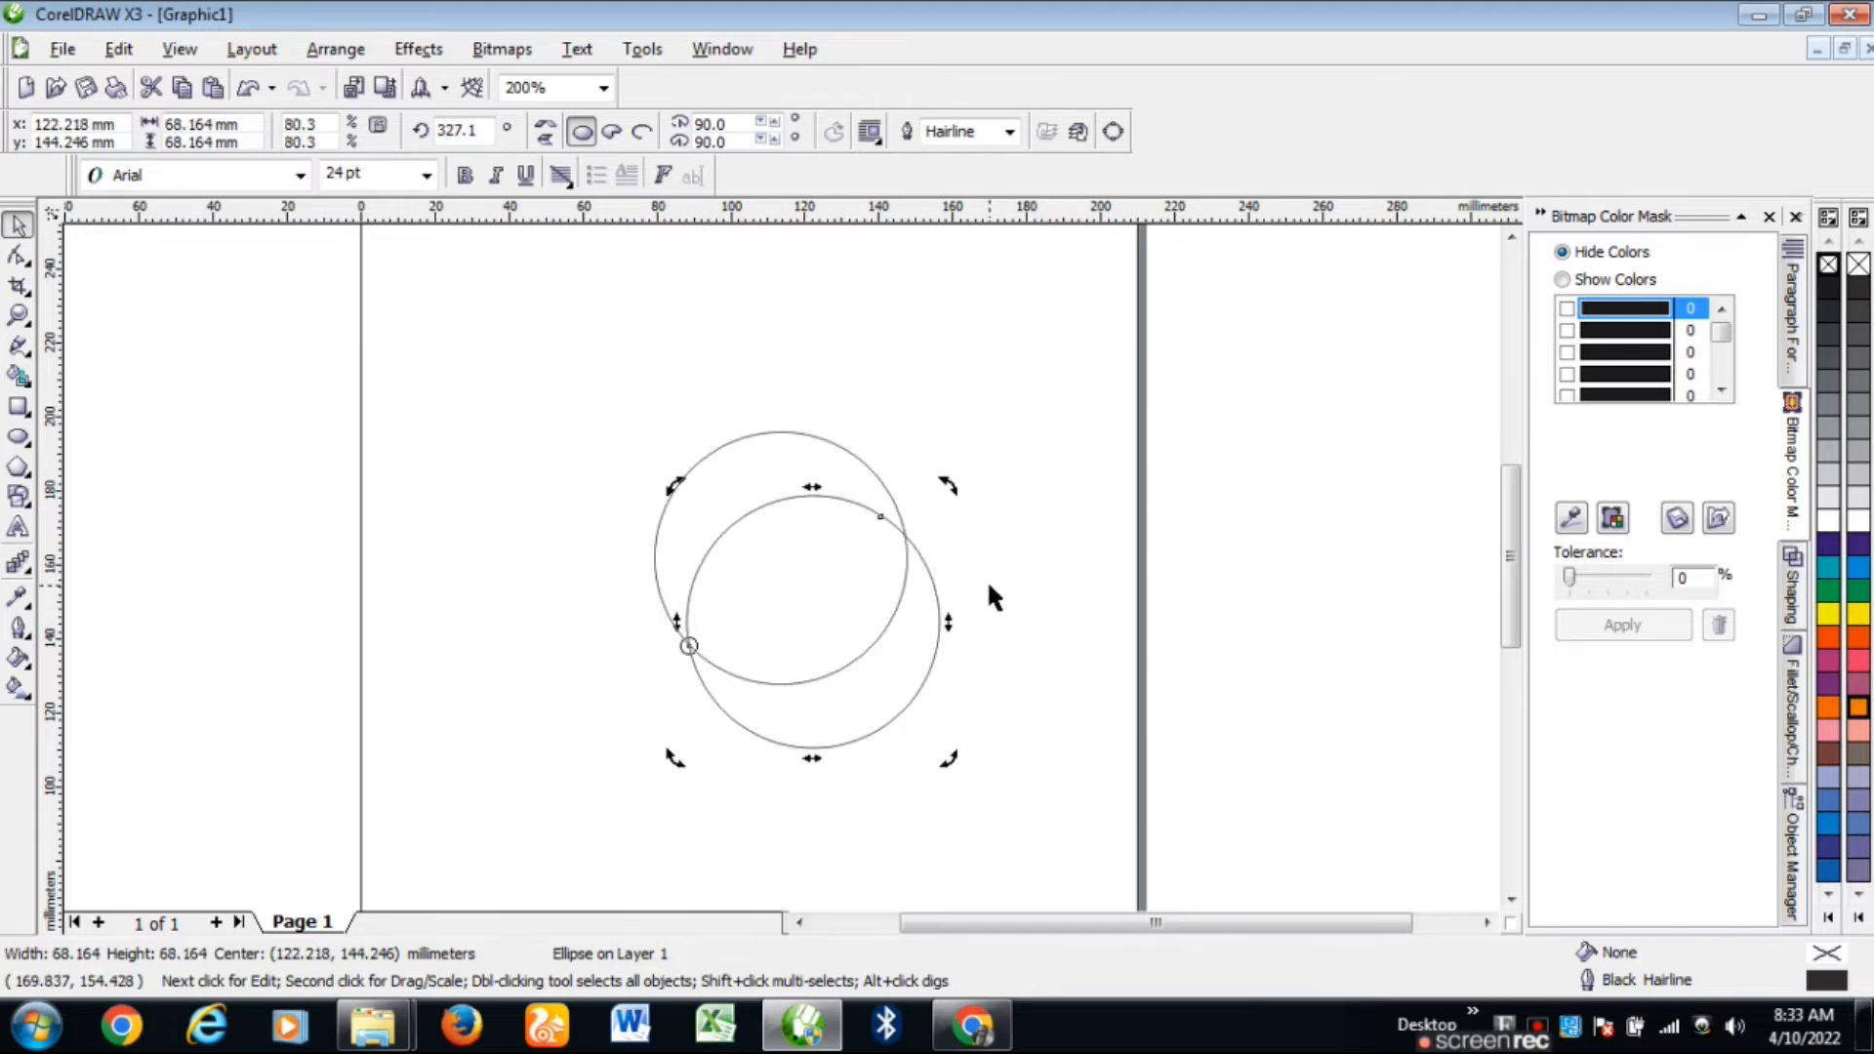
# Step: Repeat the rotated duplicate three times with Ctrl+R to close the ring of circles
pyautogui.hotkey('ctrl', 'r')
pyautogui.hotkey('ctrl', 'r')
pyautogui.hotkey('ctrl', 'r')
pyautogui.hotkey('ctrl', 'r')
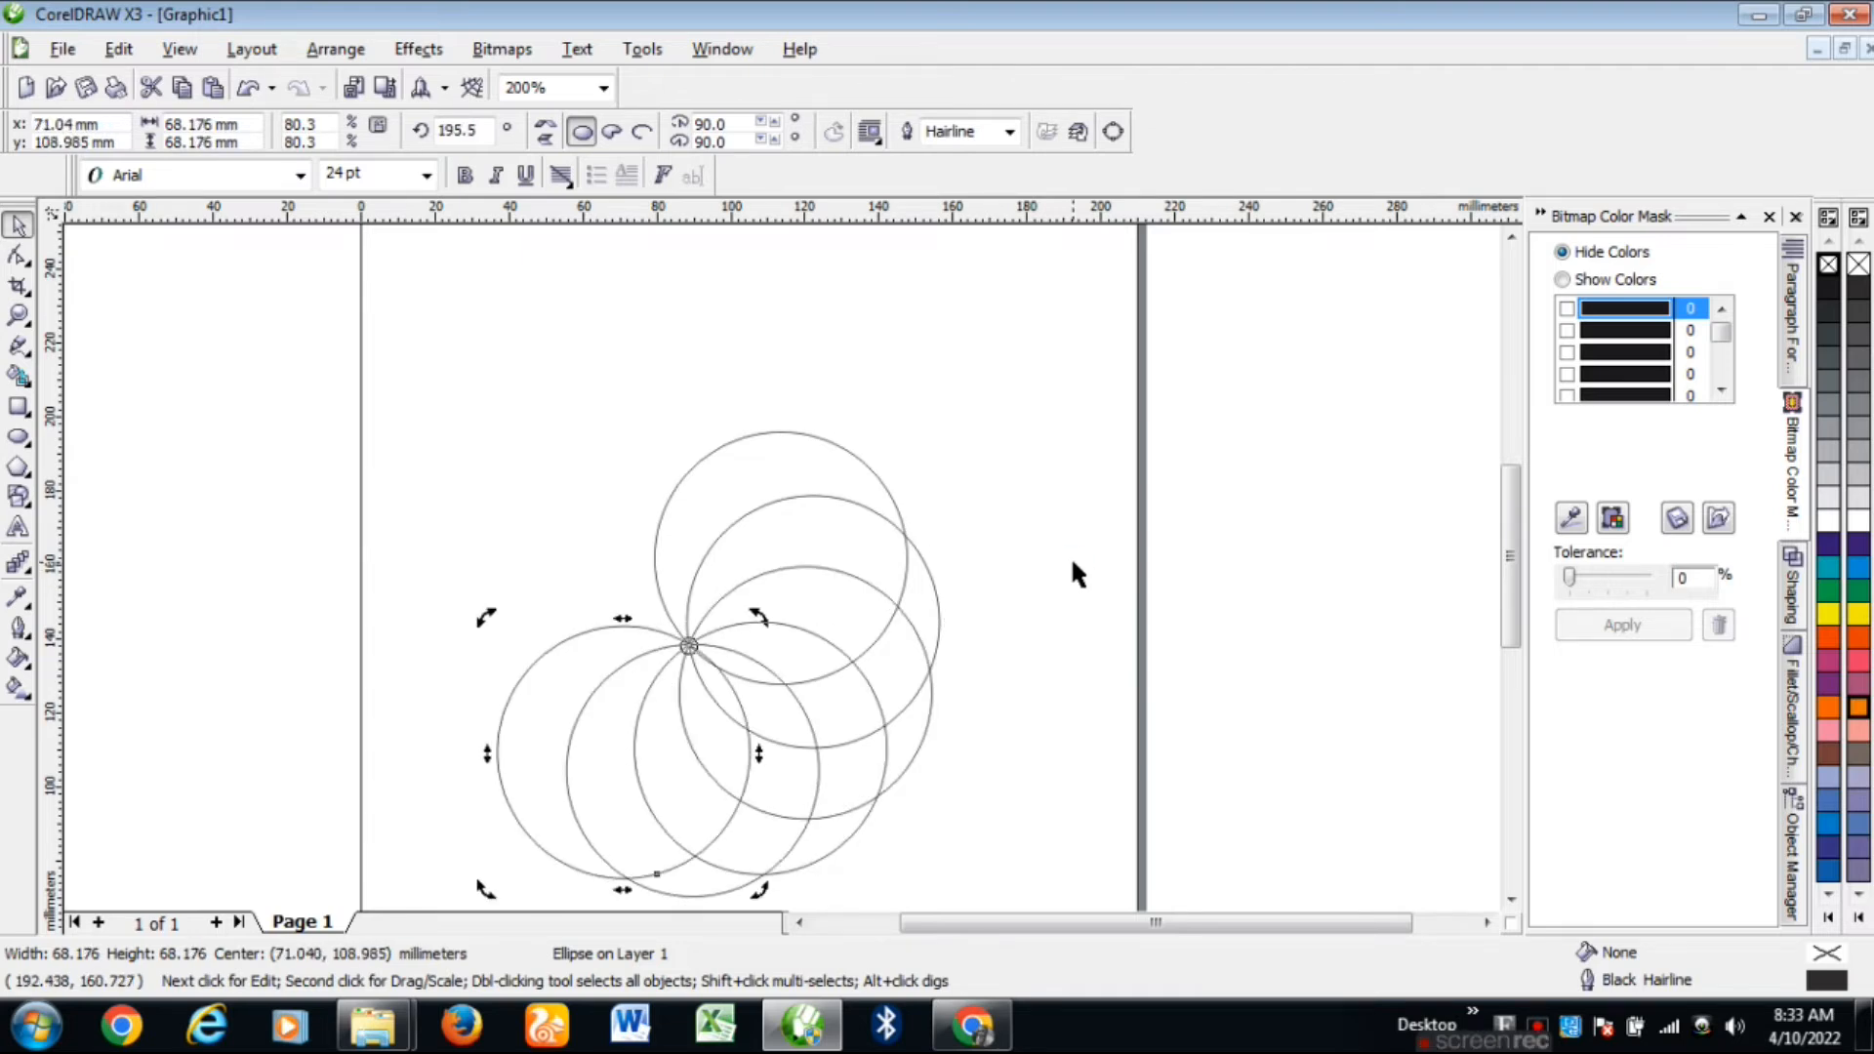
pyautogui.hotkey('ctrl', 'r')
pyautogui.hotkey('ctrl', 'r')
pyautogui.hotkey('ctrl', 'r')
pyautogui.hotkey('ctrl', 'r')
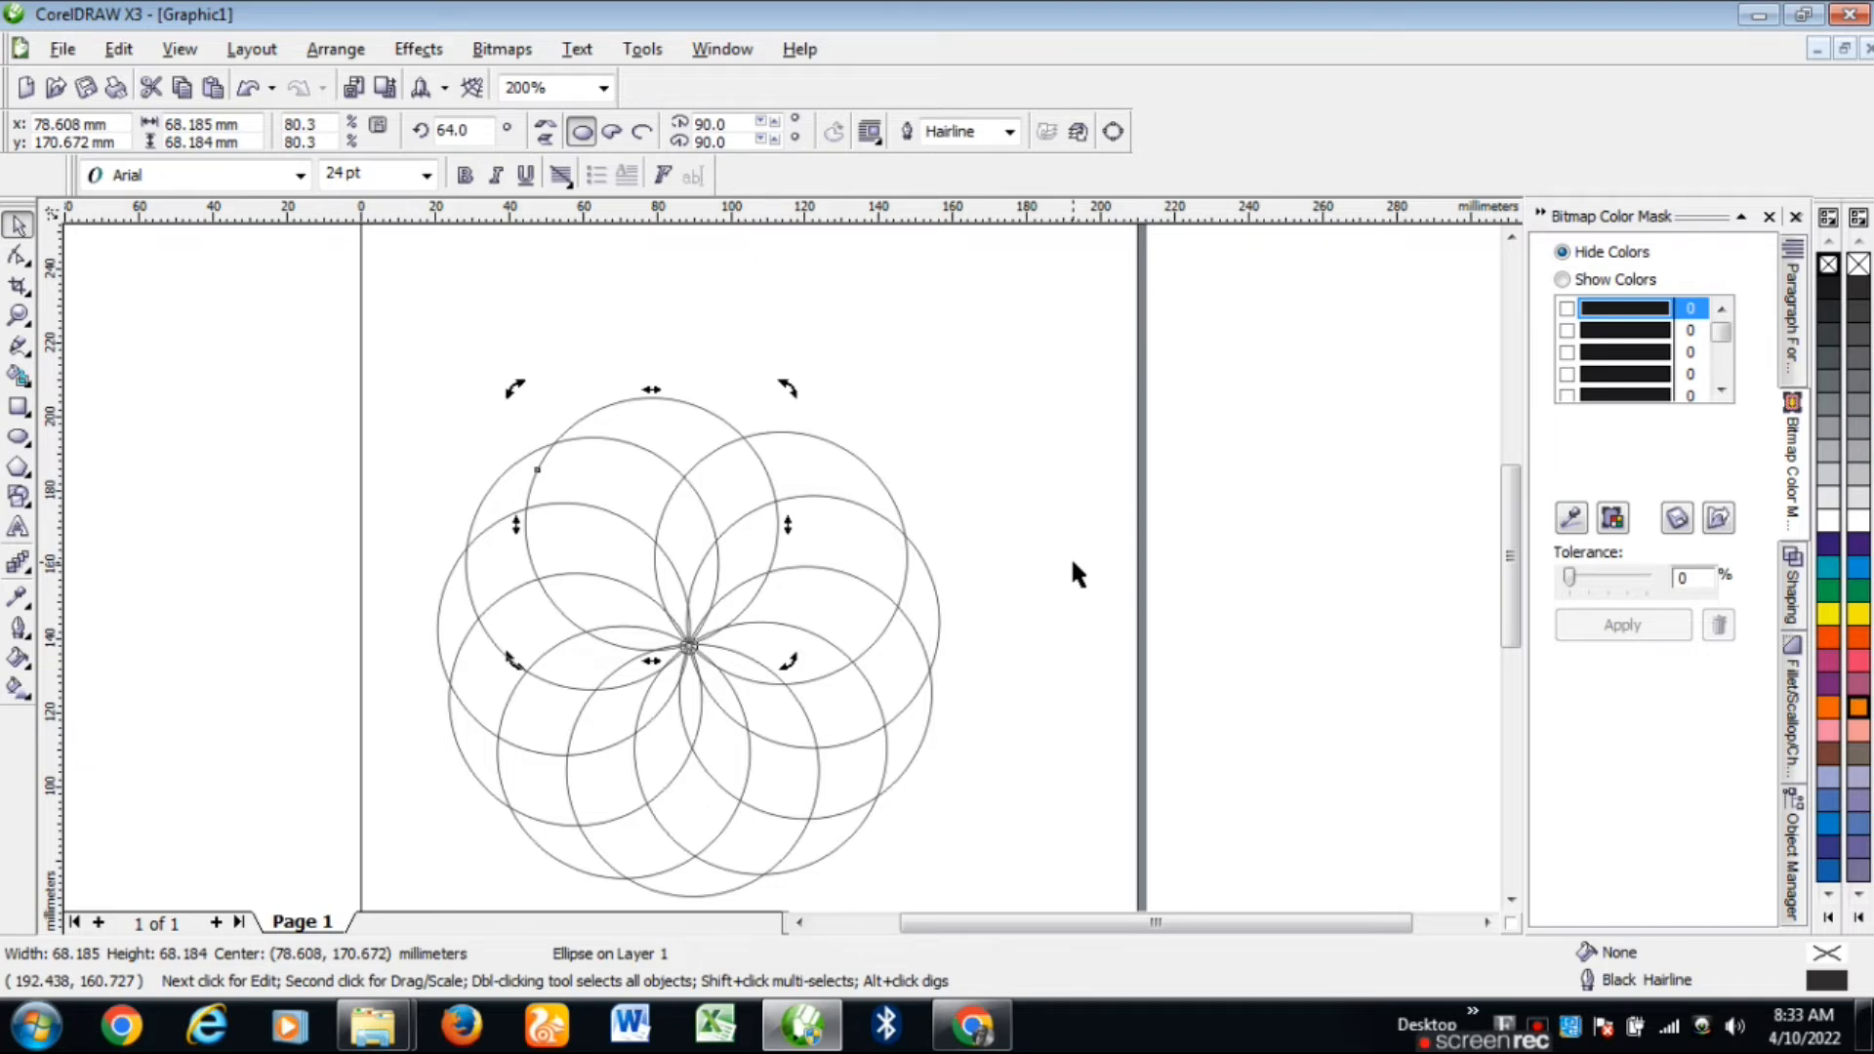
pyautogui.hotkey('ctrl', 'r')
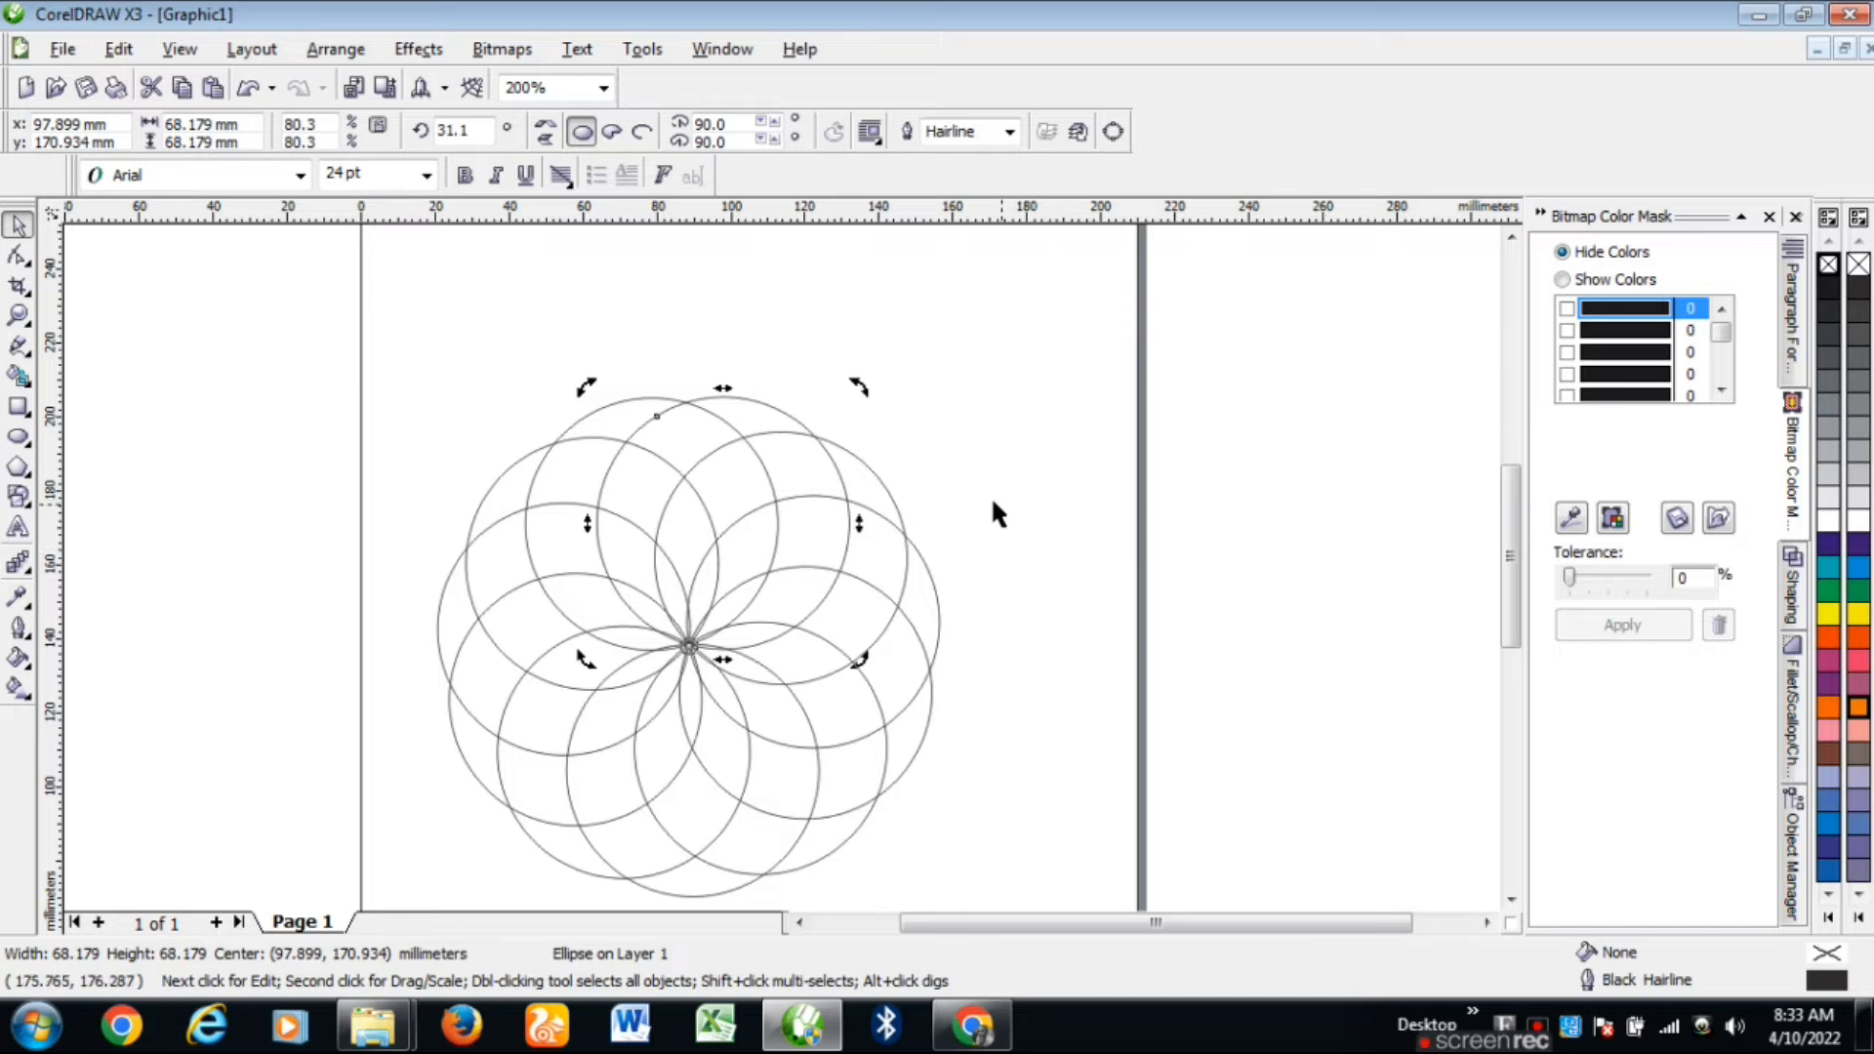
pyautogui.click(296, 395)
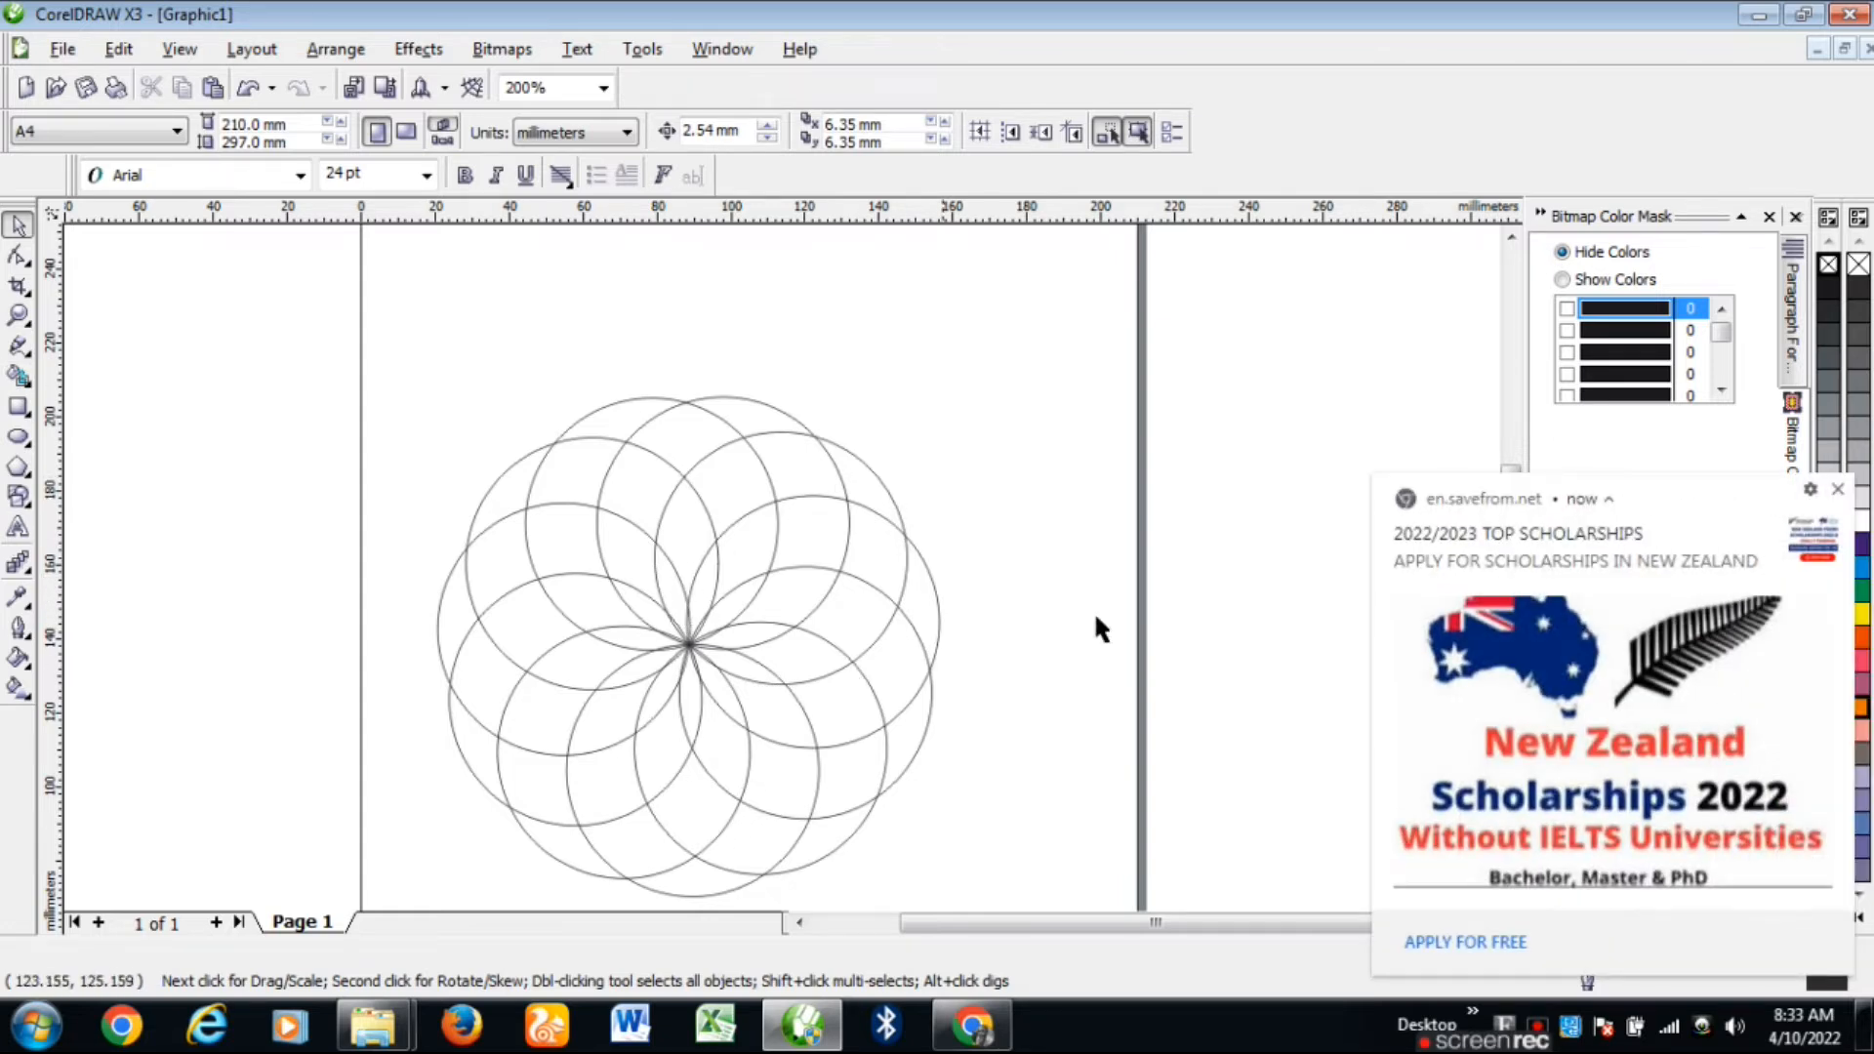
# Step: Dismiss the browser notification popup over the drawing
pyautogui.click(1838, 490)
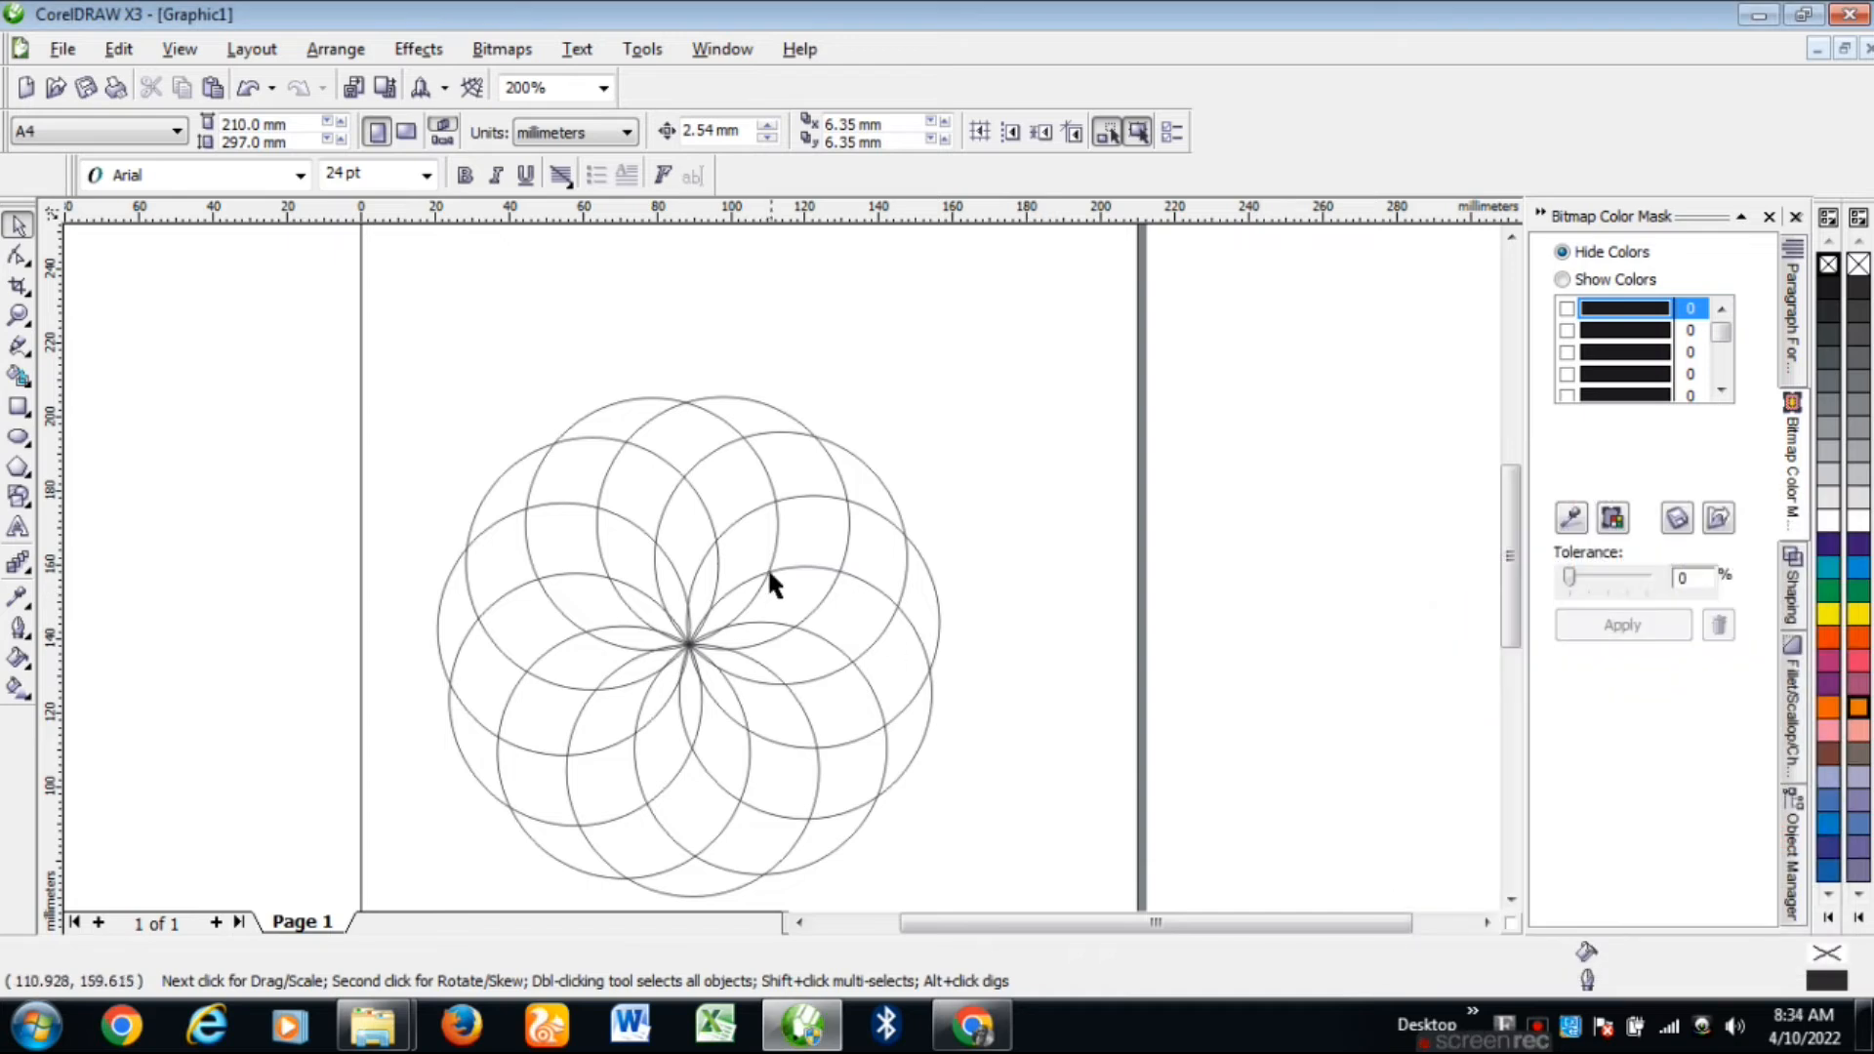
pyautogui.scroll(2, 782, 552)
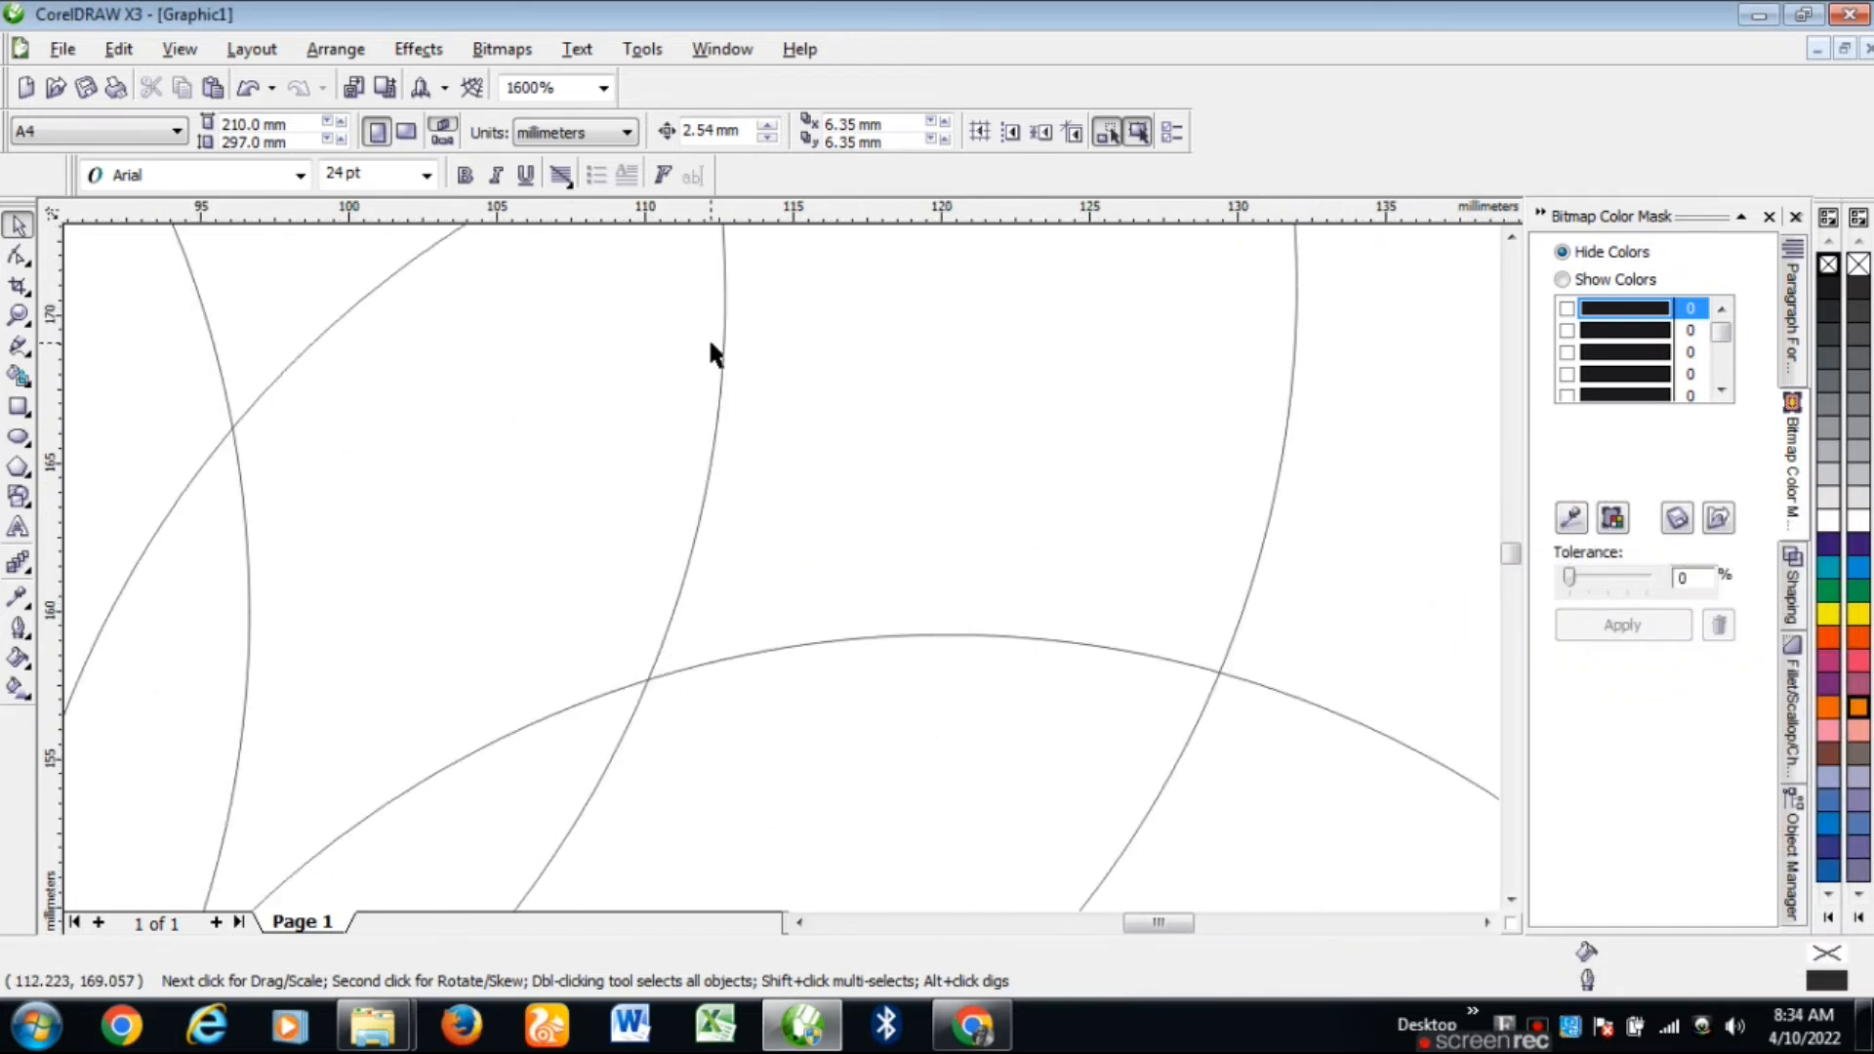
pyautogui.scroll(-1, 771, 430)
pyautogui.scroll(-1, 771, 570)
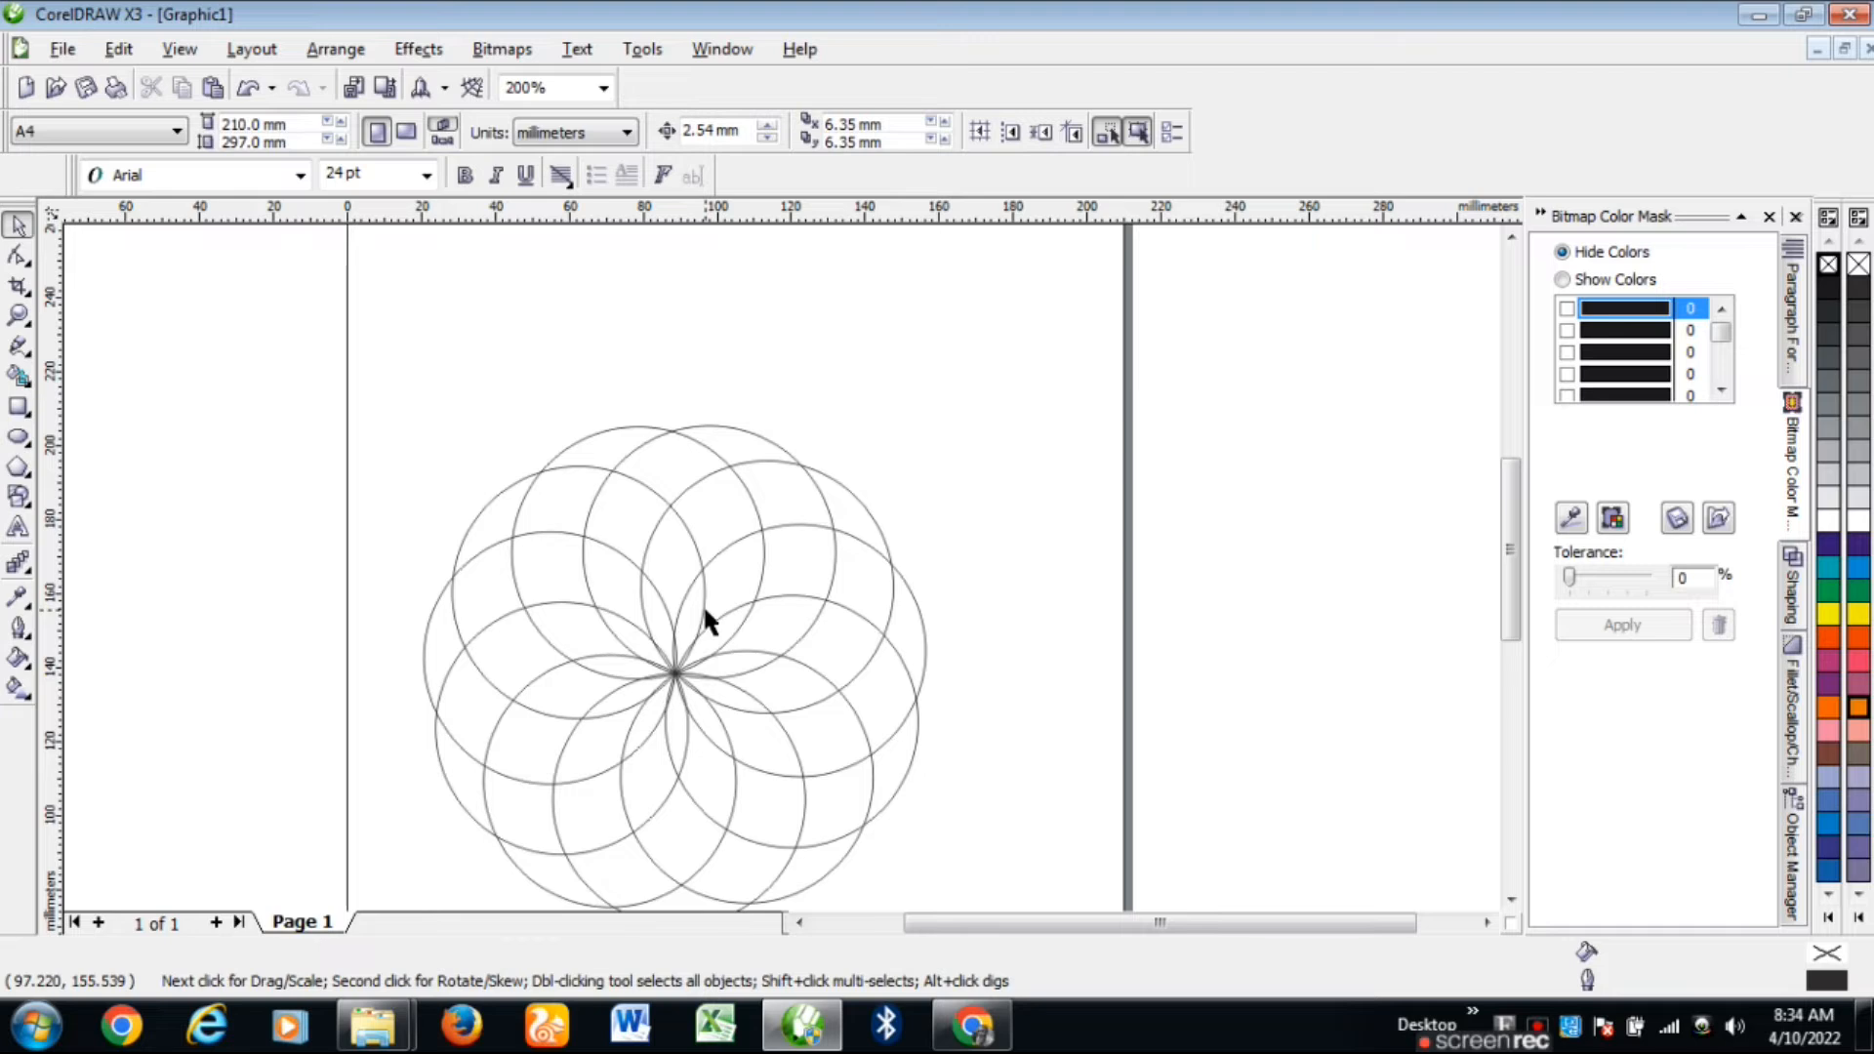
# Step: Smart Fill five adjacent rosette regions 40% Black to form the upper crescent
pyautogui.click(17, 376)
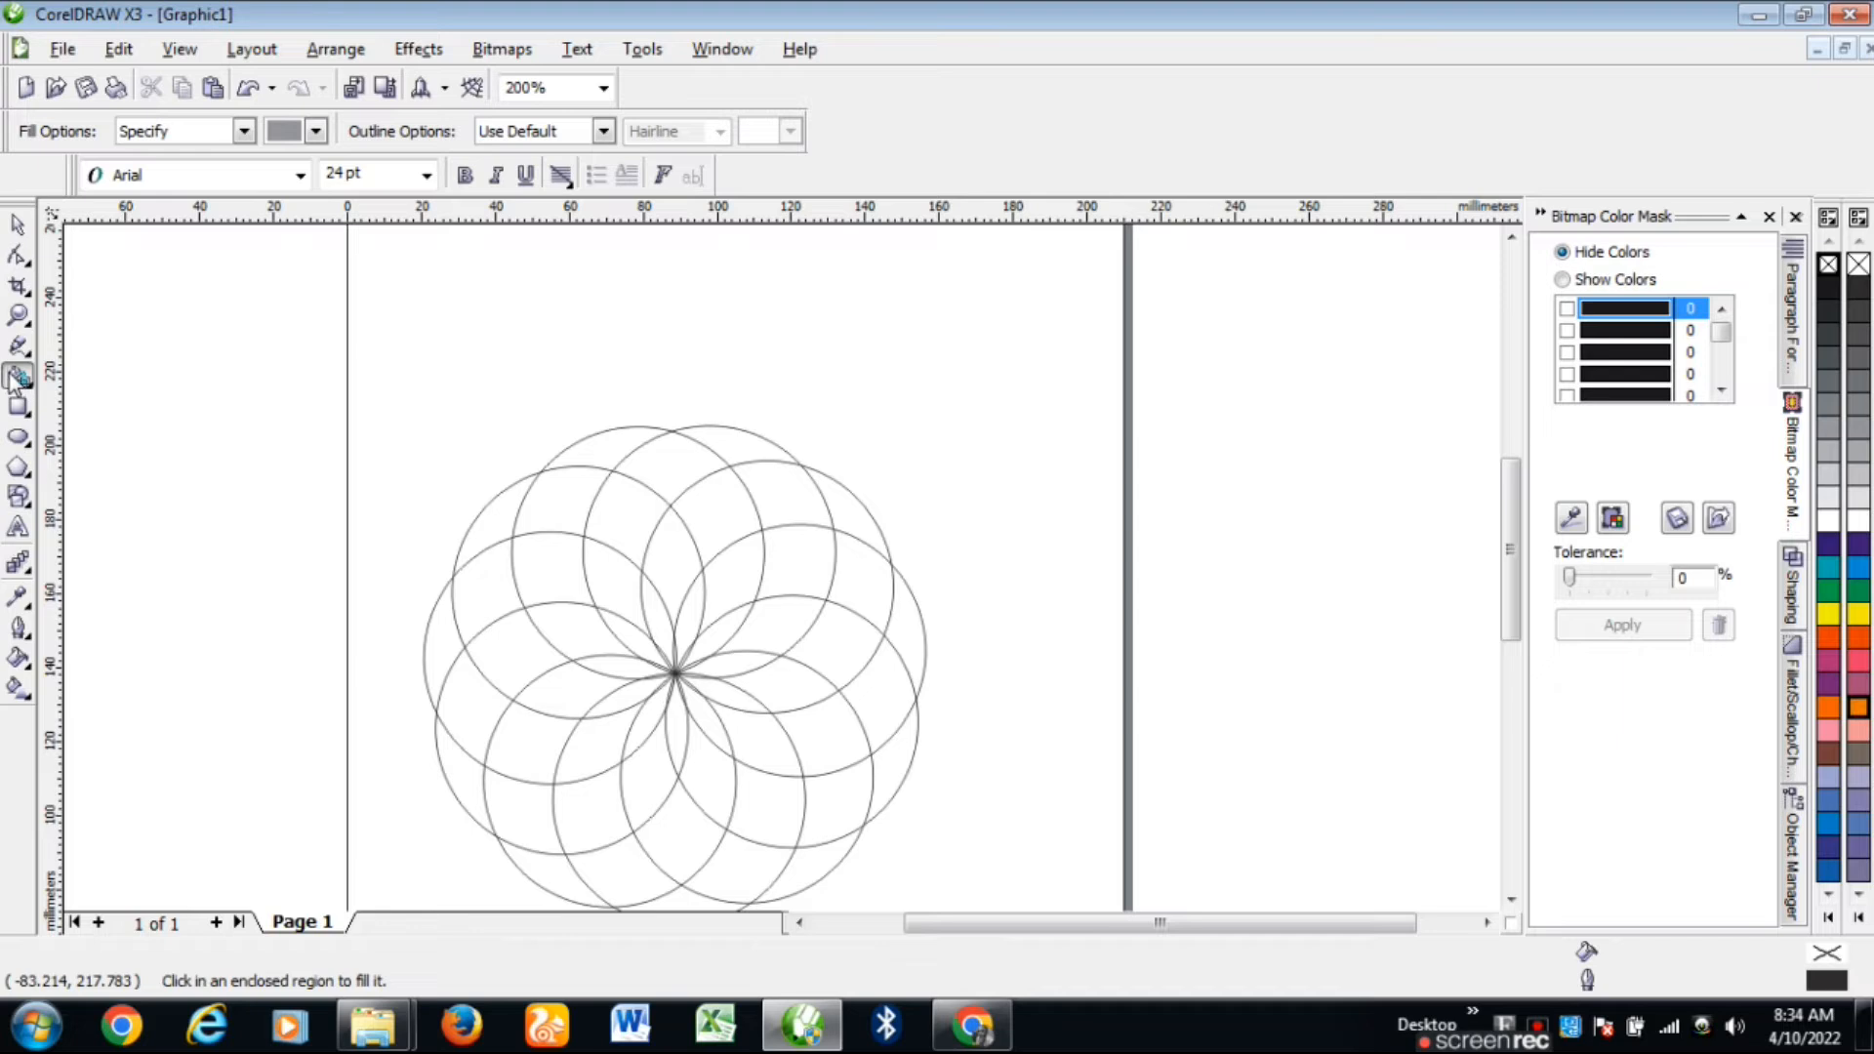
pyautogui.click(654, 620)
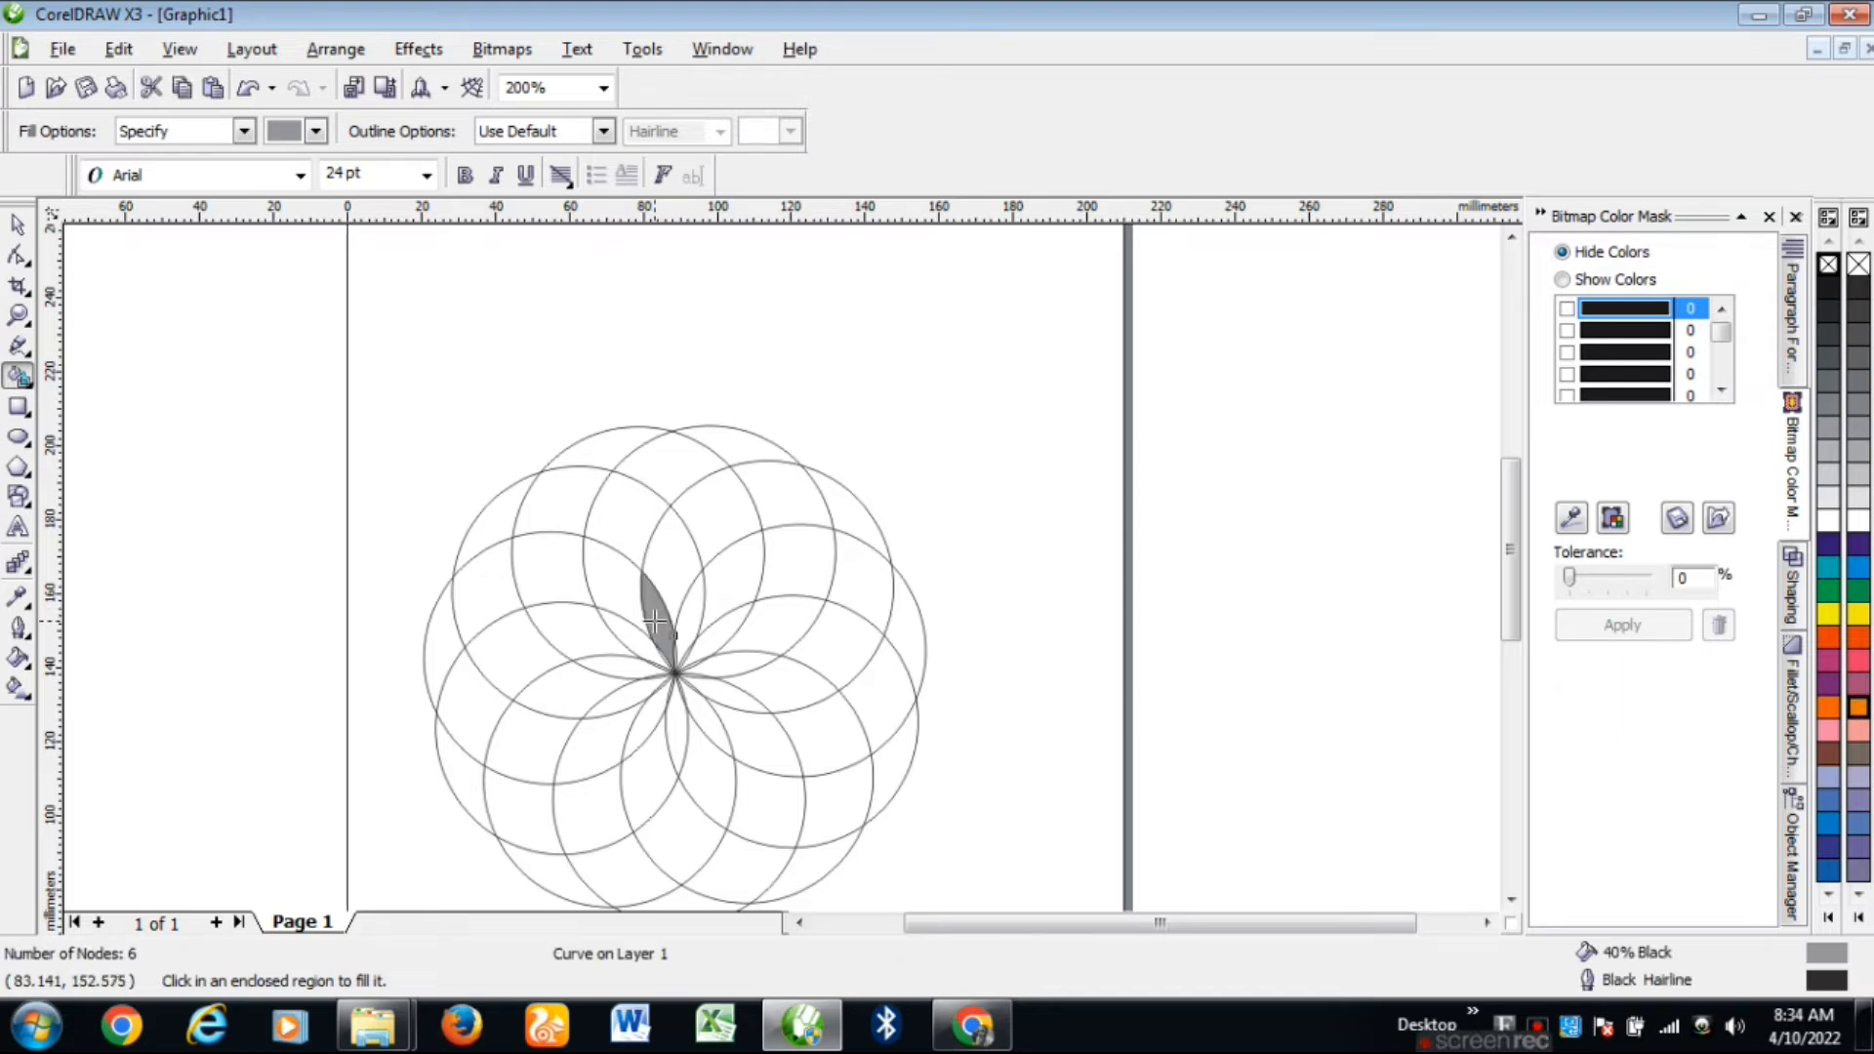
pyautogui.click(672, 551)
pyautogui.click(730, 520)
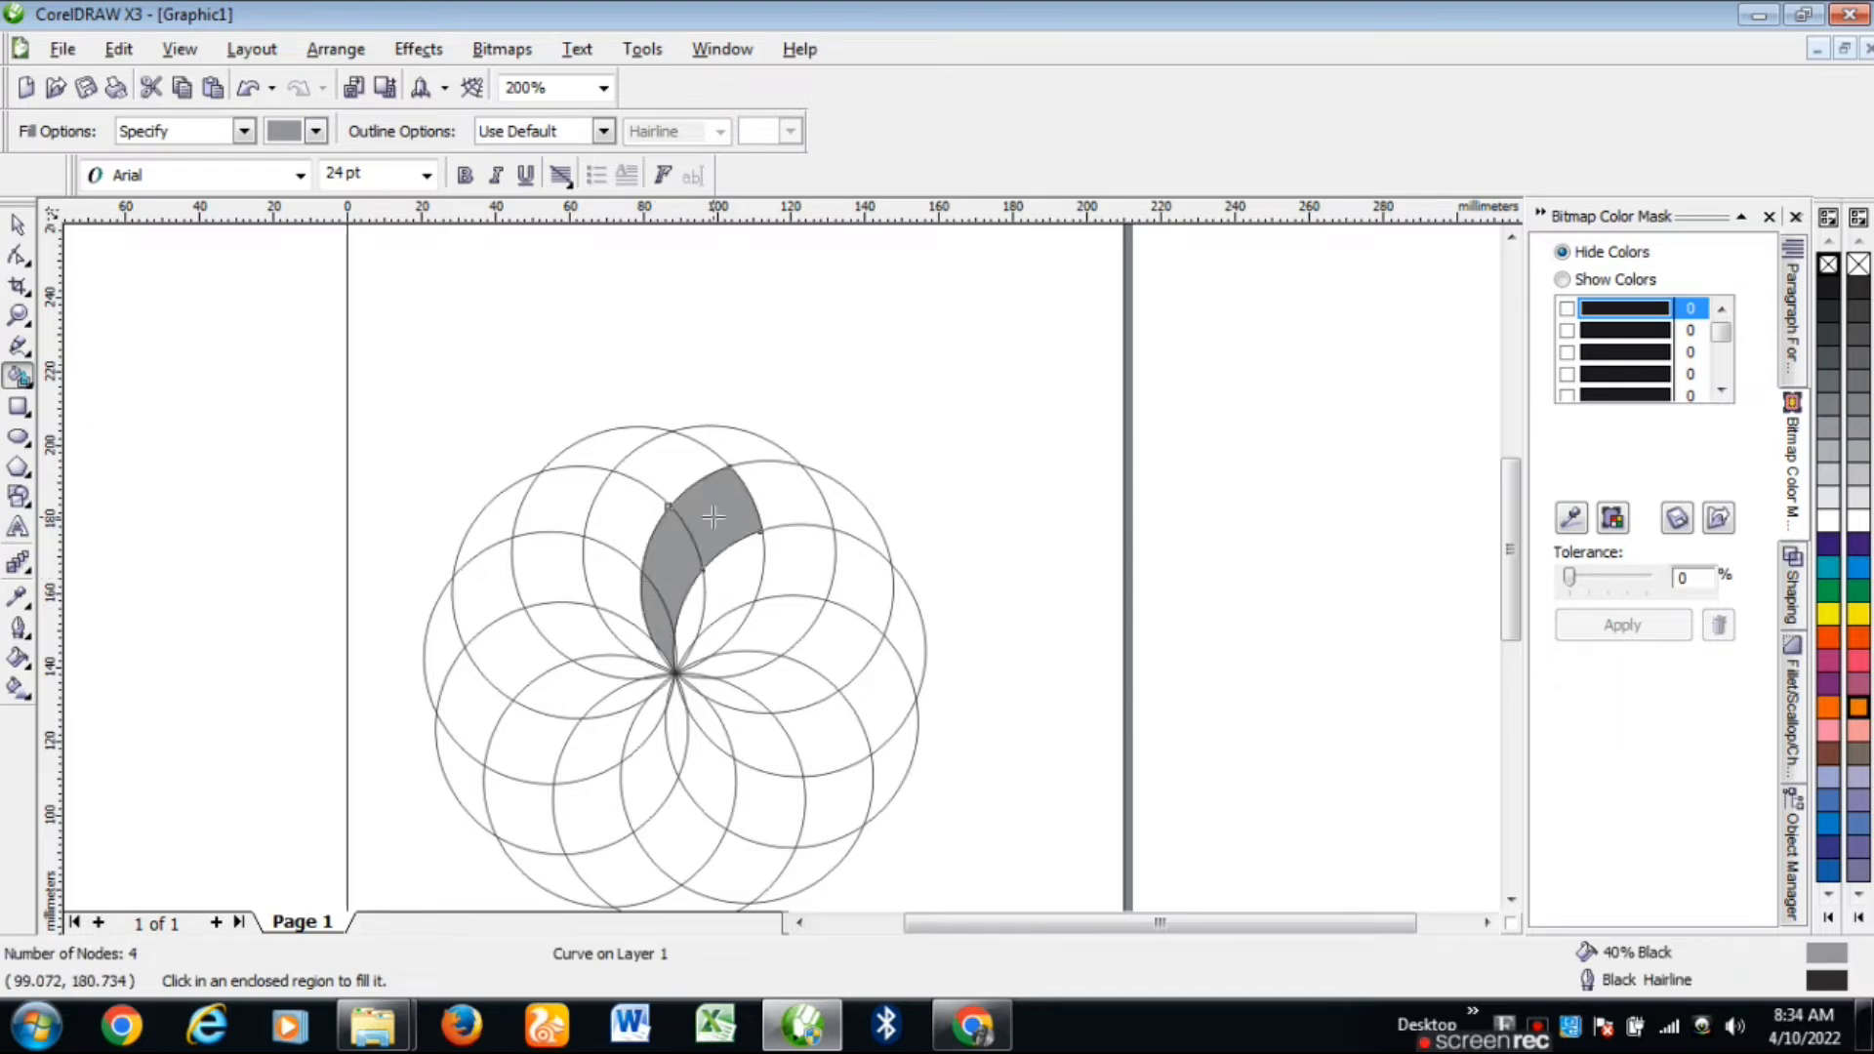
pyautogui.click(788, 504)
pyautogui.click(853, 517)
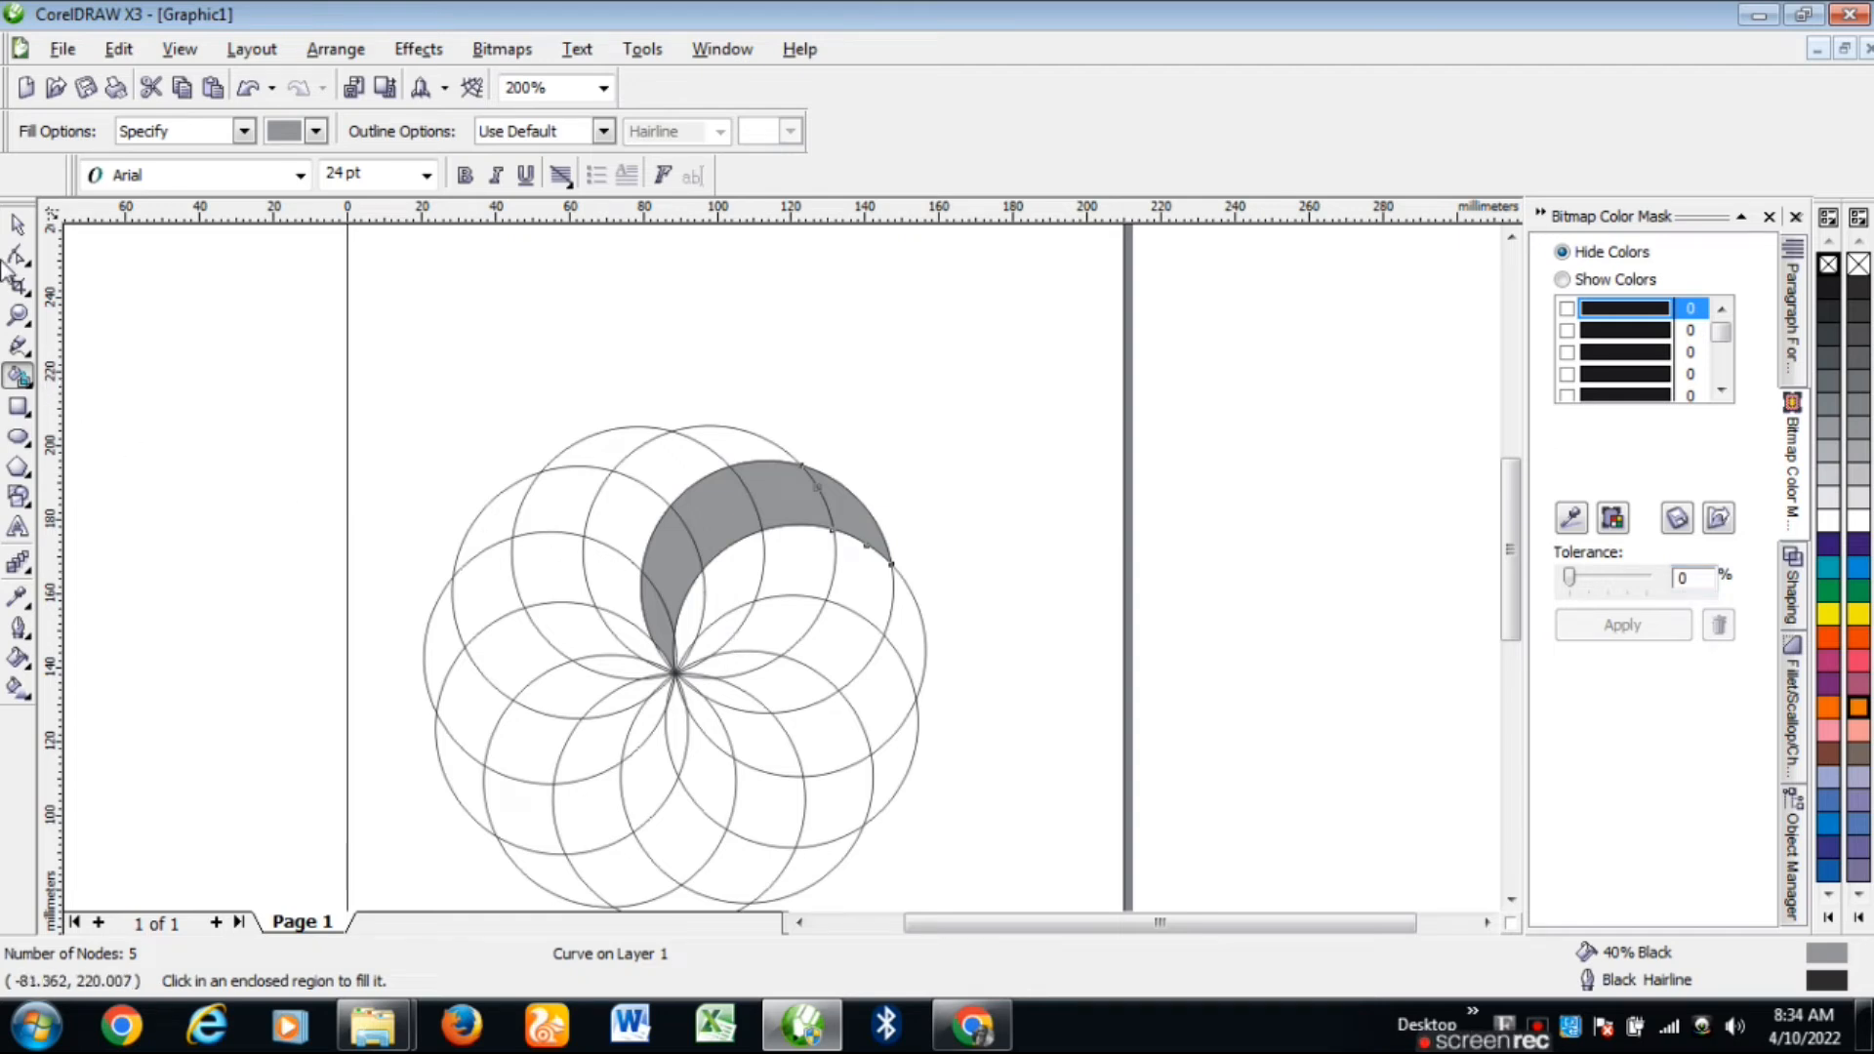
pyautogui.click(17, 224)
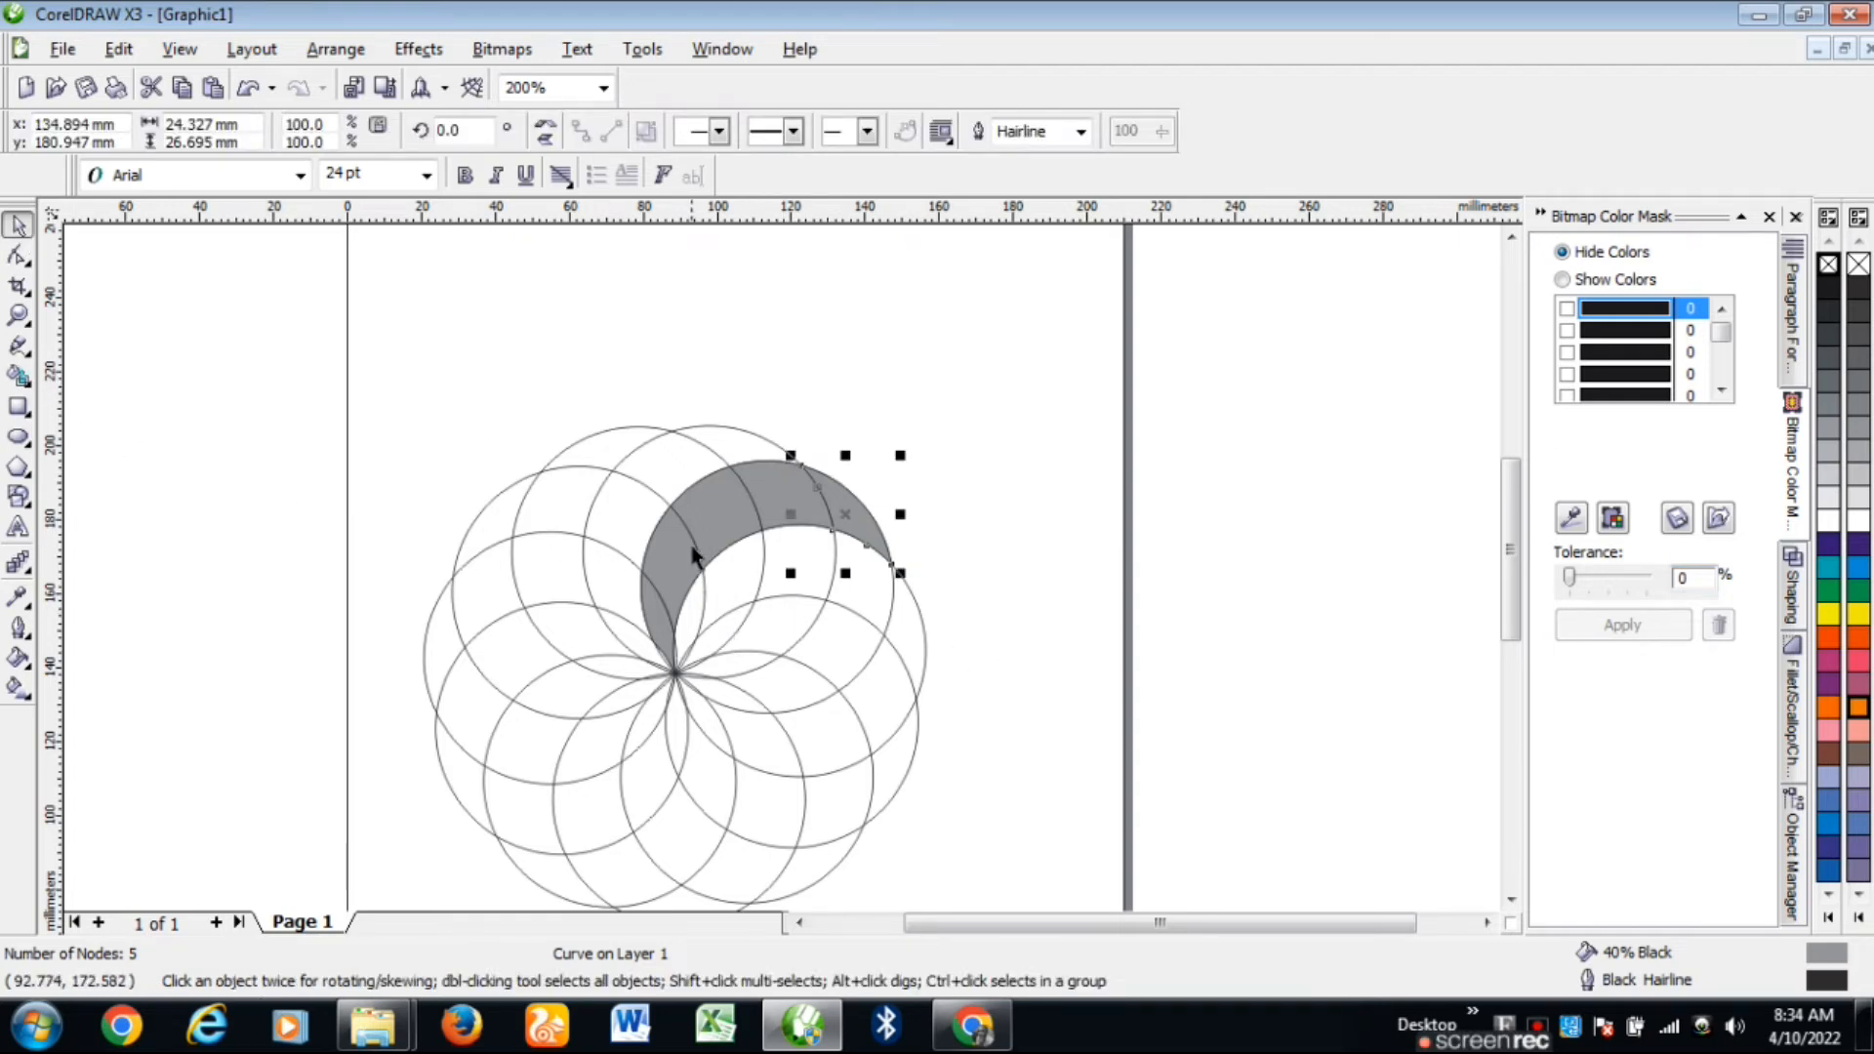
# Step: Bring the whole drawing into view and try selecting the construction circles
pyautogui.press('F3')
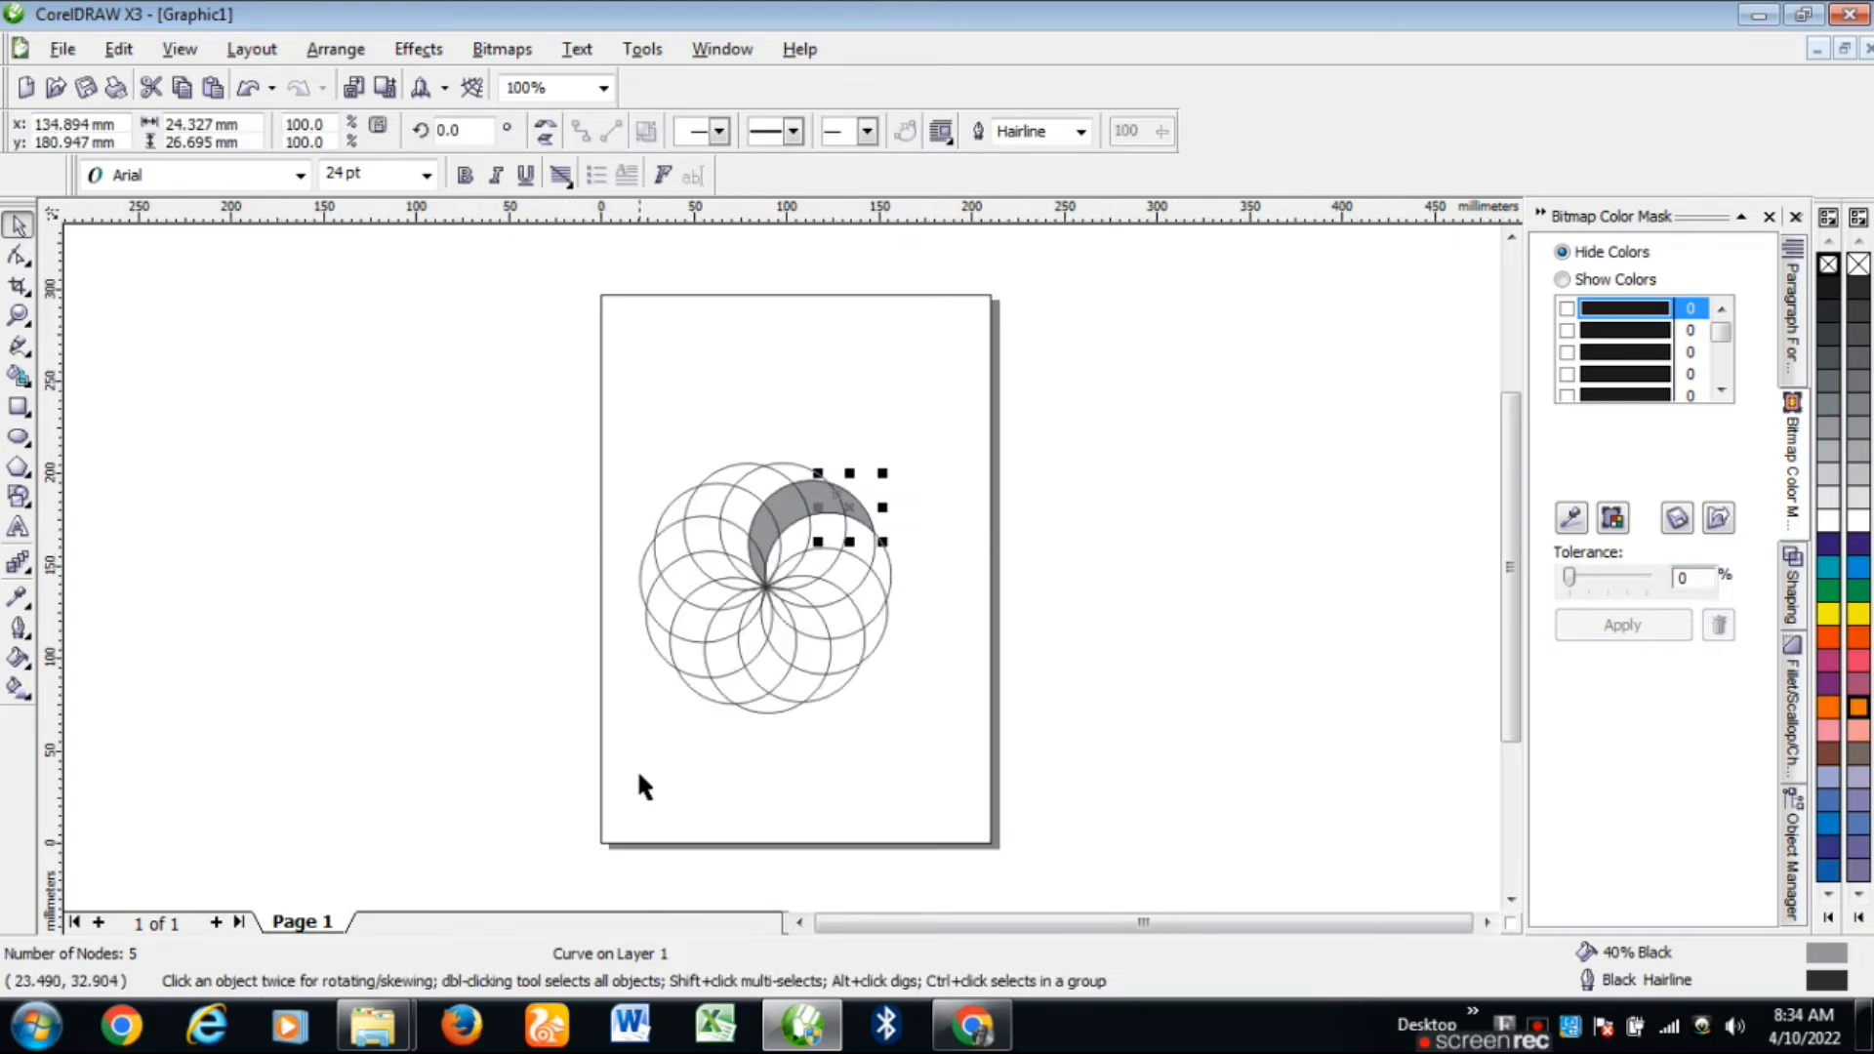
pyautogui.moveTo(664, 806); pyautogui.dragTo(912, 581)
pyautogui.moveTo(909, 592); pyautogui.dragTo(913, 589)
pyautogui.click(845, 657)
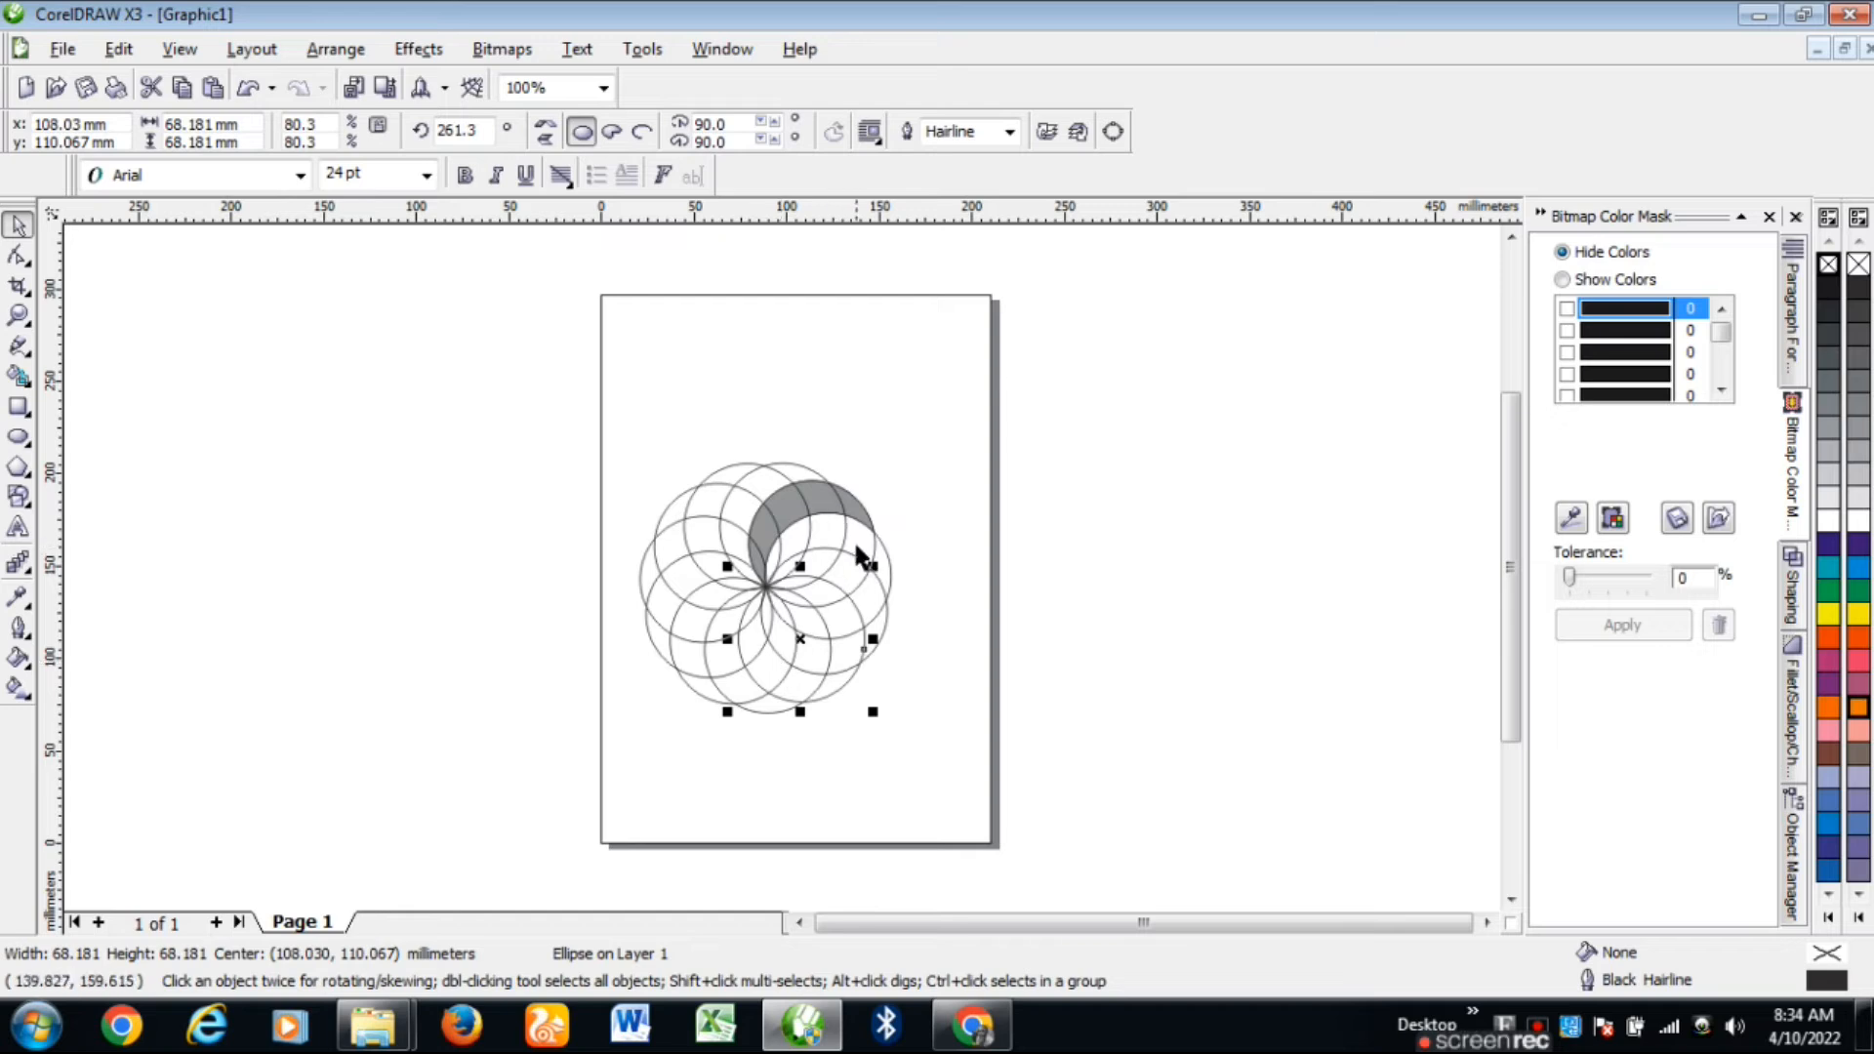
pyautogui.click(855, 547)
pyautogui.click(827, 553)
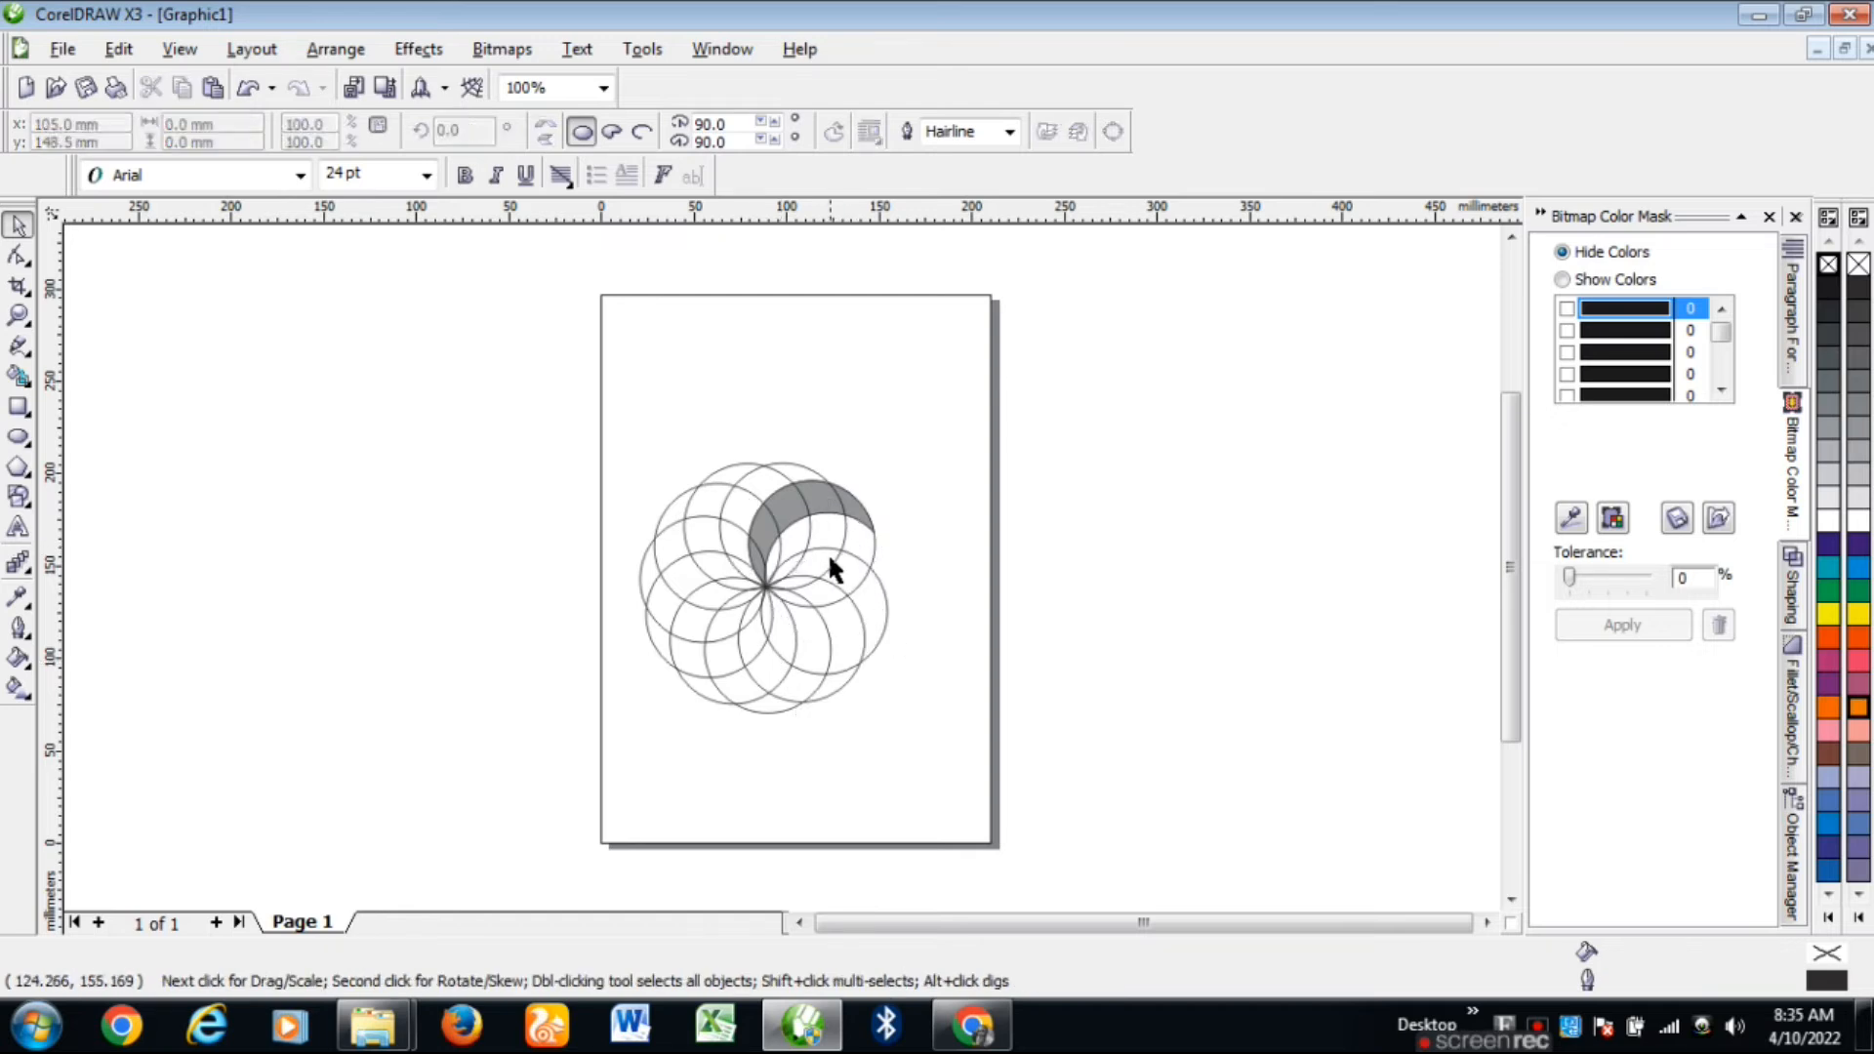
# Step: Delete the three circles right of the crescent and the top circle of the ring
pyautogui.click(825, 548)
pyautogui.press('Delete')
pyautogui.click(814, 579)
pyautogui.press('Delete')
pyautogui.click(810, 605)
pyautogui.press('Delete')
pyautogui.click(792, 548)
pyautogui.press('Delete')
# Step: Delete the remaining left and lower circles, leaving only the 40% Black crescent
pyautogui.click(712, 503)
pyautogui.press('Delete')
pyautogui.click(688, 541)
pyautogui.press('Delete')
pyautogui.click(677, 590)
pyautogui.press('Delete')
pyautogui.click(700, 626)
pyautogui.press('Delete')
pyautogui.click(732, 635)
pyautogui.press('Delete')
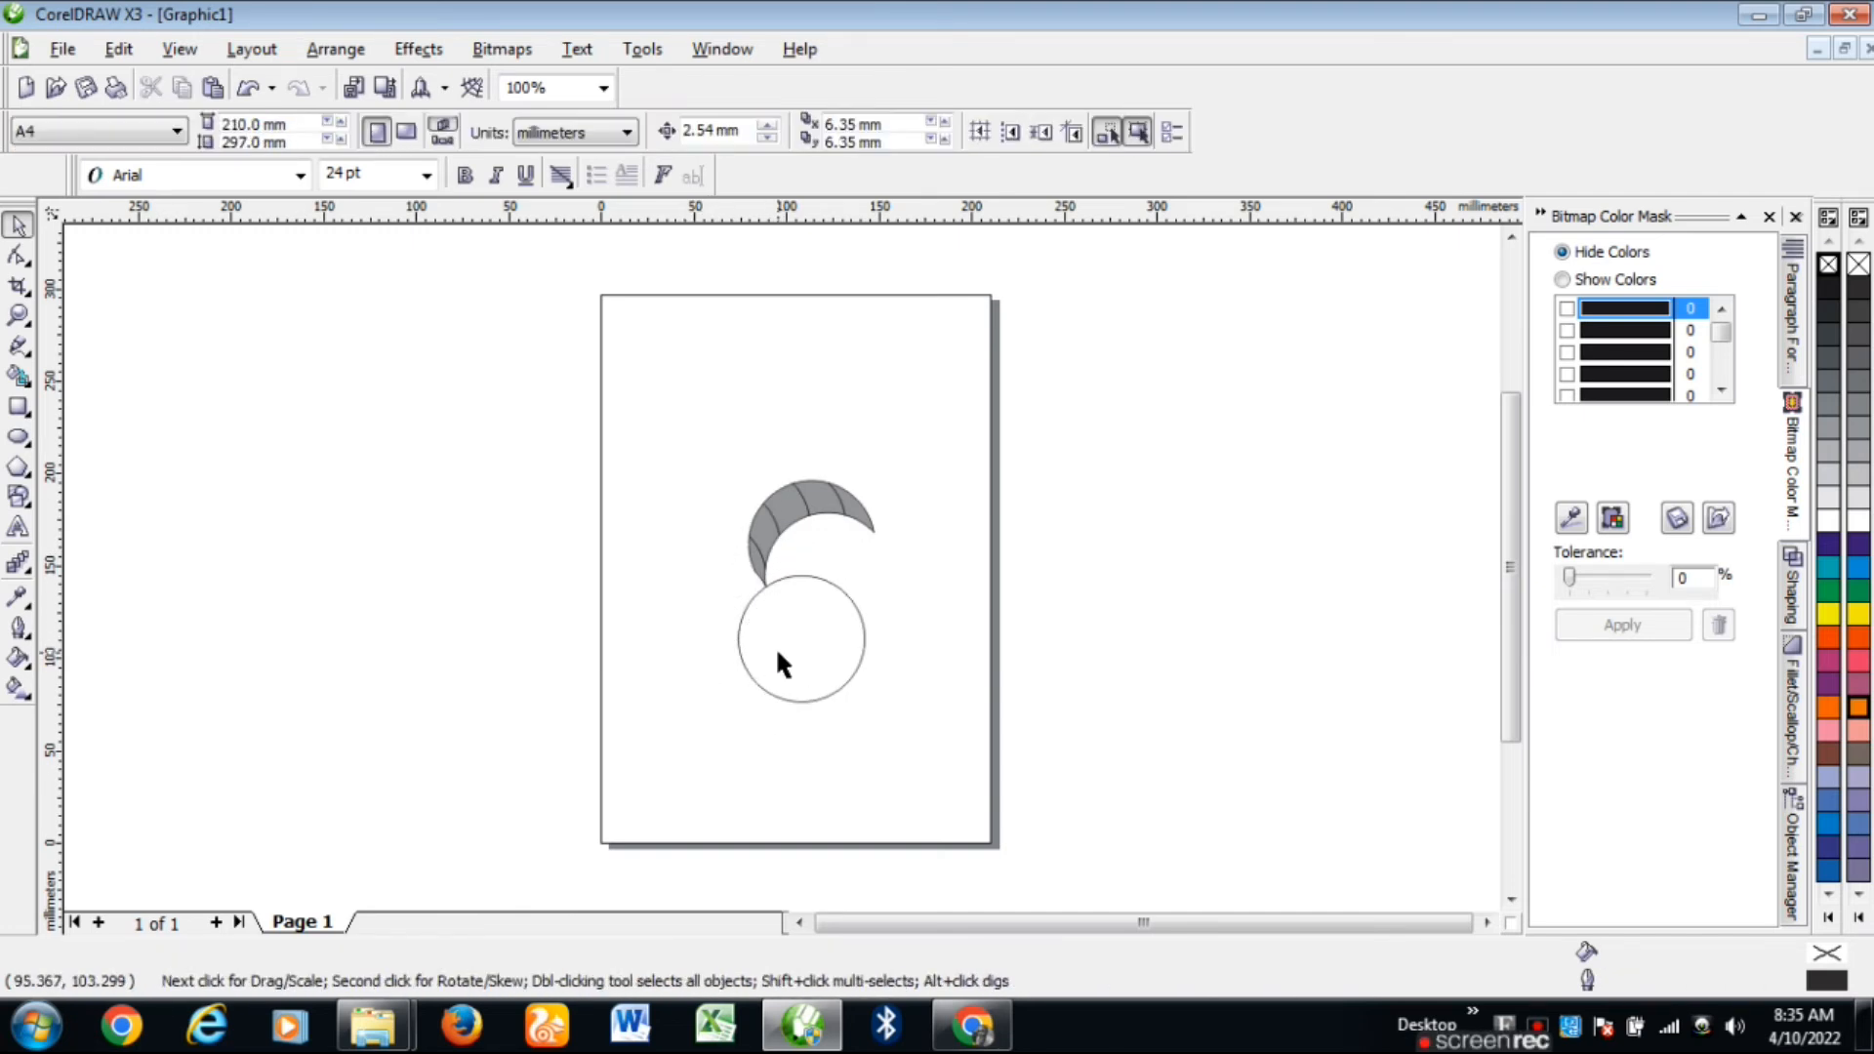
pyautogui.click(777, 652)
pyautogui.press('Delete')
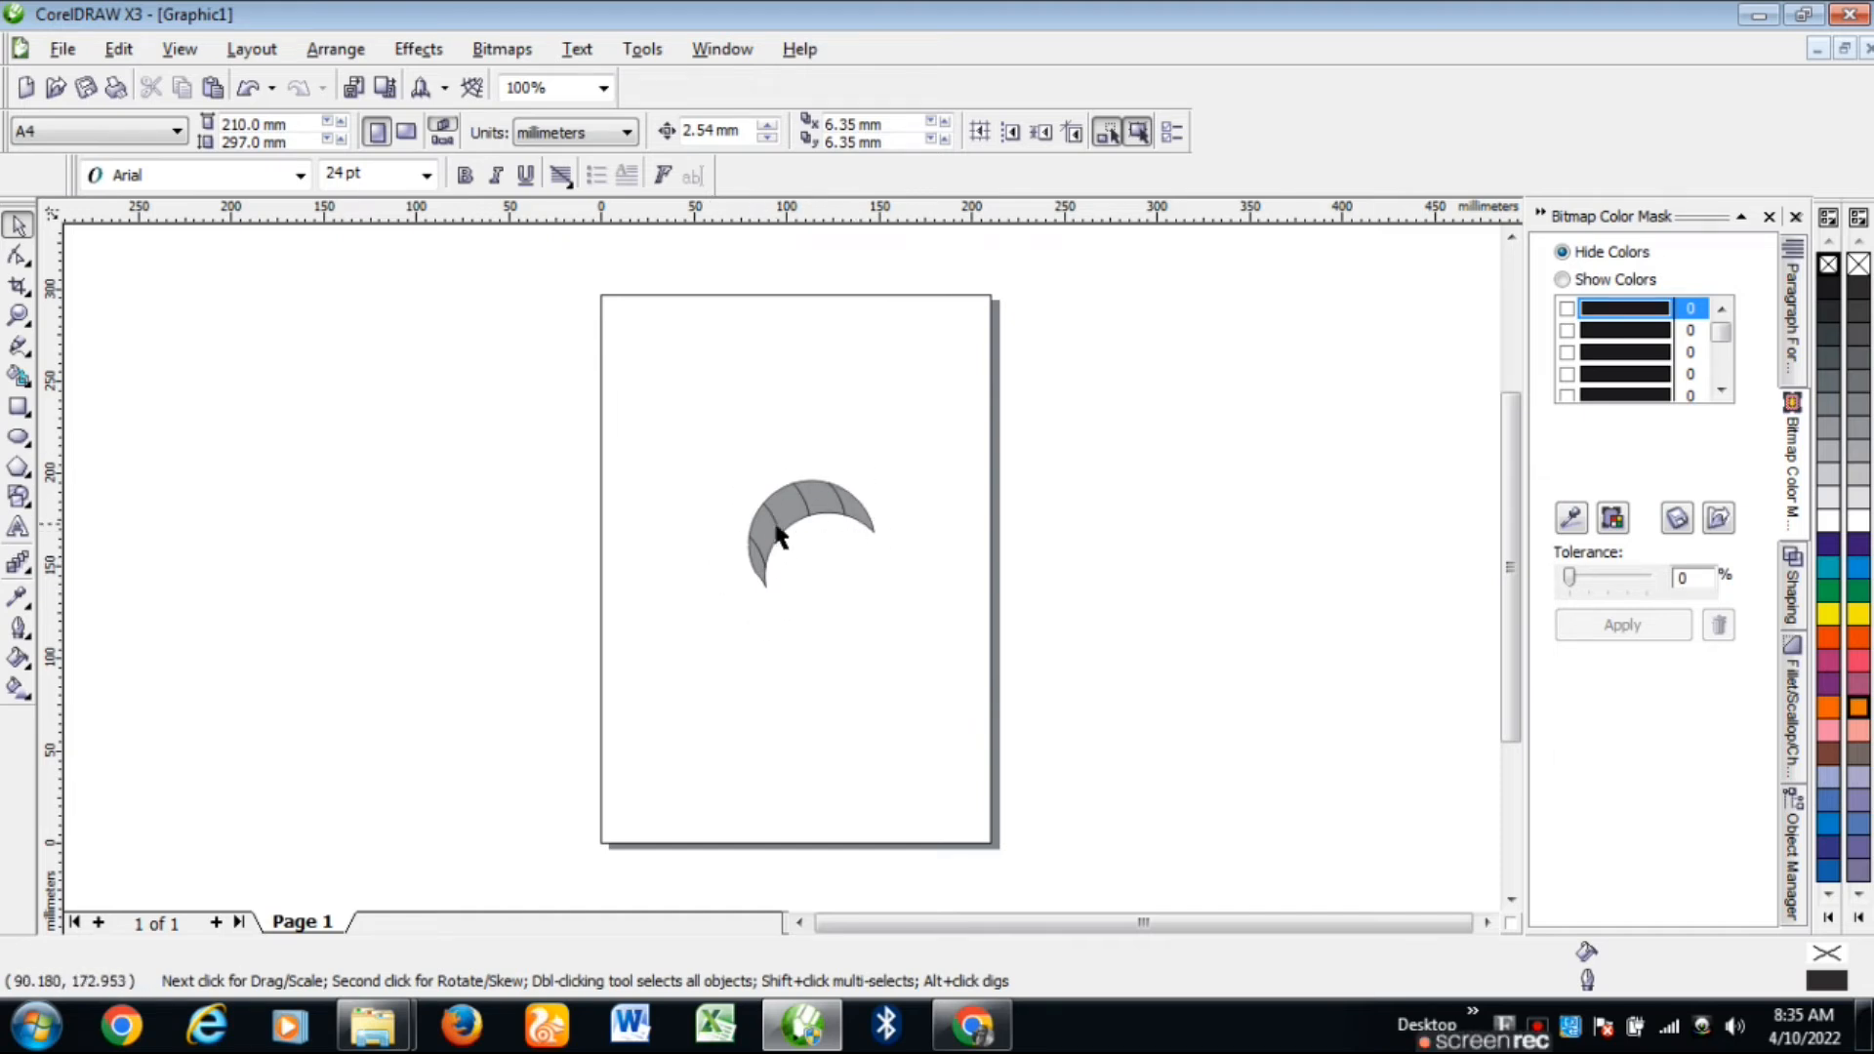
pyautogui.scroll(1, 795, 523)
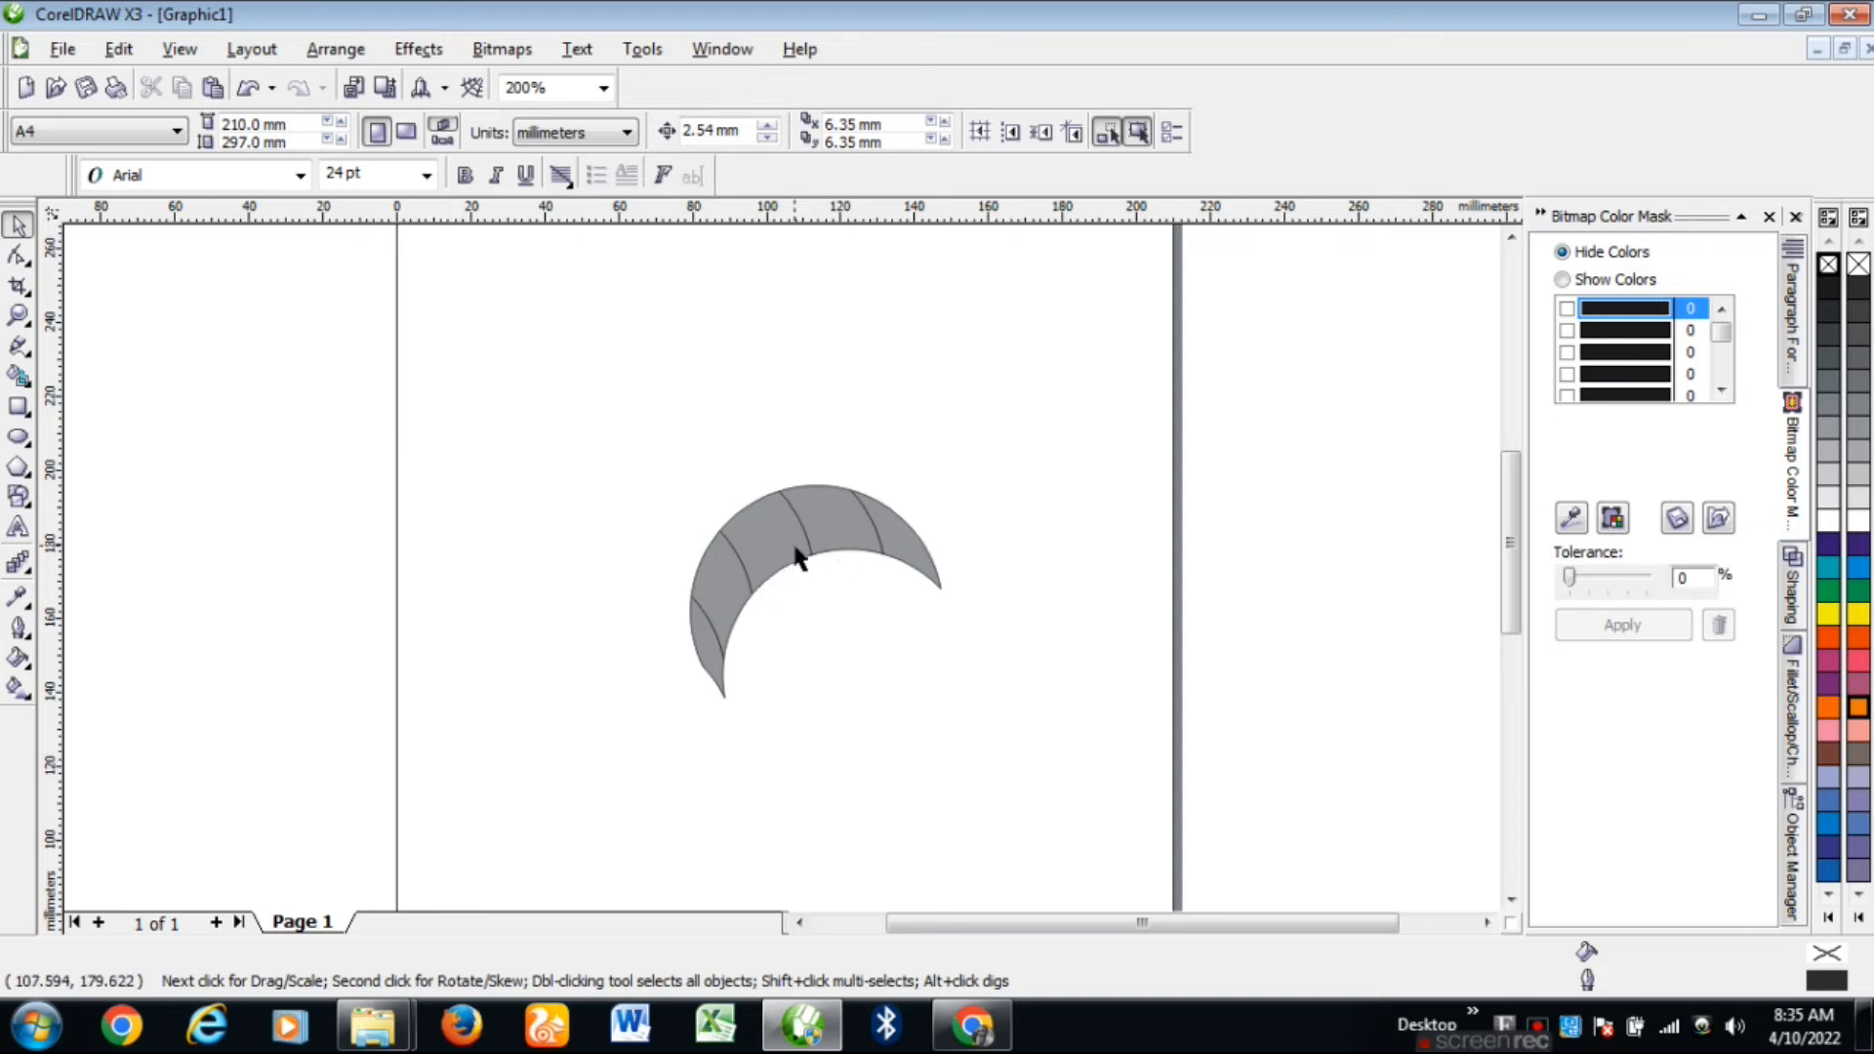
# Step: Give the grey crescent tip a linear grey-to-white fountain fill with its midpoint at 45%
pyautogui.click(909, 549)
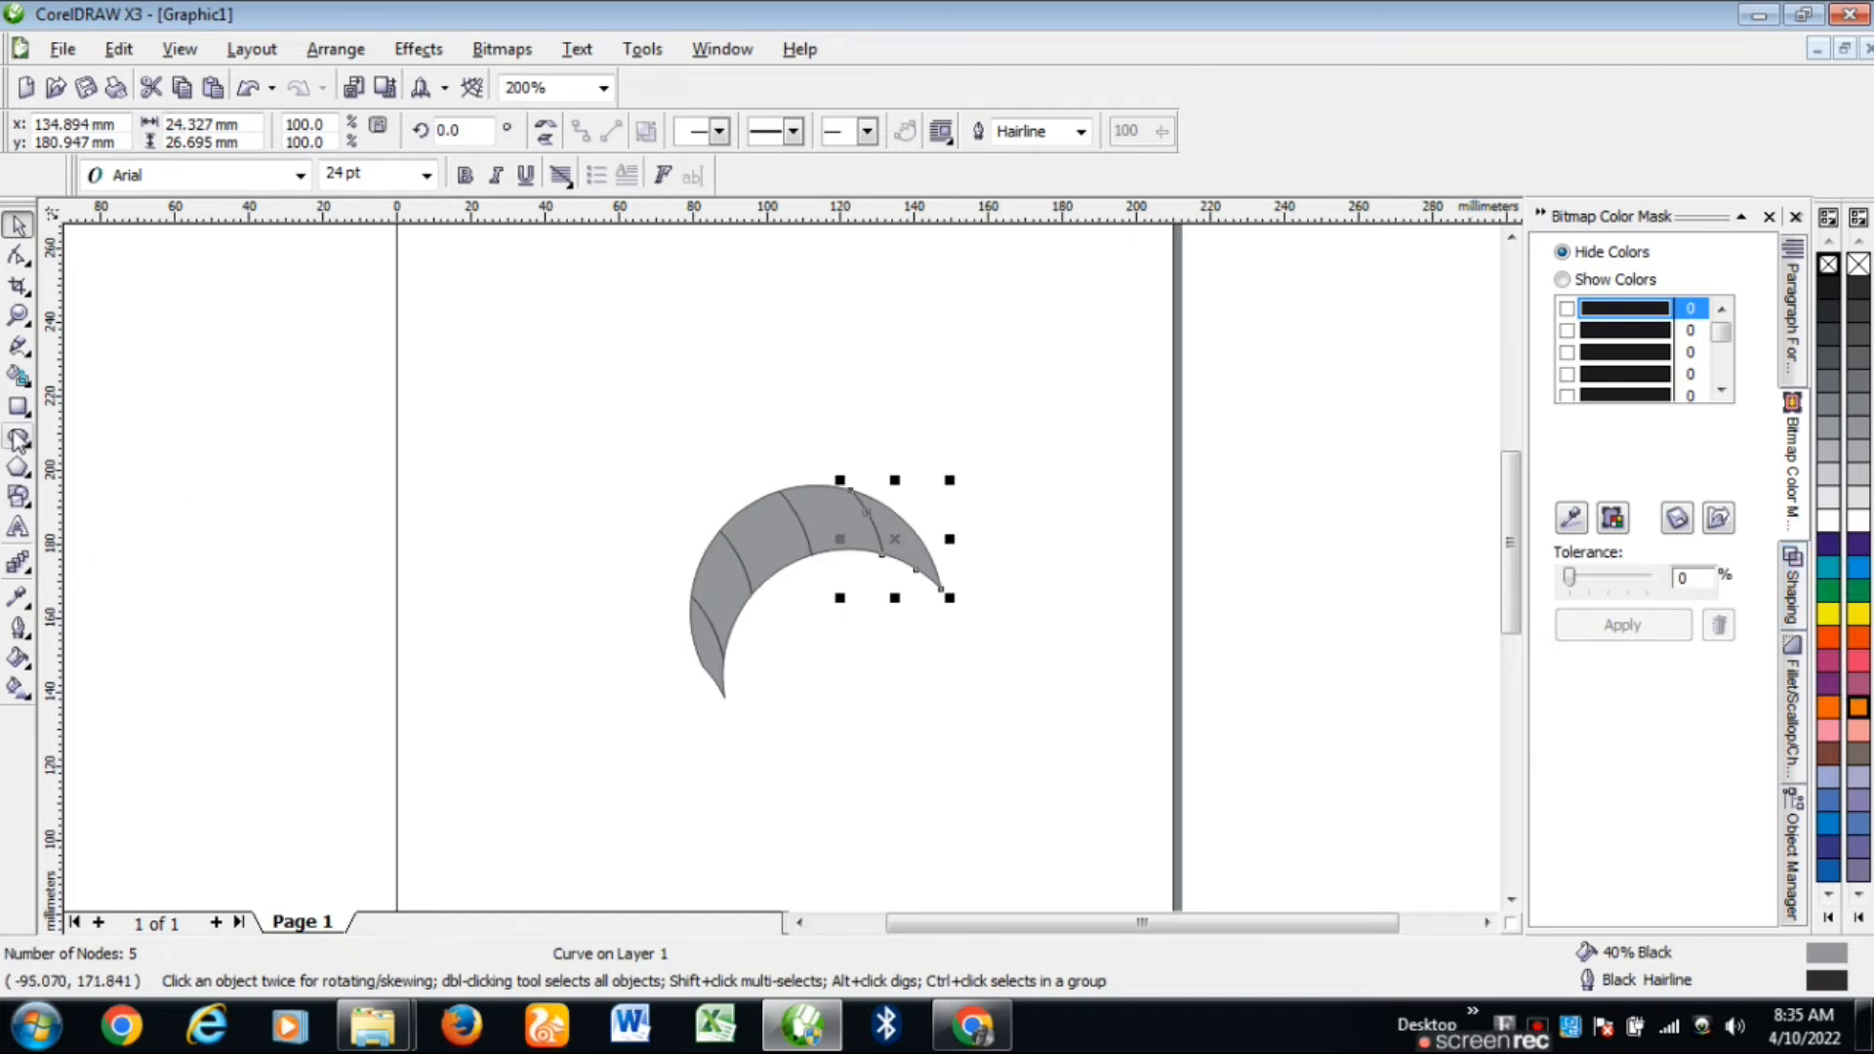
pyautogui.click(18, 689)
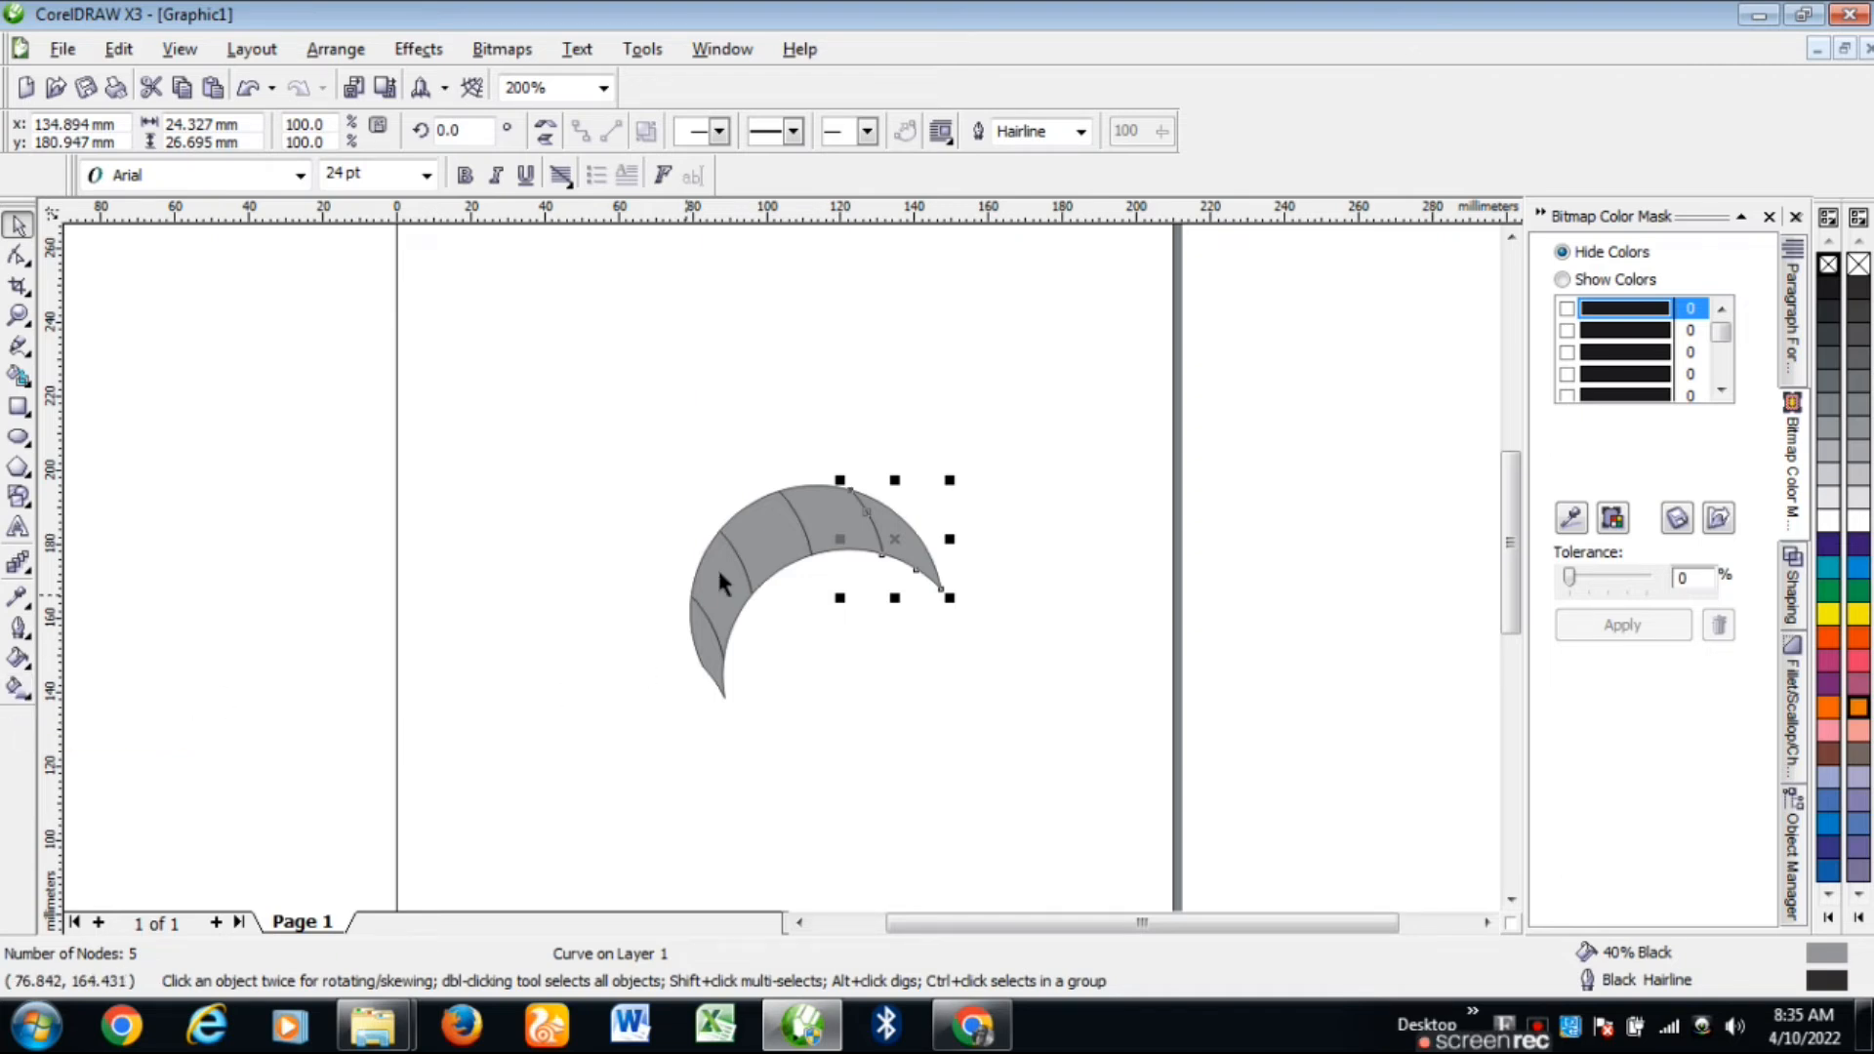
pyautogui.scroll(1, 718, 583)
pyautogui.click(18, 689)
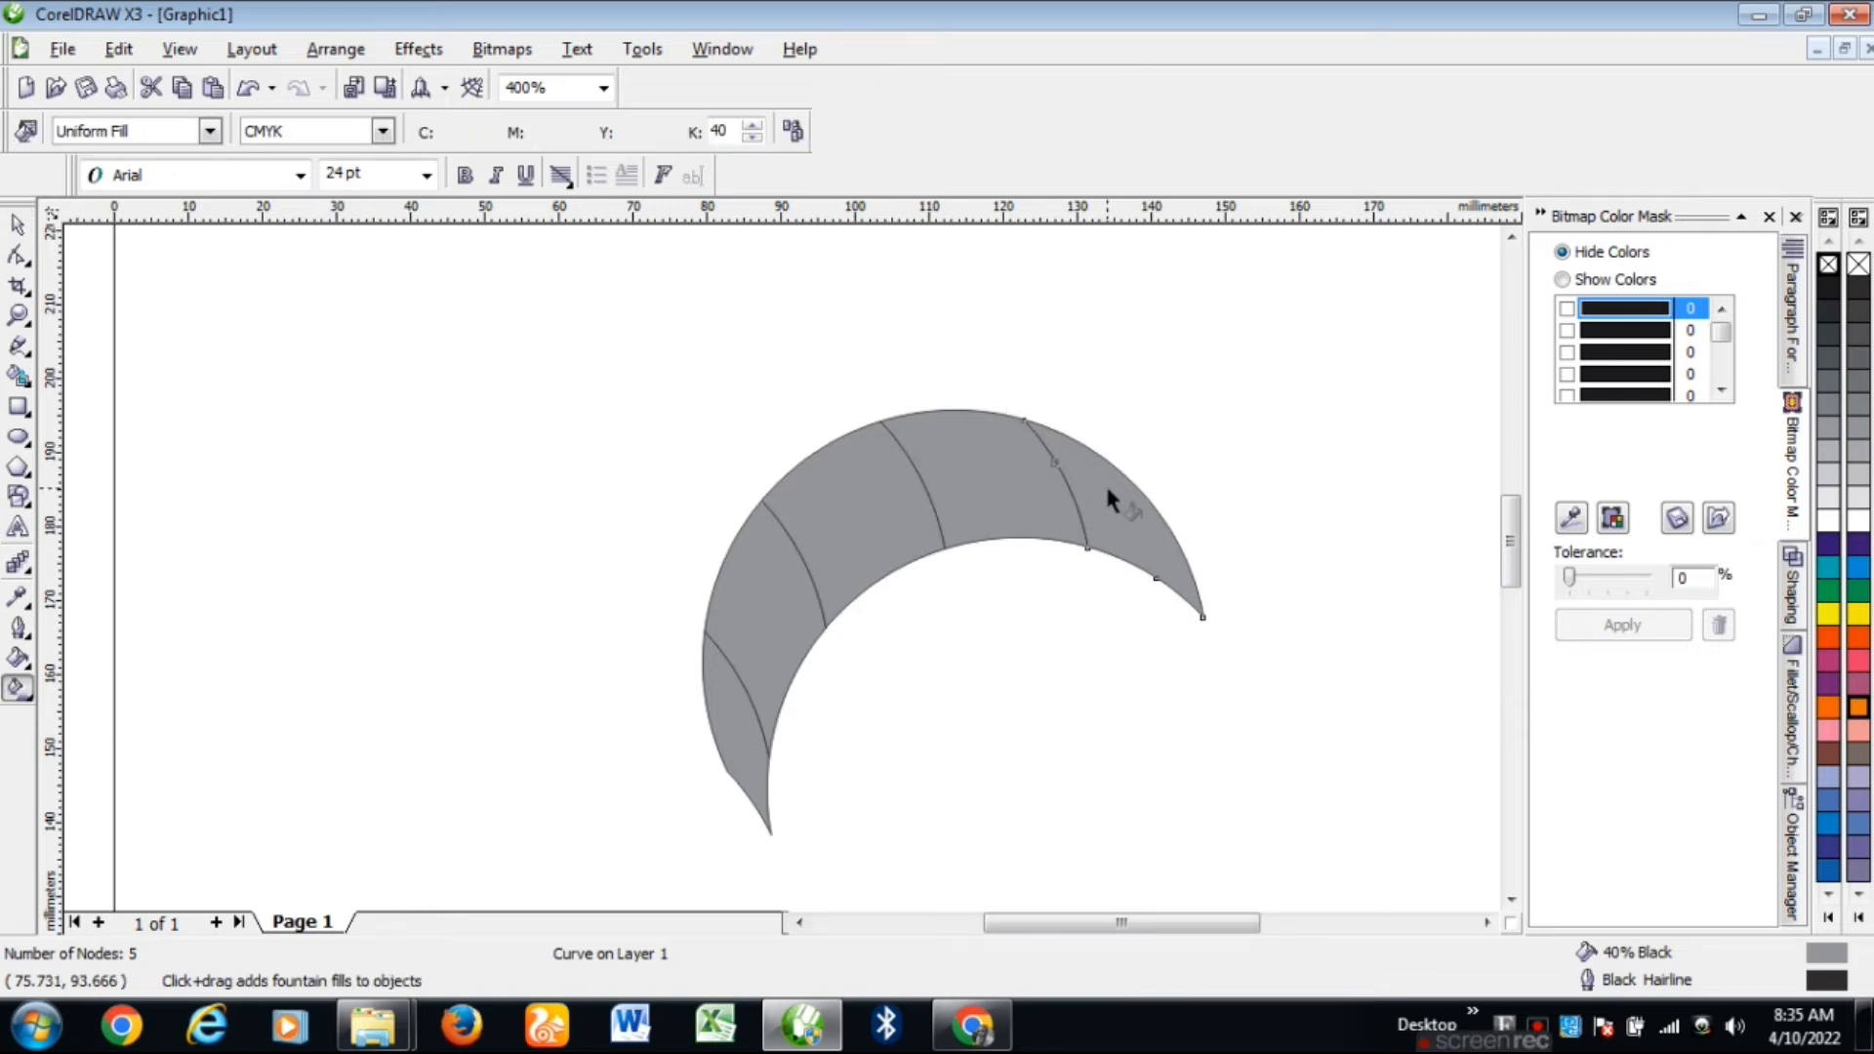
pyautogui.moveTo(1106, 487); pyautogui.dragTo(1183, 633)
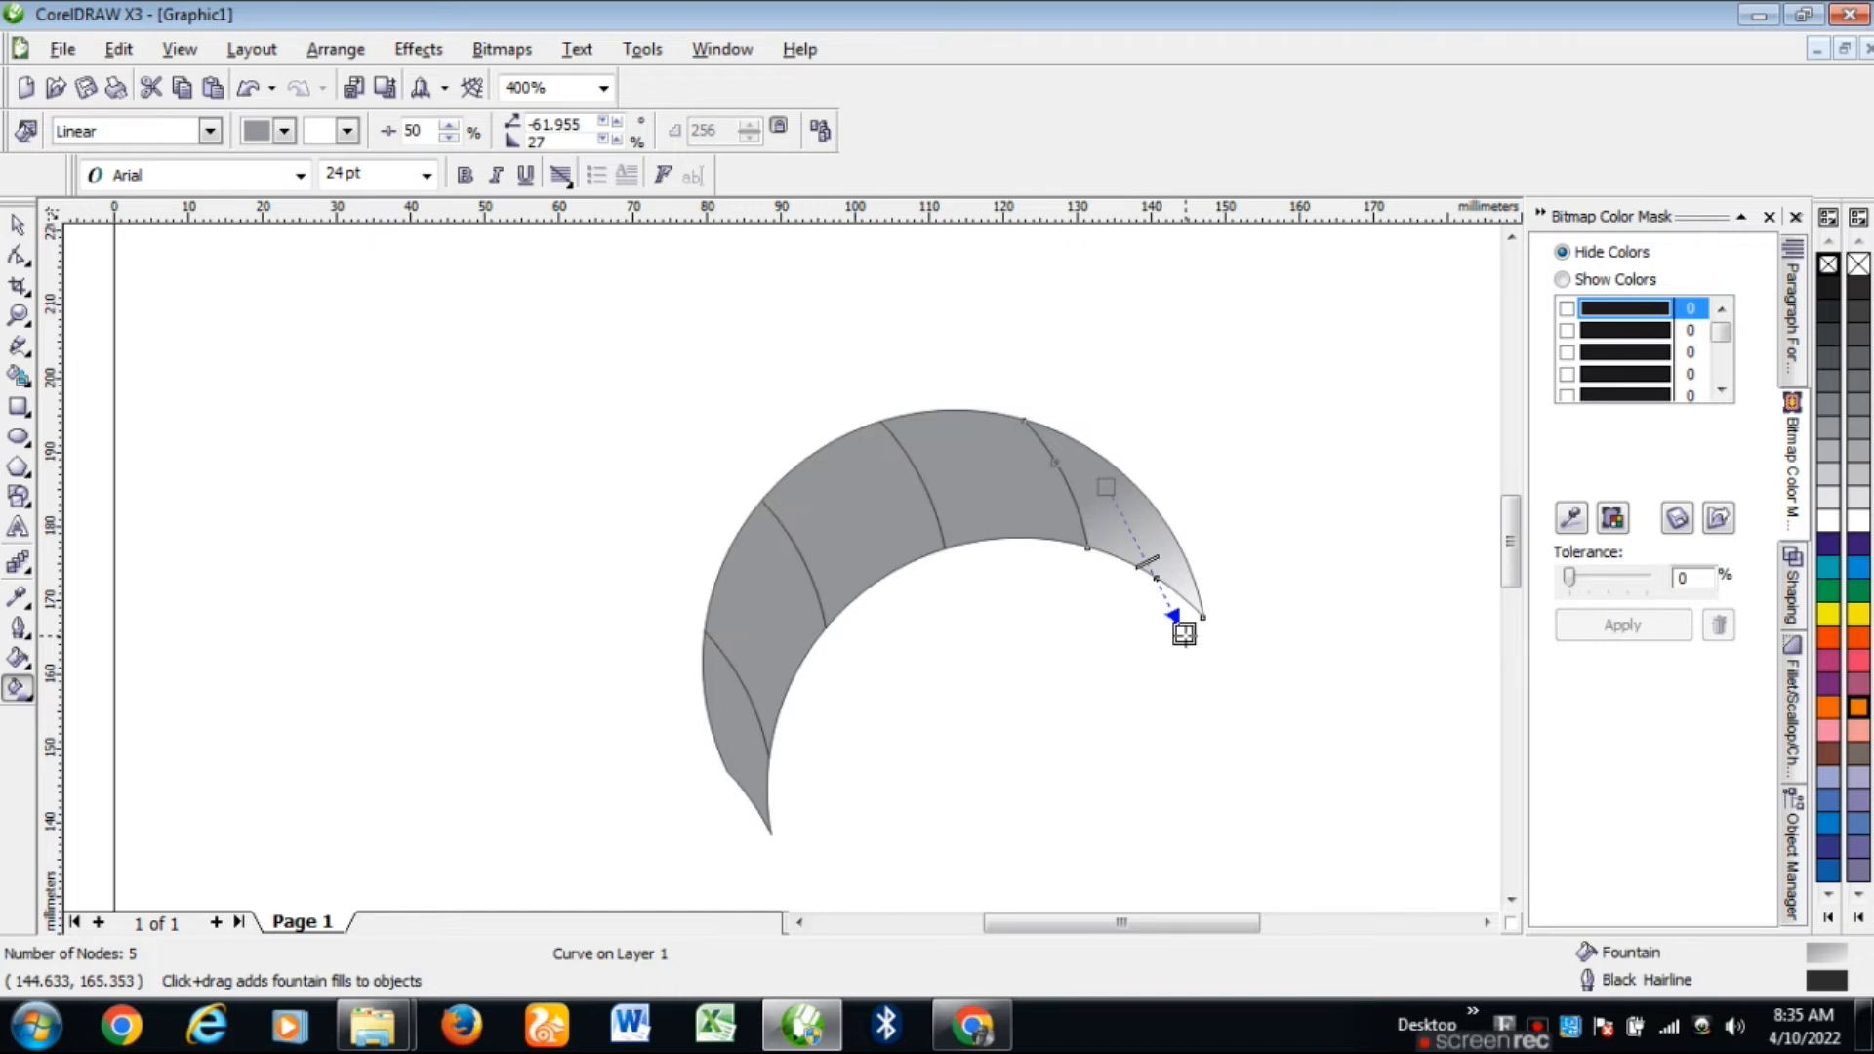
pyautogui.moveTo(1184, 634); pyautogui.dragTo(1208, 646)
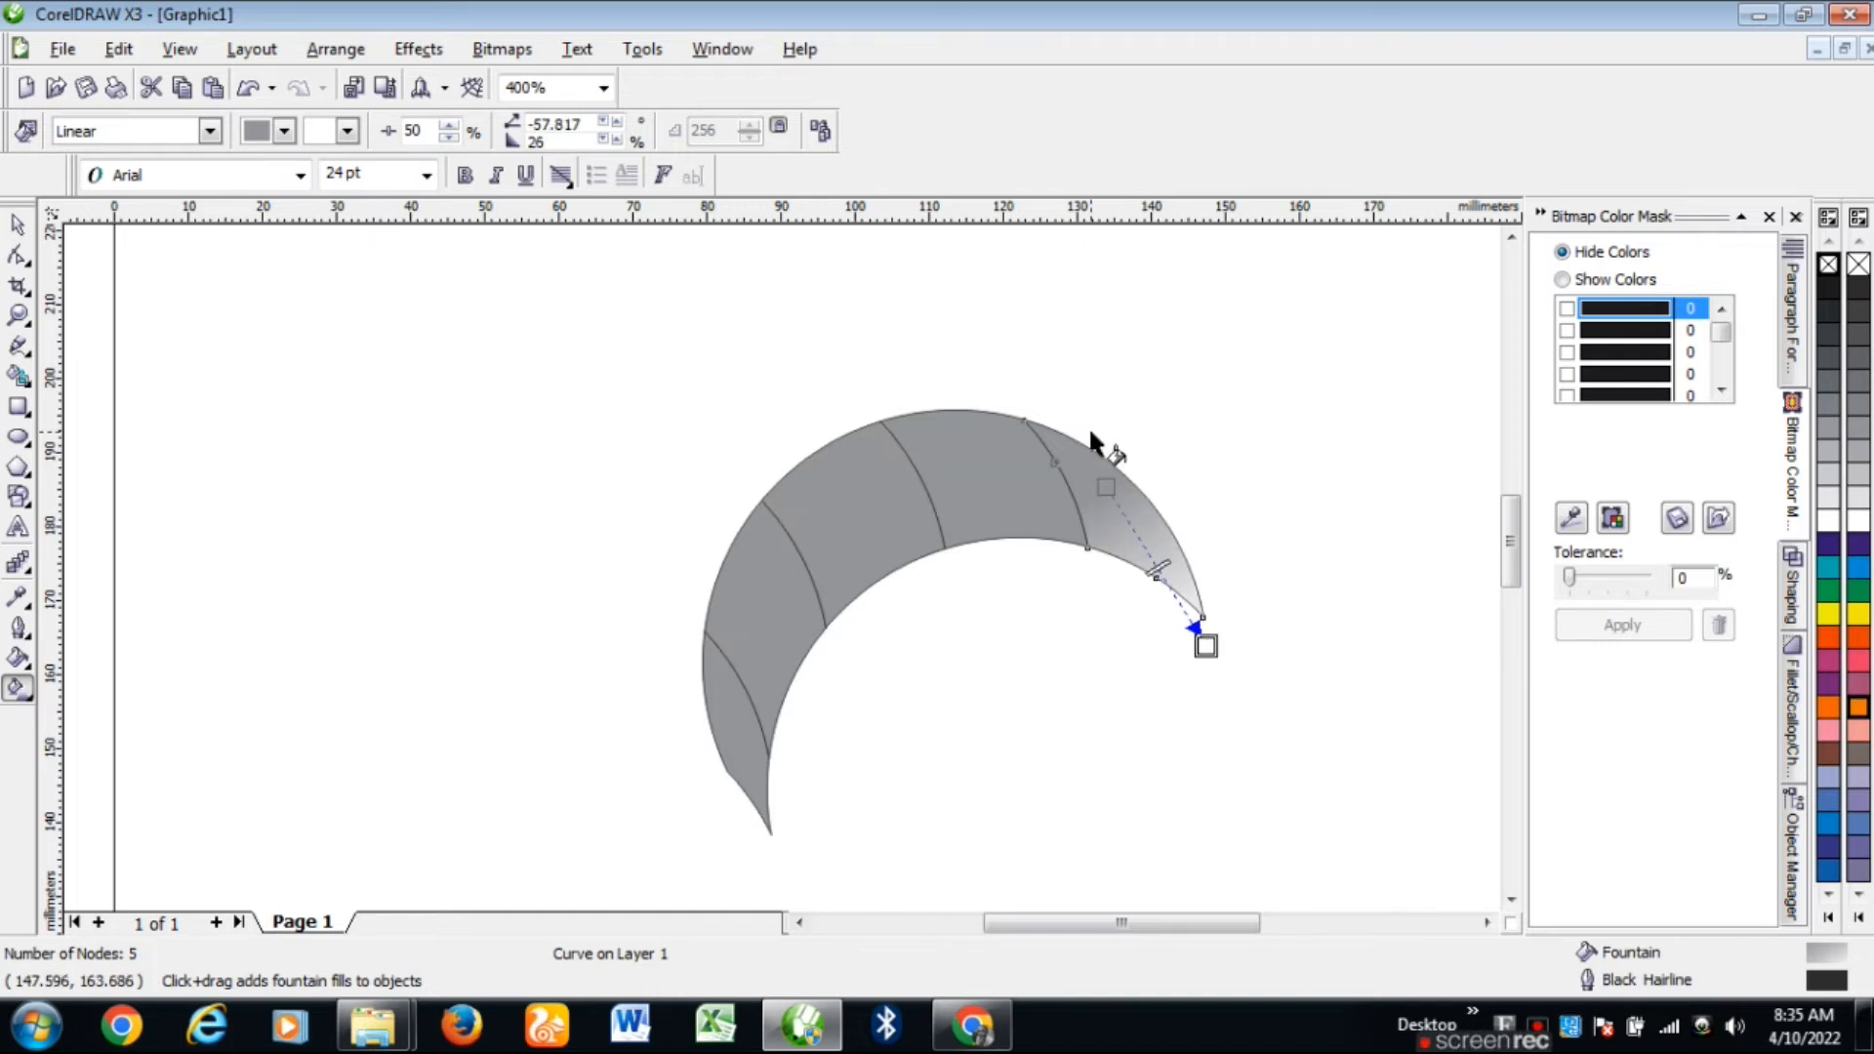
pyautogui.moveTo(1158, 568); pyautogui.dragTo(1152, 562)
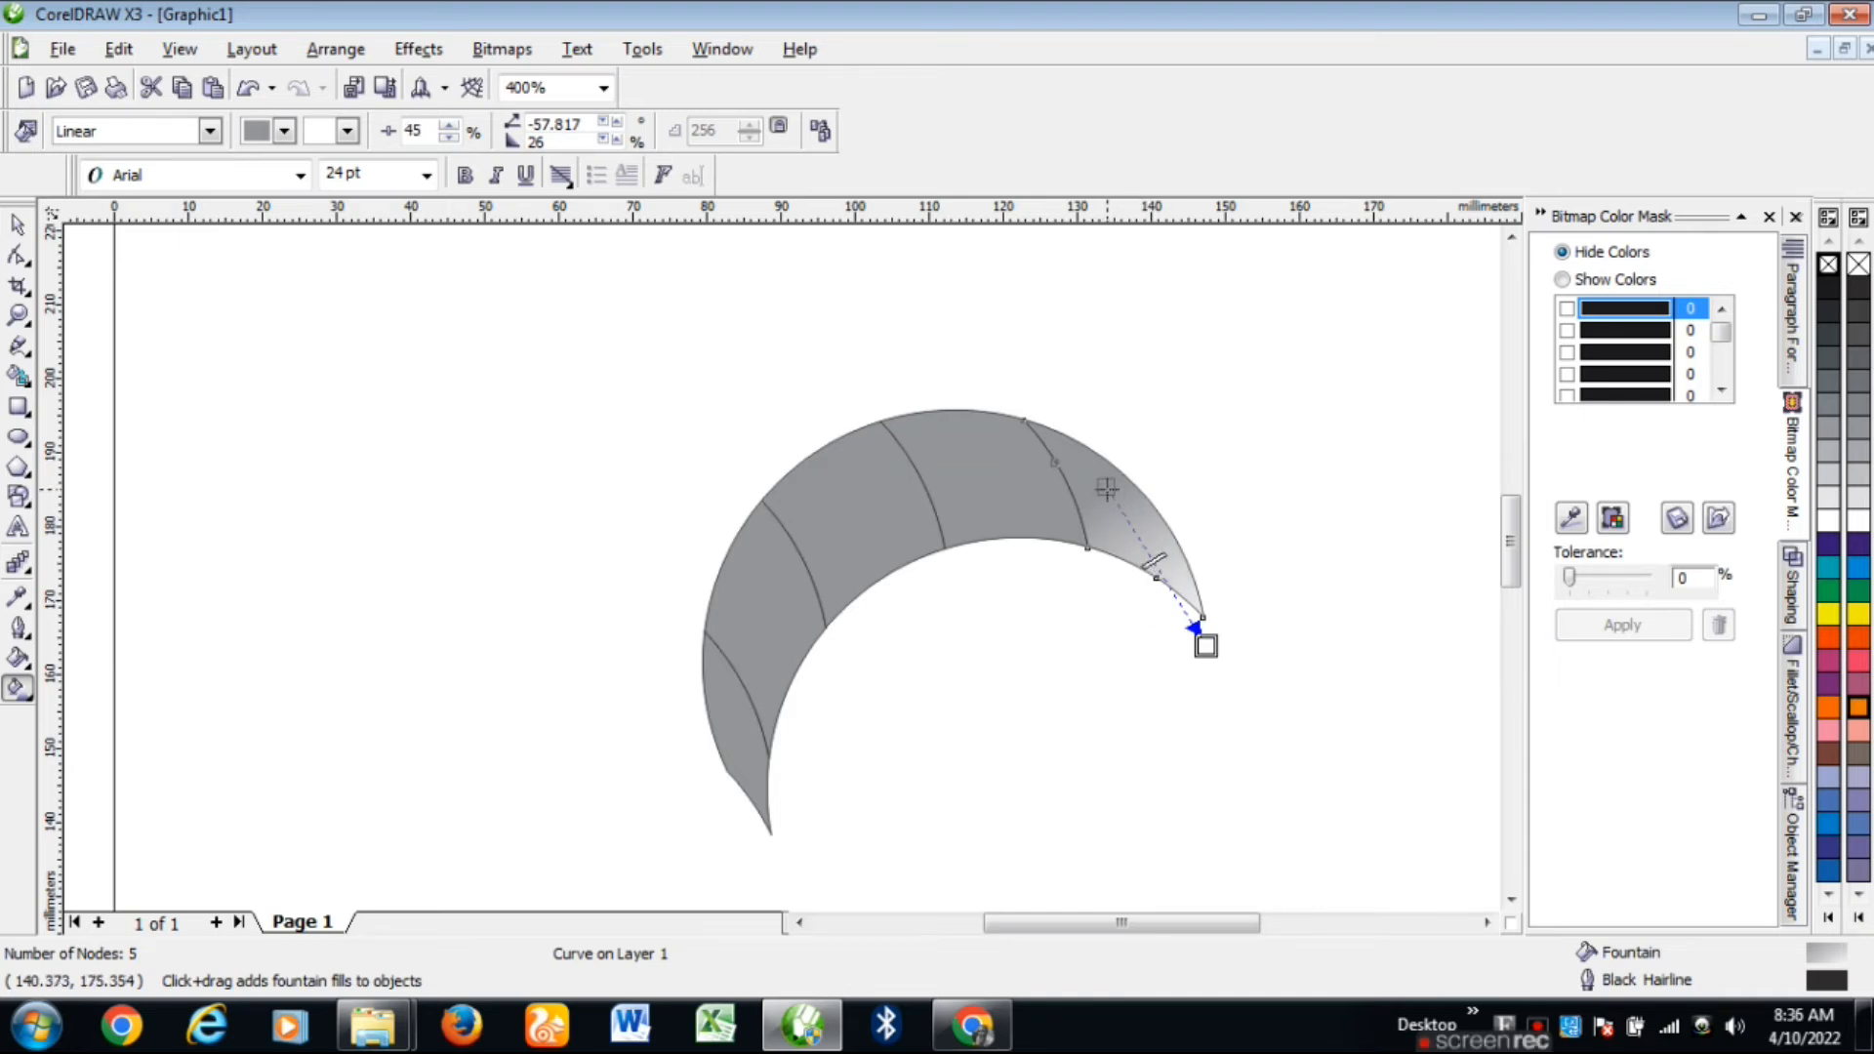
pyautogui.scroll(2, 1192, 627)
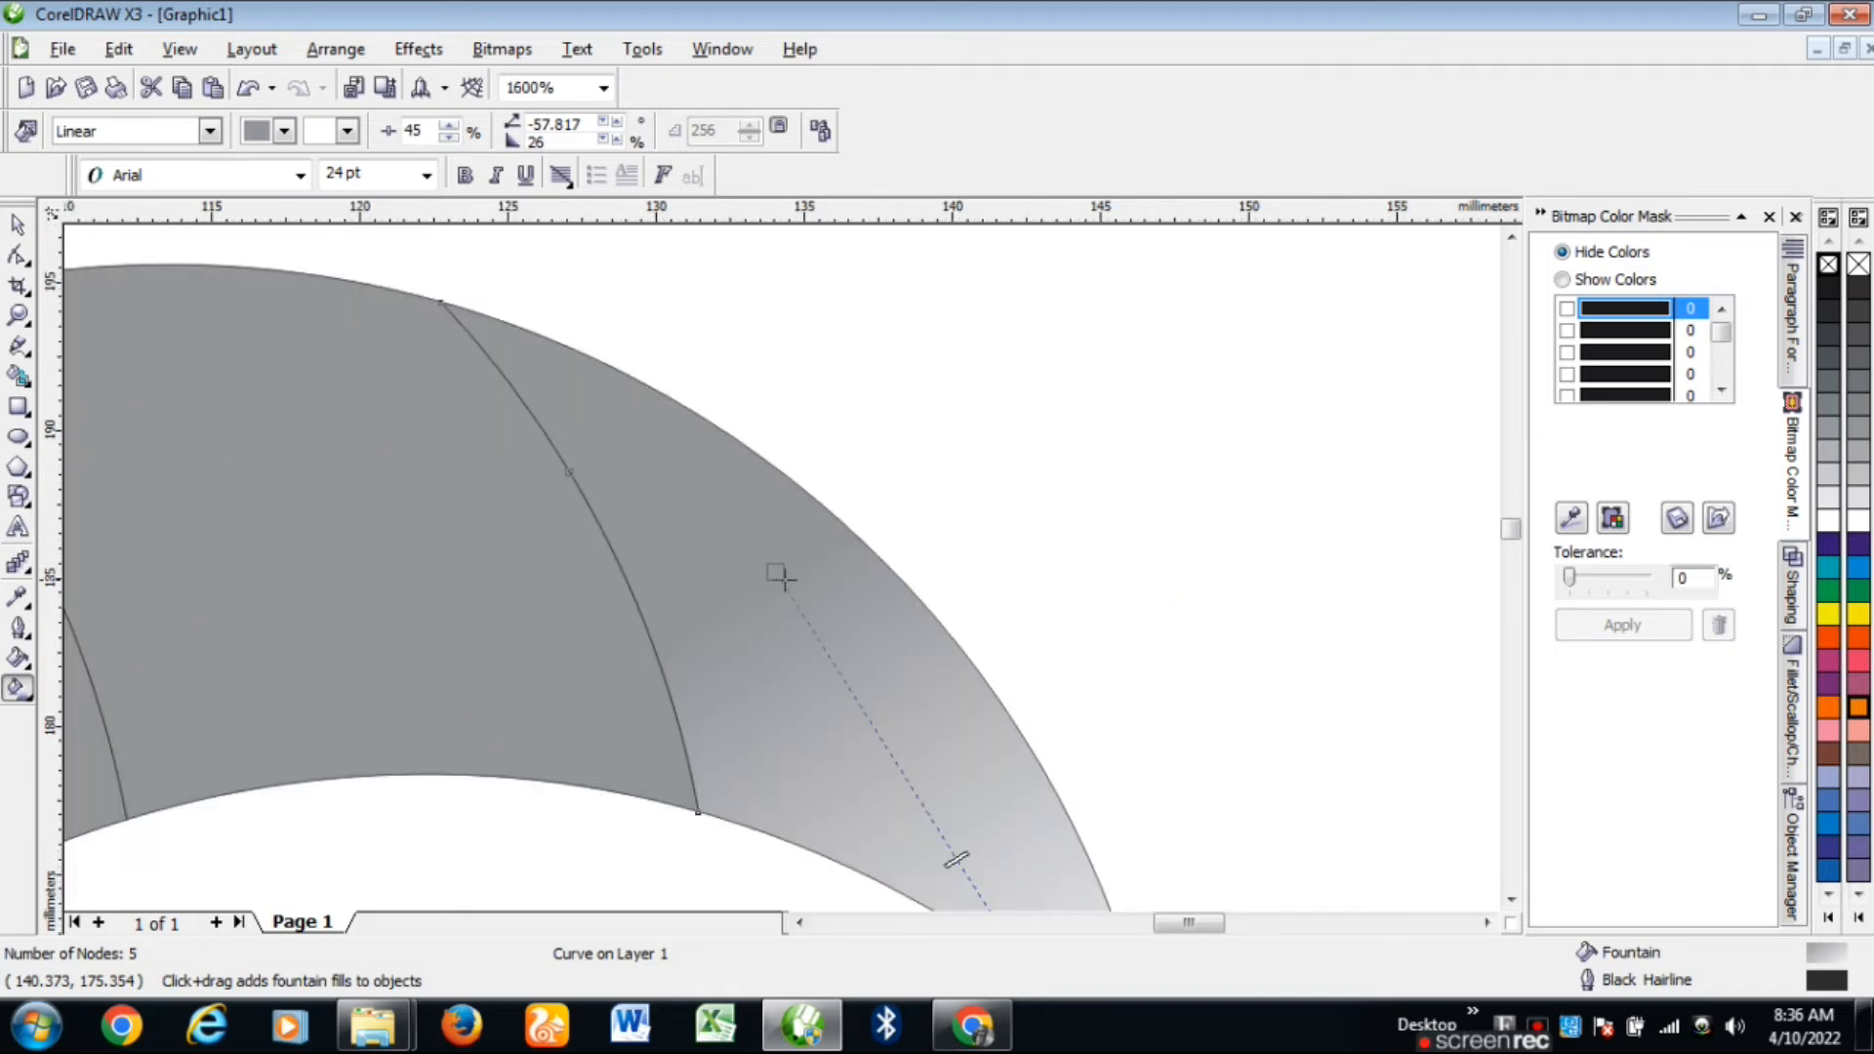
pyautogui.scroll(-1, 782, 577)
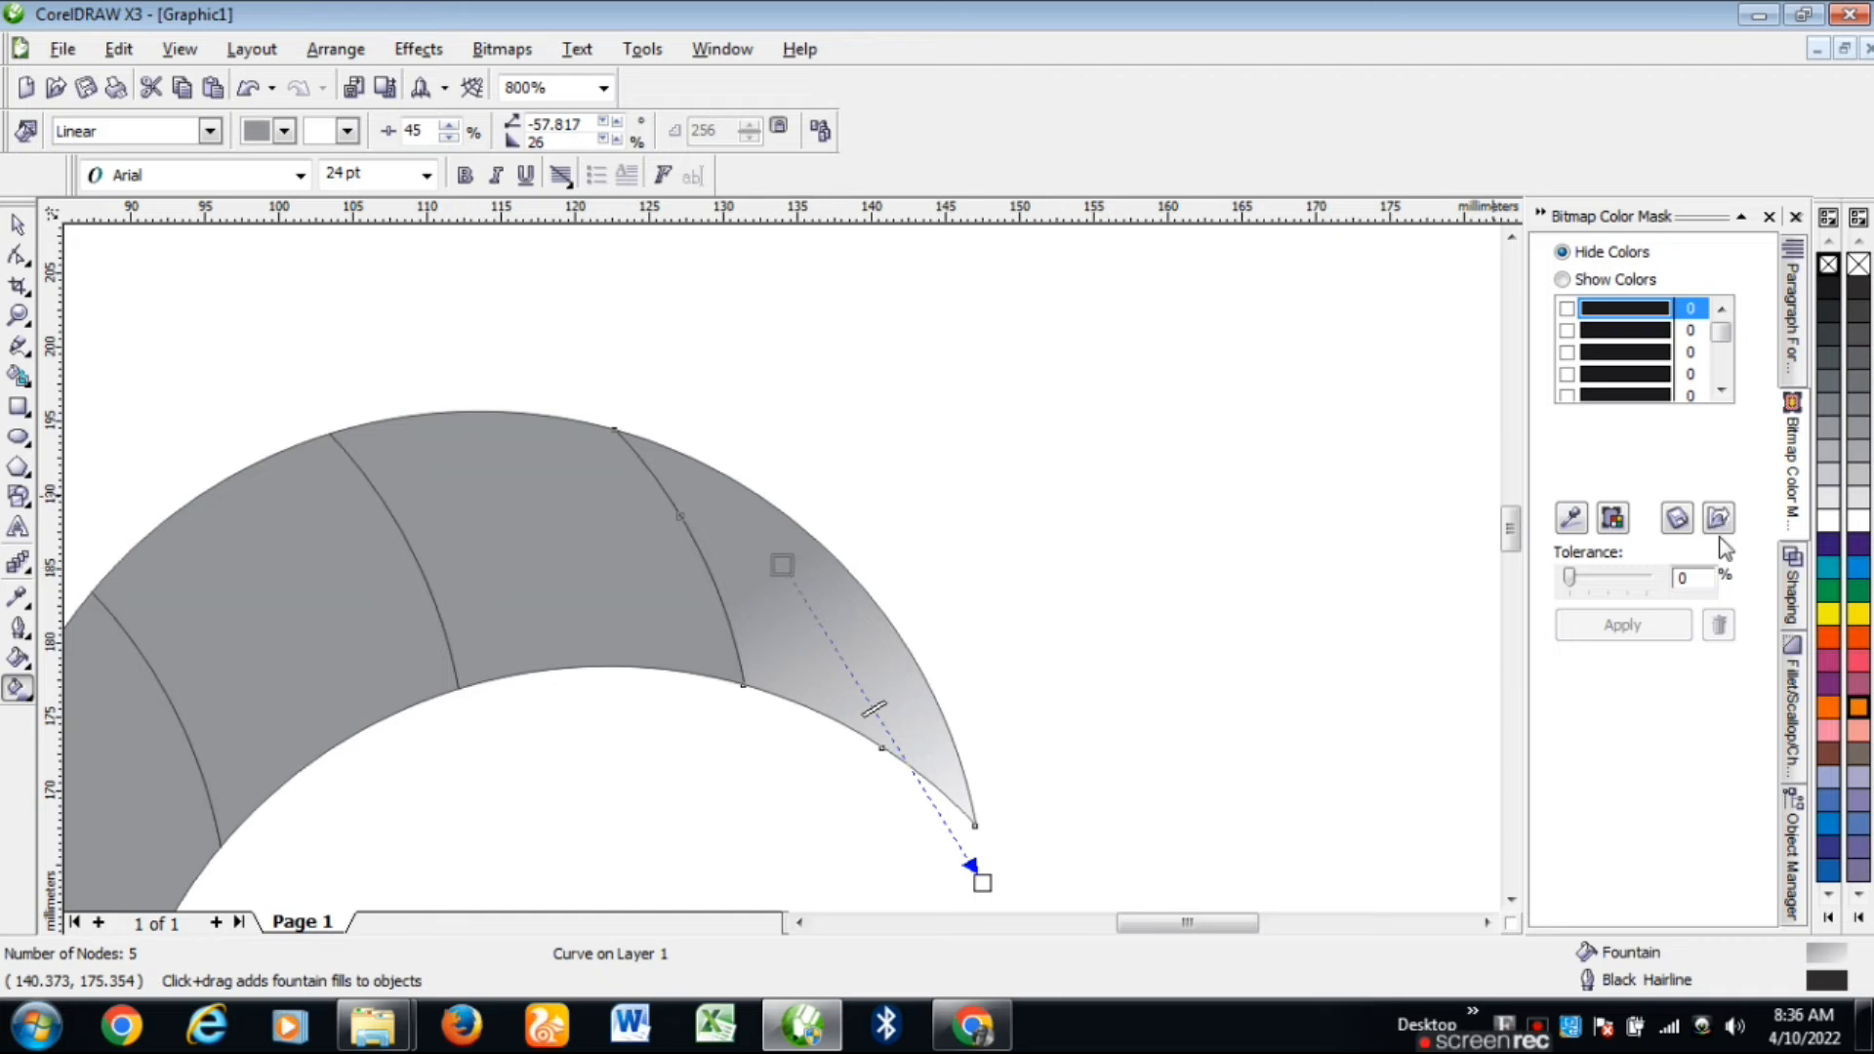
# Step: Make the tip gradient start dark blue and angle its end down toward the tip
pyautogui.click(1830, 552)
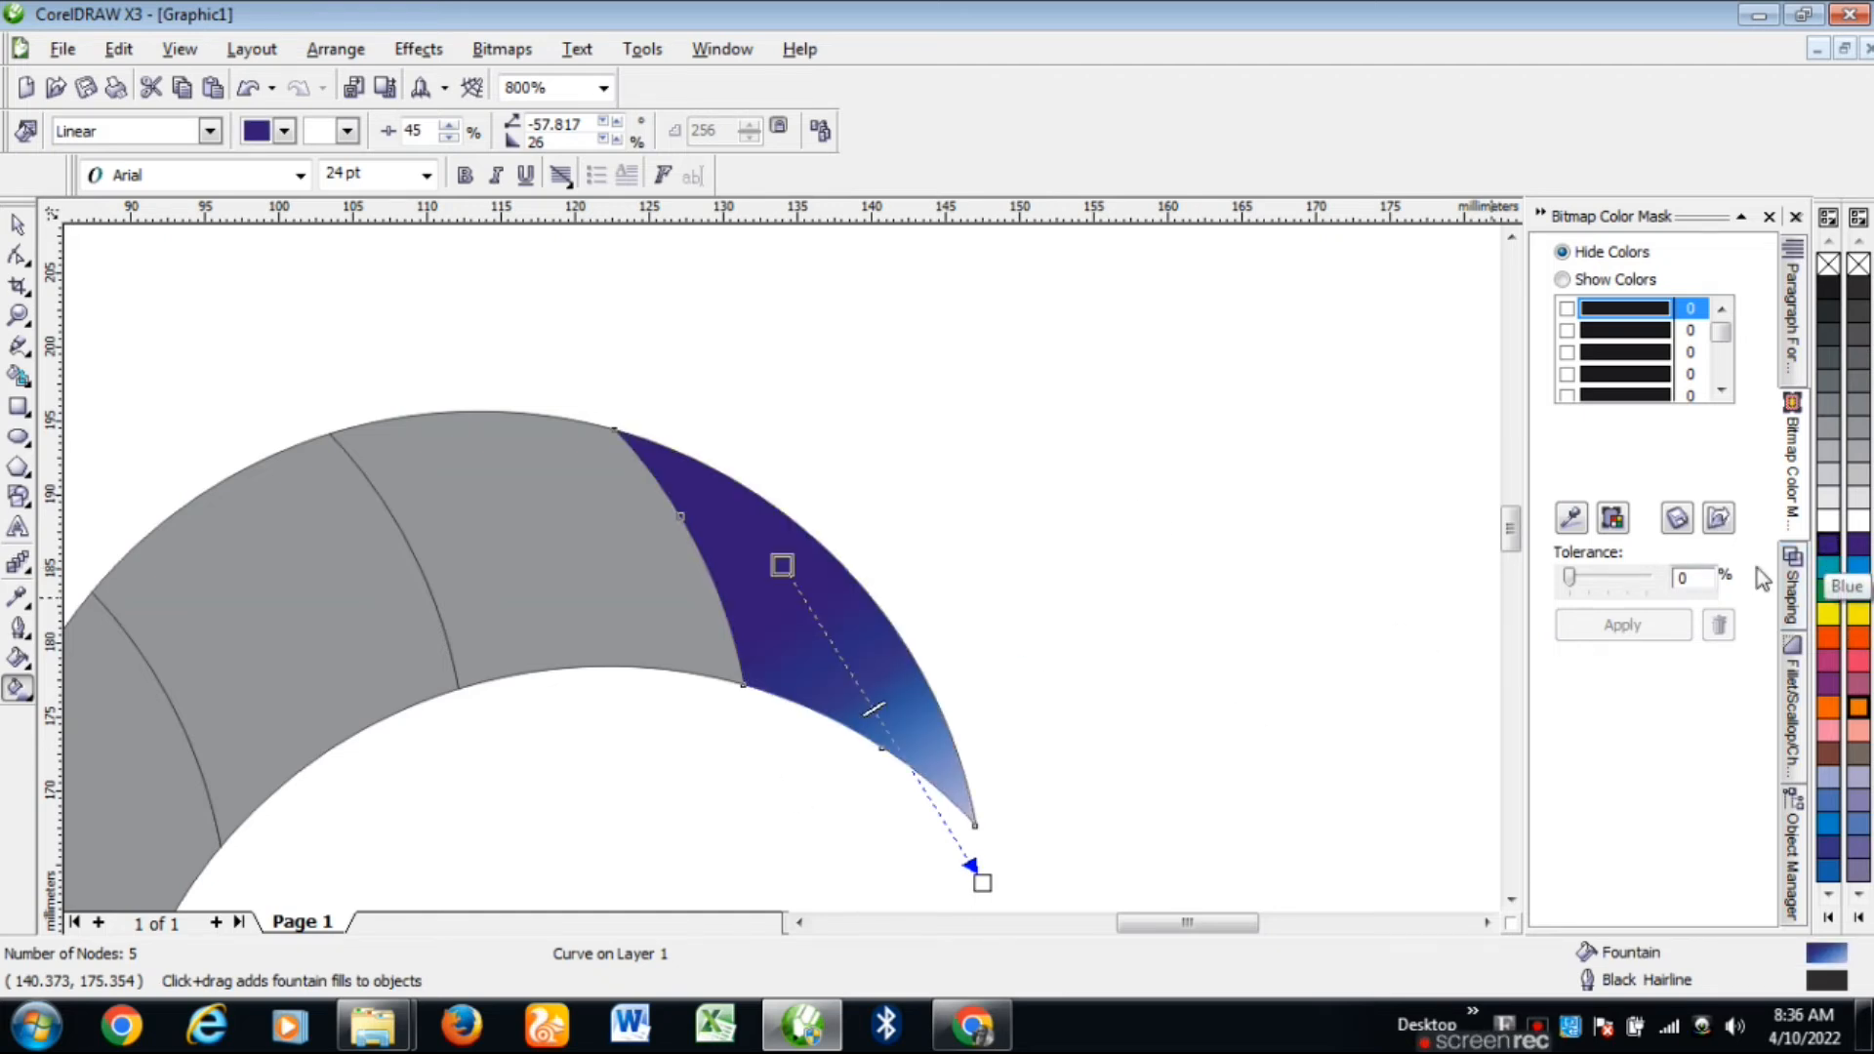
pyautogui.moveTo(982, 882); pyautogui.dragTo(937, 773)
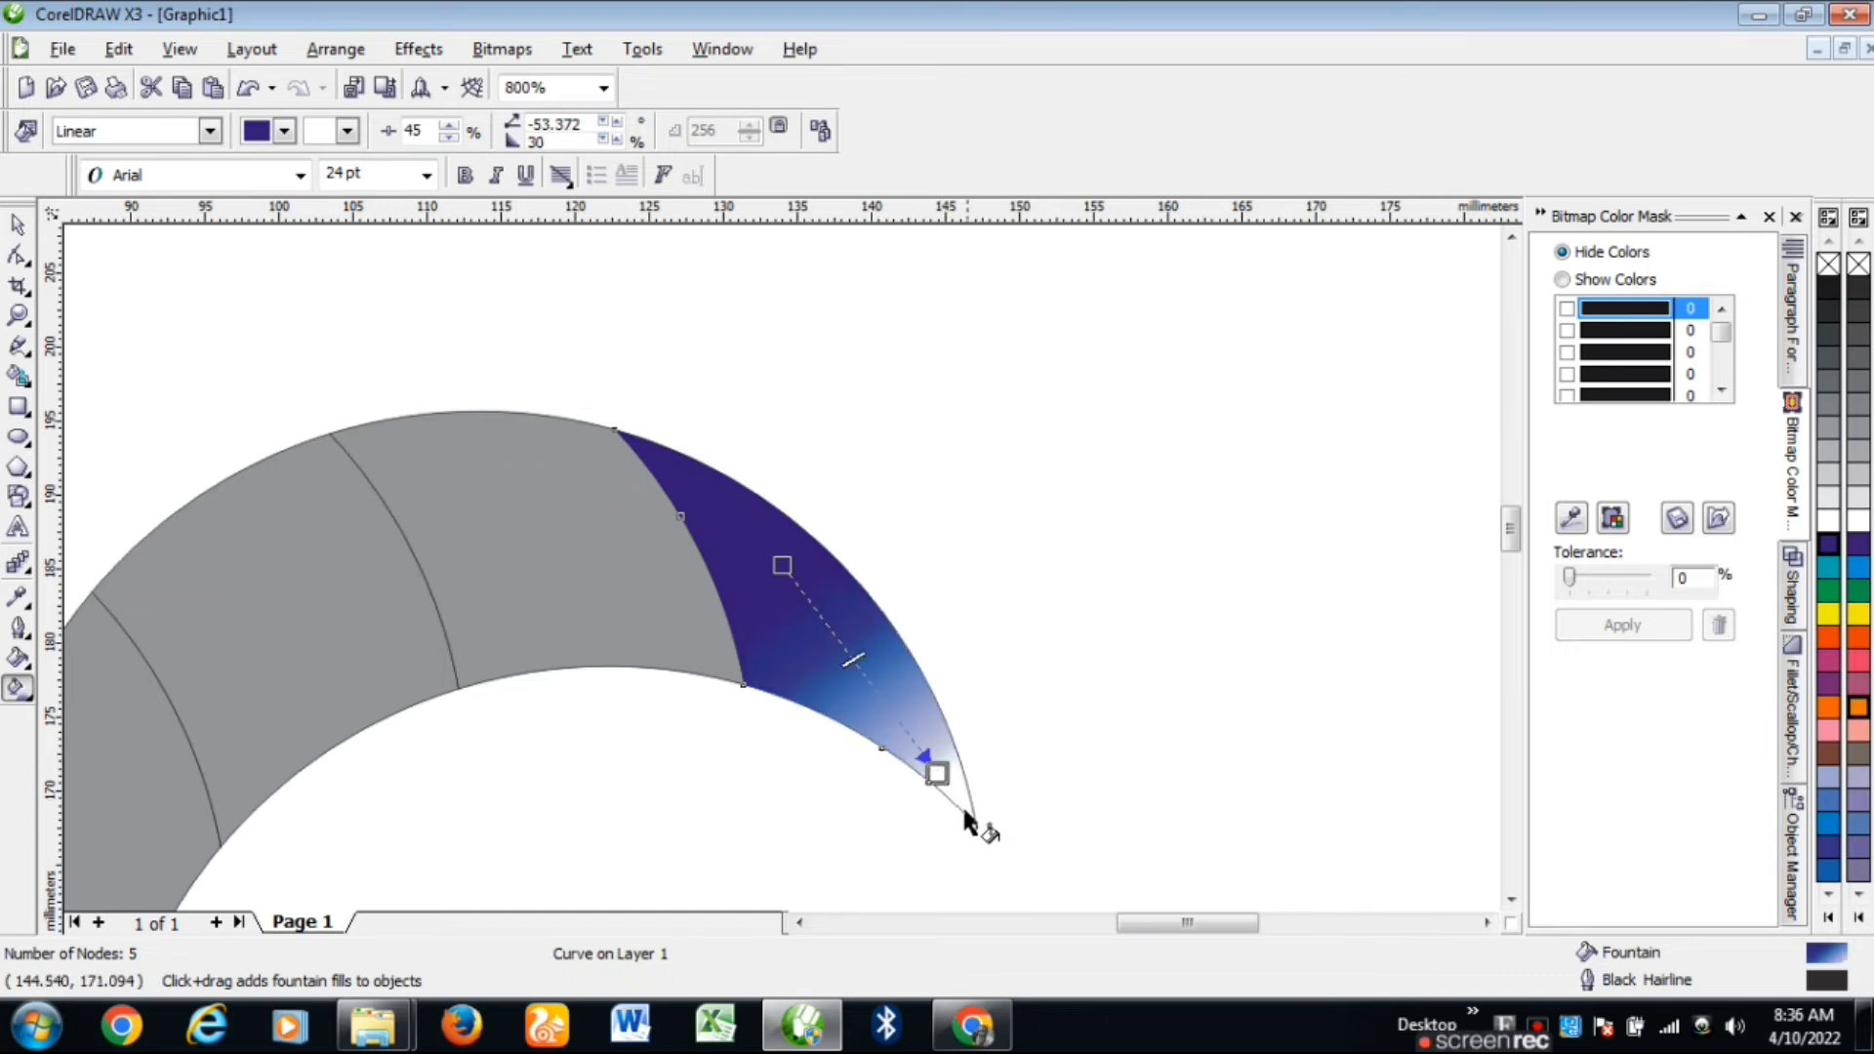
pyautogui.moveTo(937, 773); pyautogui.dragTo(884, 841)
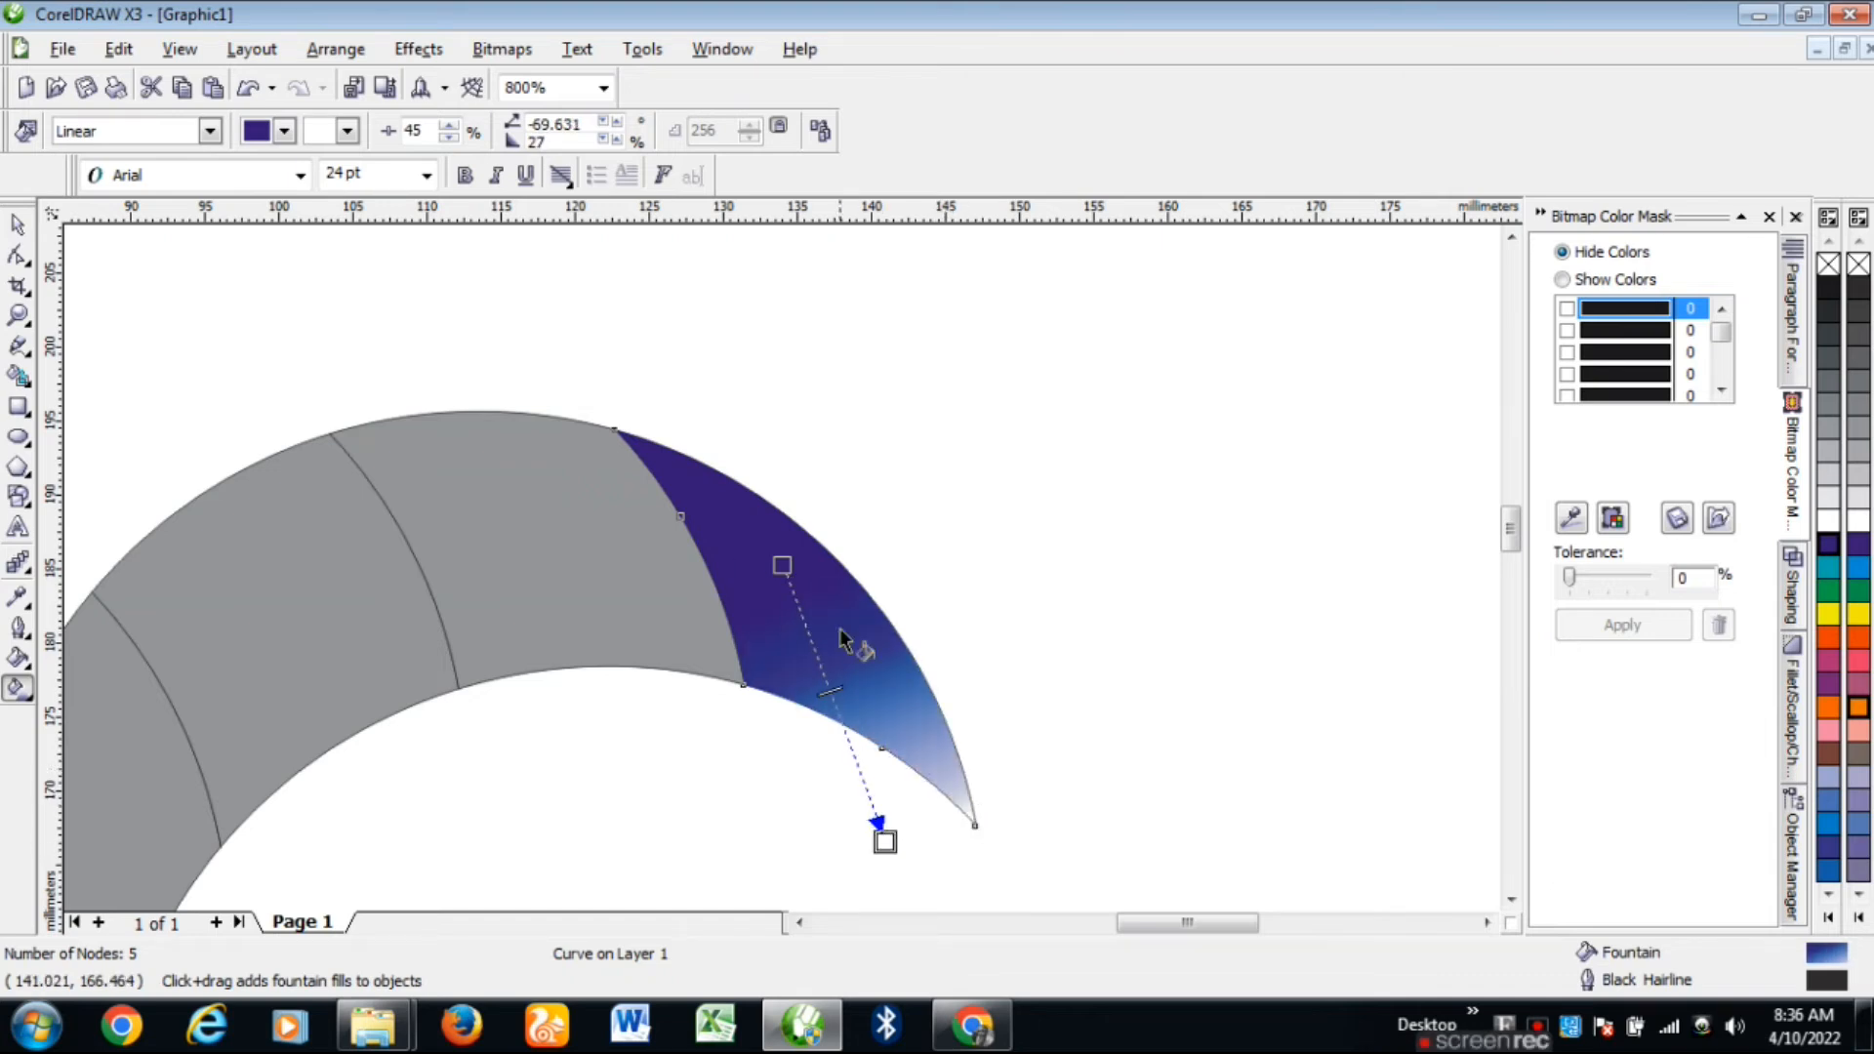
pyautogui.moveTo(830, 692); pyautogui.dragTo(824, 676)
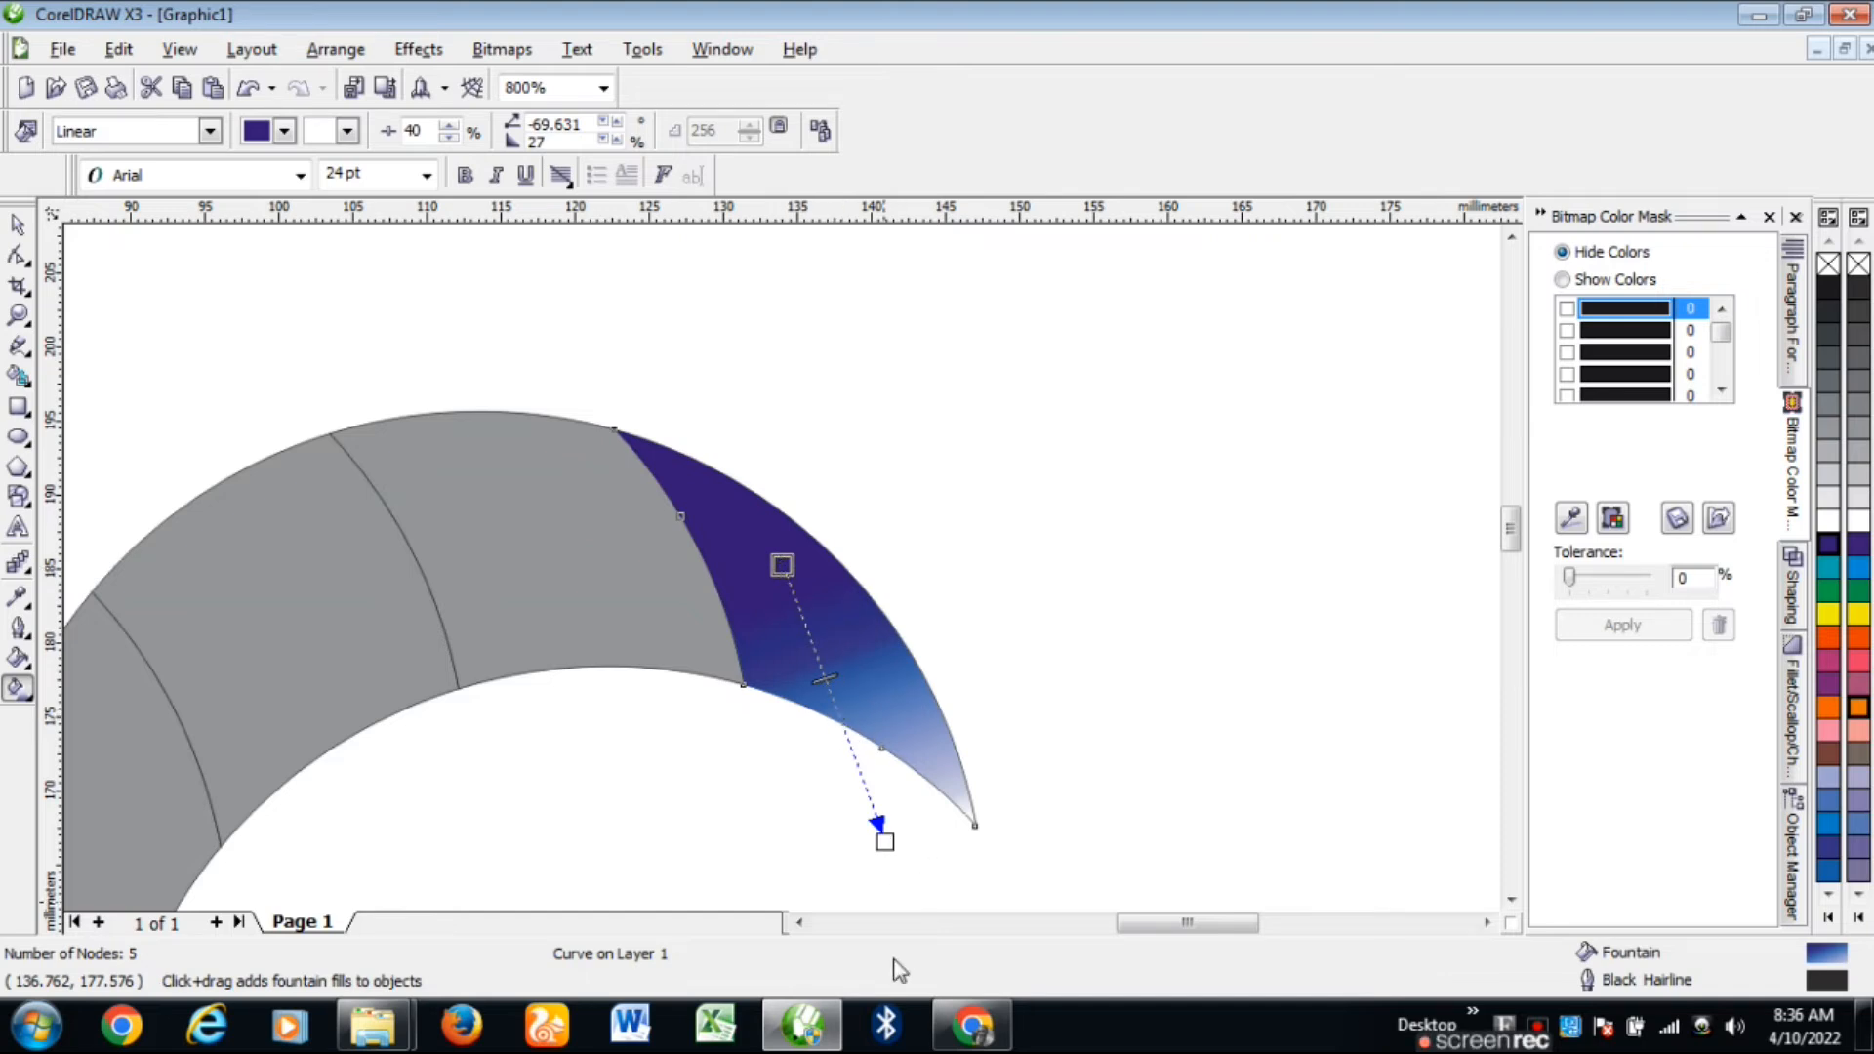
# Step: Make the gradient end orange and reposition its handles so orange fills the pointed end
pyautogui.click(1830, 640)
pyautogui.moveTo(782, 565)
pyautogui.mouseDown()
pyautogui.moveTo(801, 553)
pyautogui.moveTo(782, 578)
pyautogui.mouseUp()
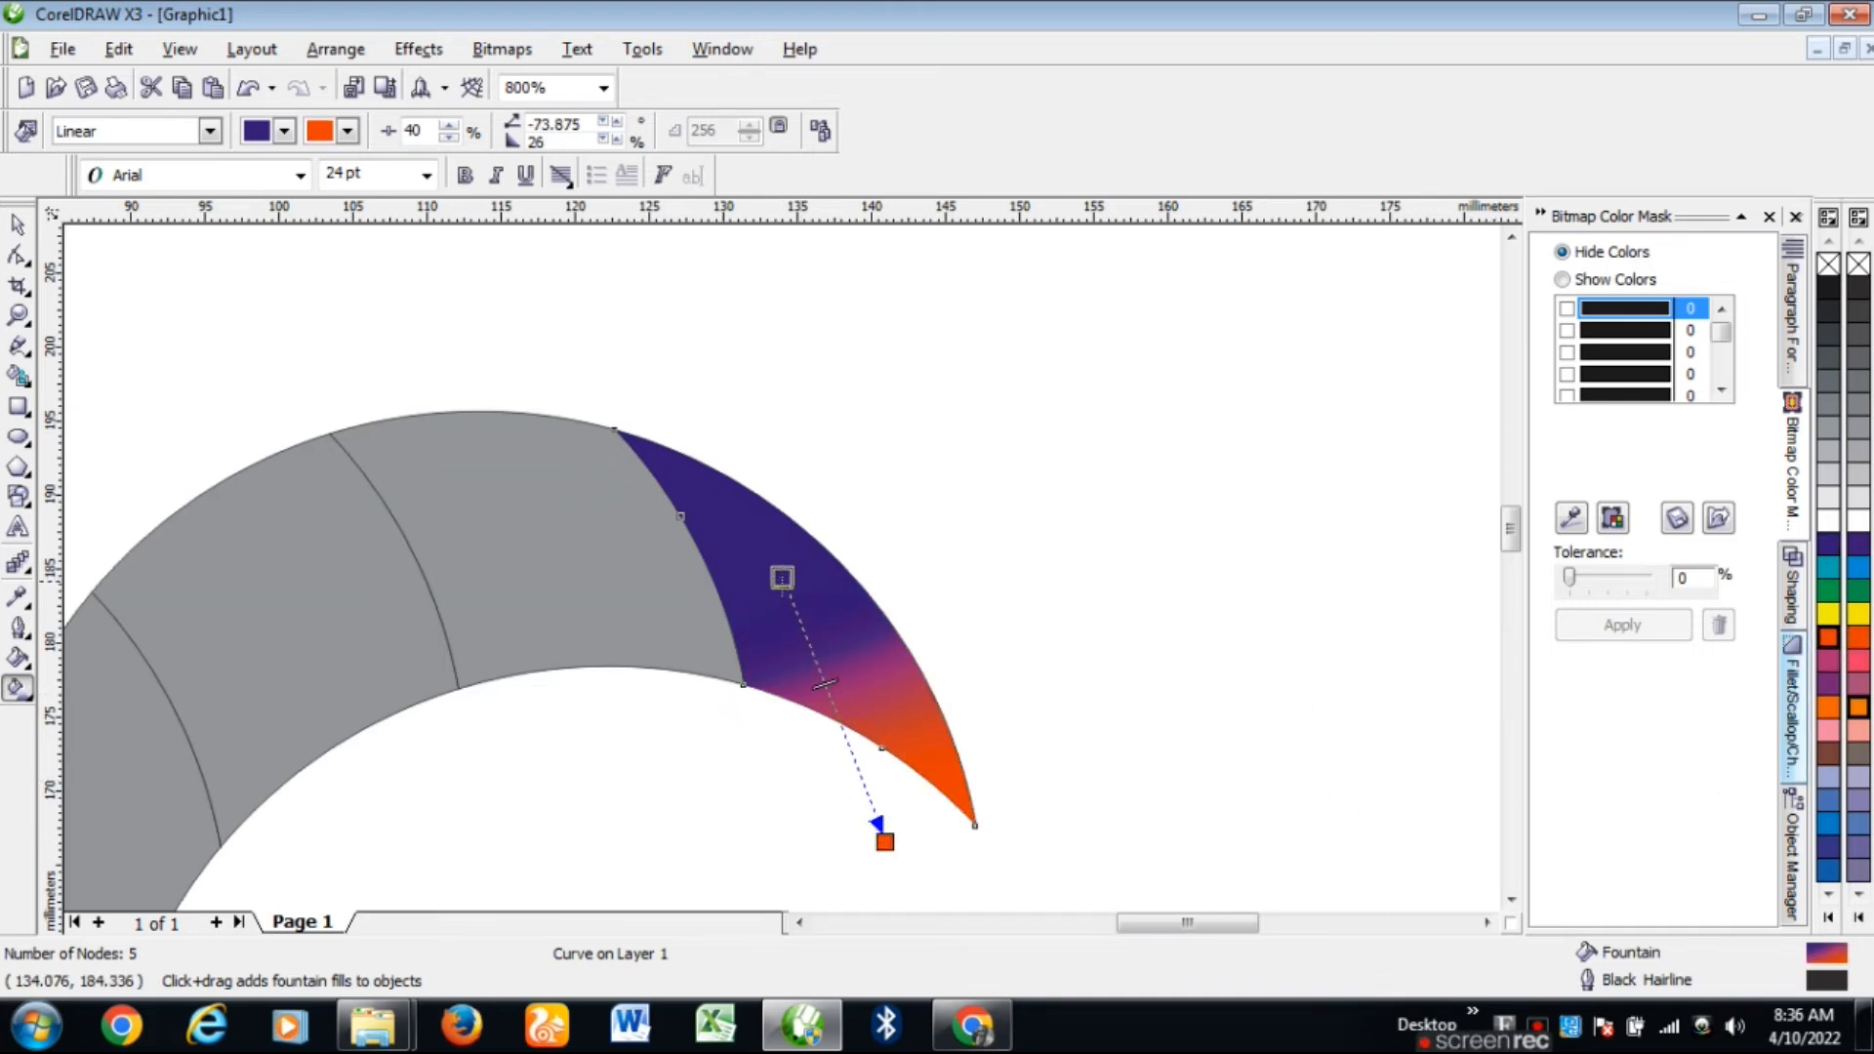
pyautogui.moveTo(884, 841); pyautogui.dragTo(841, 844)
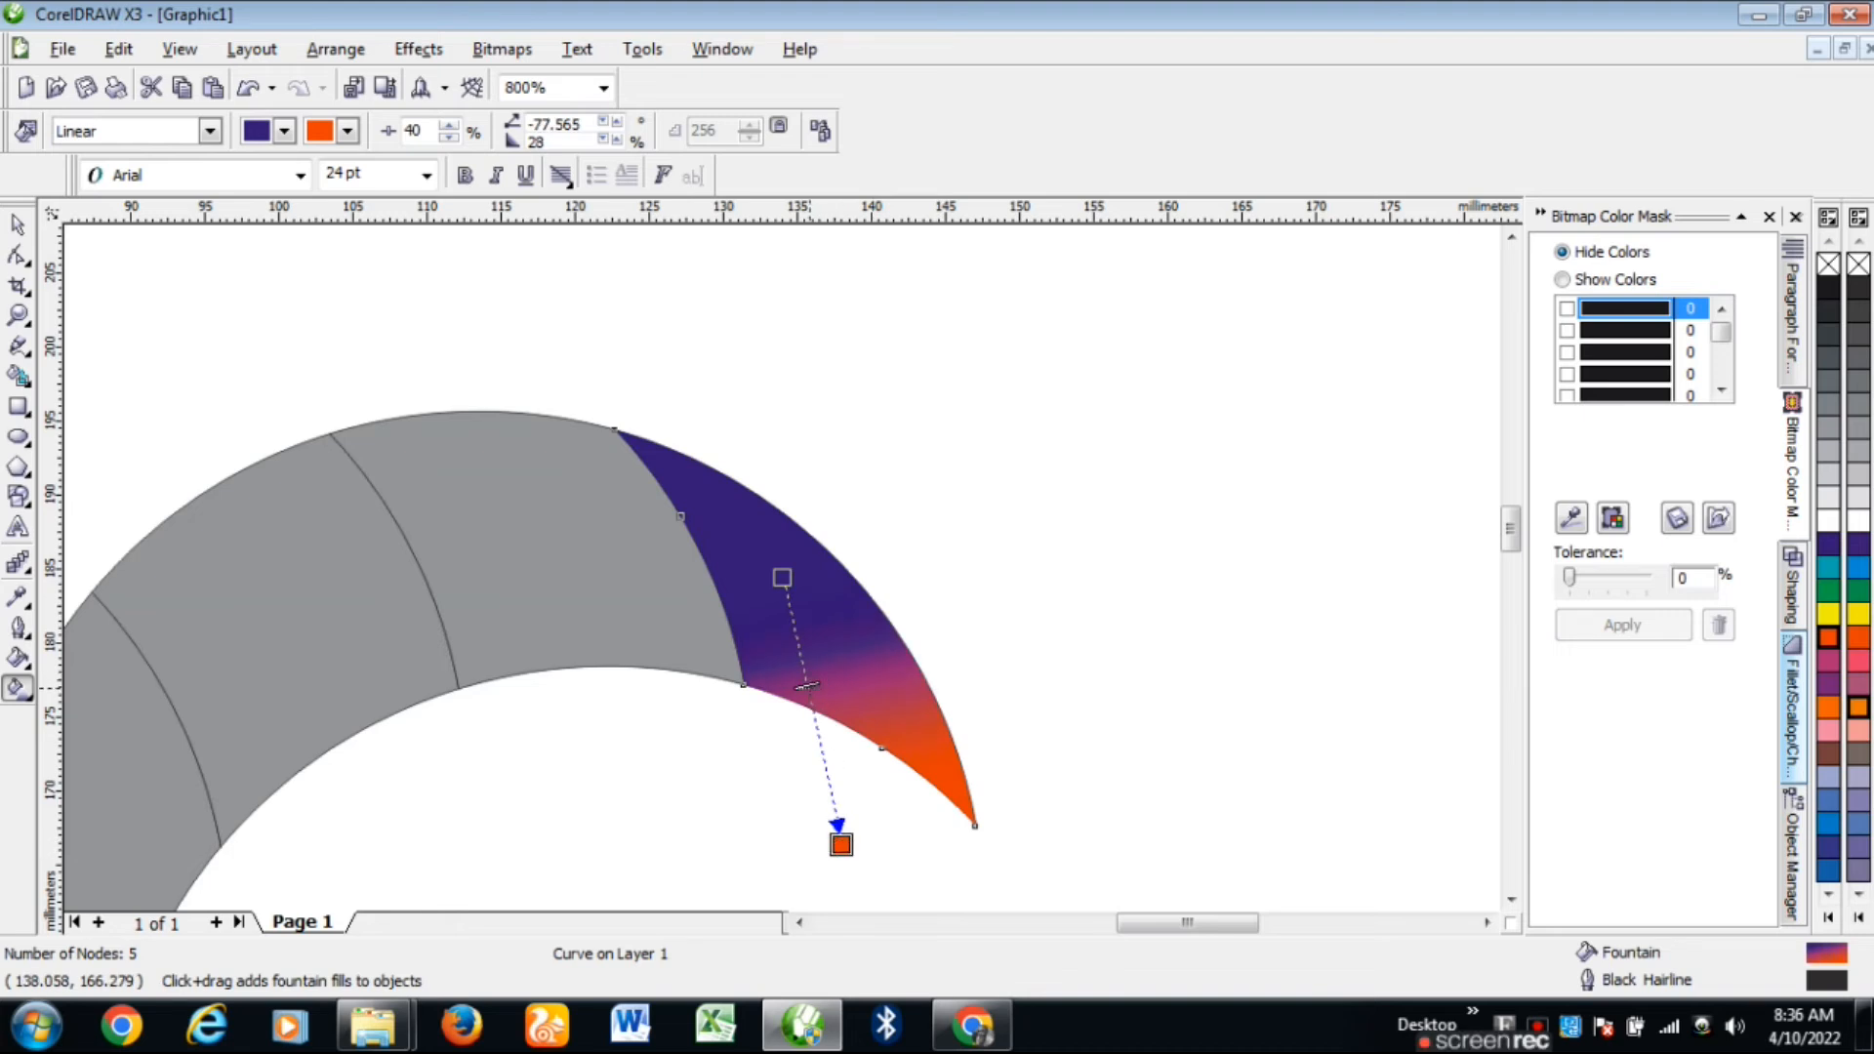
pyautogui.moveTo(808, 703); pyautogui.dragTo(810, 717)
pyautogui.moveTo(782, 577); pyautogui.dragTo(757, 525)
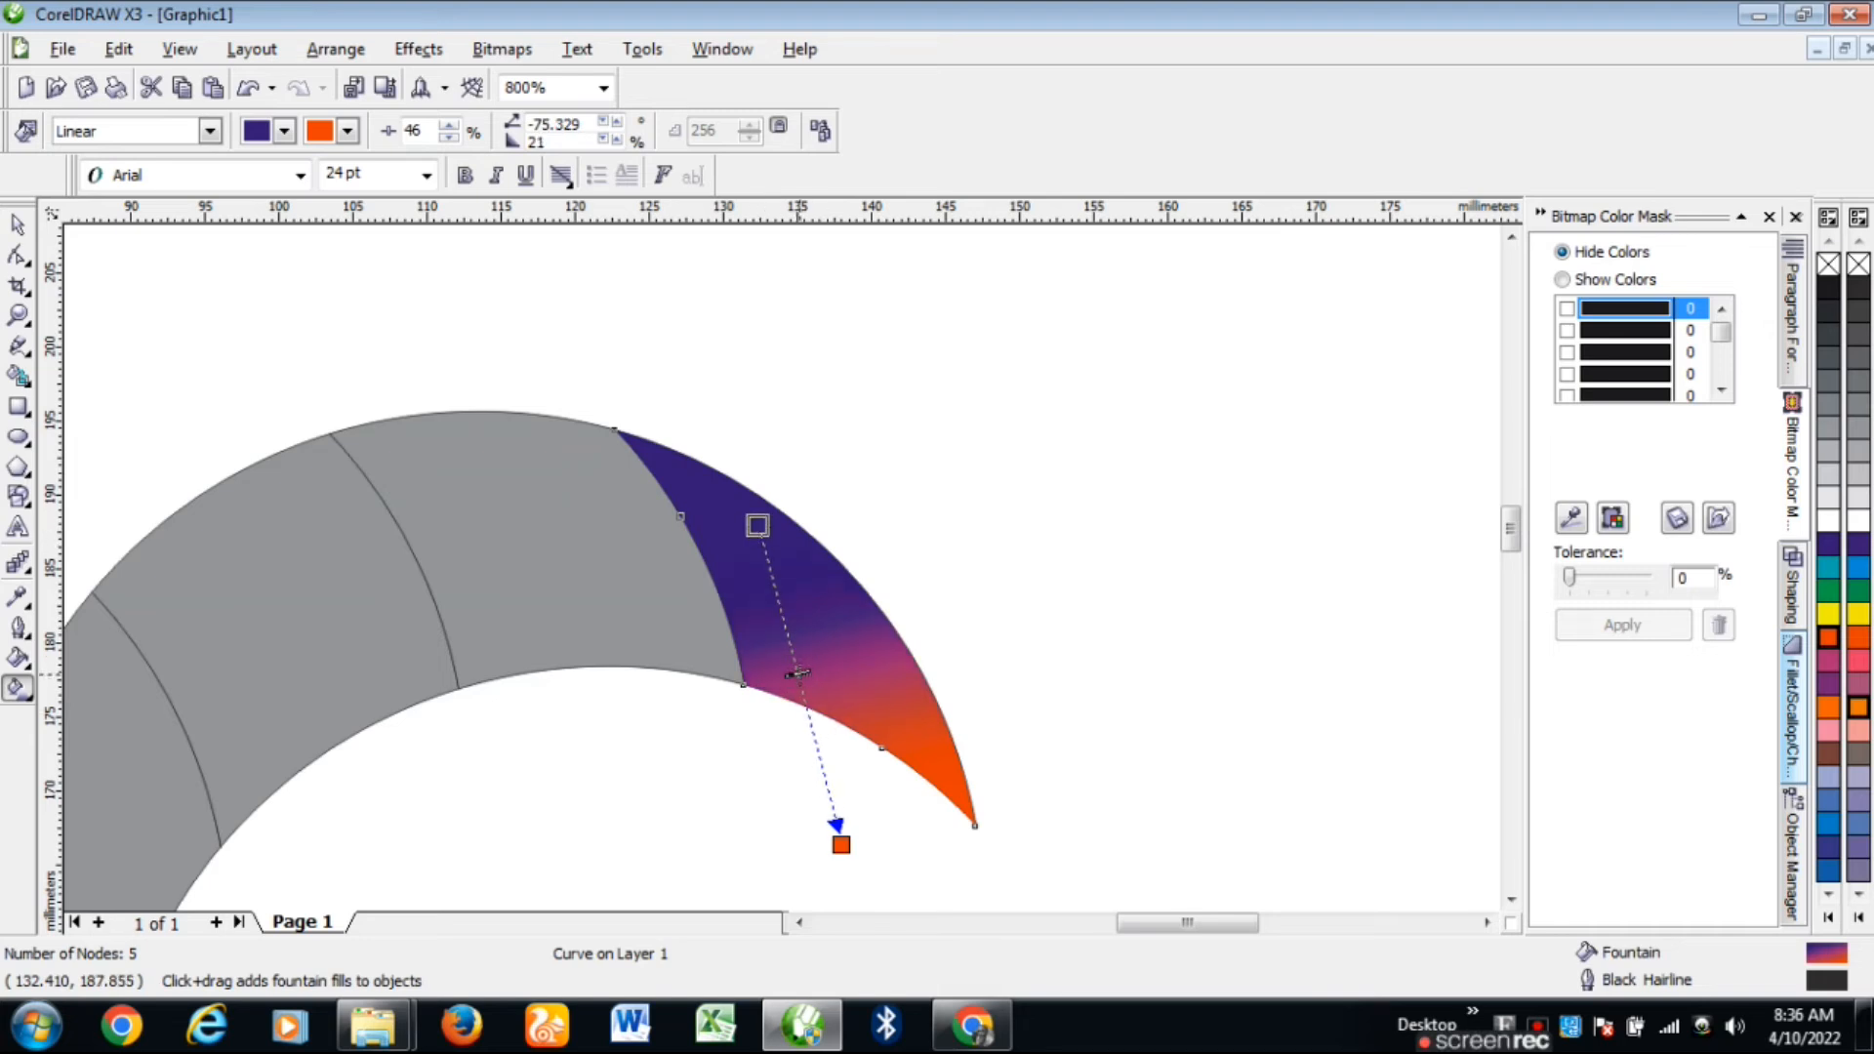
pyautogui.moveTo(798, 674); pyautogui.dragTo(801, 691)
pyautogui.scroll(-1, 816, 728)
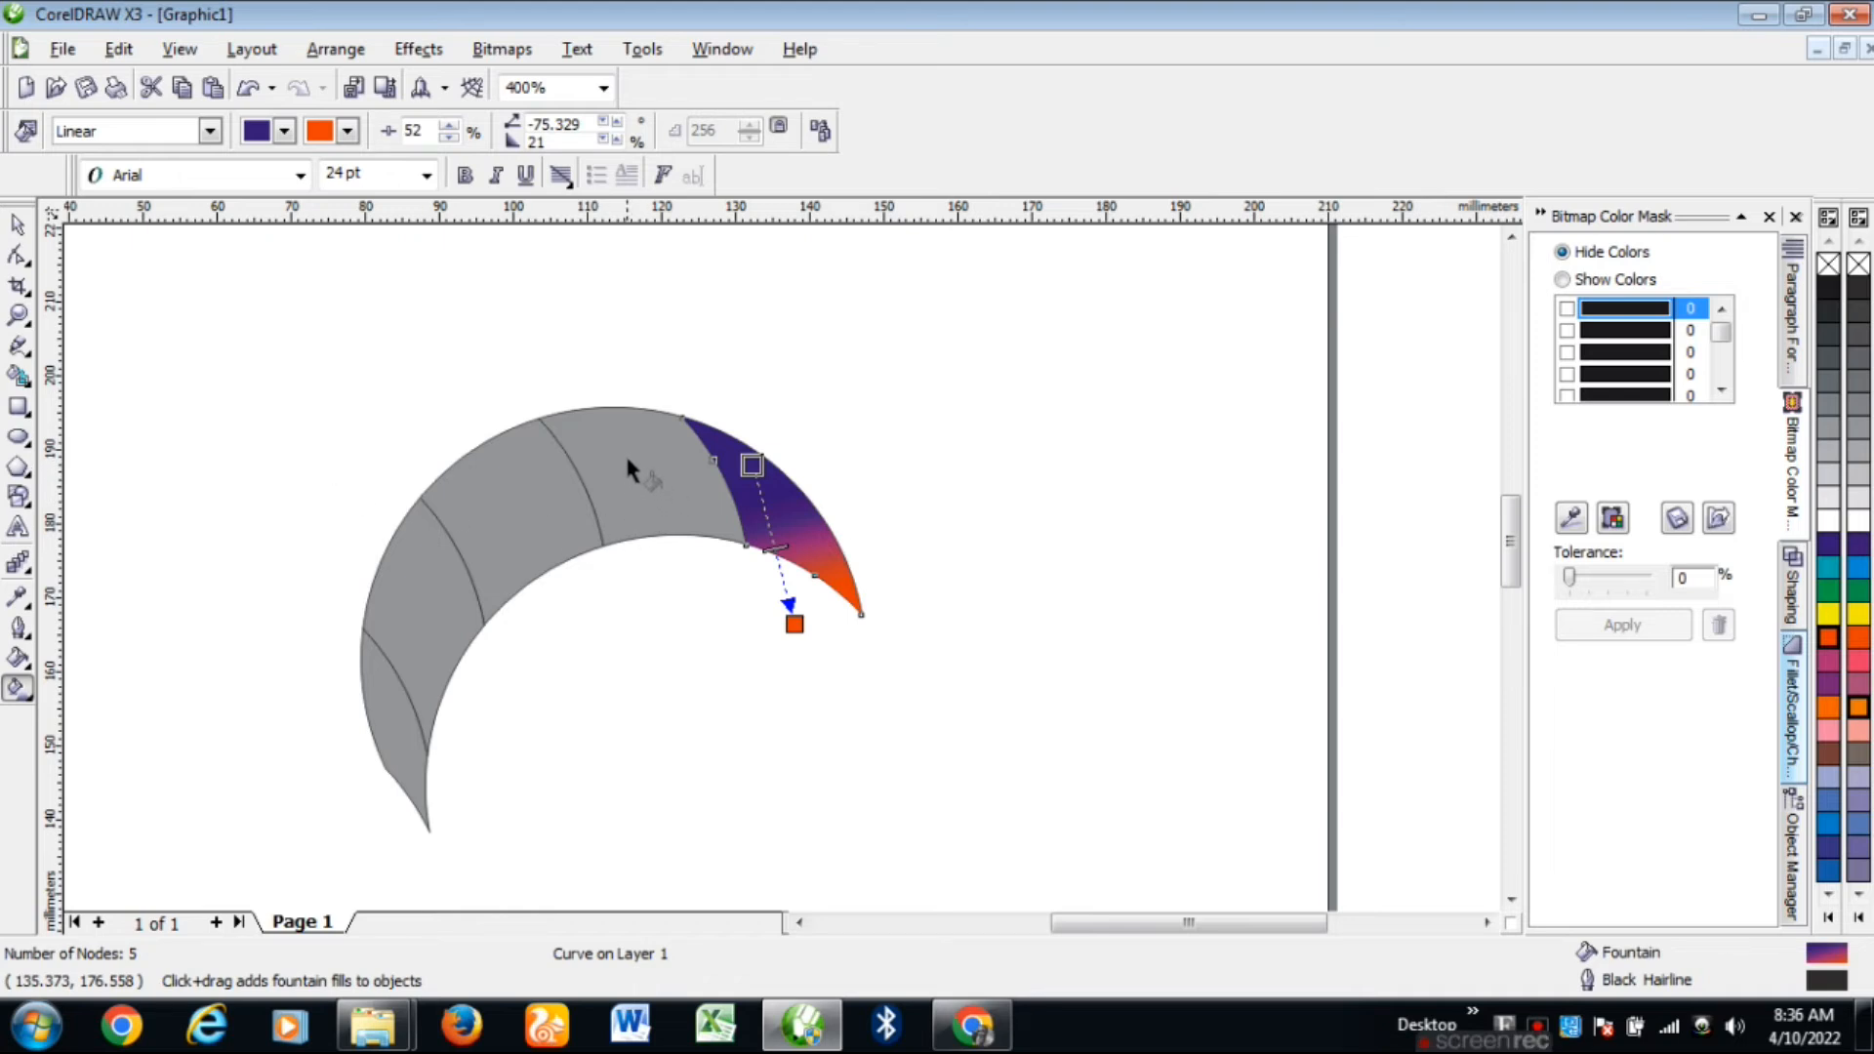
pyautogui.moveTo(624, 452); pyautogui.dragTo(716, 598)
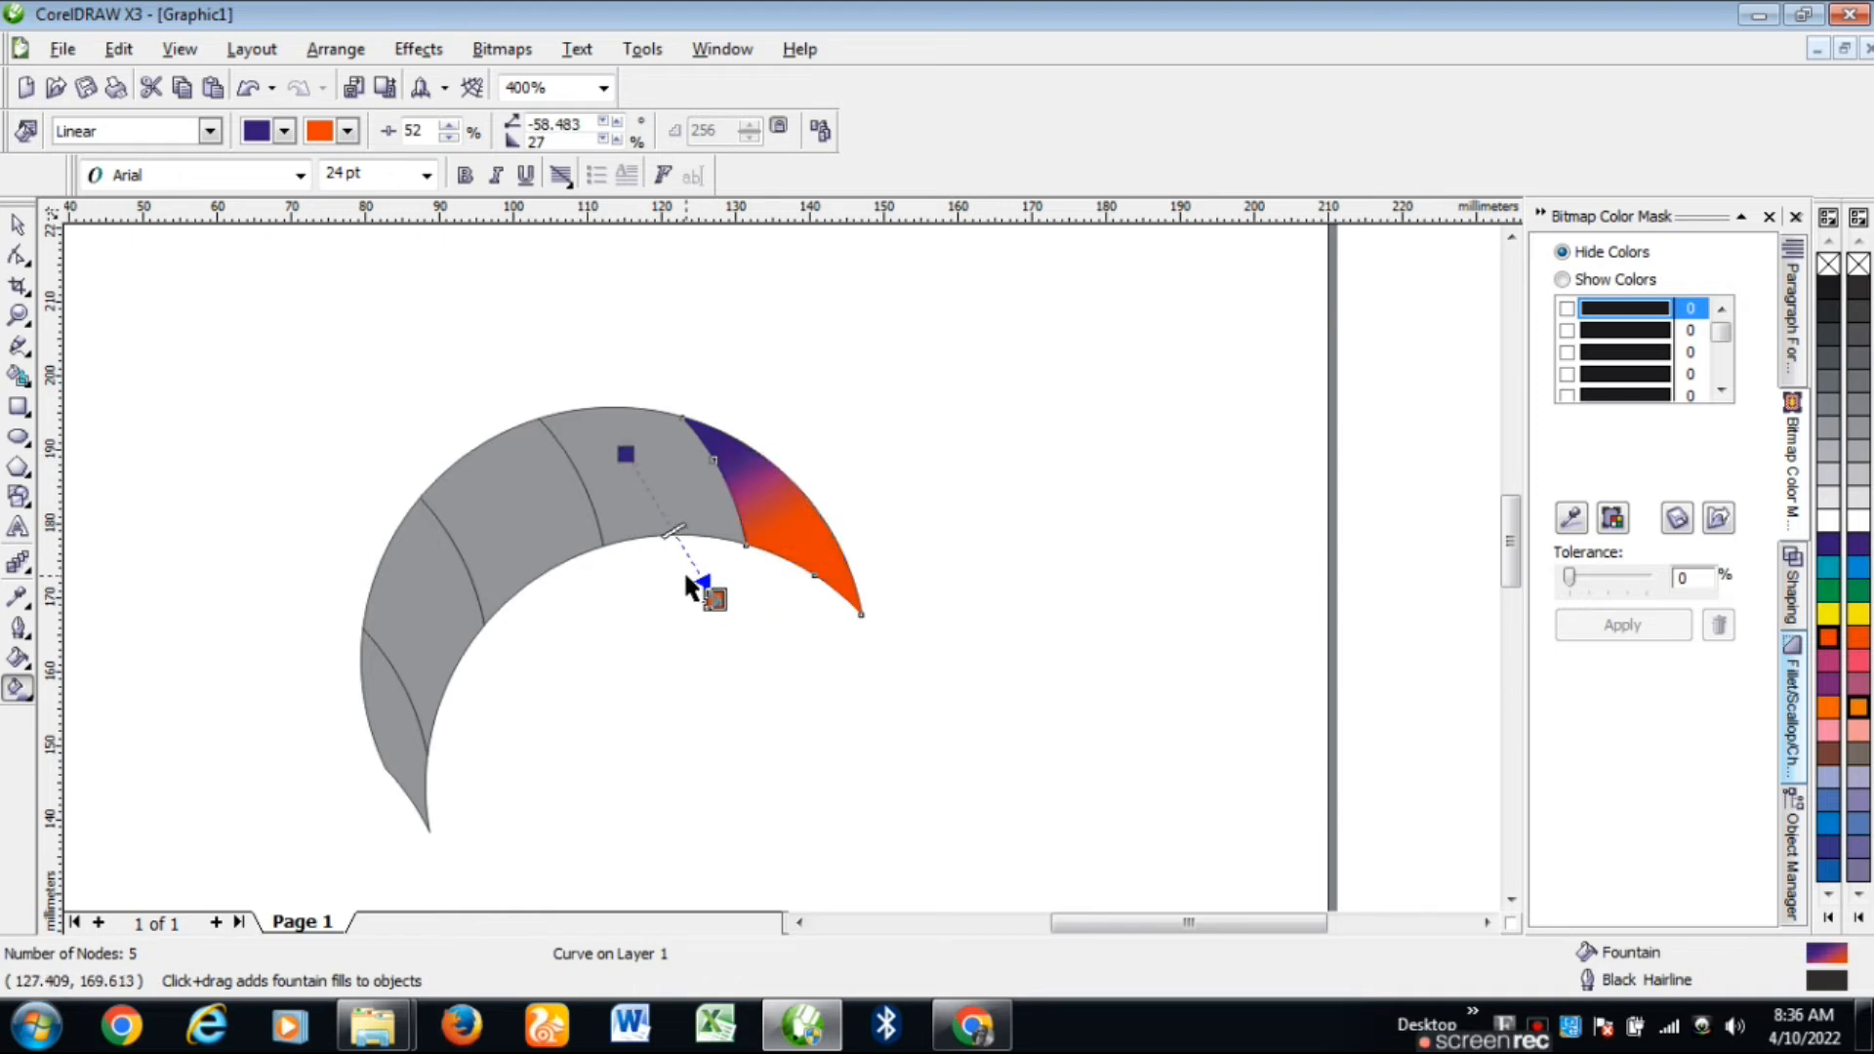
pyautogui.click(607, 478)
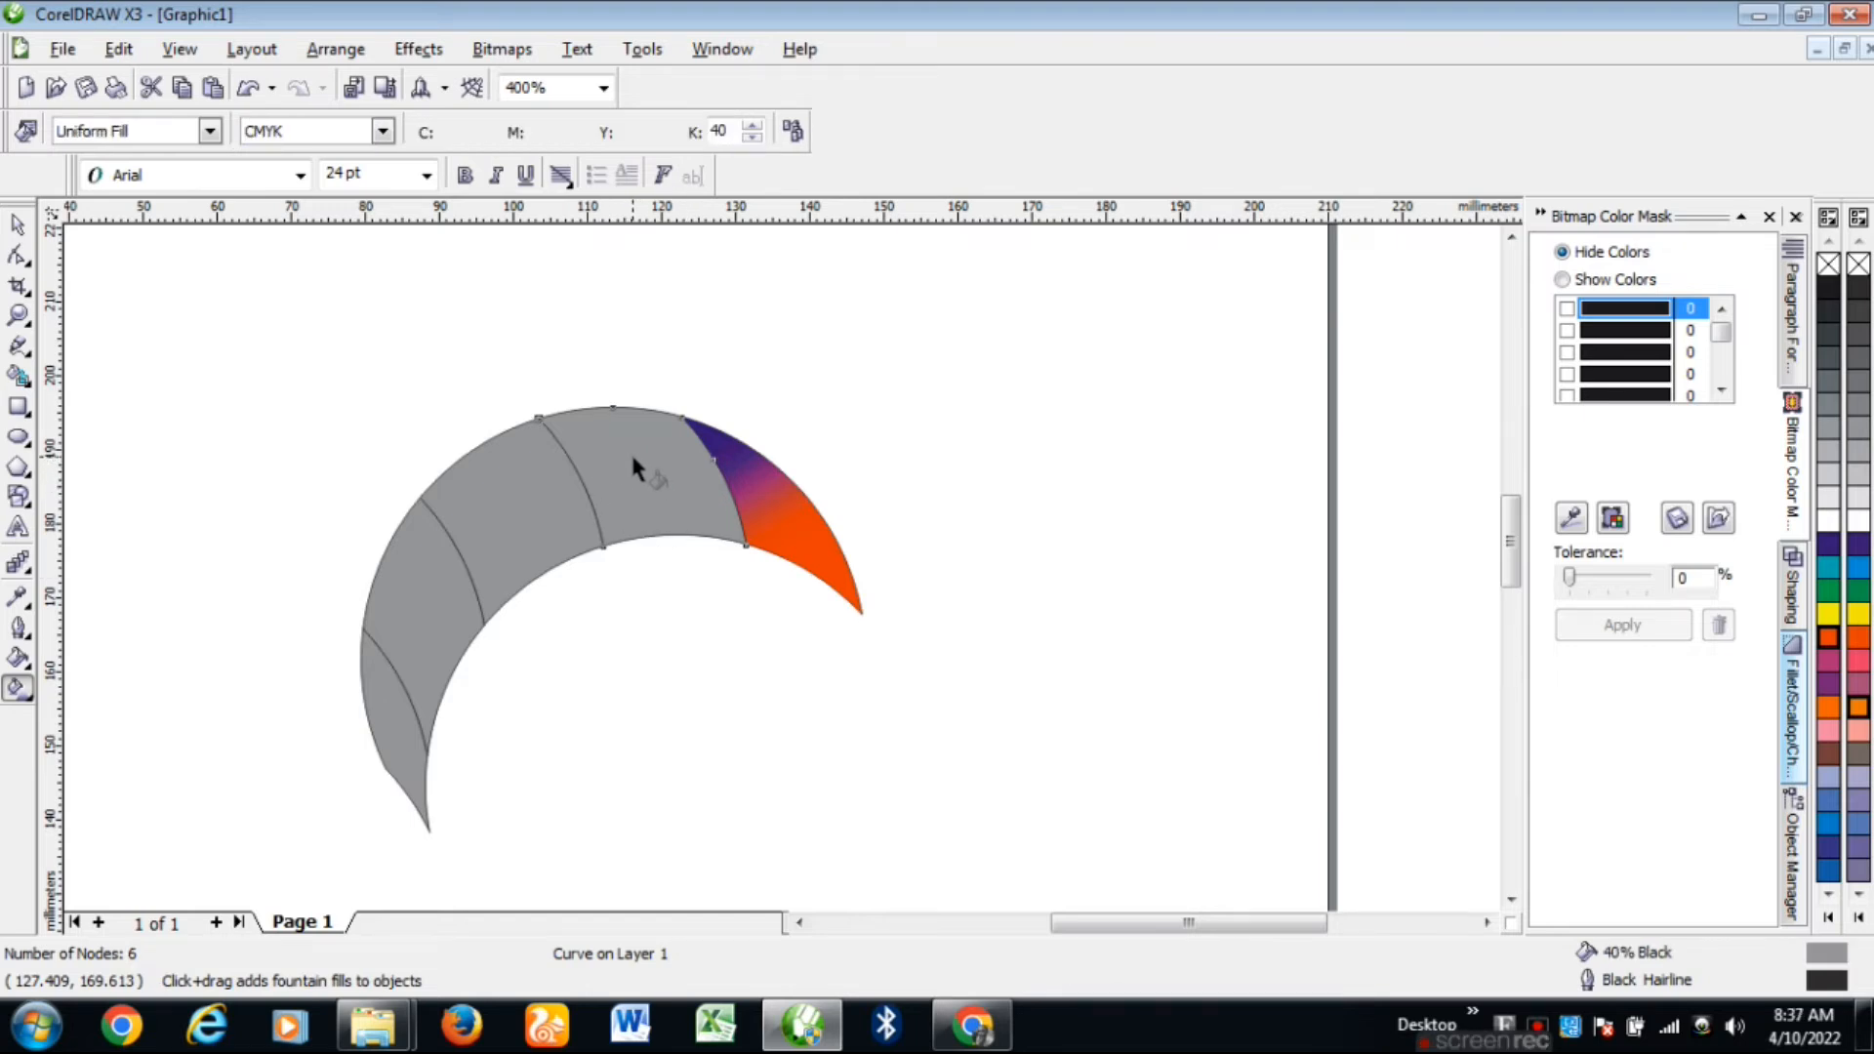
# Step: Add a linear fountain fill to the grey piece beside the tip, starting dark purple
pyautogui.moveTo(628, 454); pyautogui.dragTo(744, 645)
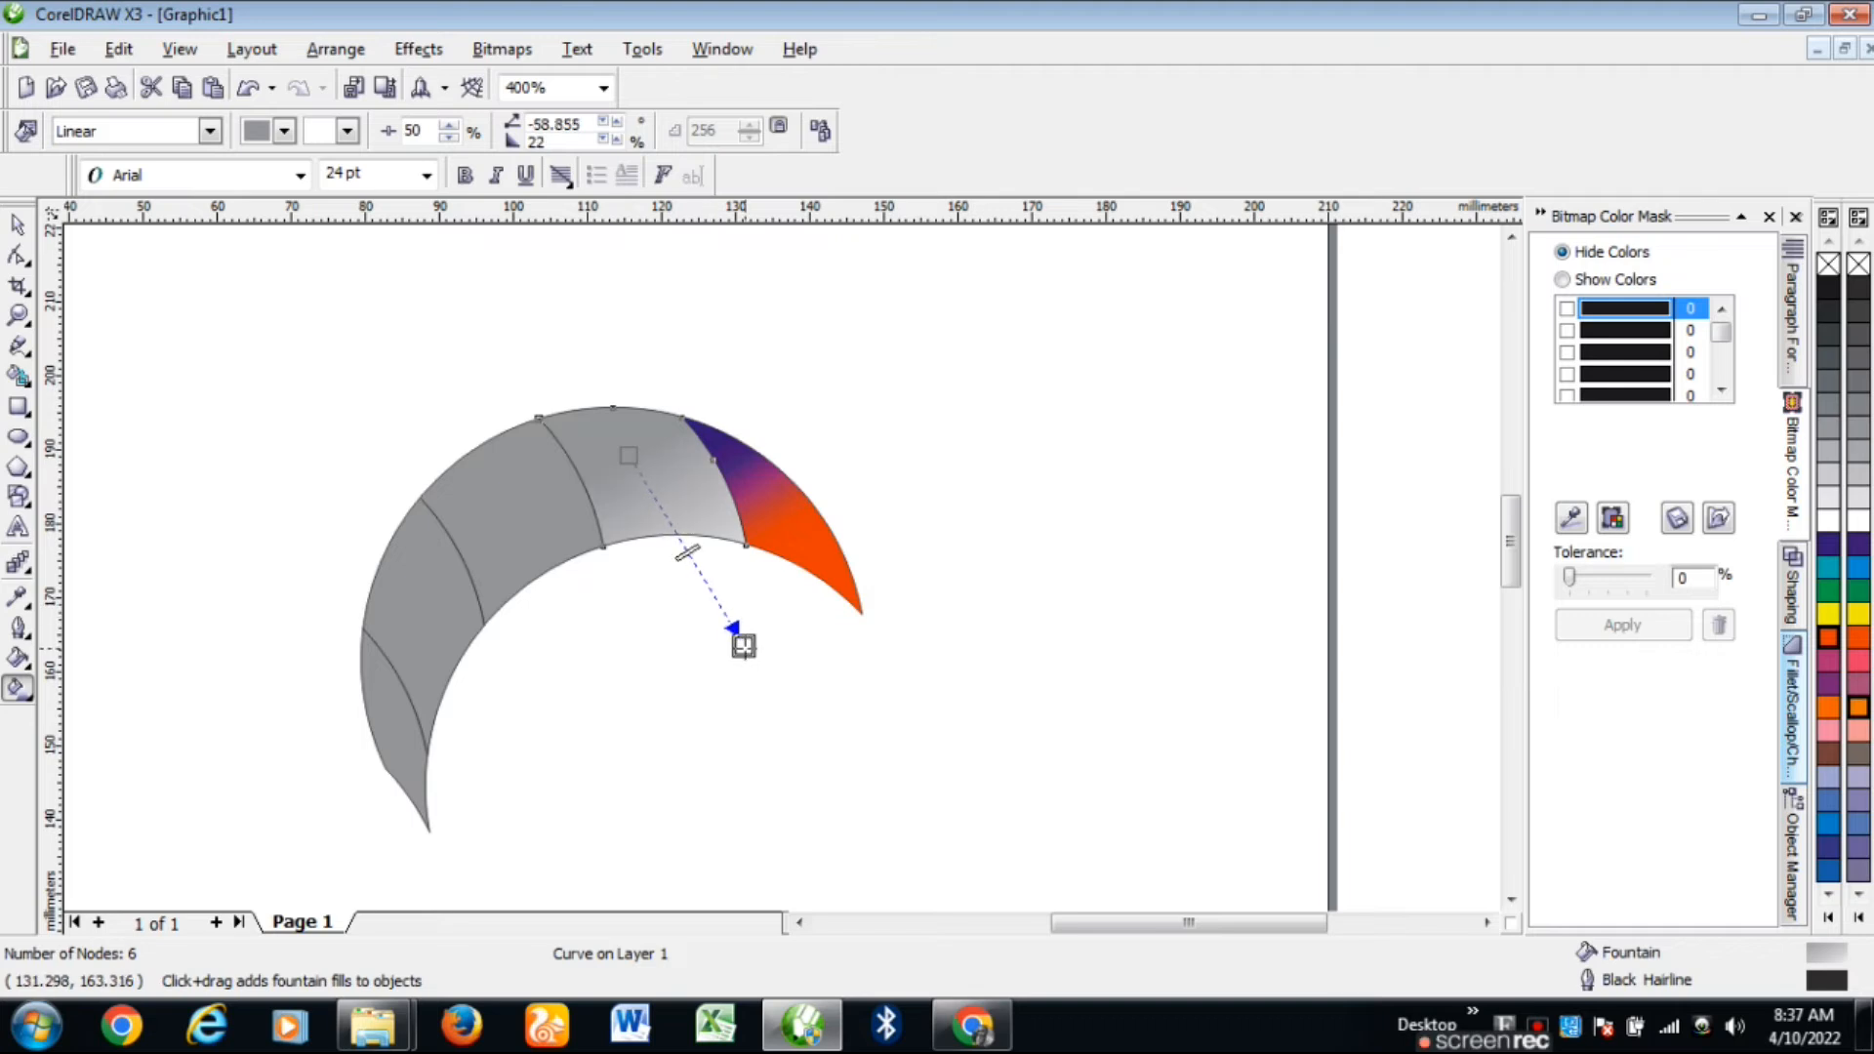
pyautogui.moveTo(629, 455); pyautogui.dragTo(608, 438)
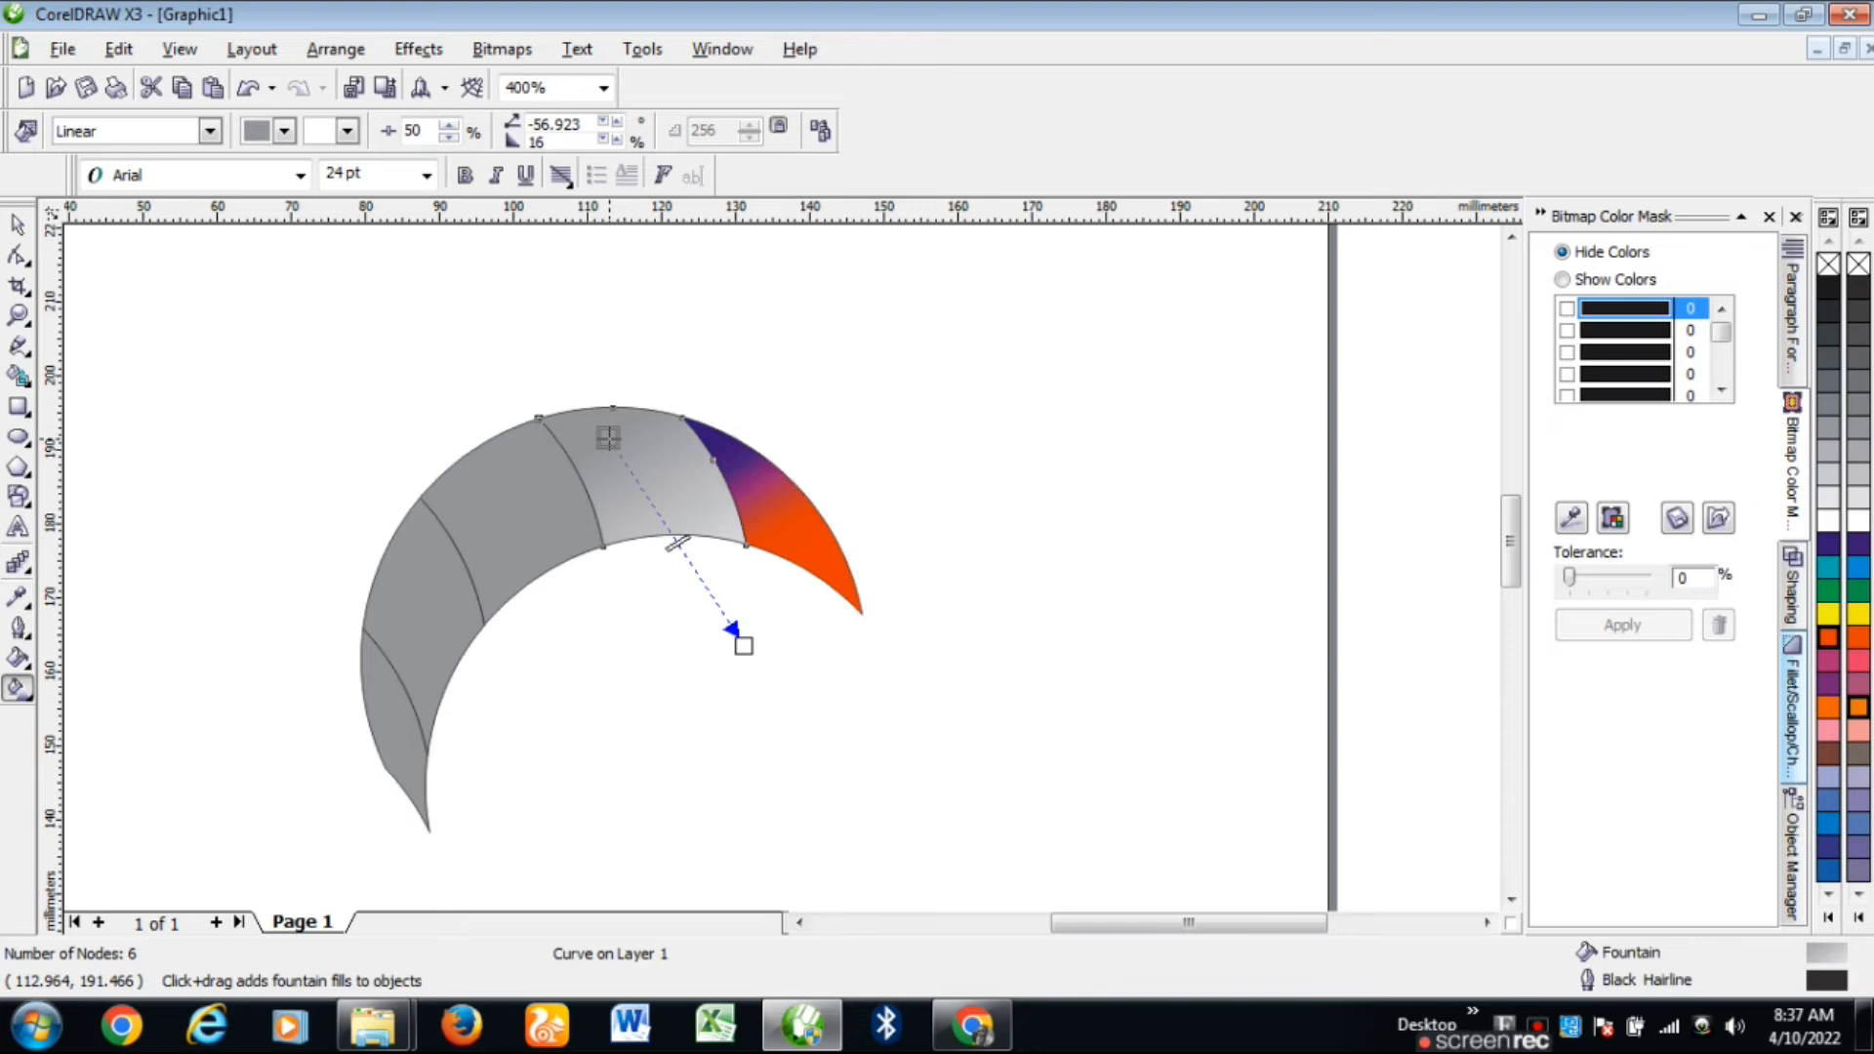
pyautogui.scroll(1, 656, 523)
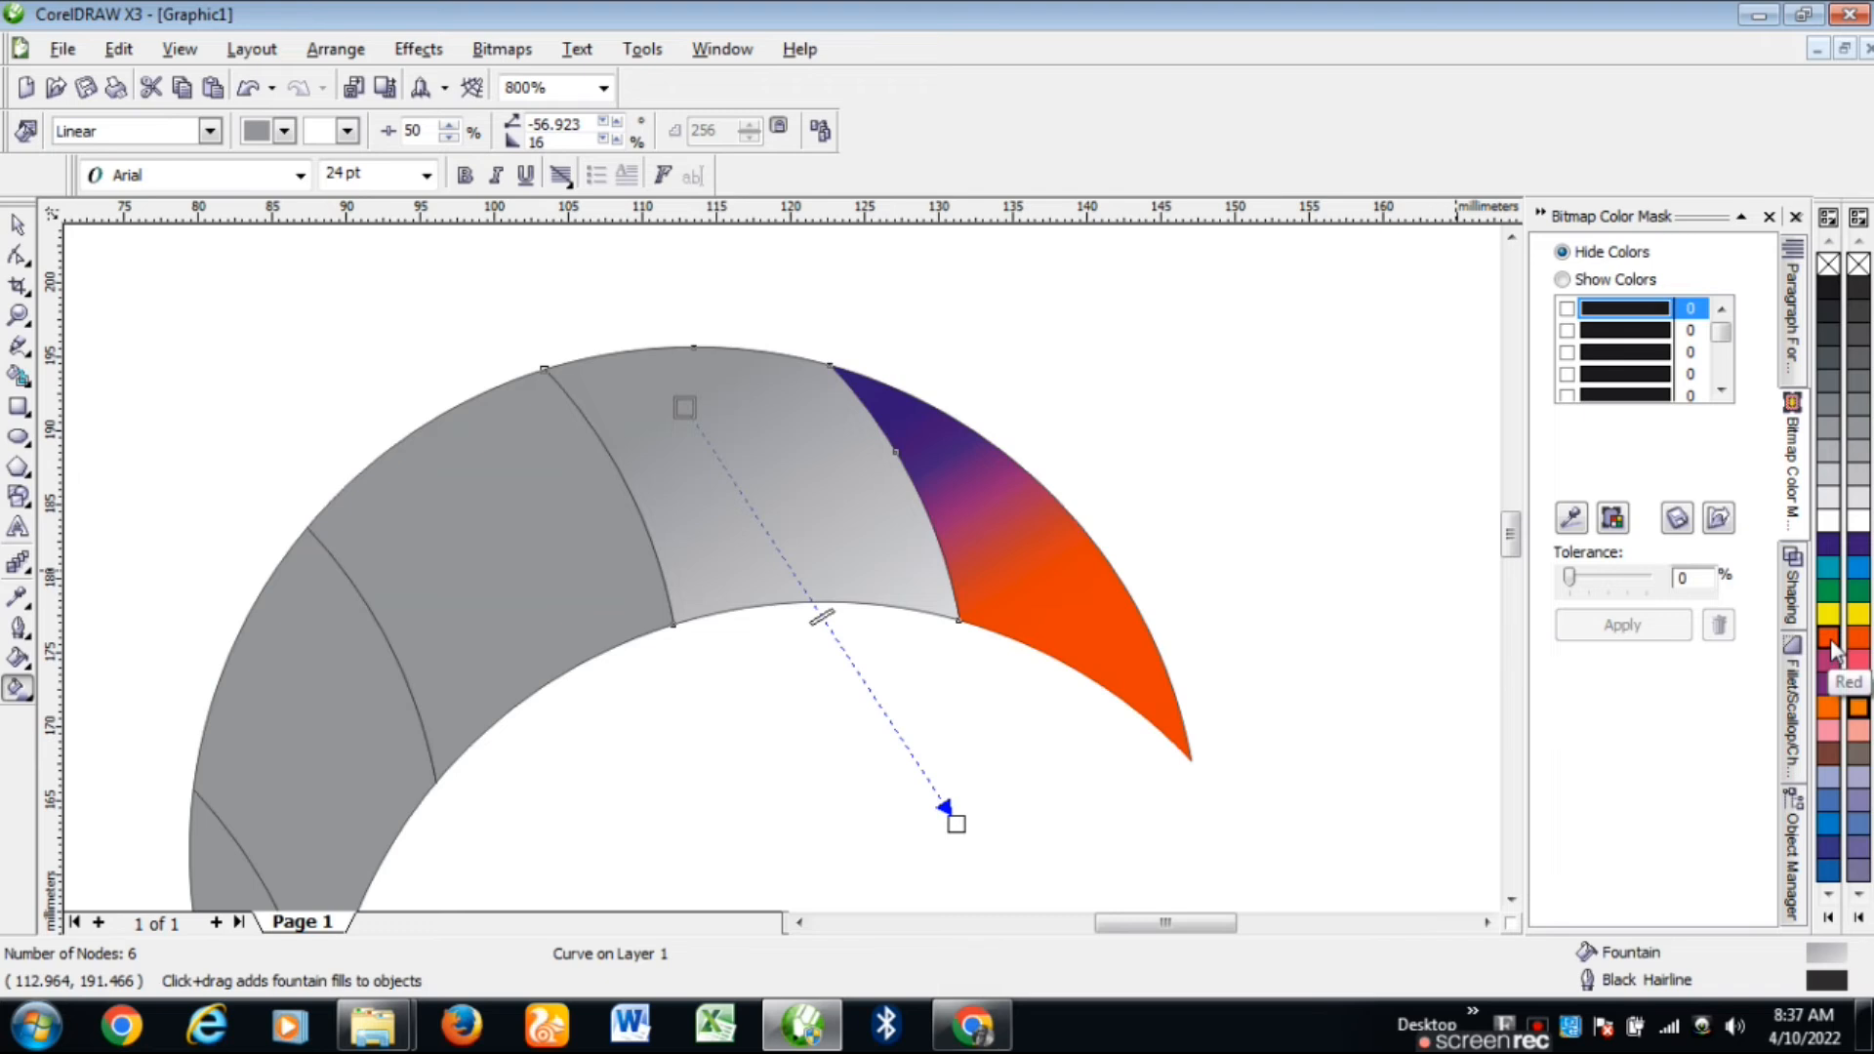
pyautogui.click(1829, 546)
pyautogui.moveTo(955, 823); pyautogui.dragTo(901, 684)
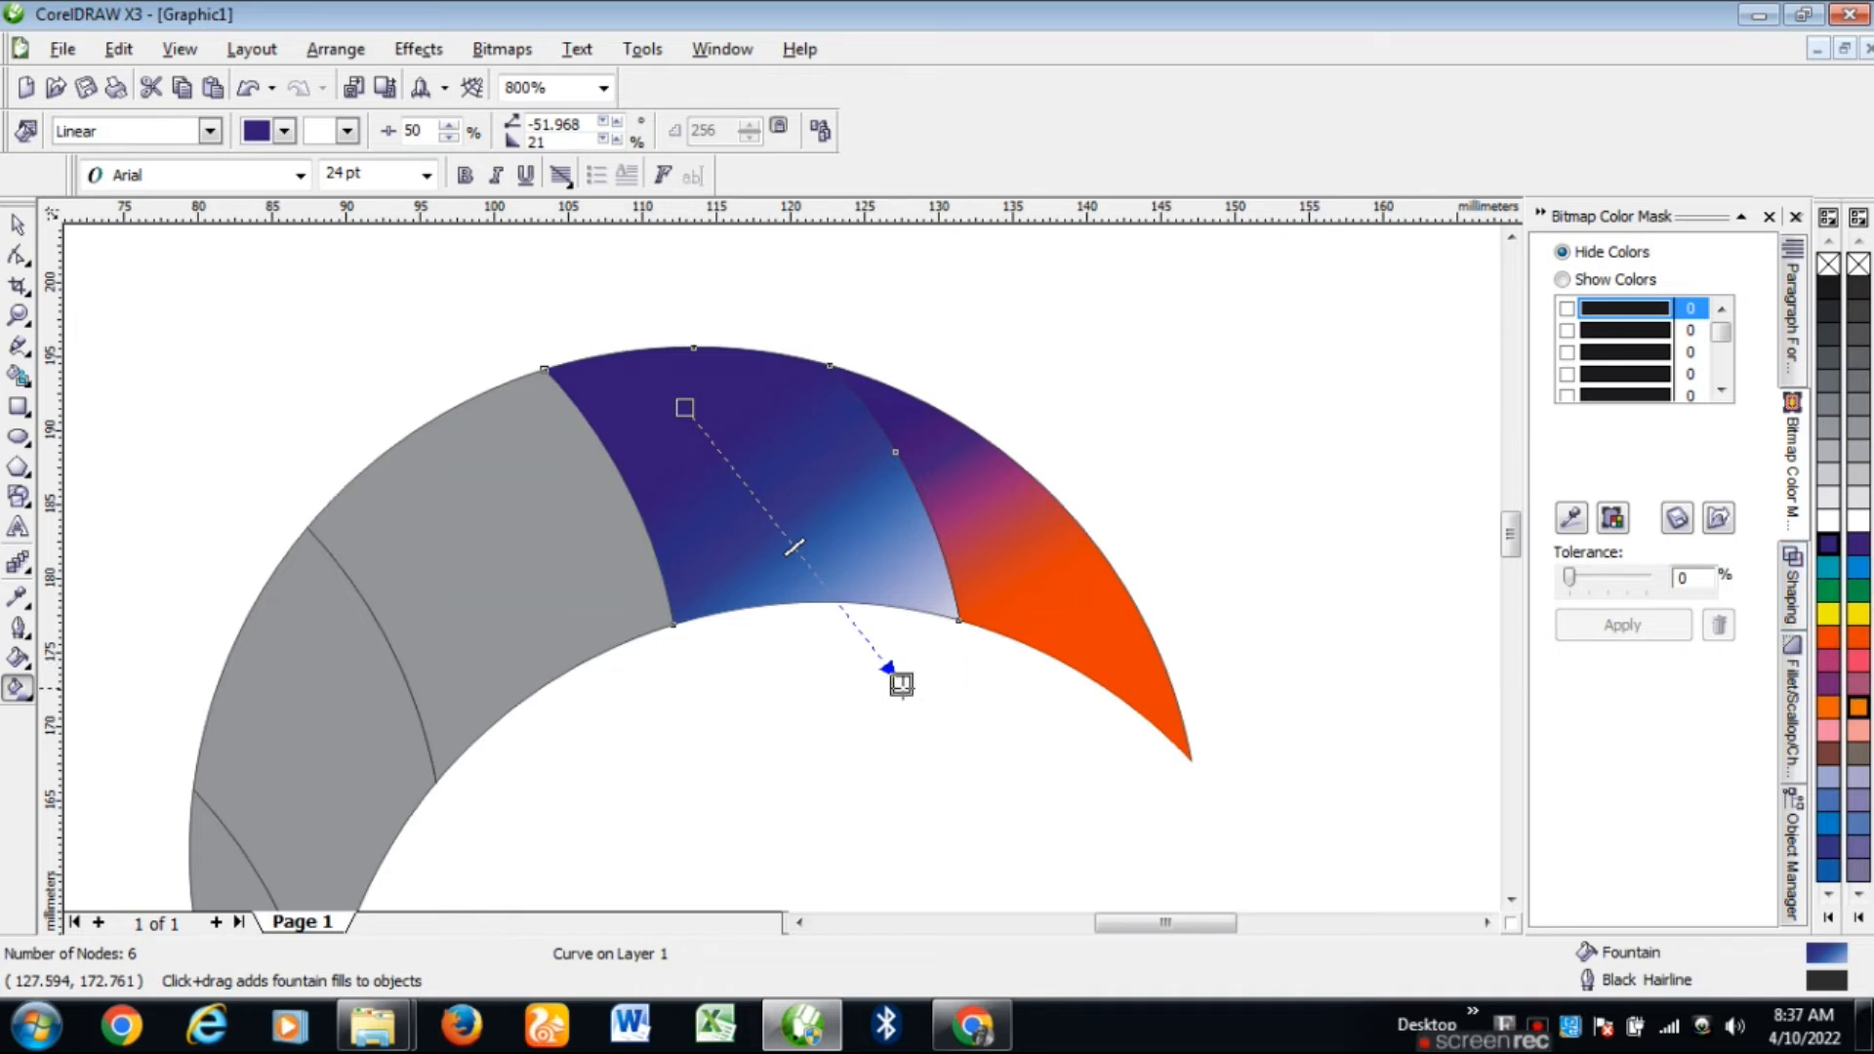
# Step: Set the gradient end to orange and fine-tune its start, end and angle
pyautogui.click(1829, 640)
pyautogui.moveTo(899, 683); pyautogui.dragTo(860, 698)
pyautogui.moveTo(685, 408); pyautogui.dragTo(710, 379)
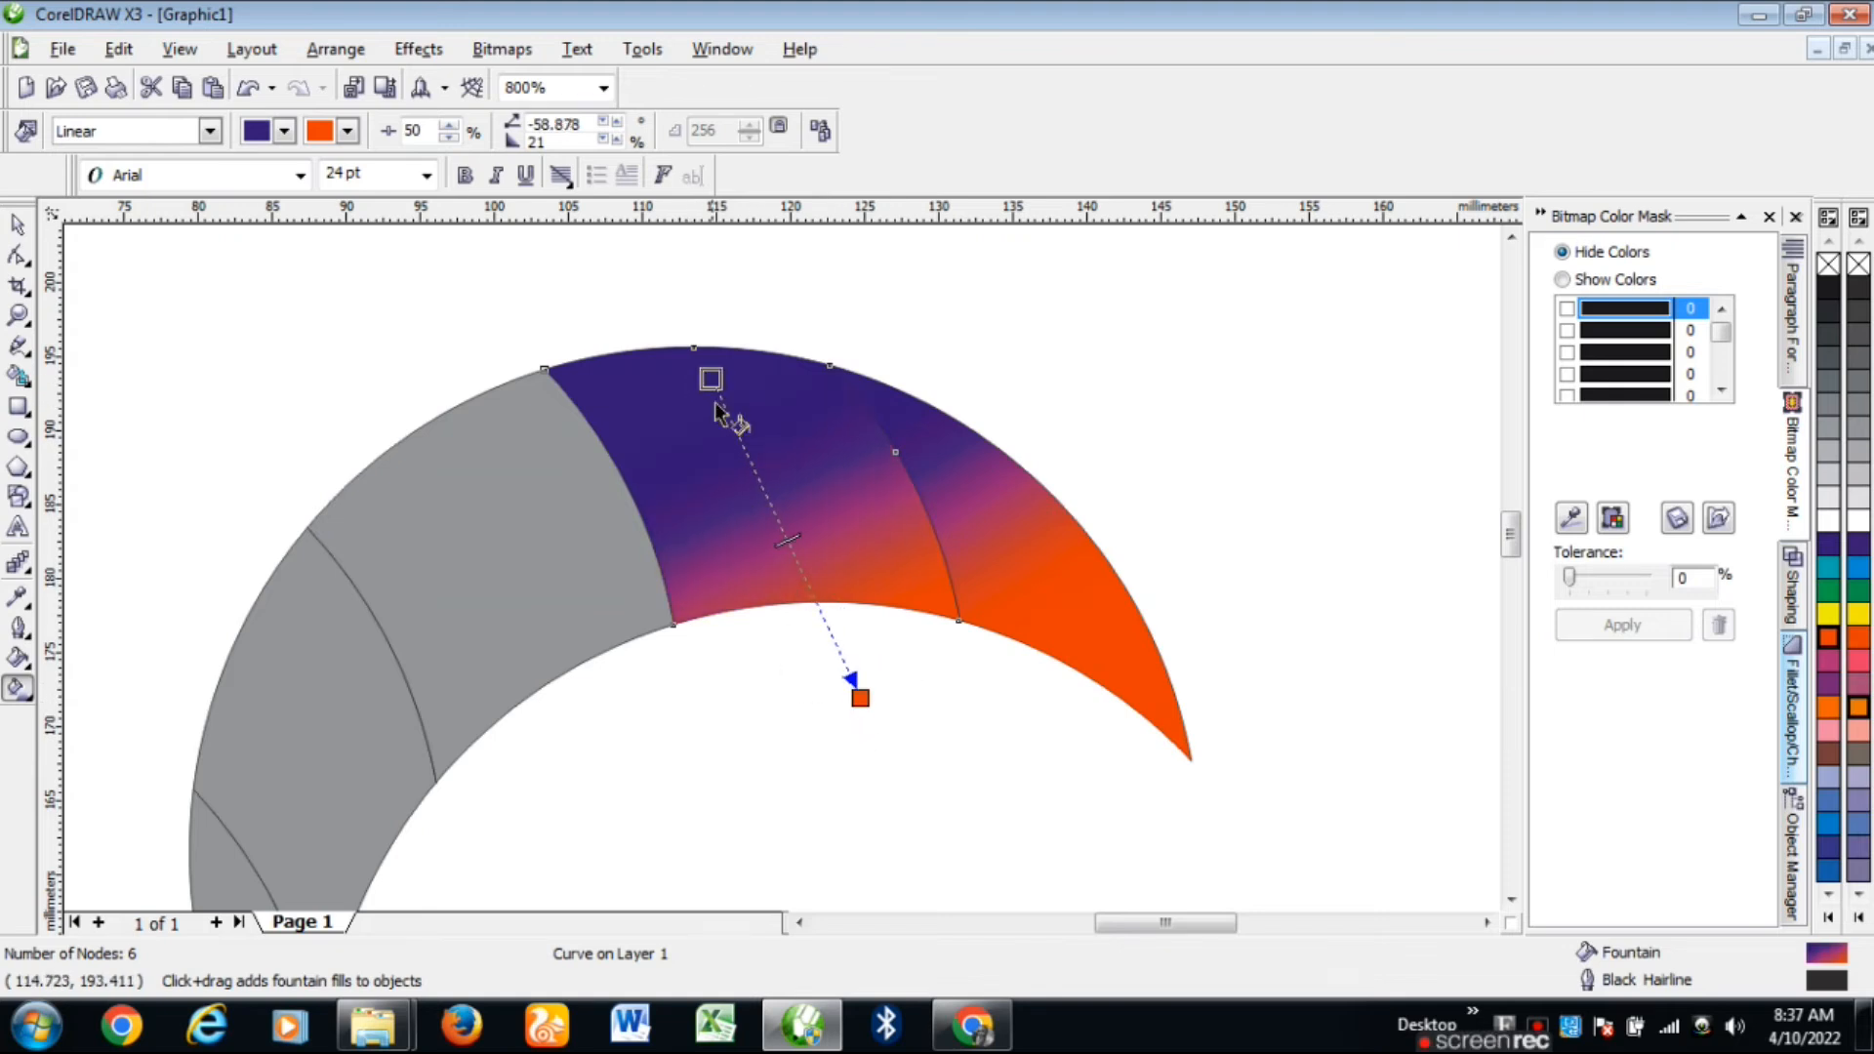
pyautogui.moveTo(858, 695)
pyautogui.mouseDown()
pyautogui.moveTo(806, 681)
pyautogui.moveTo(867, 667)
pyautogui.mouseUp()
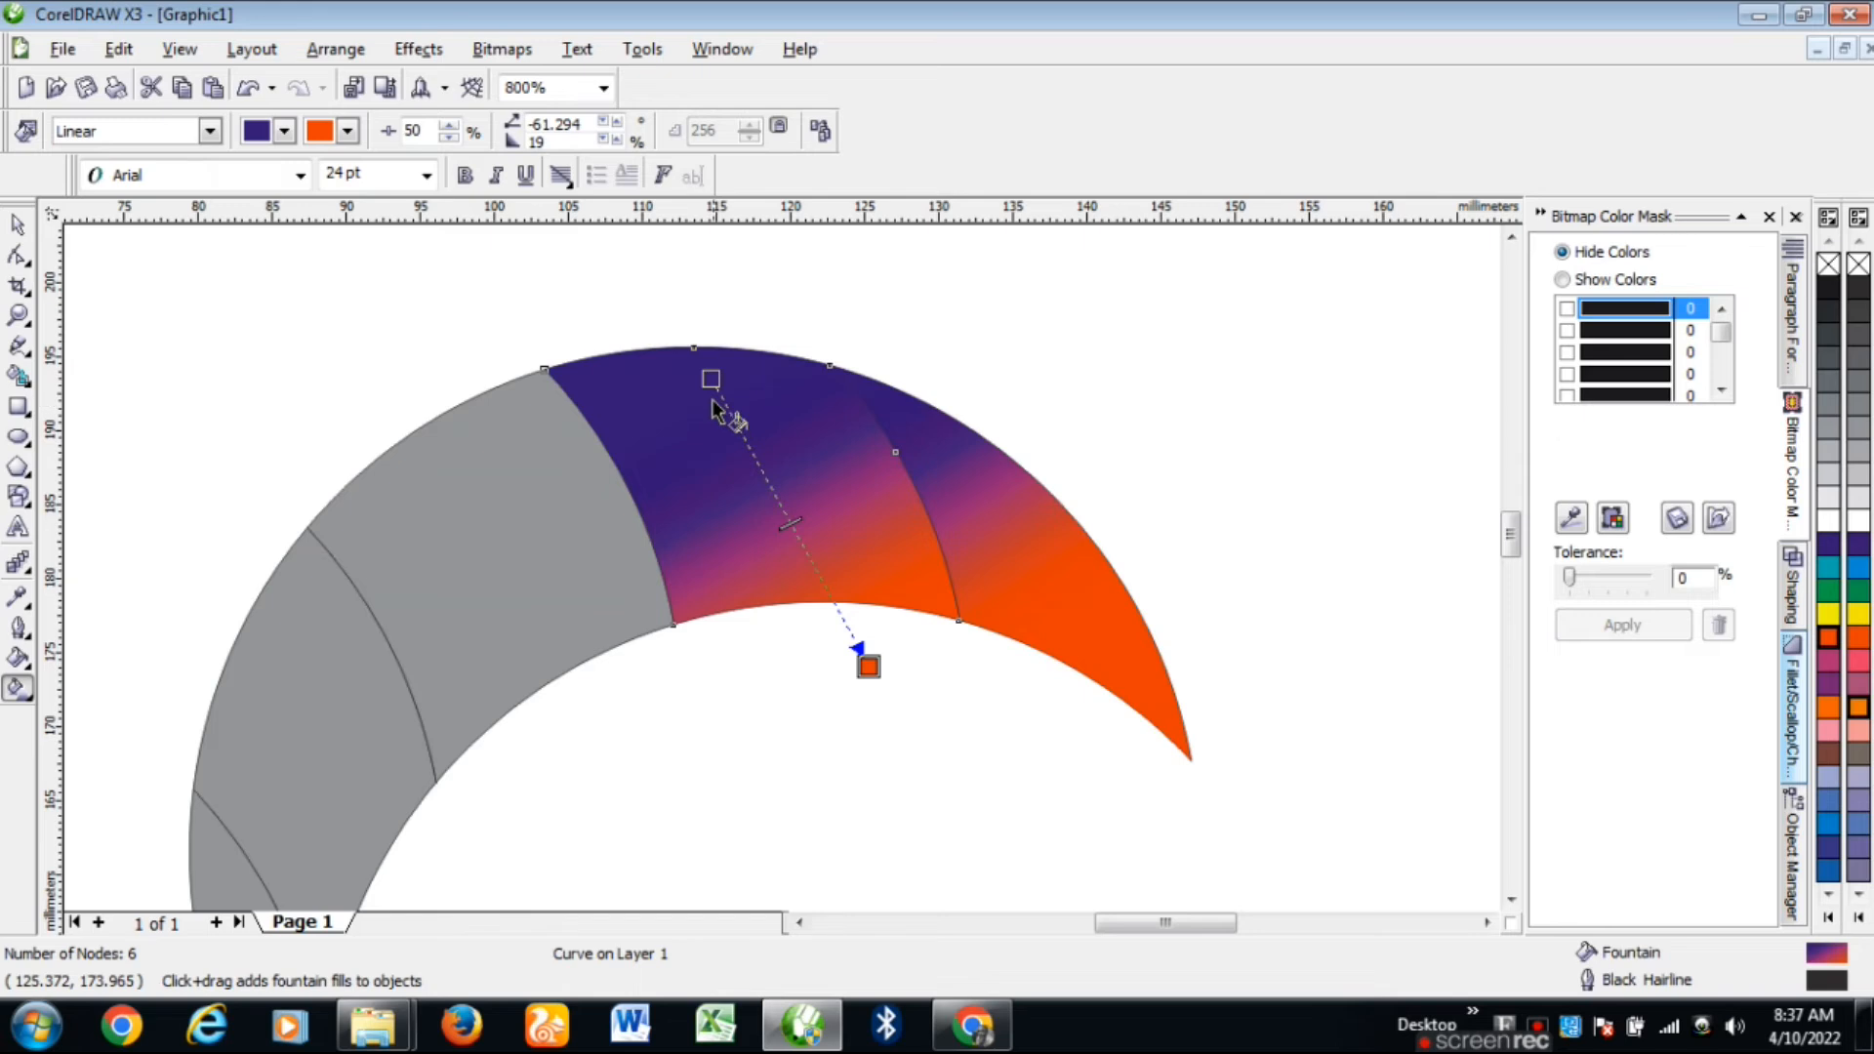
pyautogui.moveTo(710, 378); pyautogui.dragTo(626, 361)
pyautogui.moveTo(749, 519); pyautogui.dragTo(777, 542)
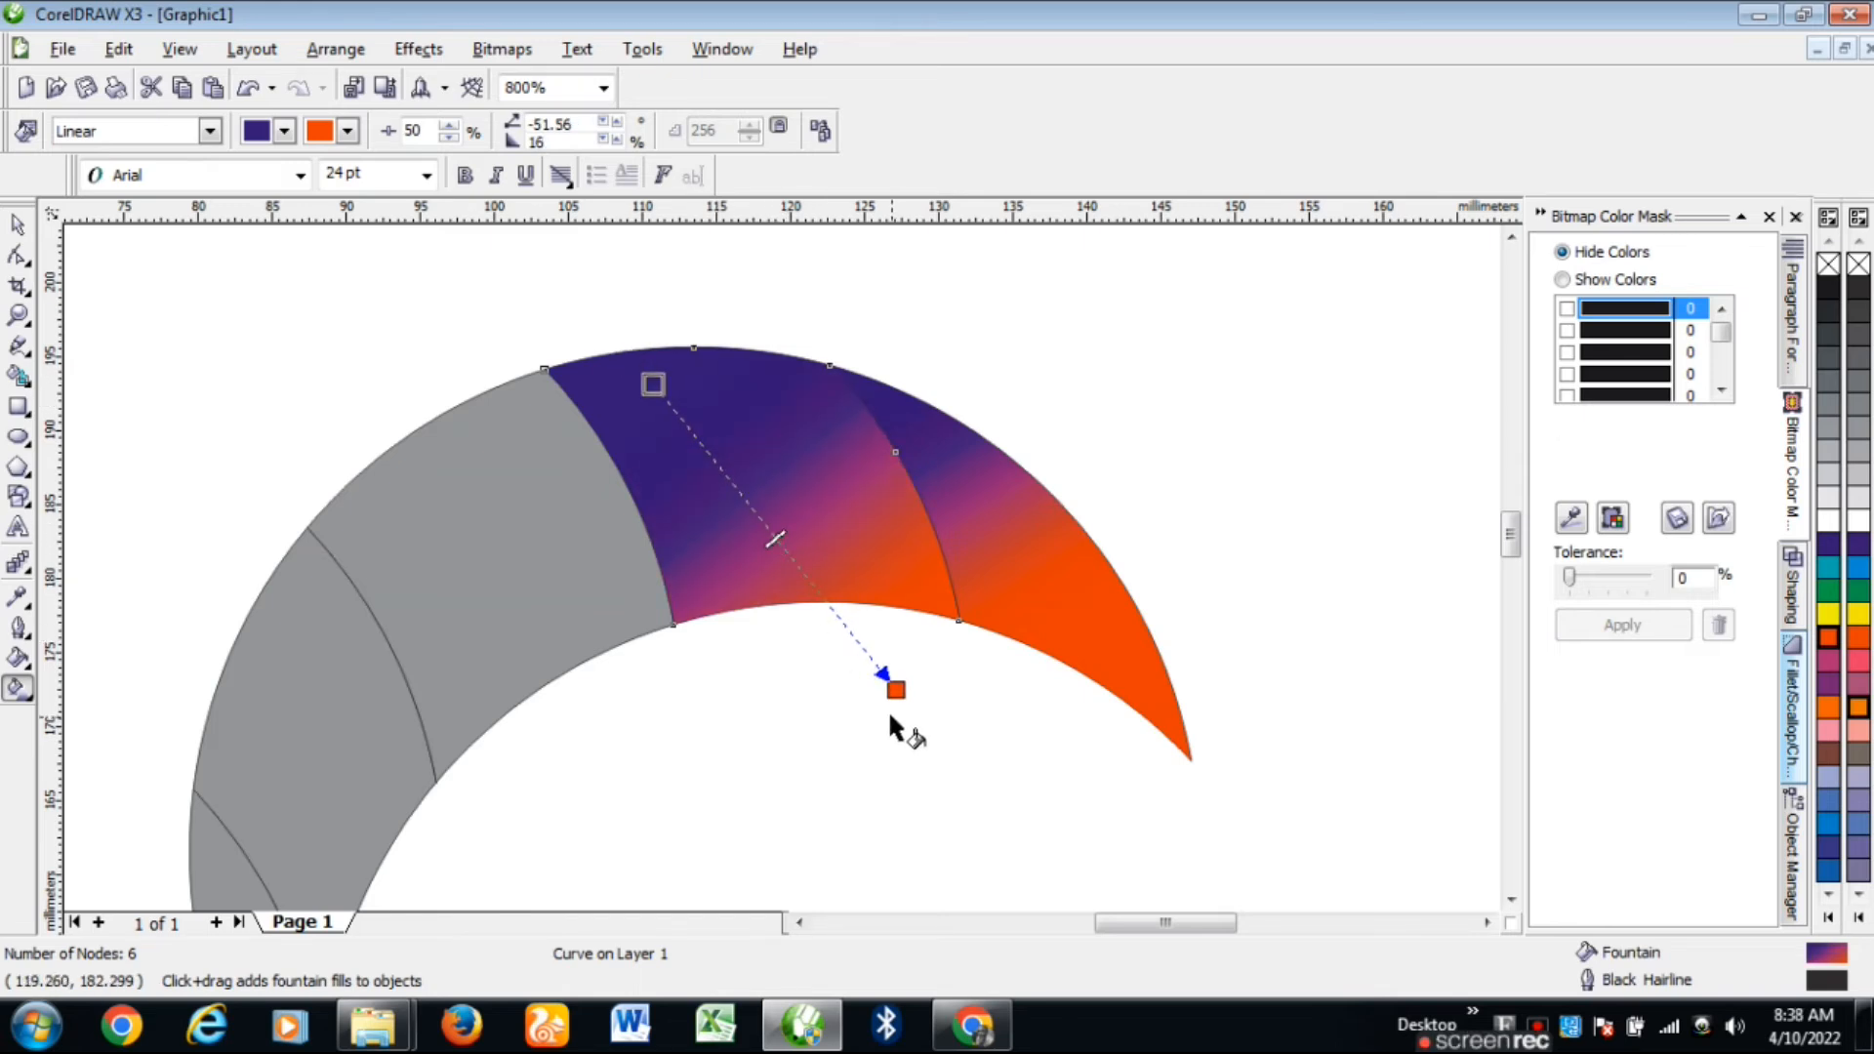
pyautogui.moveTo(894, 690); pyautogui.dragTo(905, 701)
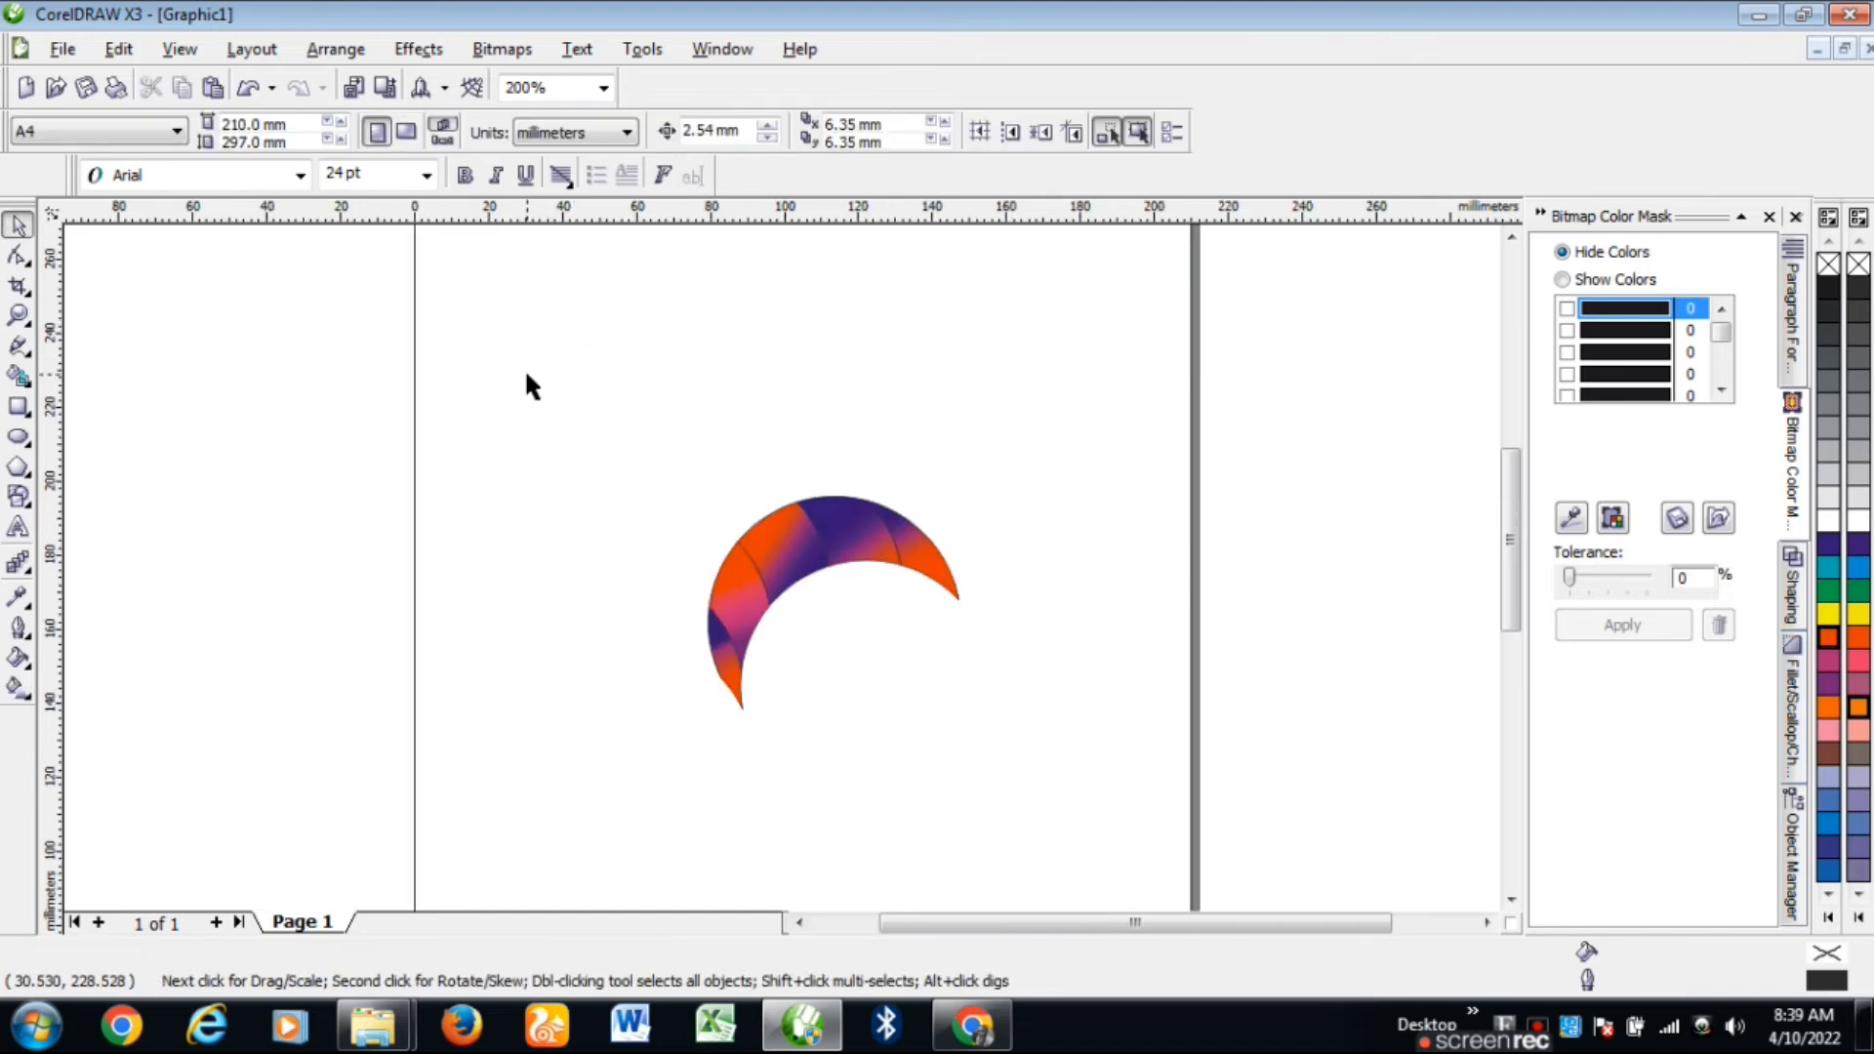
# Step: Select all five crescent pieces, group them with Ctrl+G, then undo the grouping
pyautogui.moveTo(526, 375); pyautogui.dragTo(1133, 826)
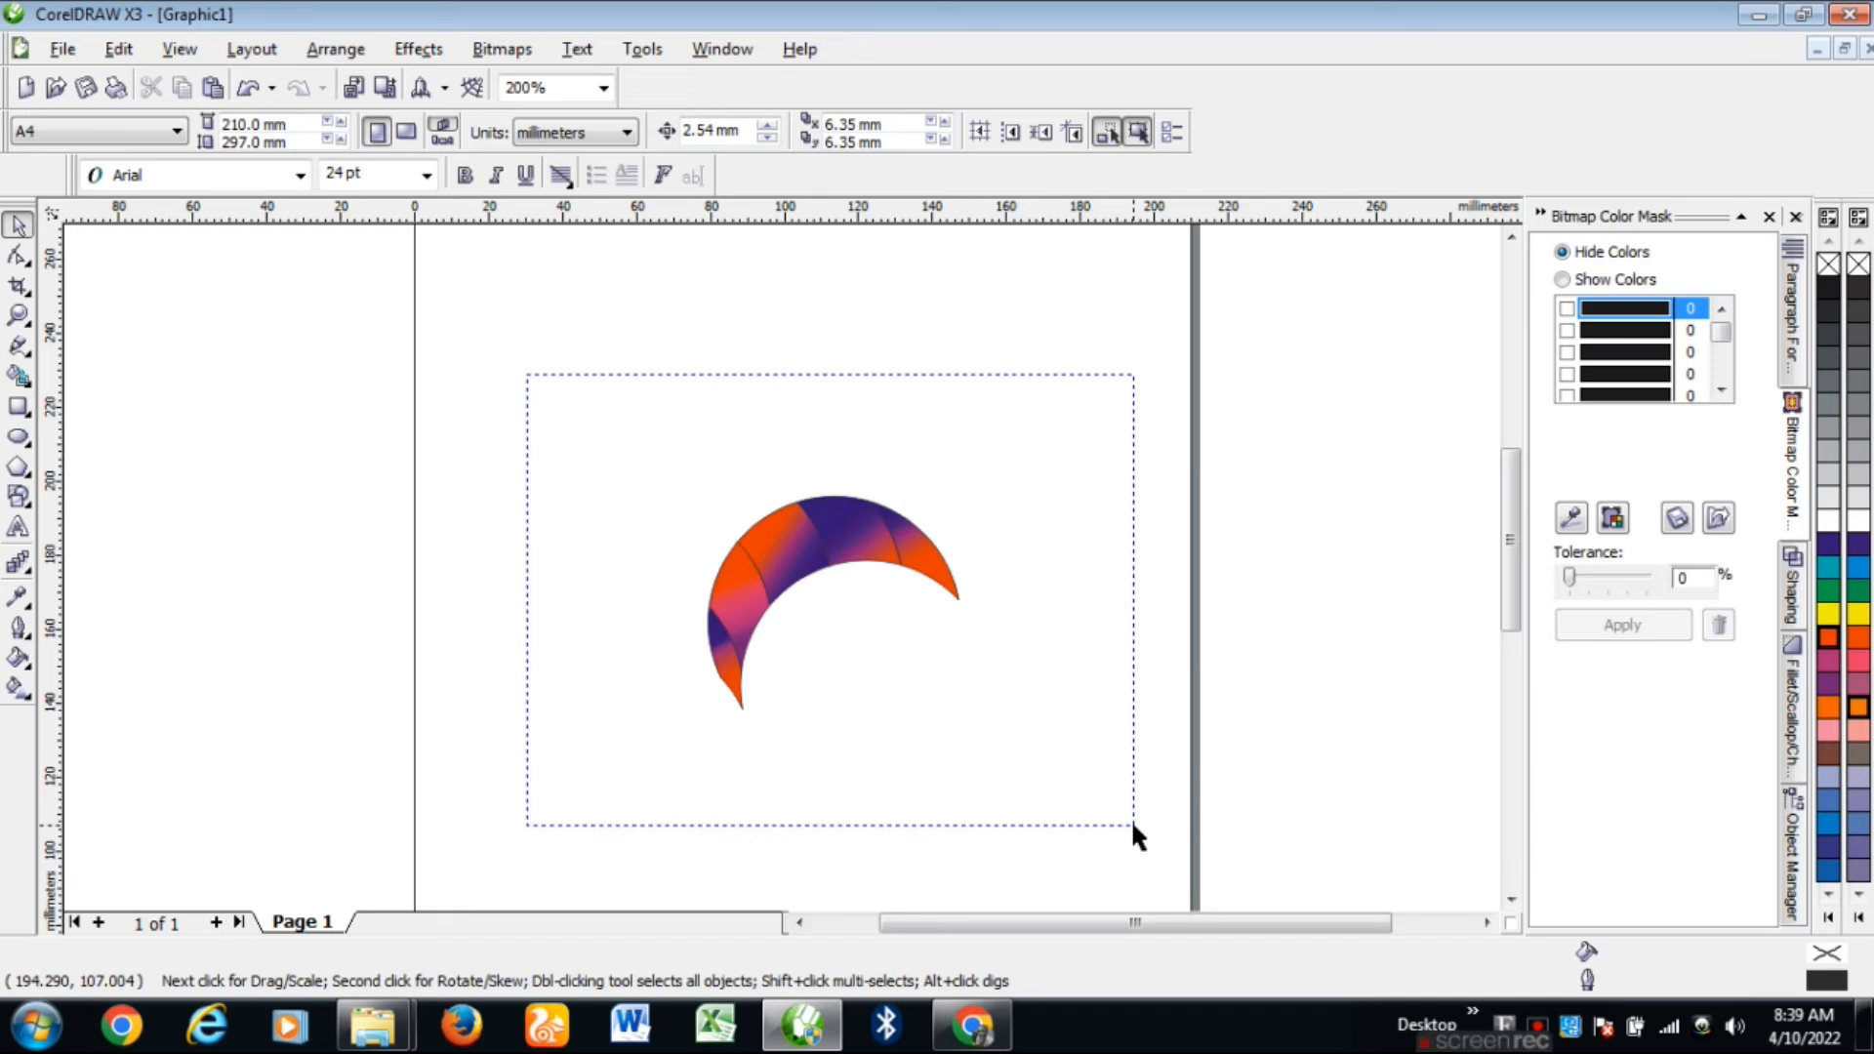
pyautogui.moveTo(1130, 822); pyautogui.dragTo(1130, 821)
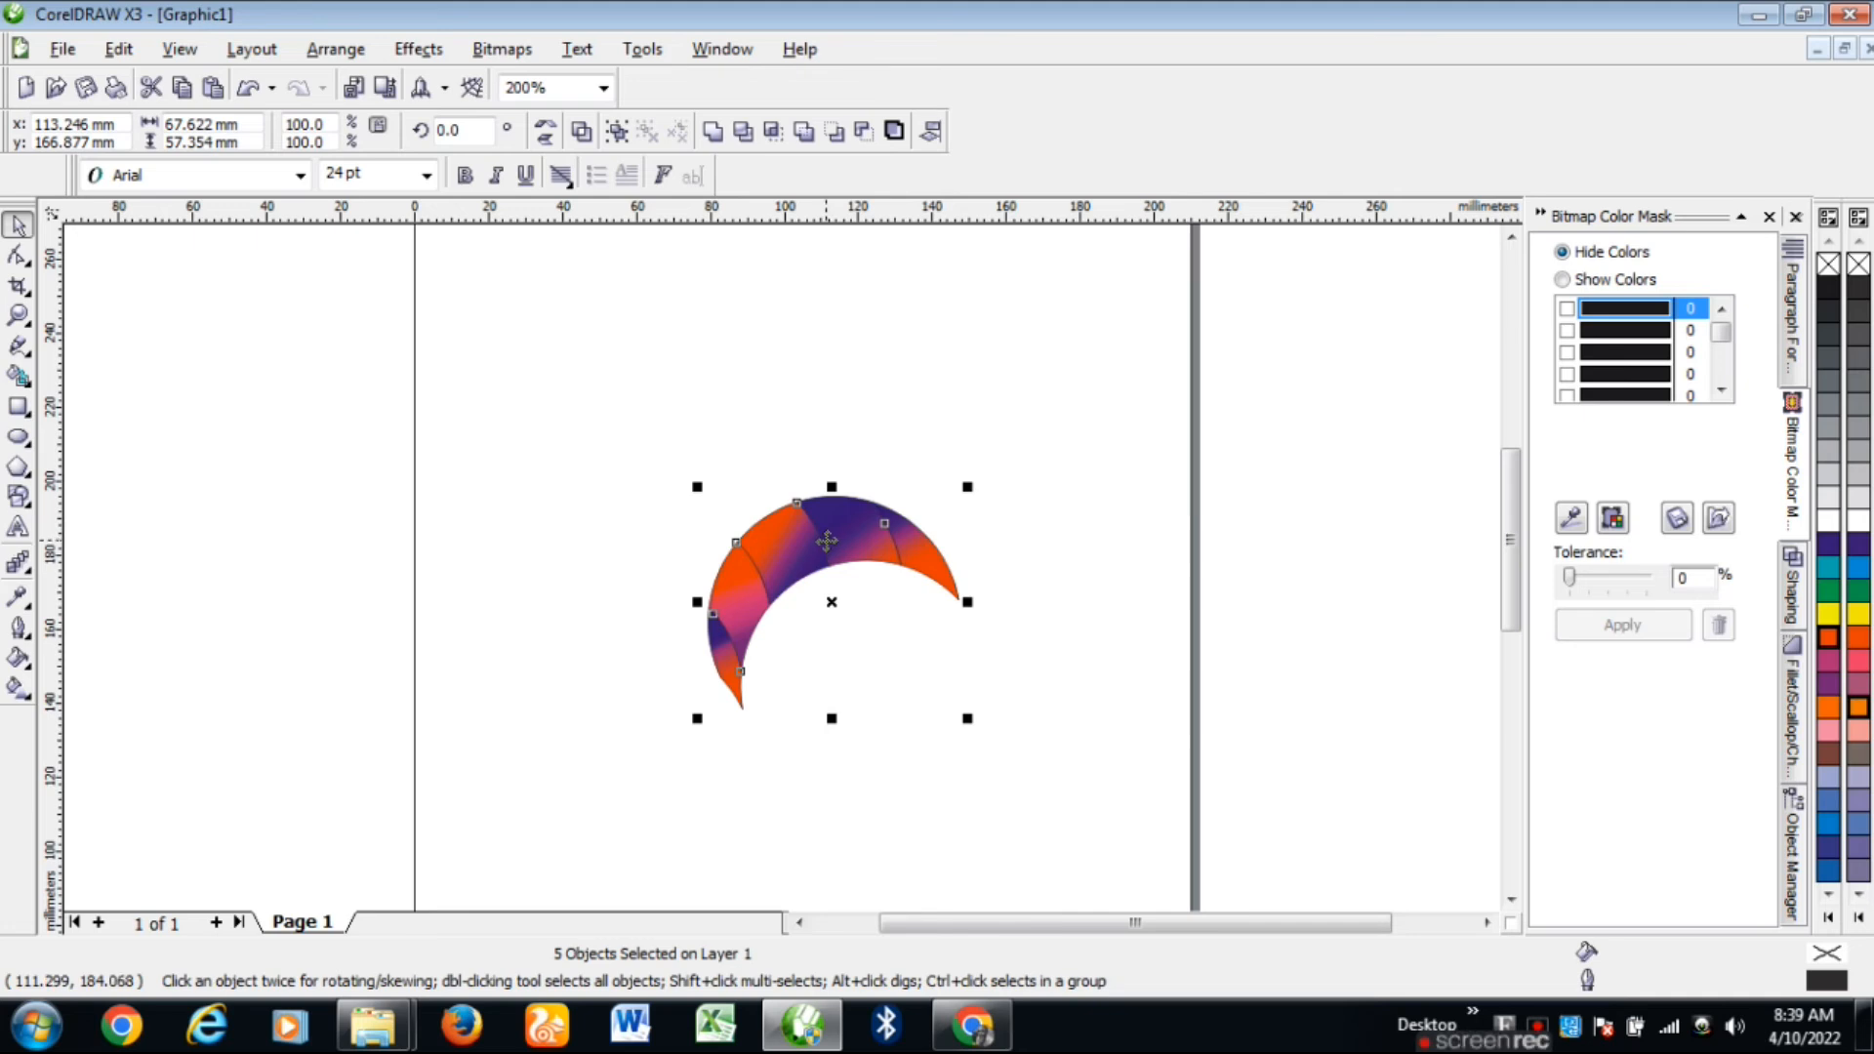
pyautogui.hotkey('ctrl', 'g')
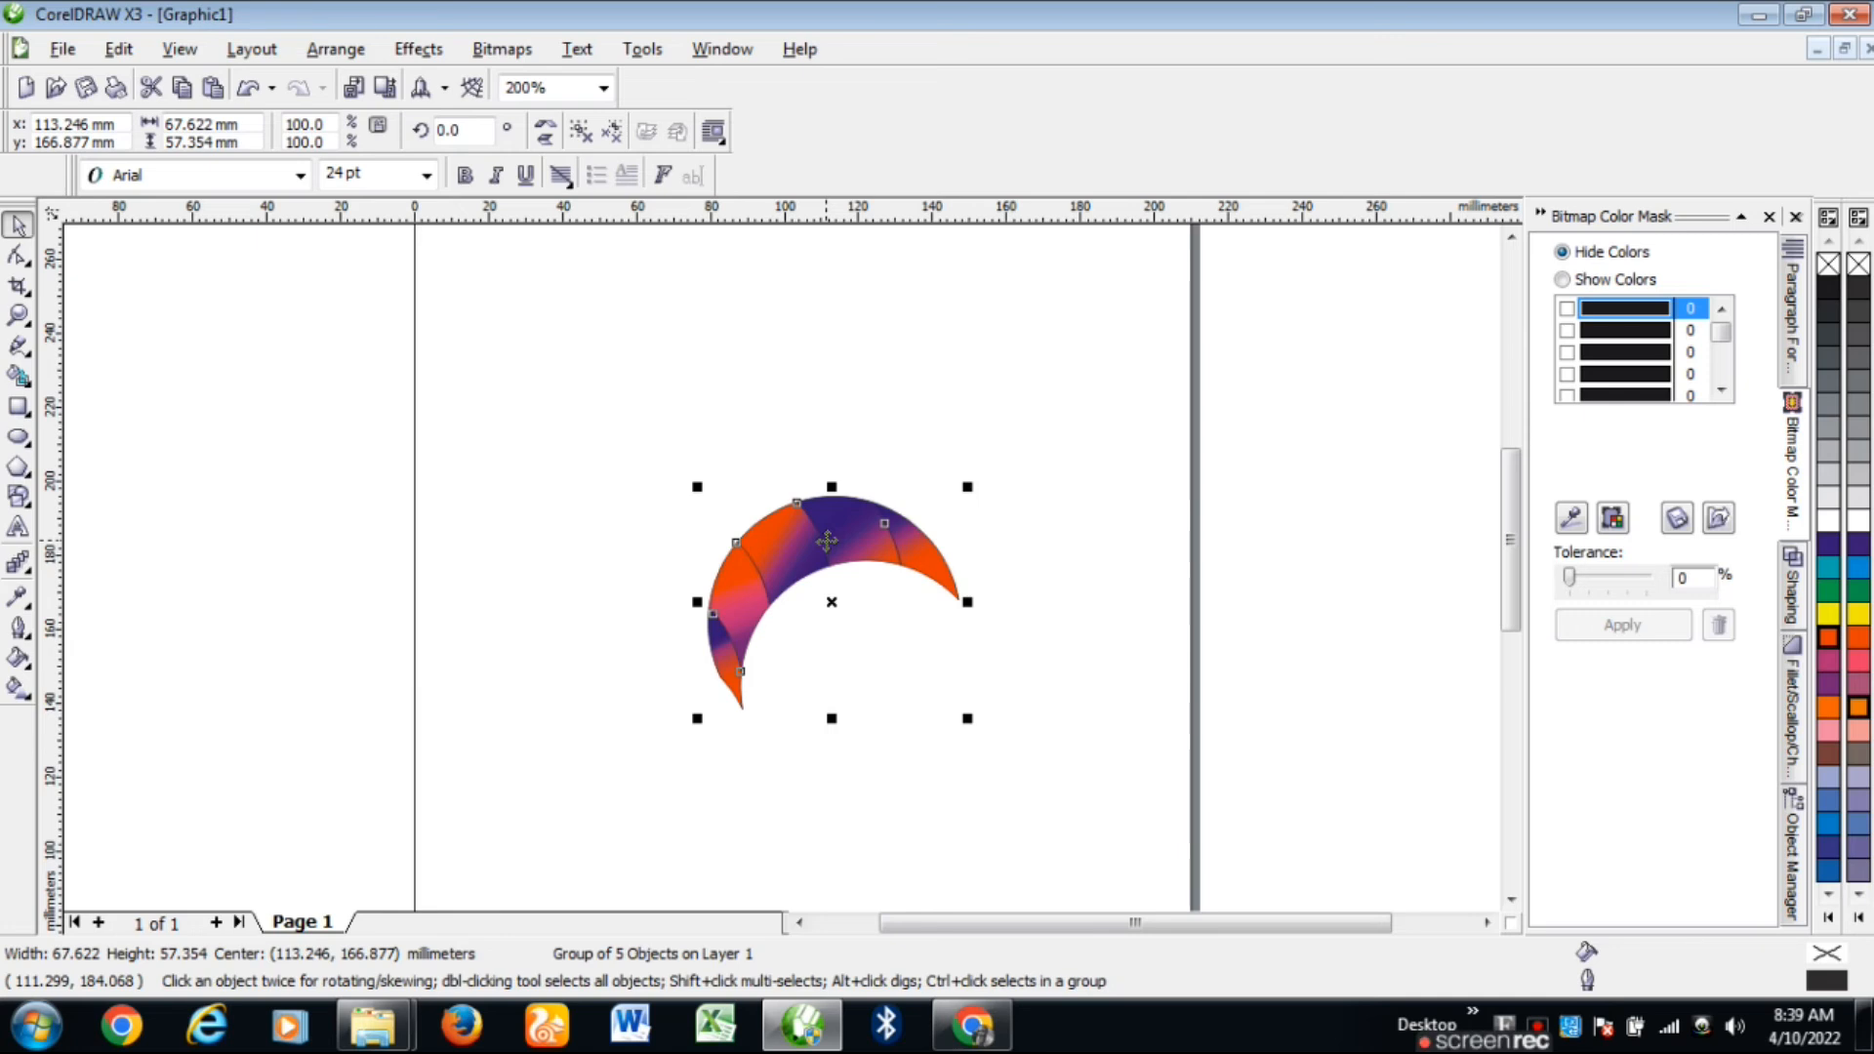
pyautogui.click(597, 561)
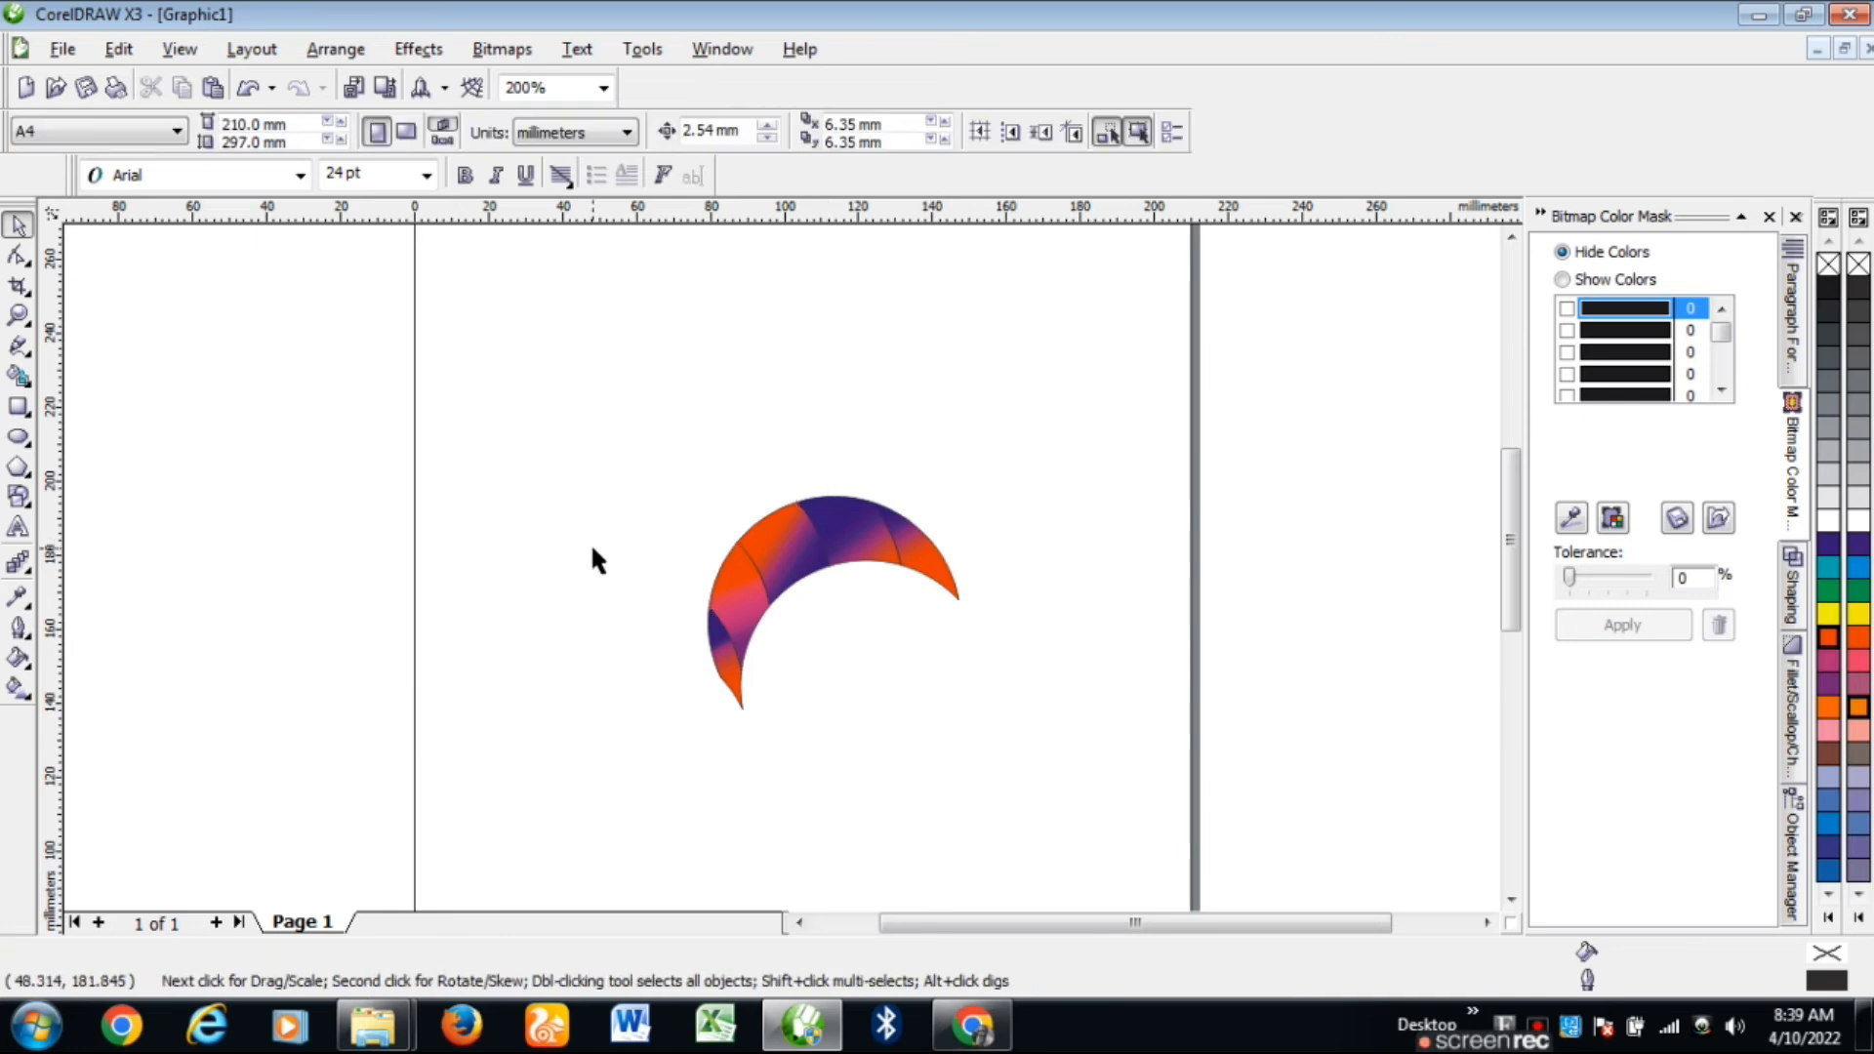
pyautogui.hotkey('ctrl', 'z')
pyautogui.click(620, 566)
# Step: Reselect the five crescent pieces and group them with the right-click Group command
pyautogui.click(783, 554)
pyautogui.click(599, 441)
pyautogui.moveTo(589, 406); pyautogui.dragTo(991, 748)
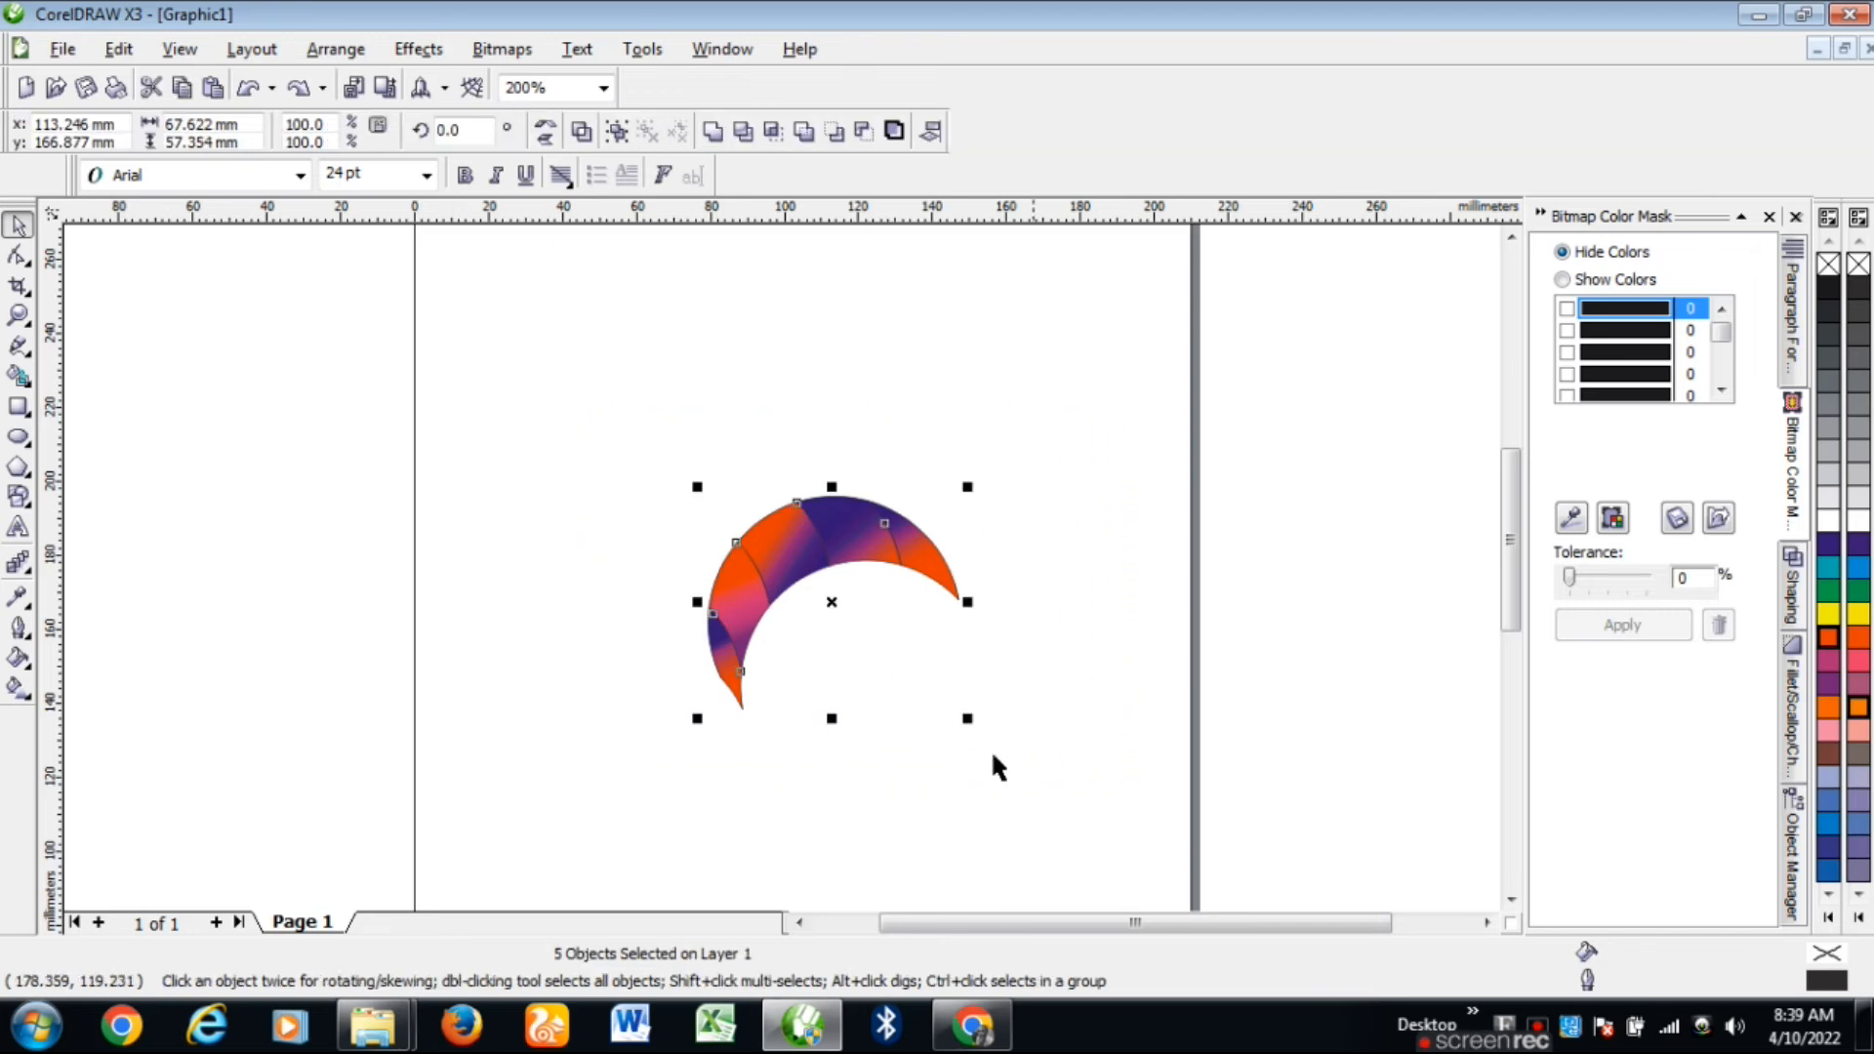
pyautogui.rightClick(783, 563)
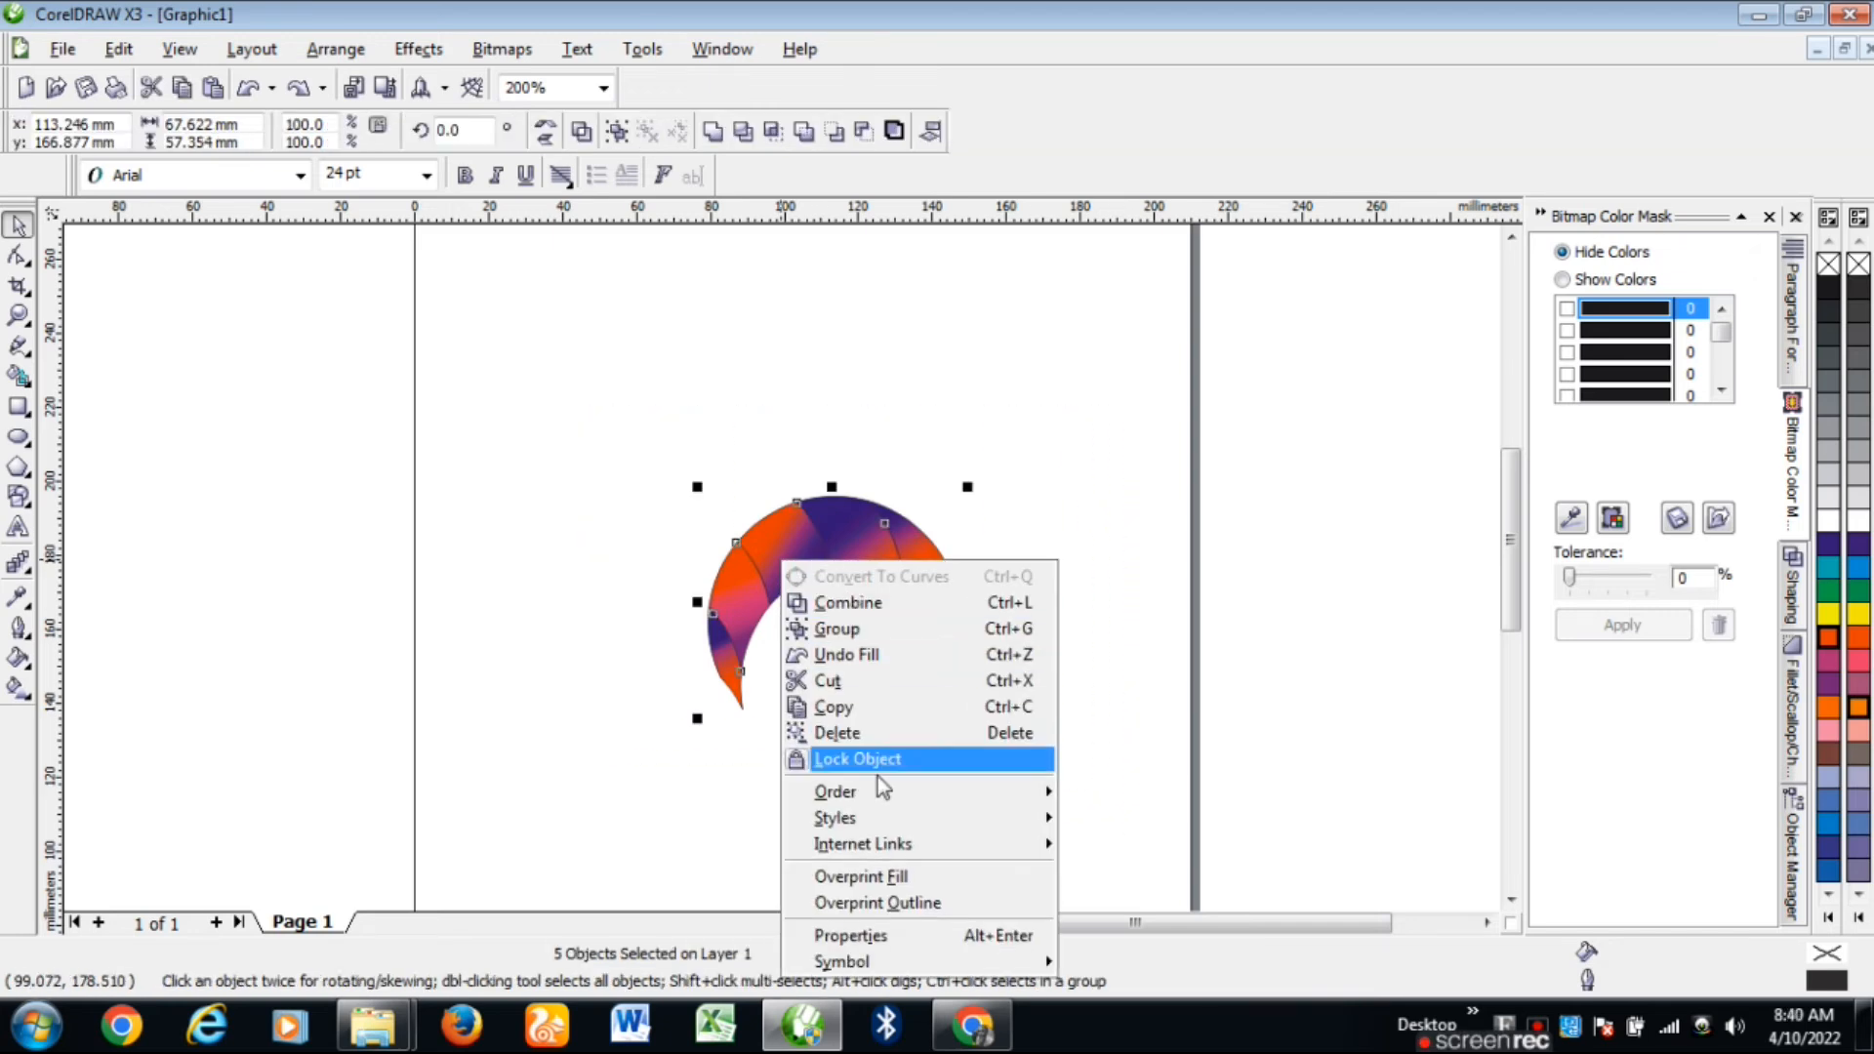
pyautogui.click(830, 630)
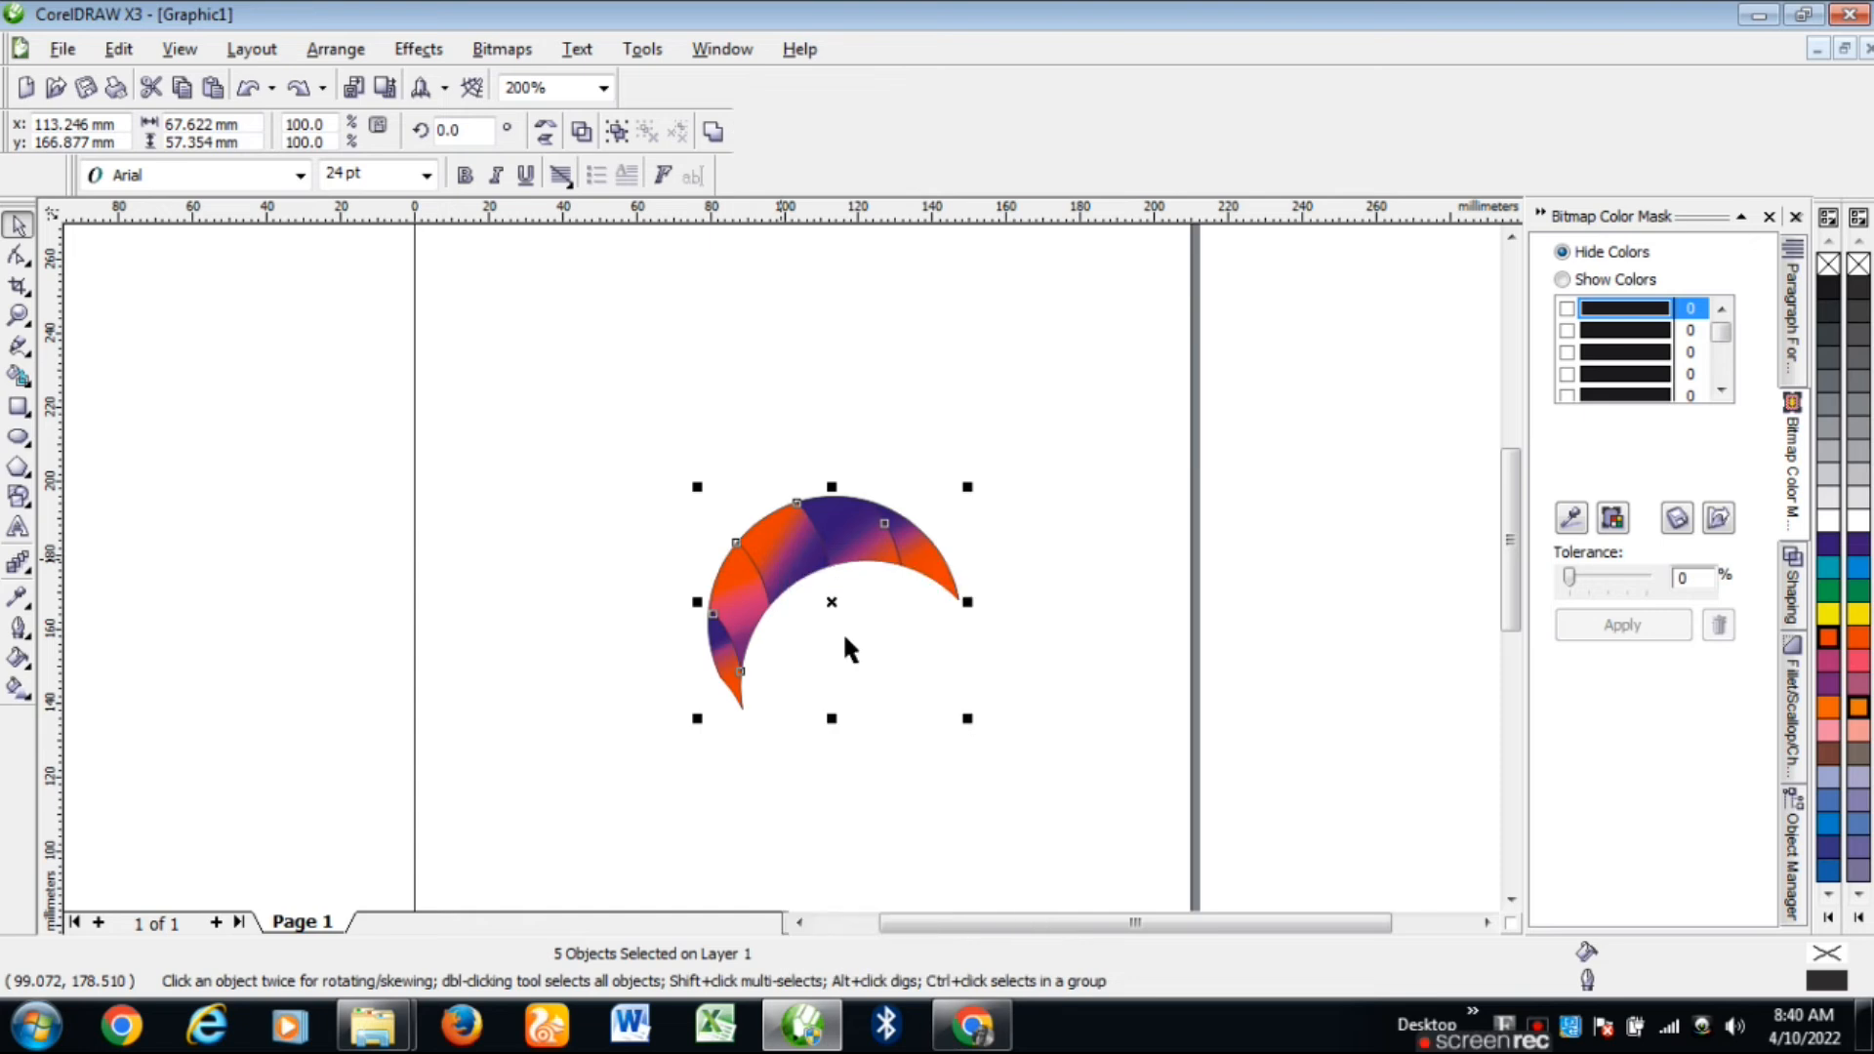
# Step: Put the crescent group in rotation mode and move its rotation centre to the lower tip
pyautogui.click(826, 558)
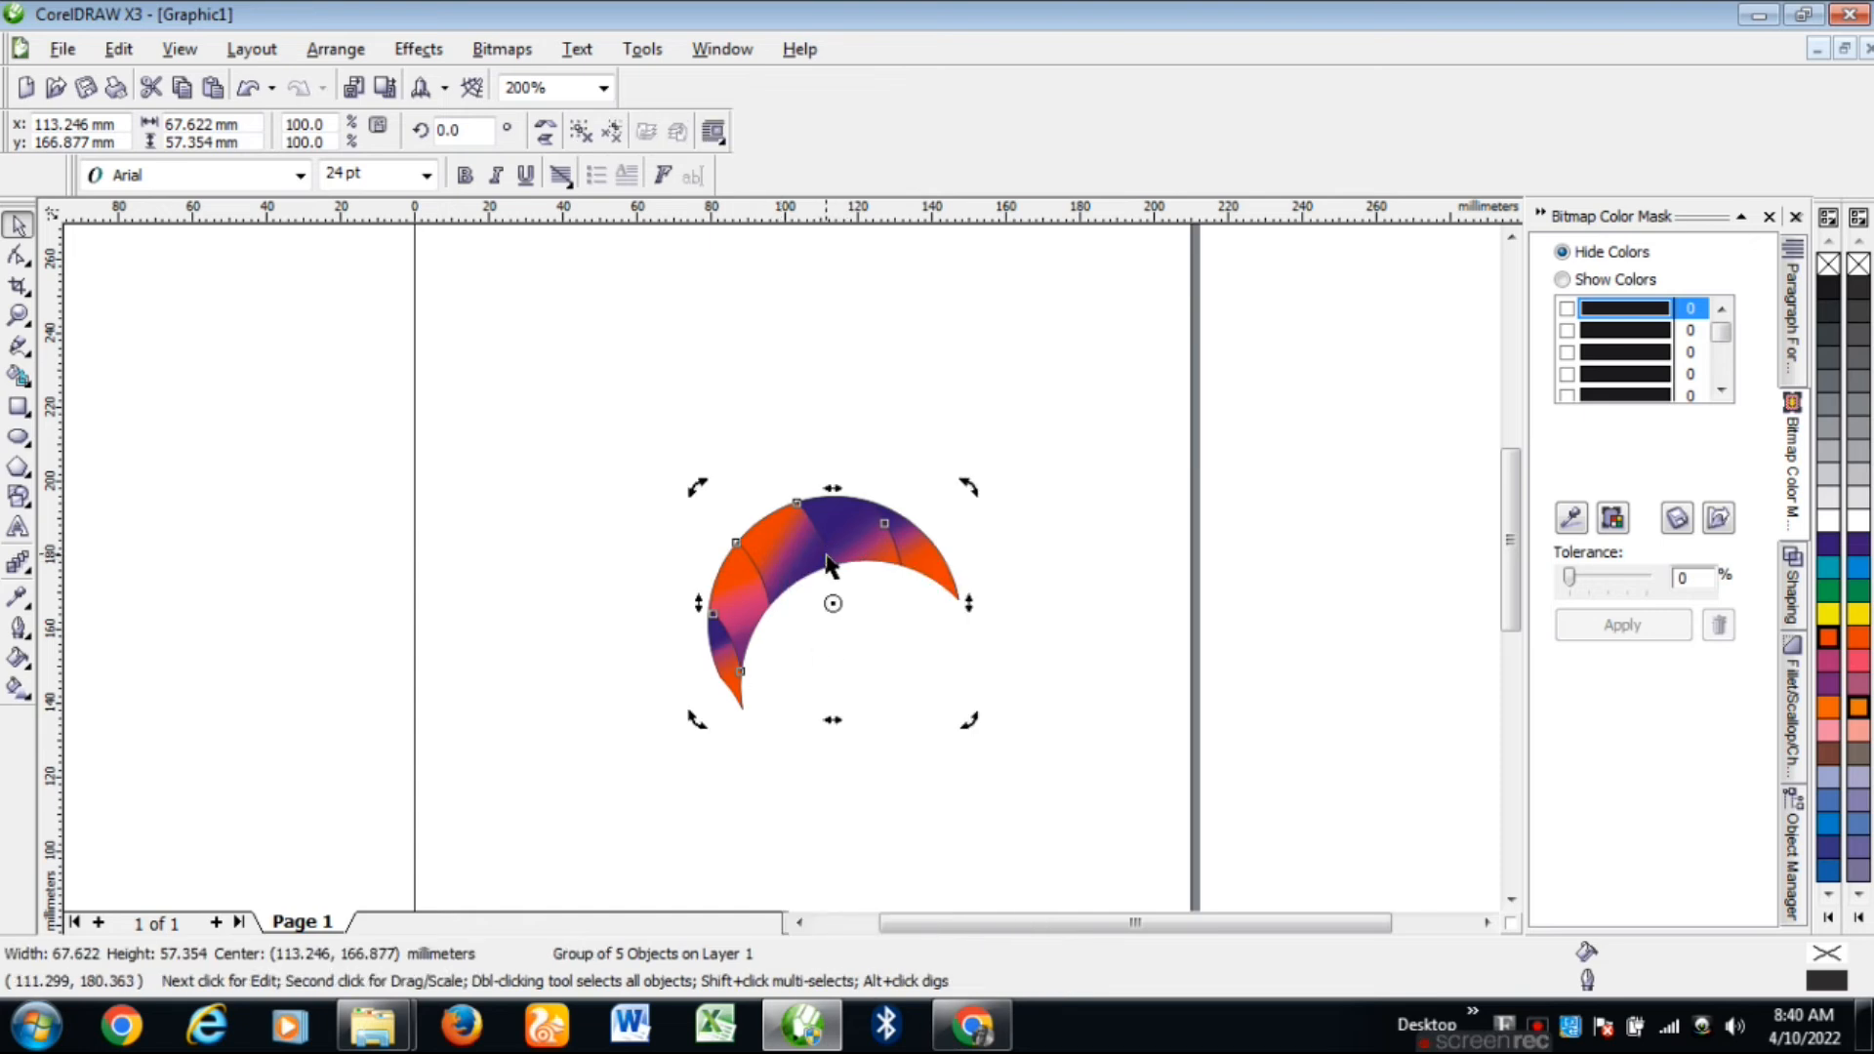
pyautogui.click(825, 542)
pyautogui.click(609, 530)
pyautogui.click(866, 556)
pyautogui.click(840, 555)
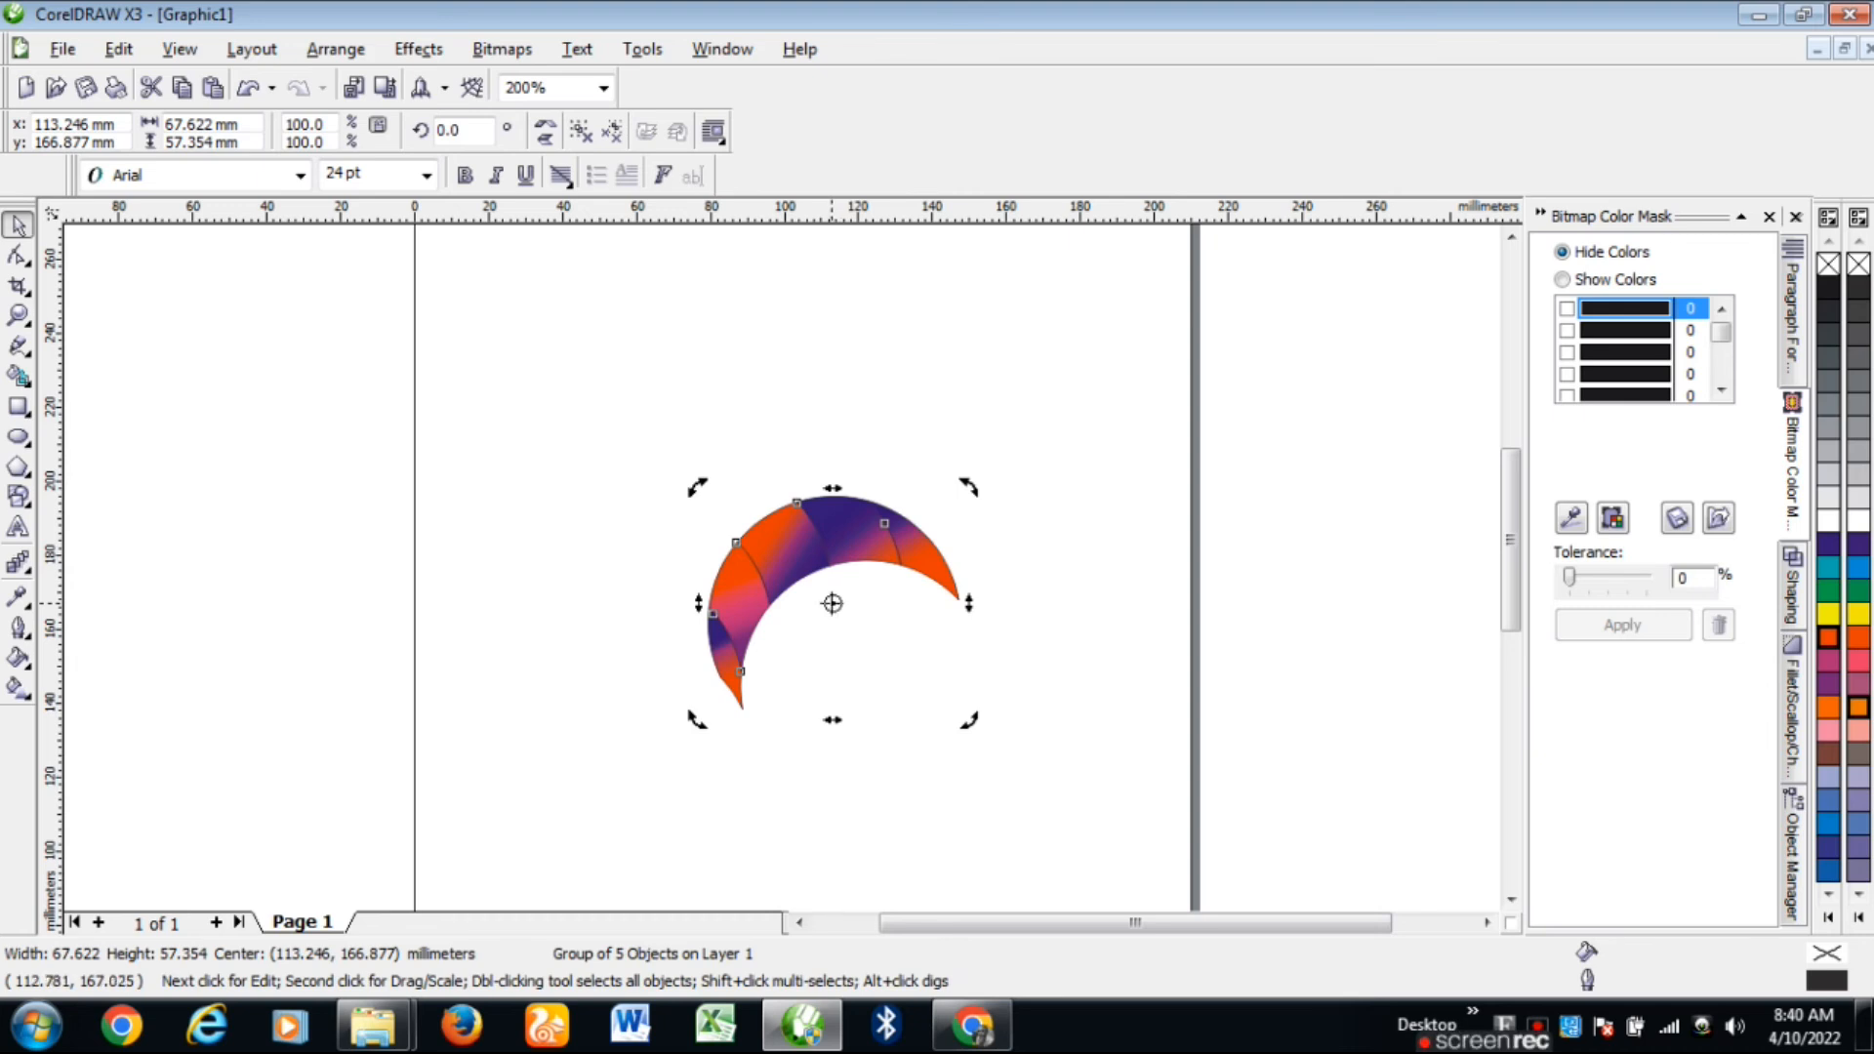
pyautogui.moveTo(831, 603); pyautogui.dragTo(738, 703)
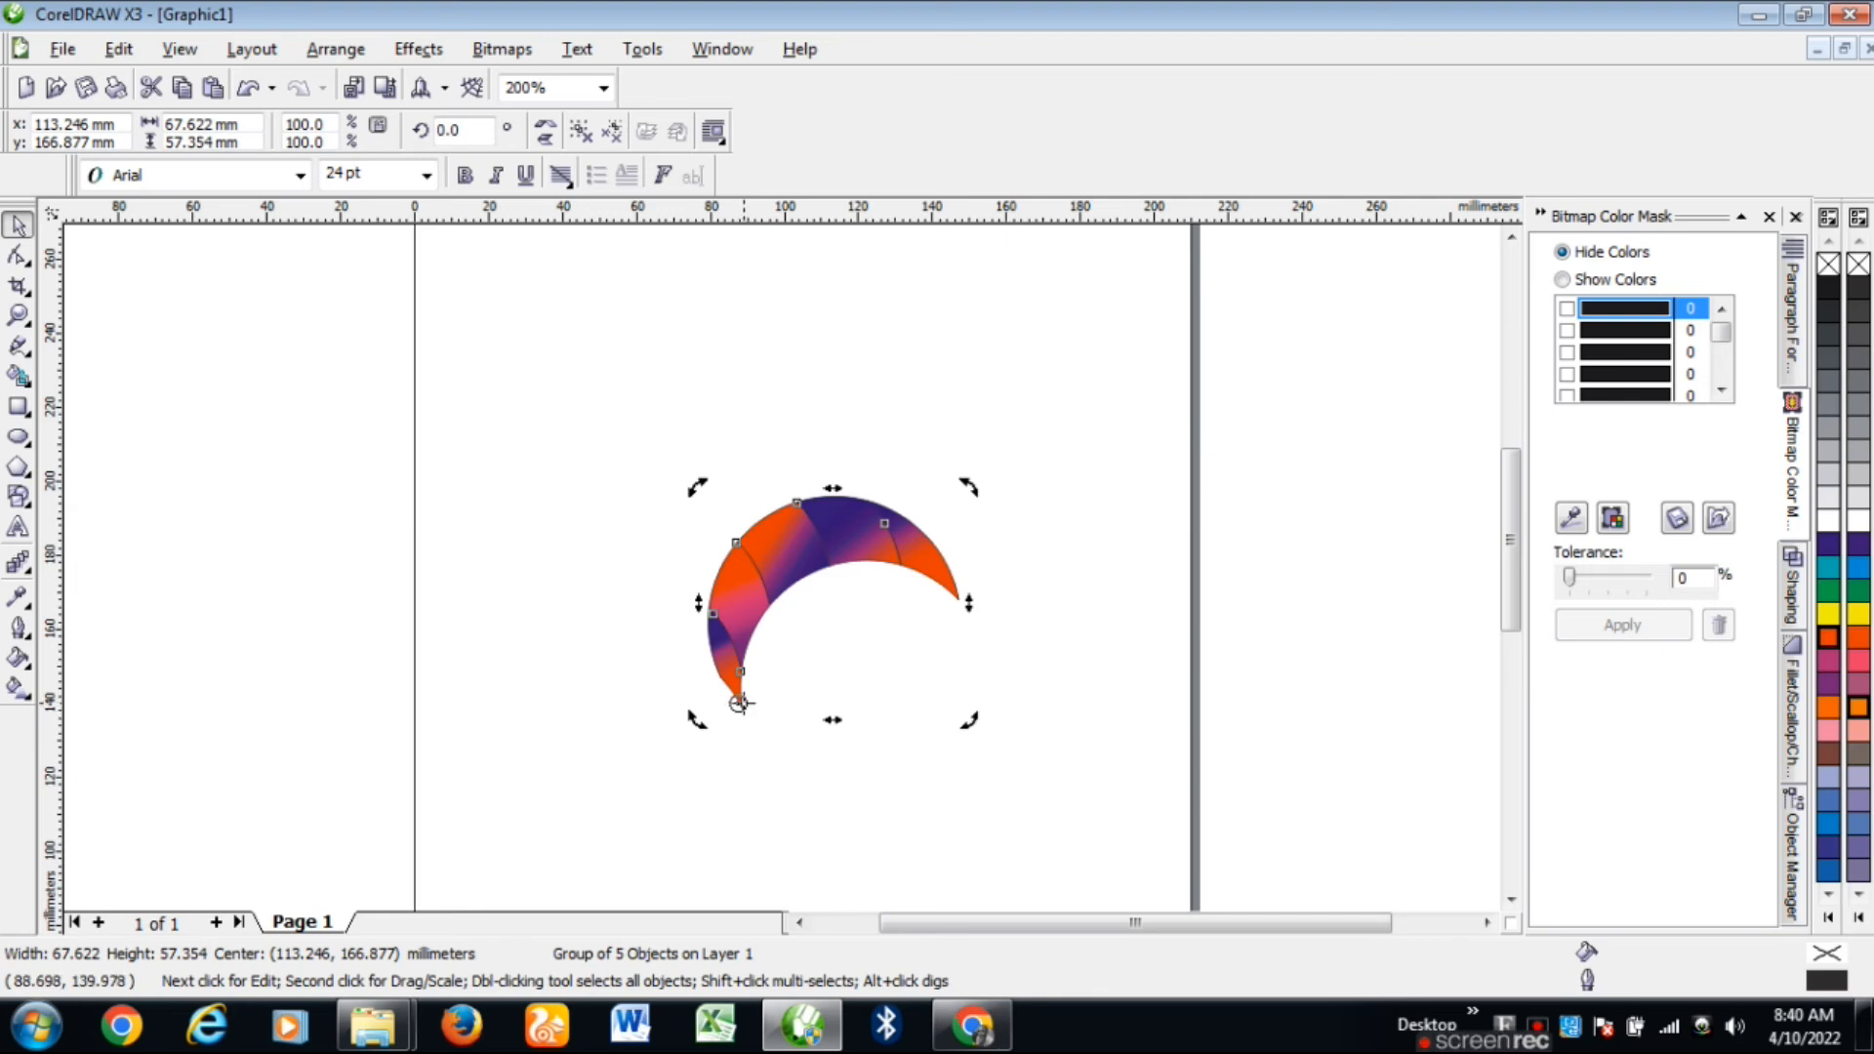
# Step: Rotate a copy around the tip and repeat with Ctrl+R to complete the rosette
pyautogui.moveTo(973, 485); pyautogui.dragTo(1049, 612)
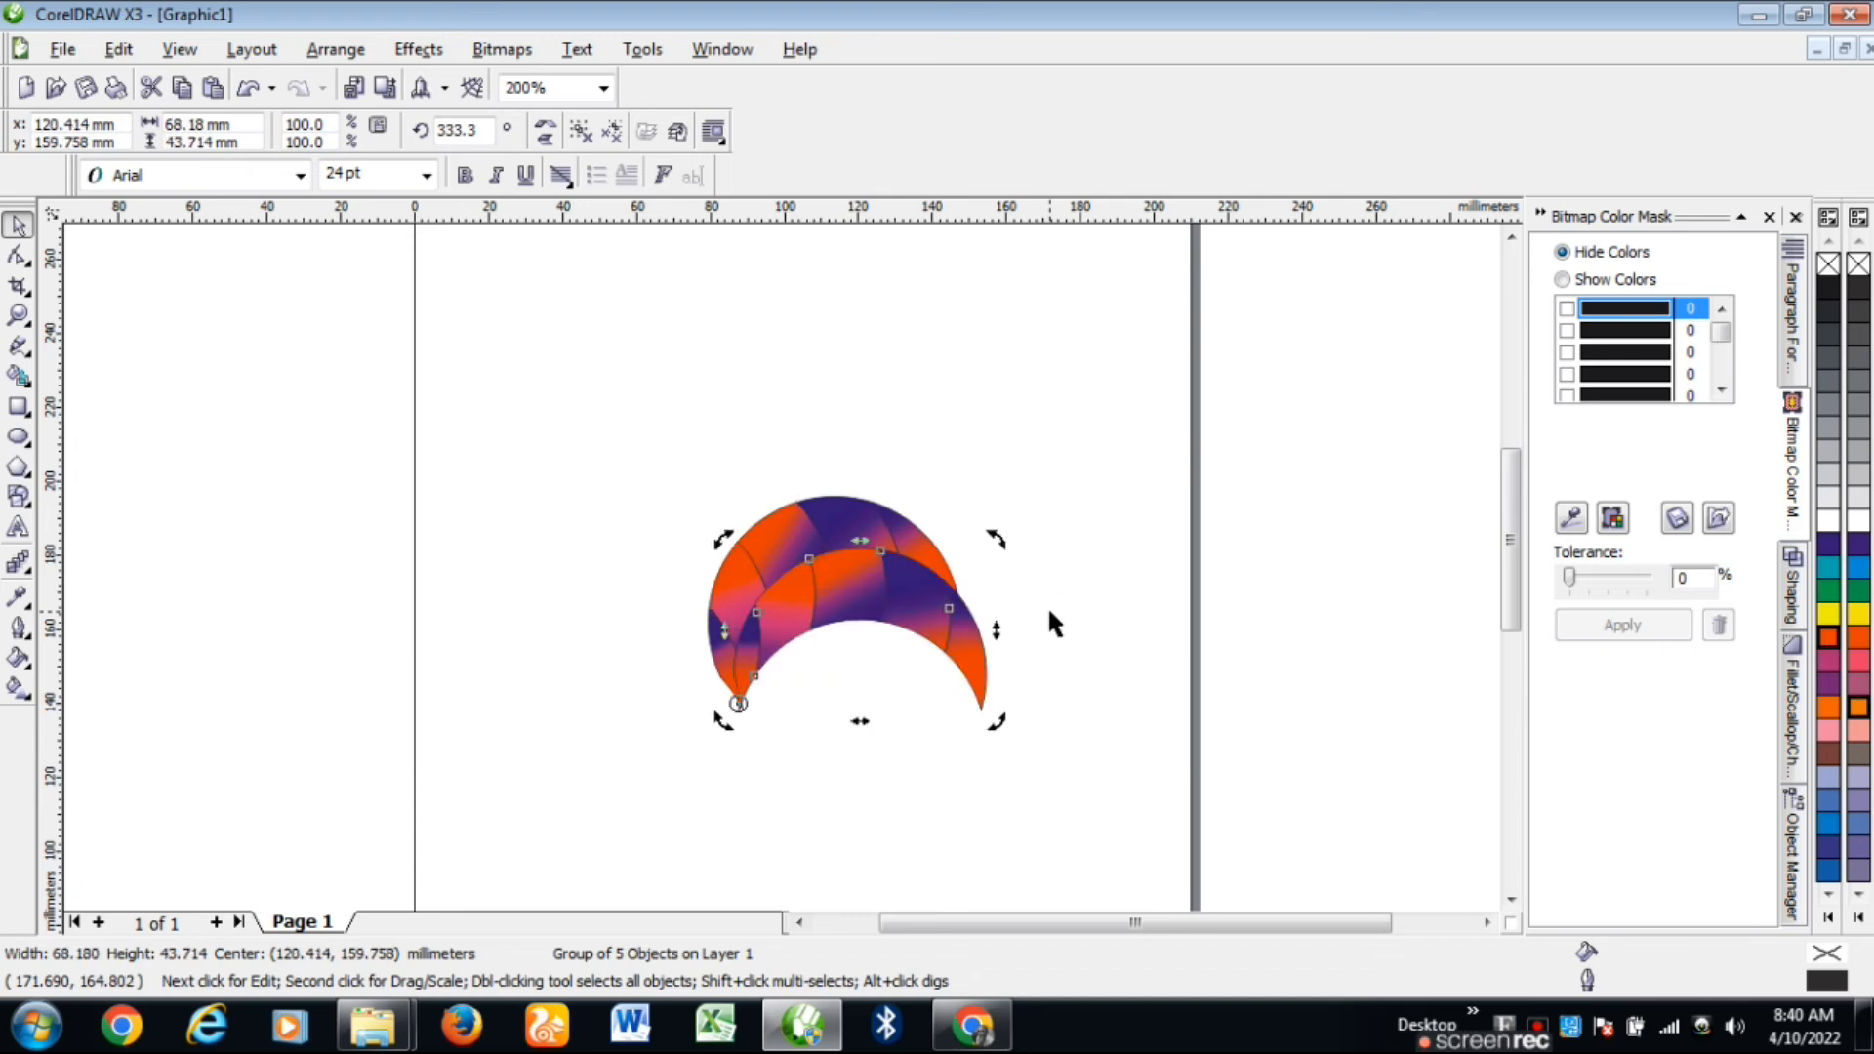
pyautogui.hotkey('ctrl', 'r')
pyautogui.hotkey('ctrl', 'r')
pyautogui.hotkey('ctrl', 'r')
pyautogui.hotkey('ctrl', 'r')
pyautogui.hotkey('ctrl', 'r')
pyautogui.hotkey('ctrl', 'r')
pyautogui.hotkey('ctrl', 'r')
pyautogui.hotkey('ctrl', 'r')
pyautogui.hotkey('ctrl', 'r')
pyautogui.hotkey('ctrl', 'r')
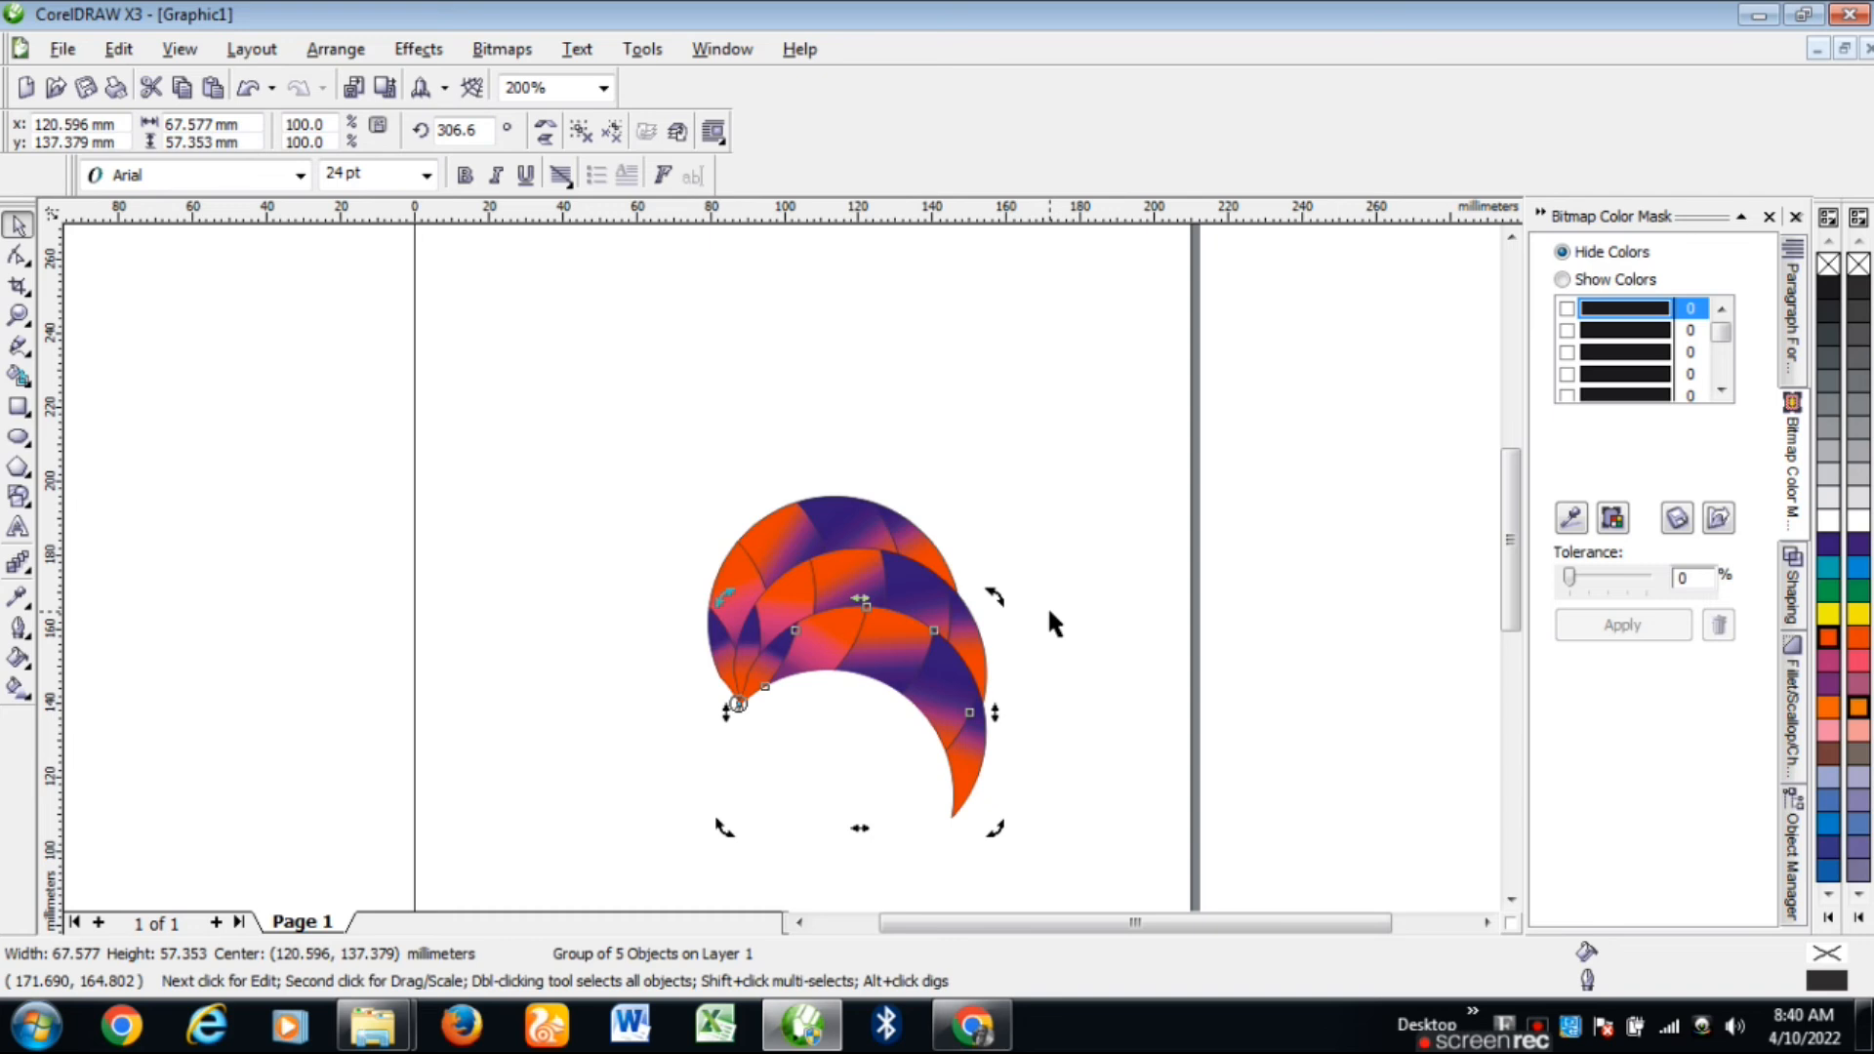
pyautogui.click(1511, 238)
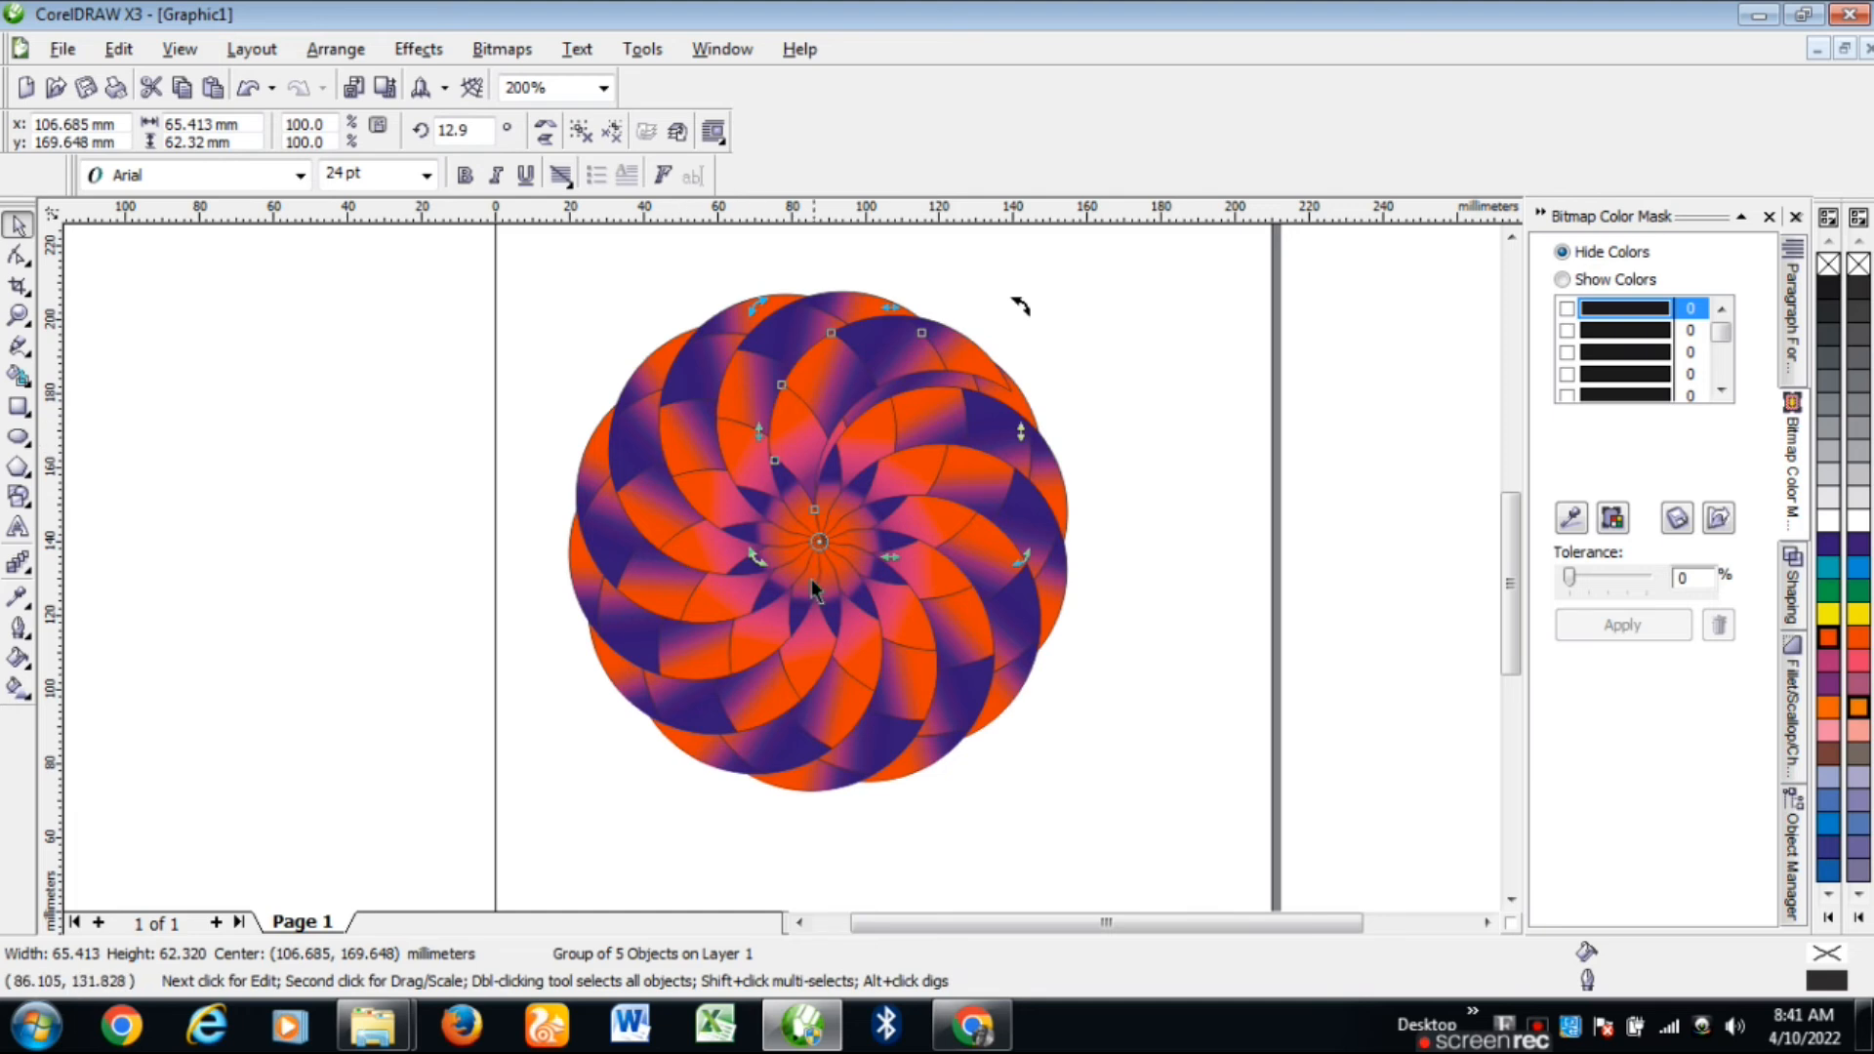
pyautogui.click(1153, 491)
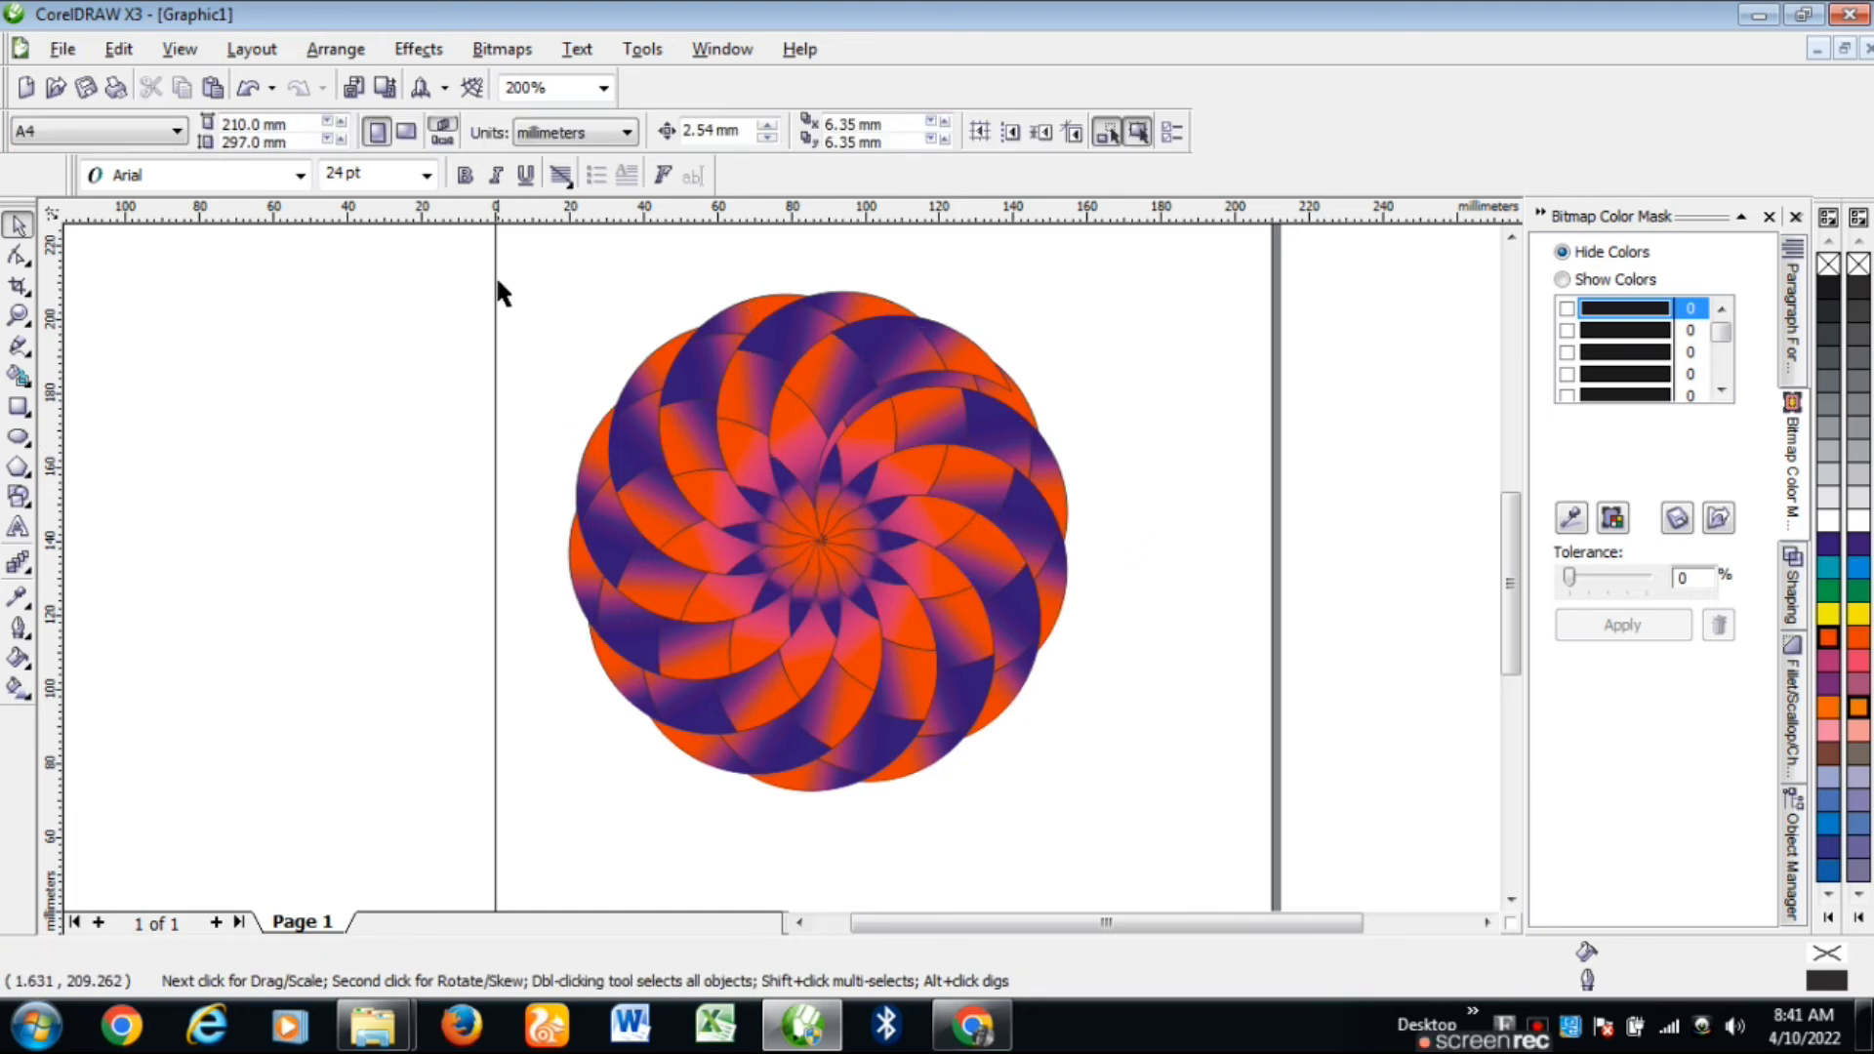
# Step: Select every petal of the flower and remove their outlines
pyautogui.moveTo(513, 263); pyautogui.dragTo(1207, 860)
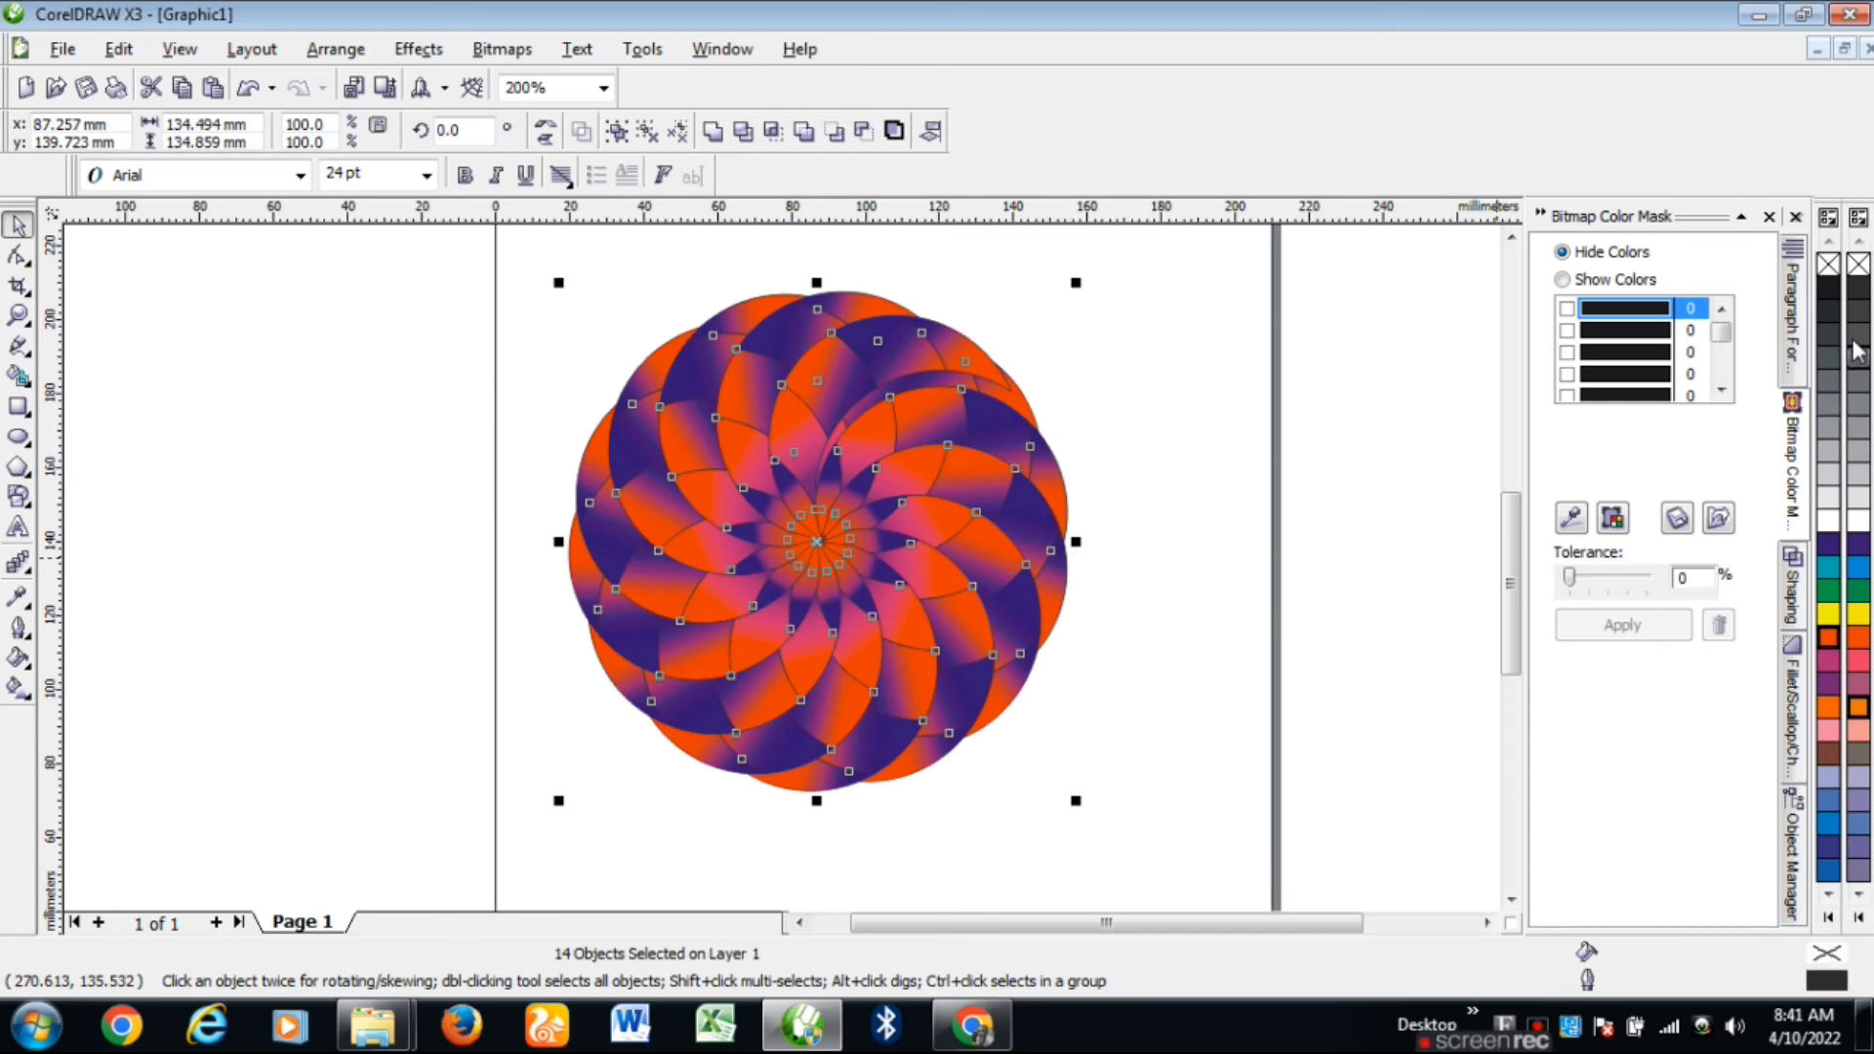
pyautogui.rightClick(1829, 271)
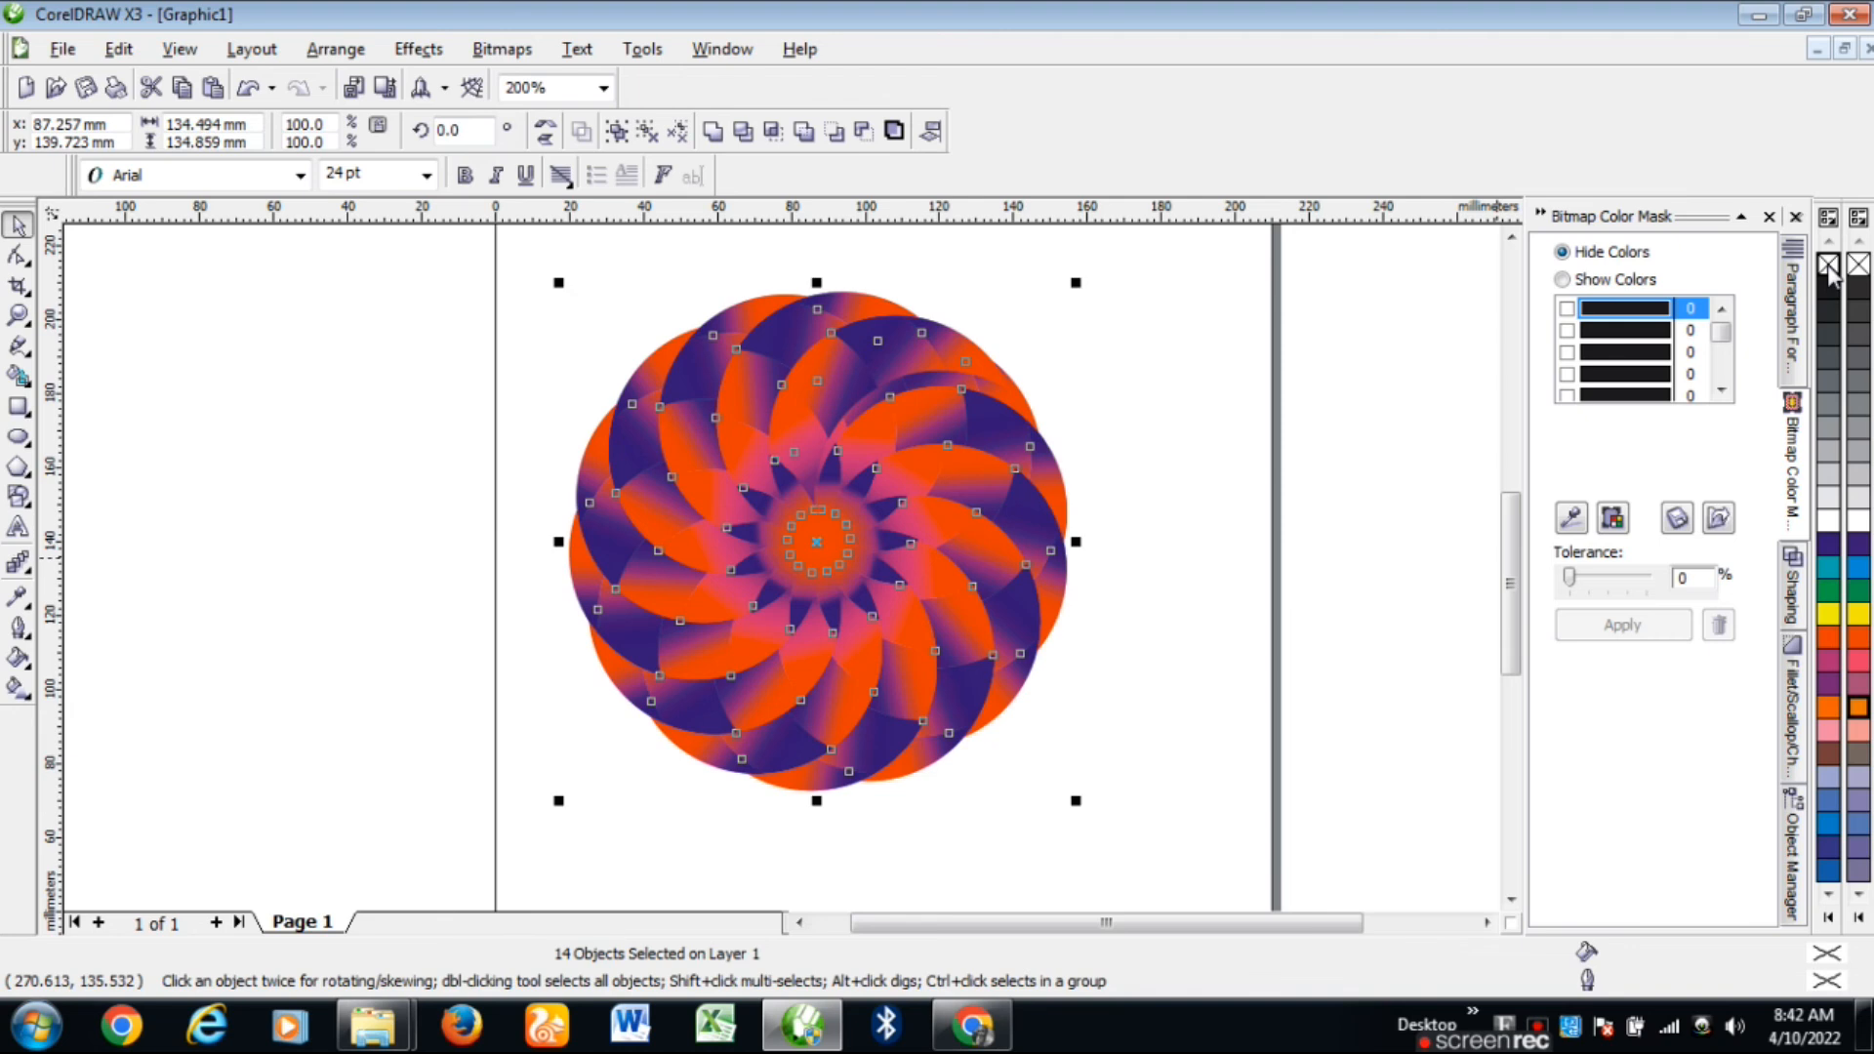
pyautogui.scroll(2, 1072, 538)
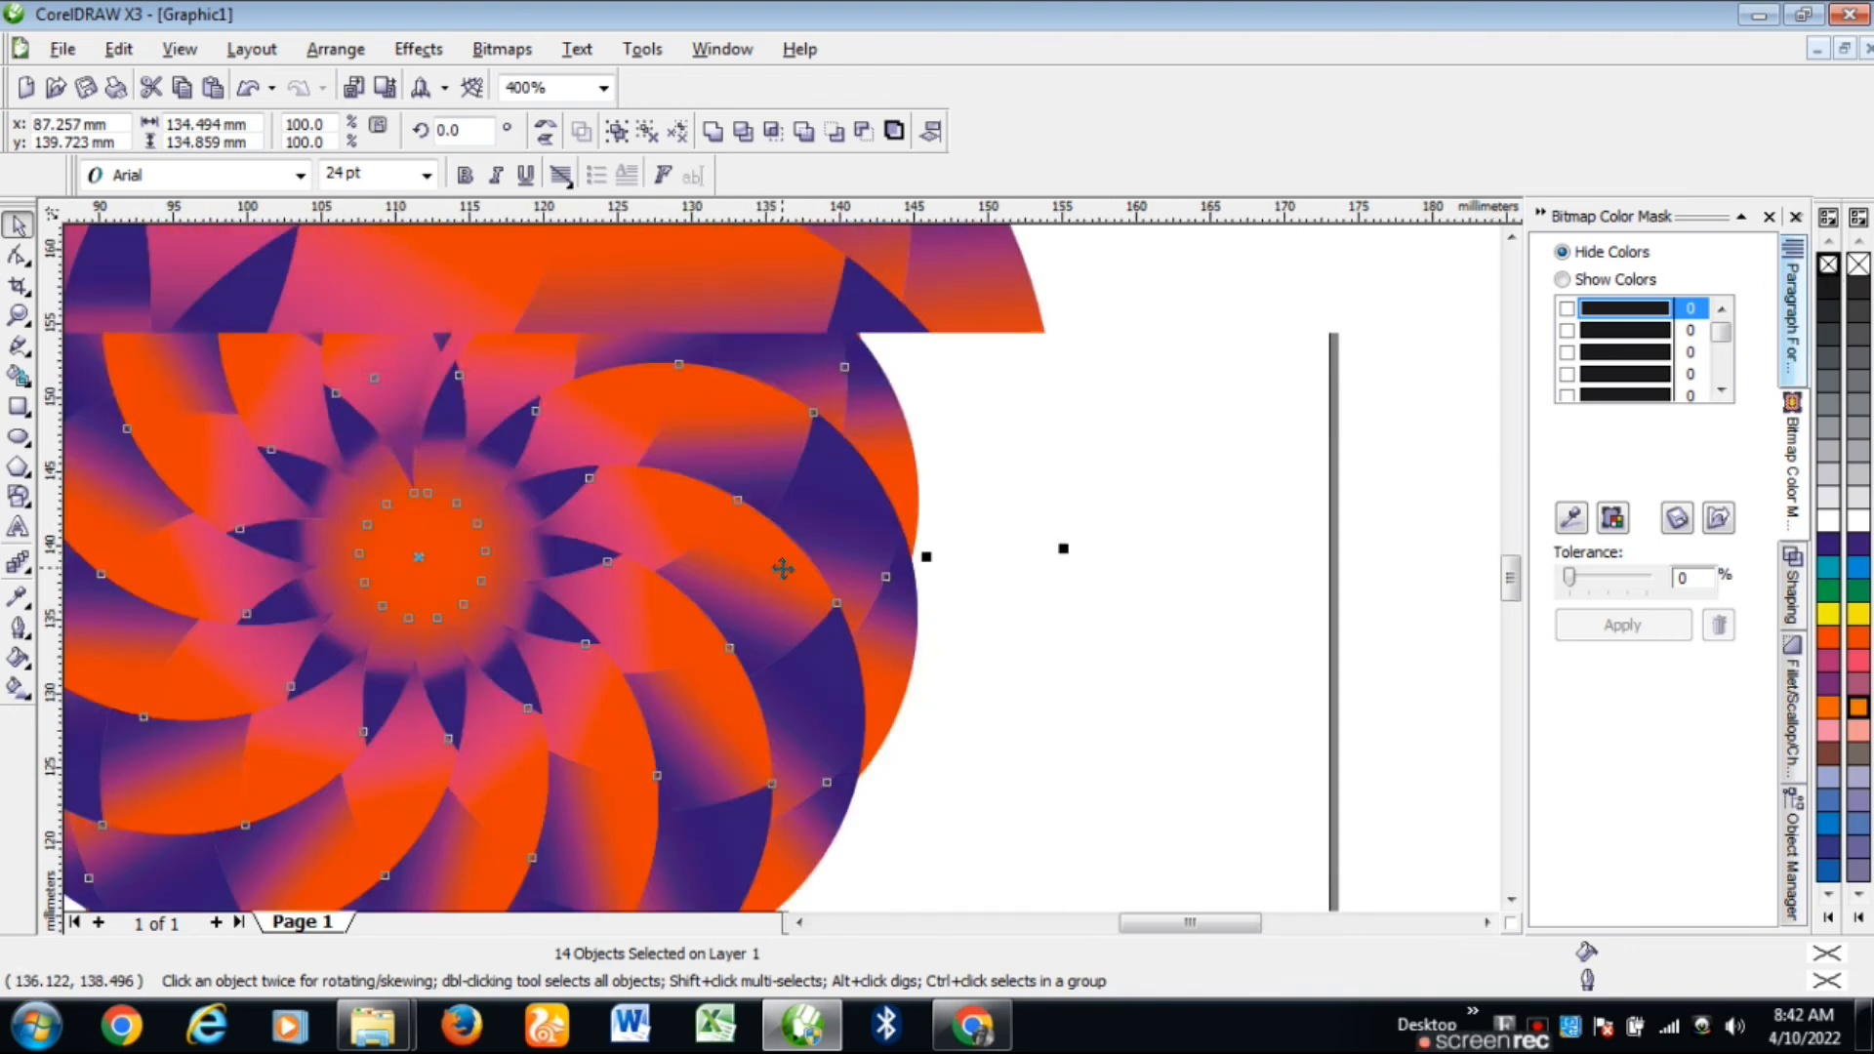
pyautogui.scroll(1, 782, 570)
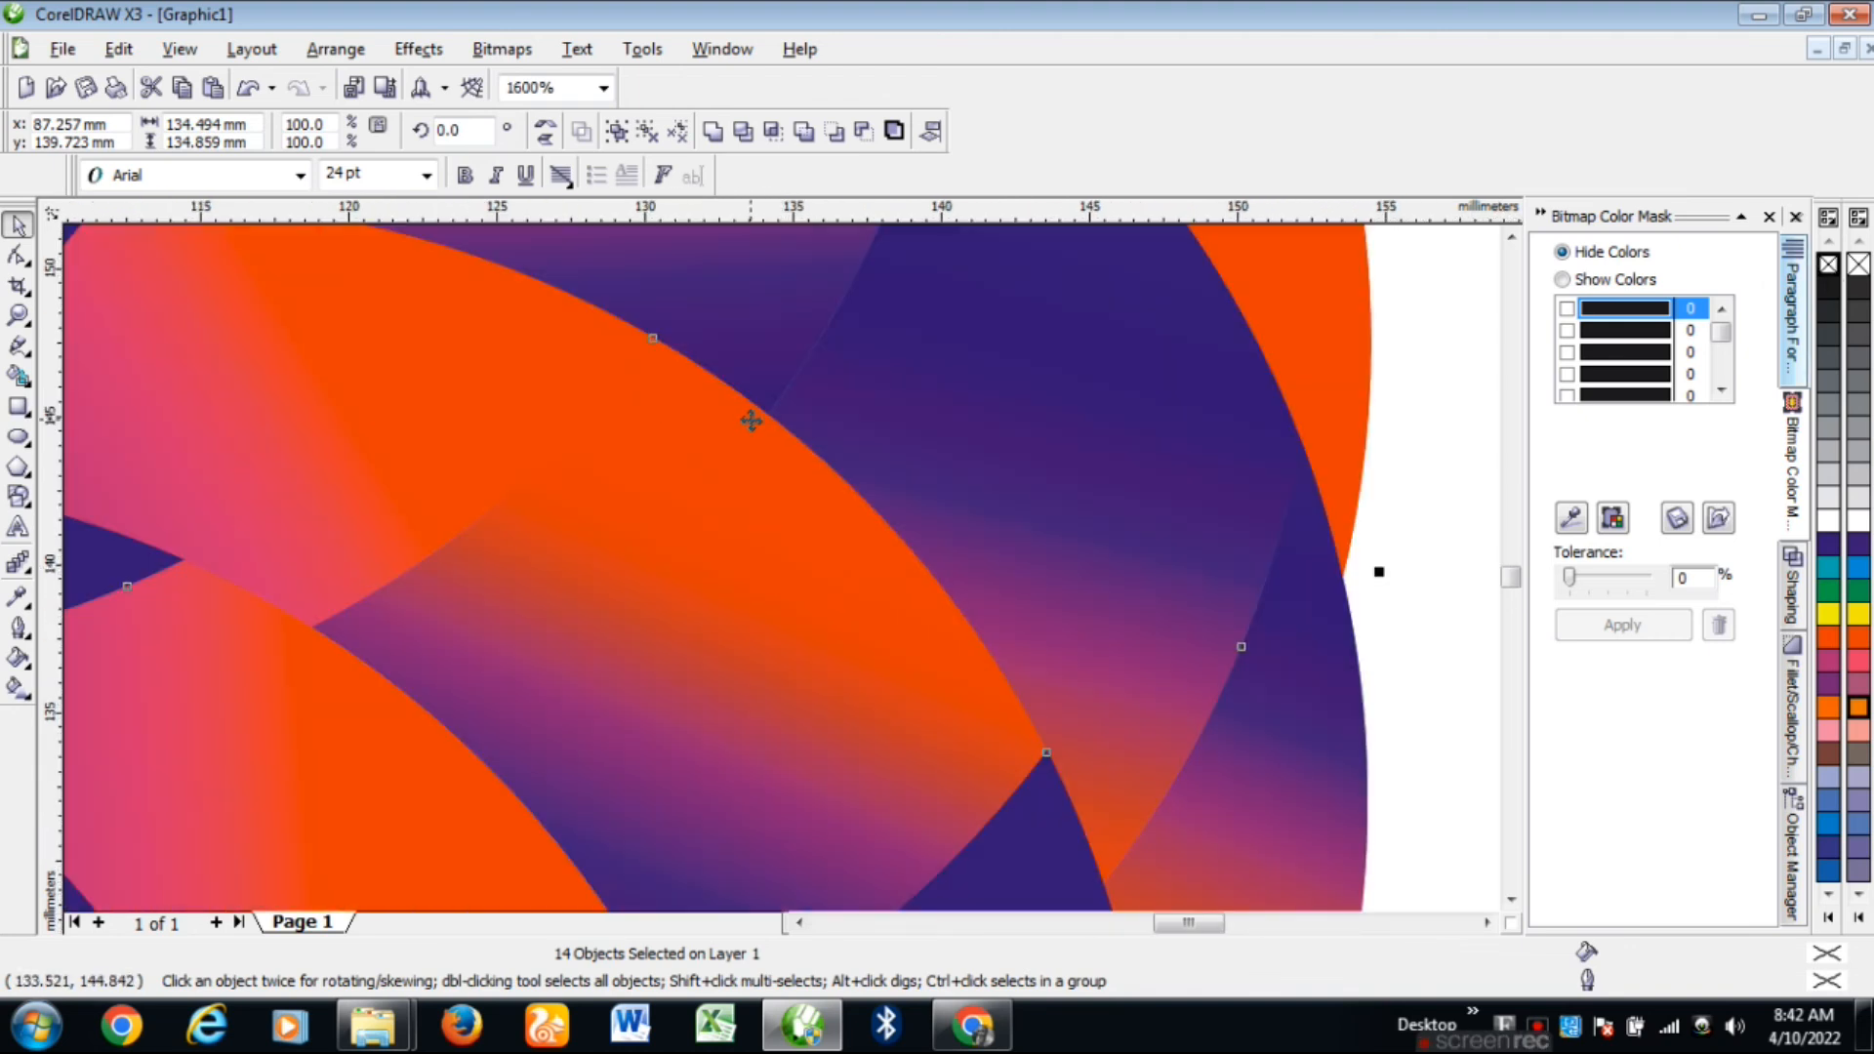
# Step: Try grey, black, pink, teal, brown and dark blue outline colours on the petals
pyautogui.rightClick(1835, 391)
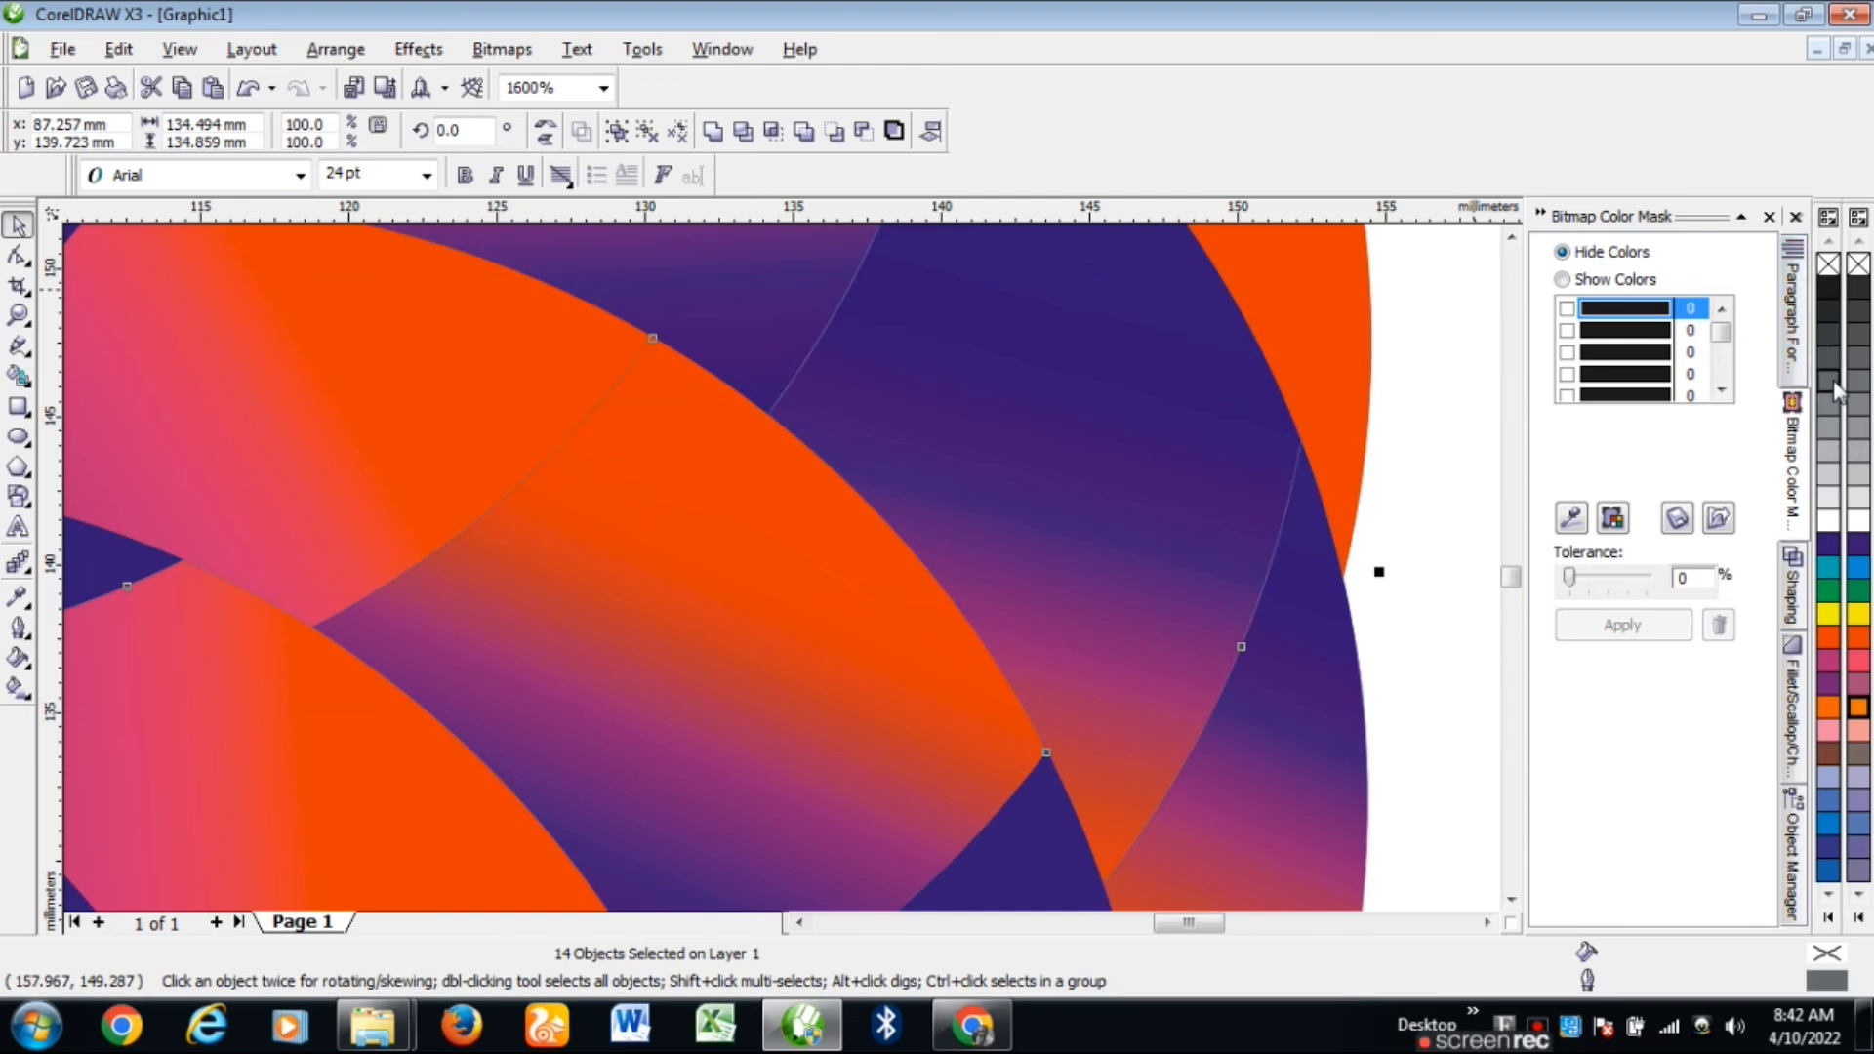
pyautogui.scroll(2, 782, 565)
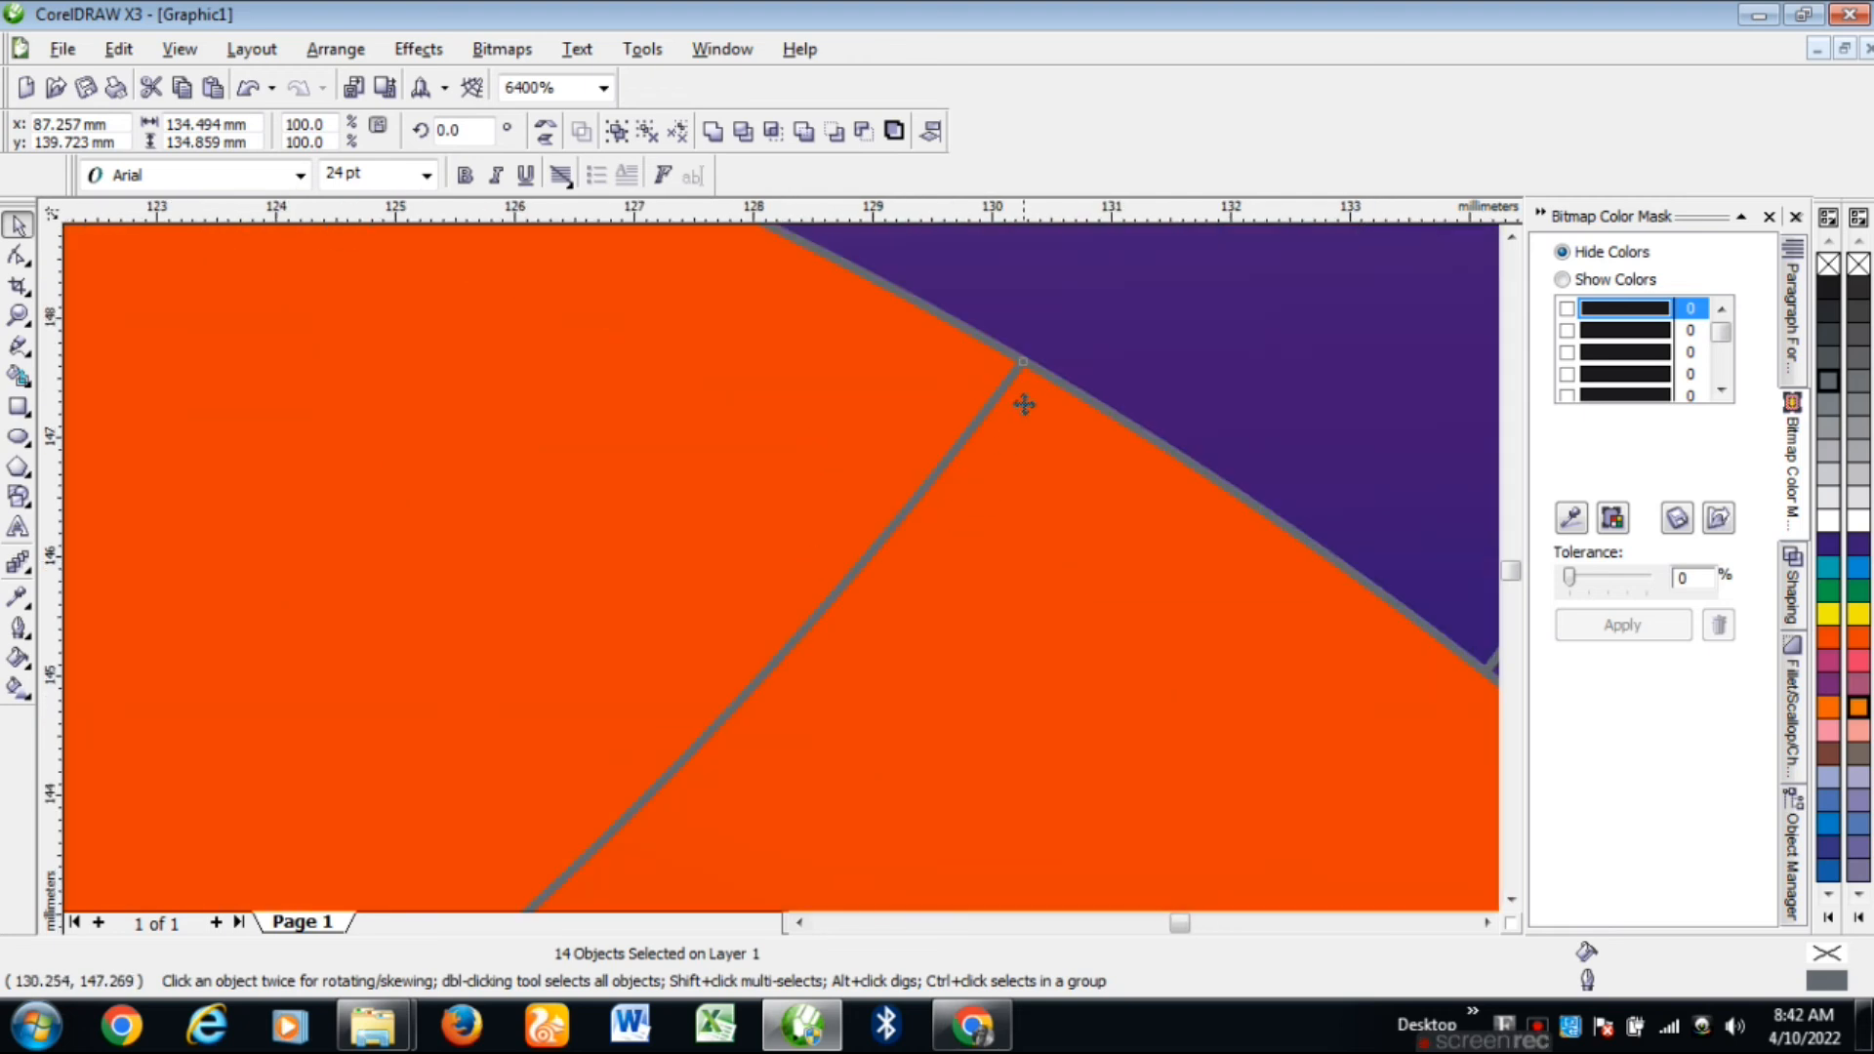
pyautogui.rightClick(1825, 285)
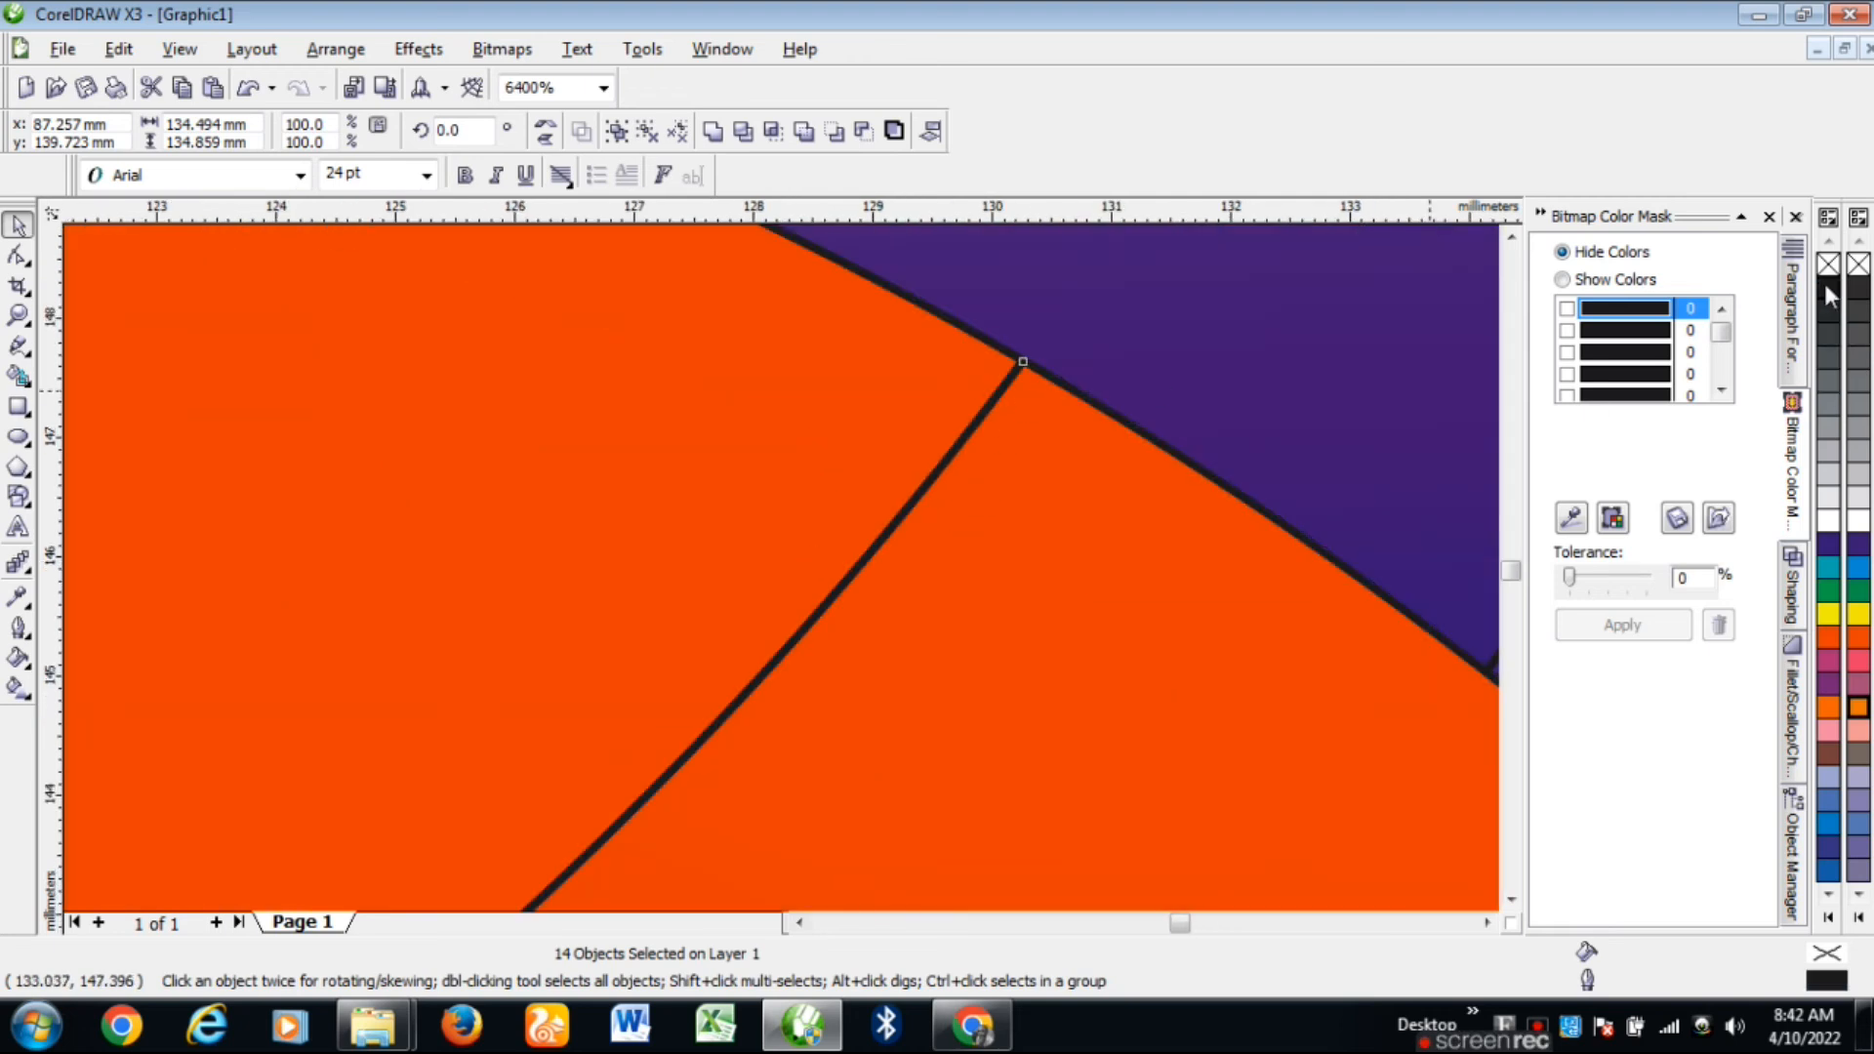
pyautogui.rightClick(1834, 729)
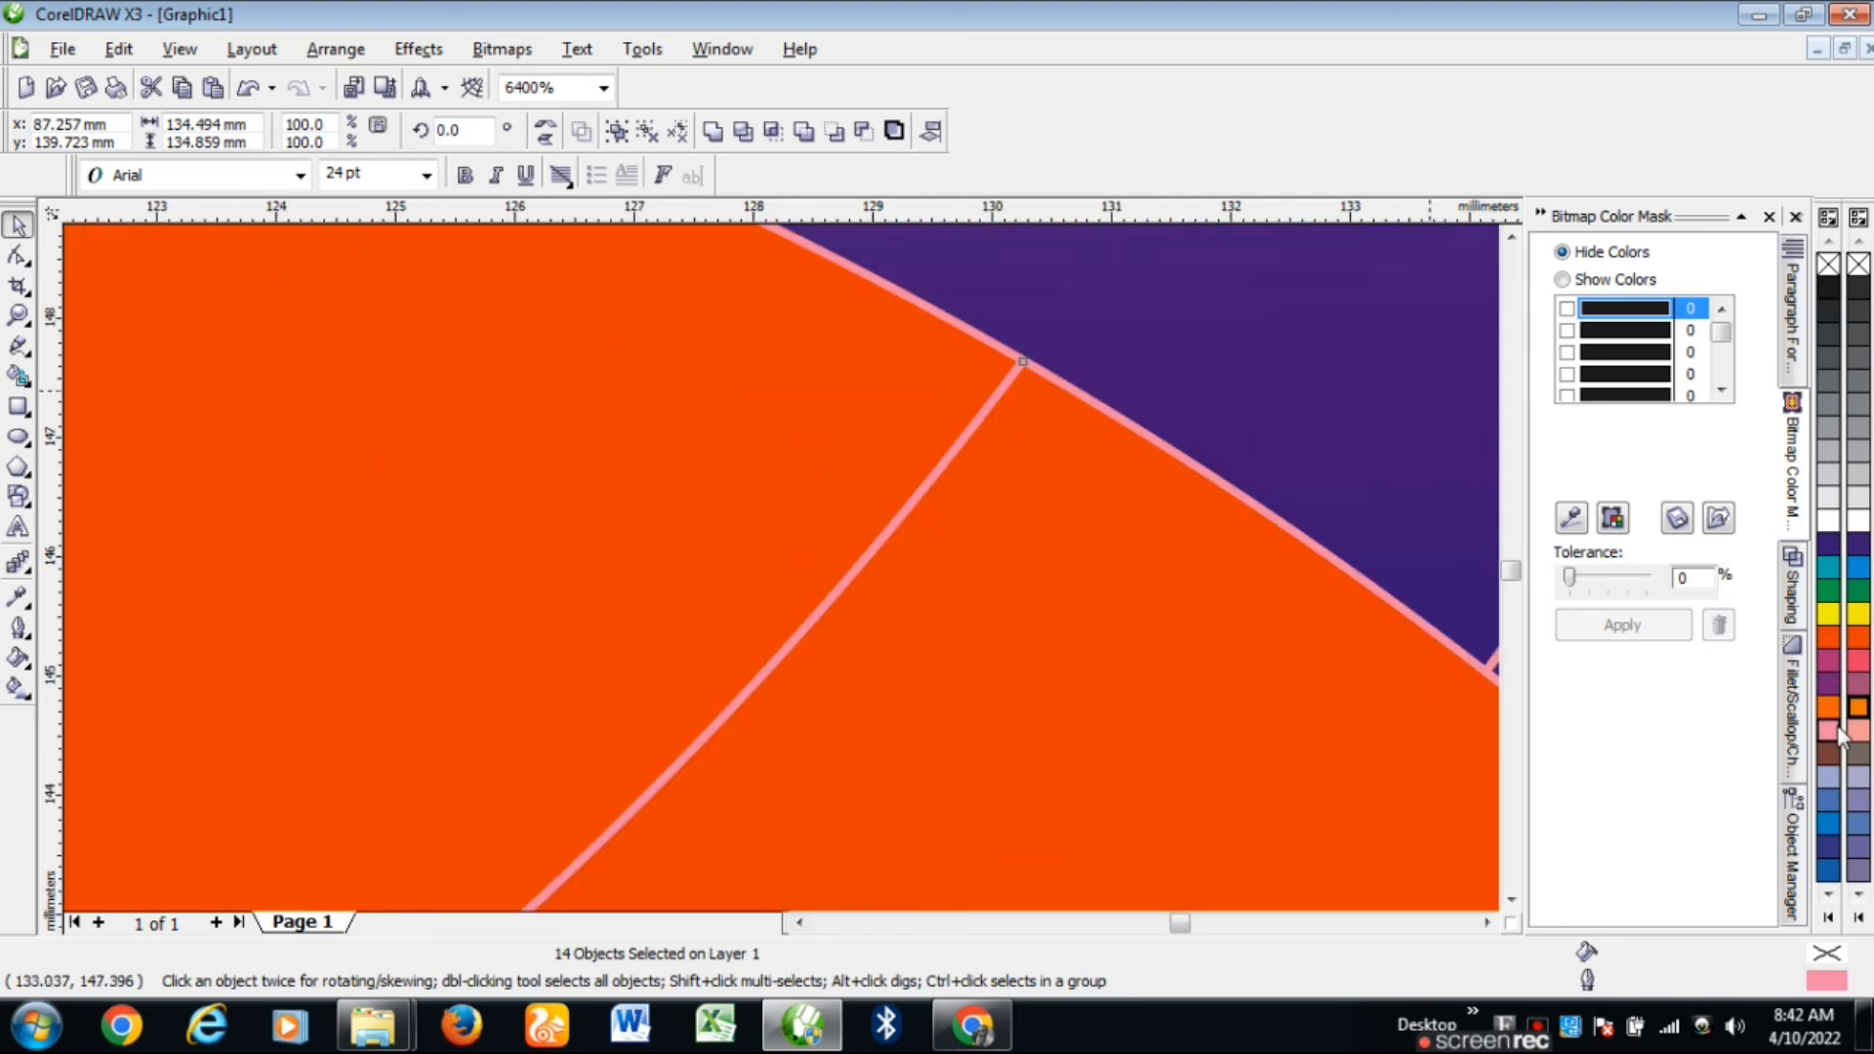
pyautogui.rightClick(1829, 574)
pyautogui.rightClick(1833, 451)
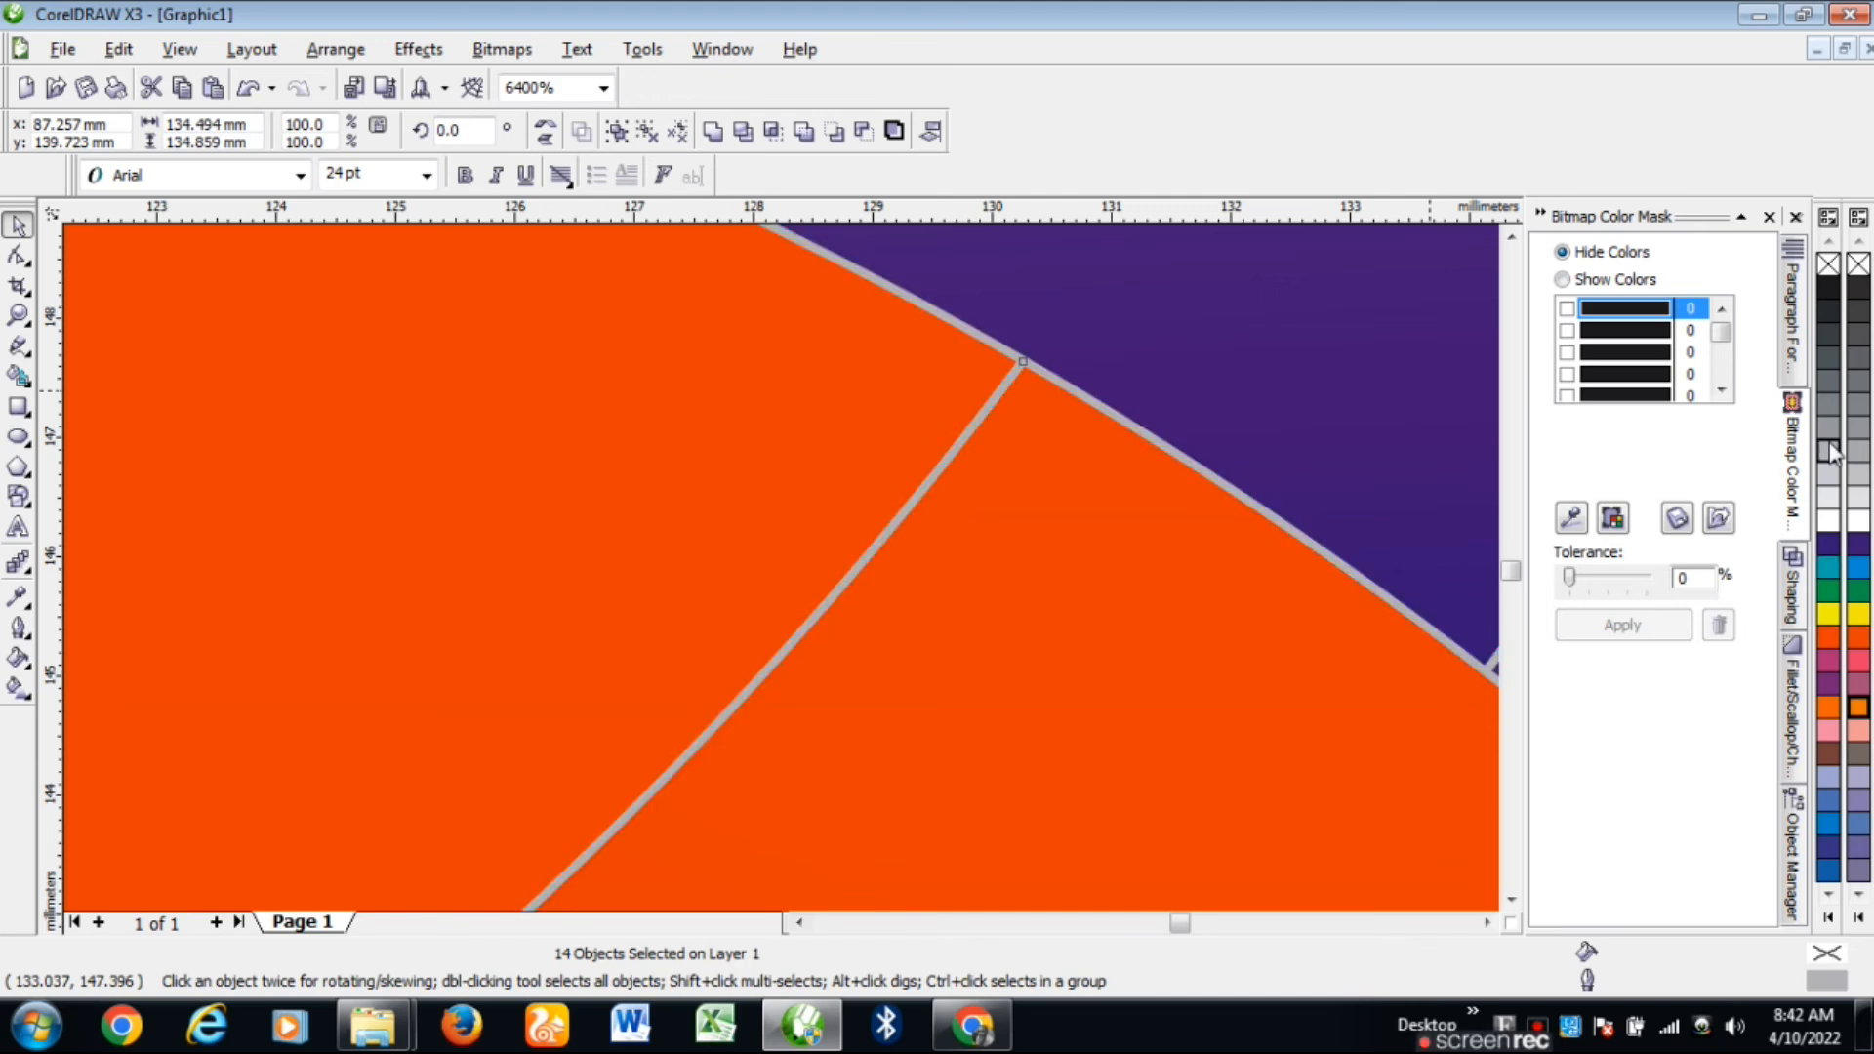
pyautogui.rightClick(1828, 752)
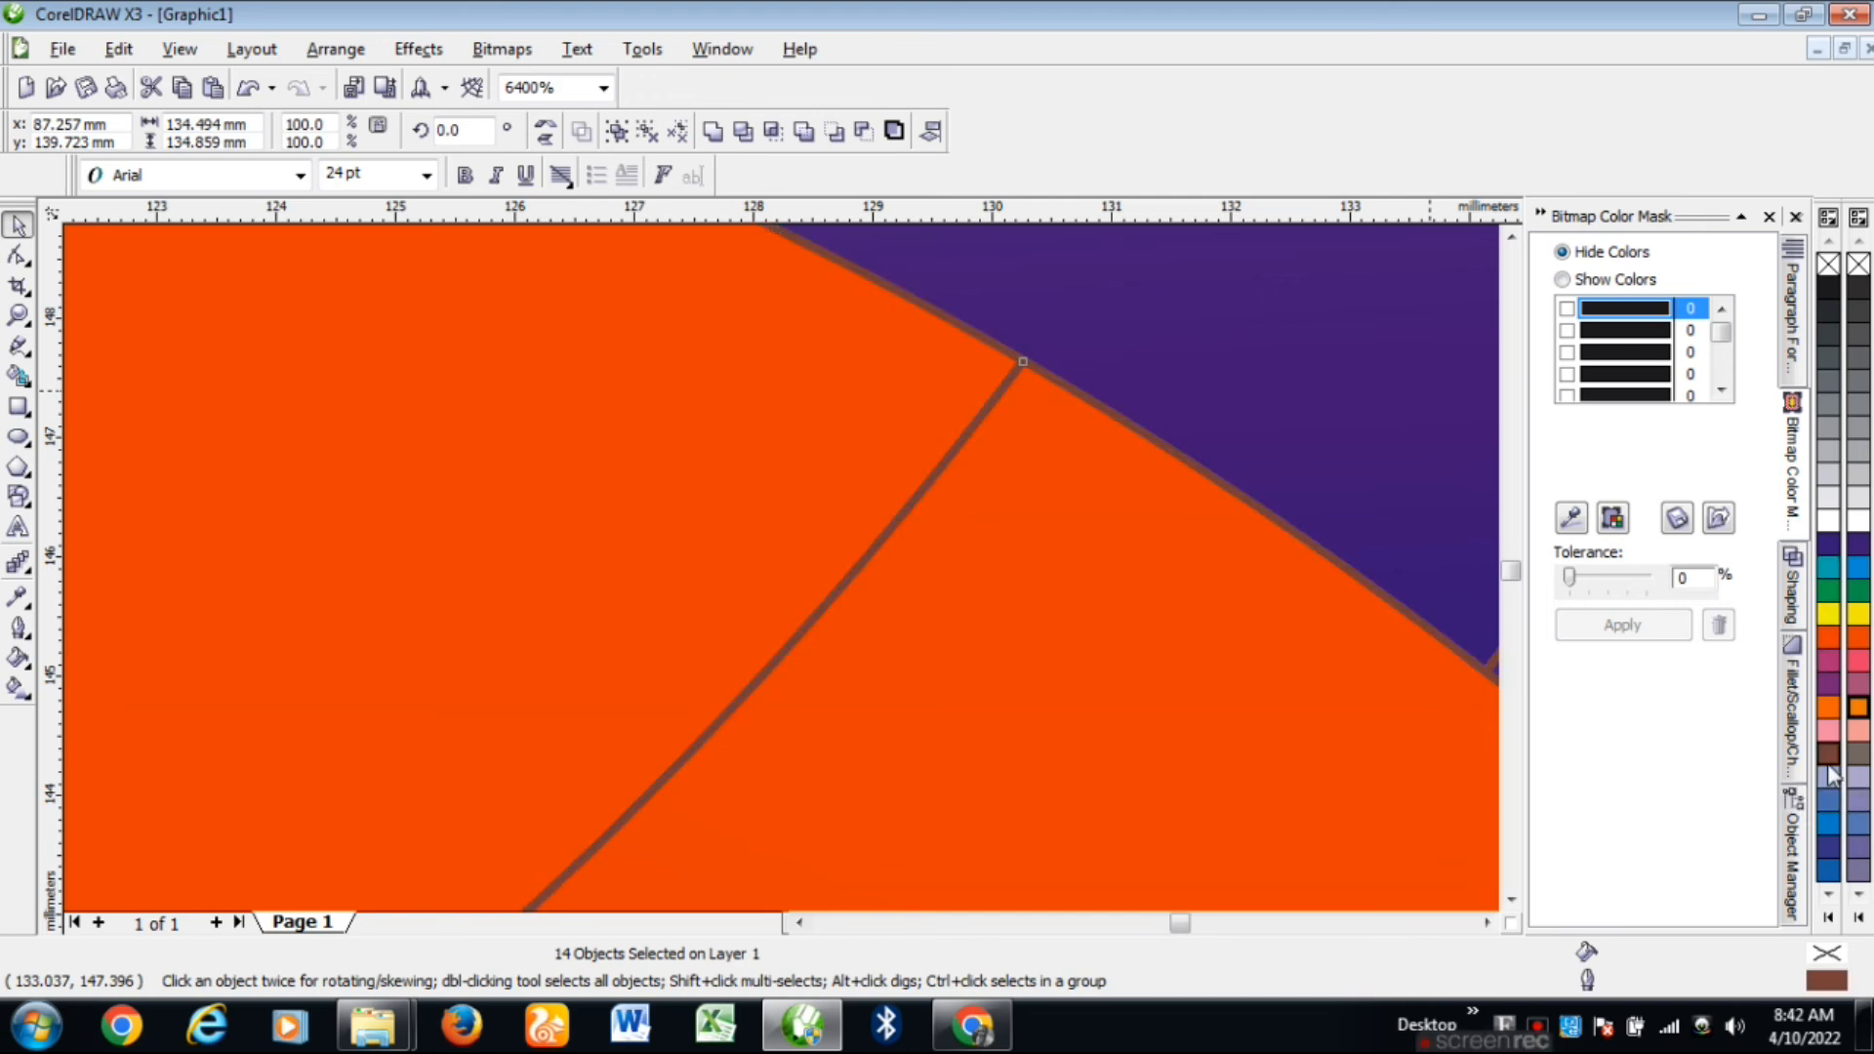
pyautogui.rightClick(1829, 849)
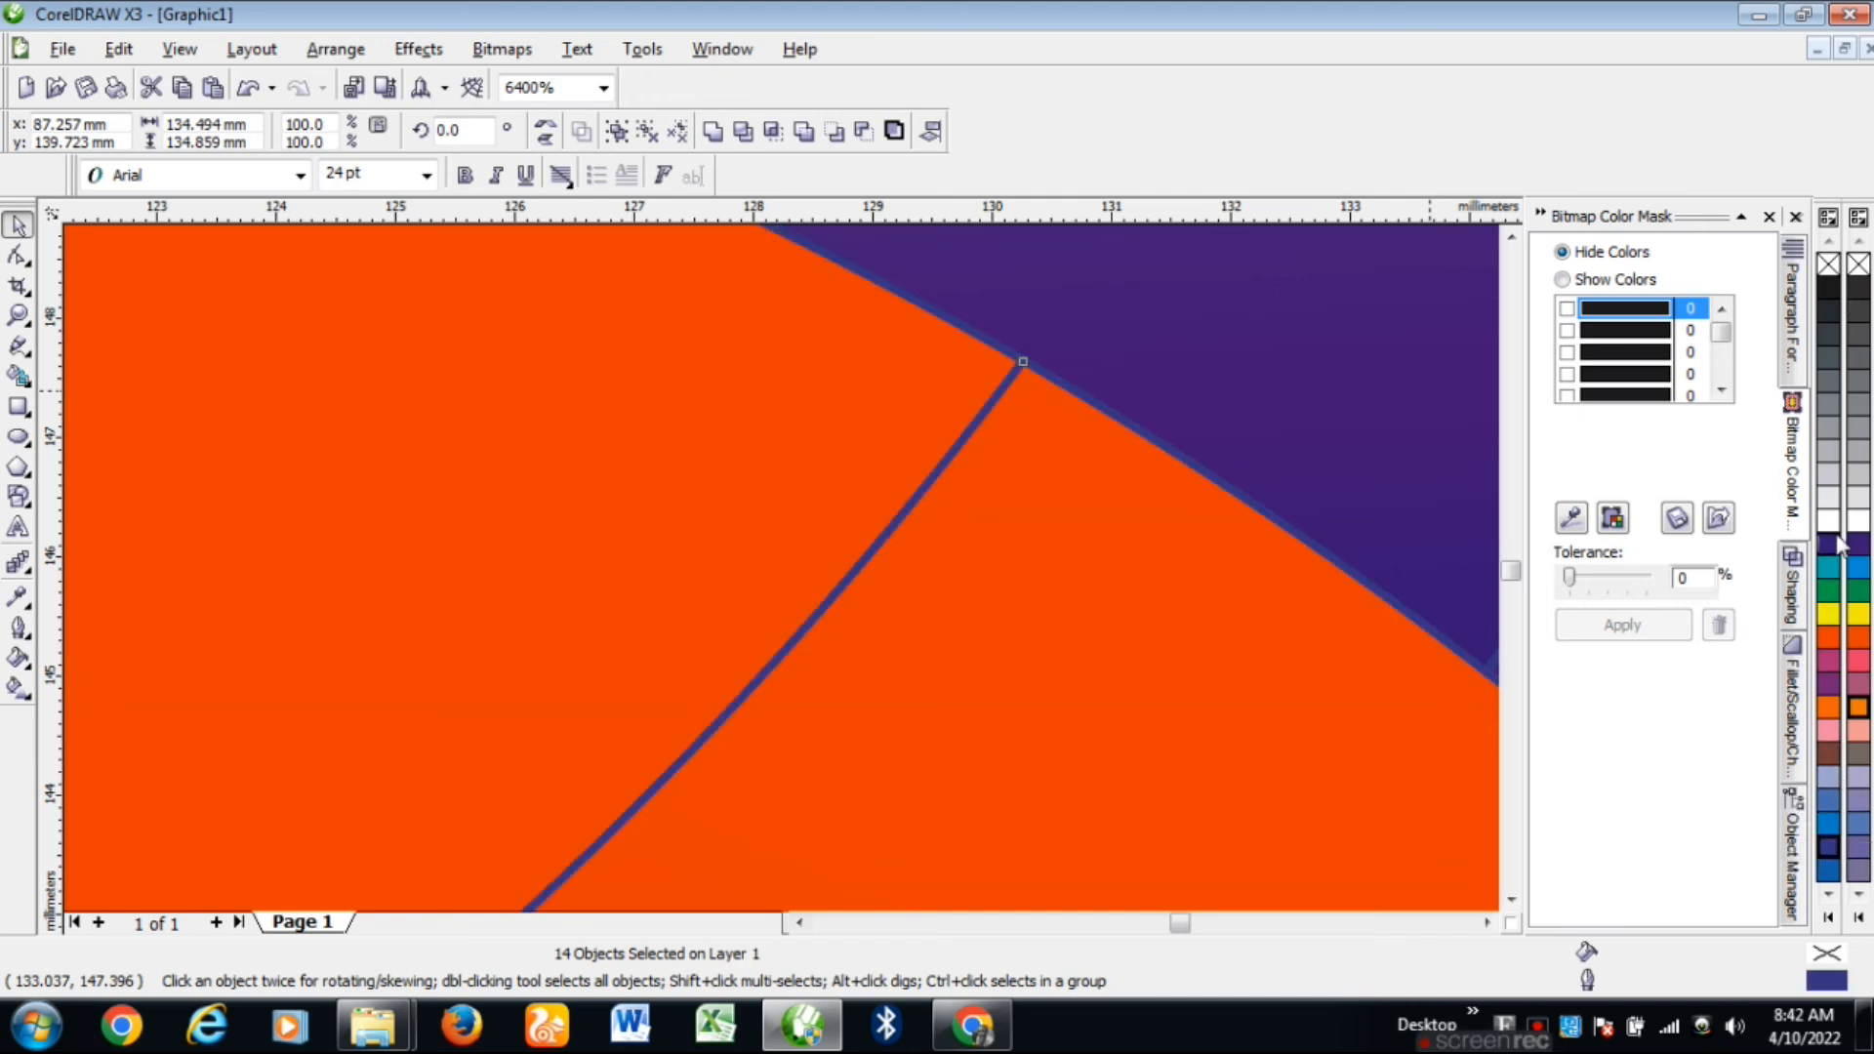
# Step: Remove the petal outlines again, leaving only the gradient fills
pyautogui.rightClick(1828, 263)
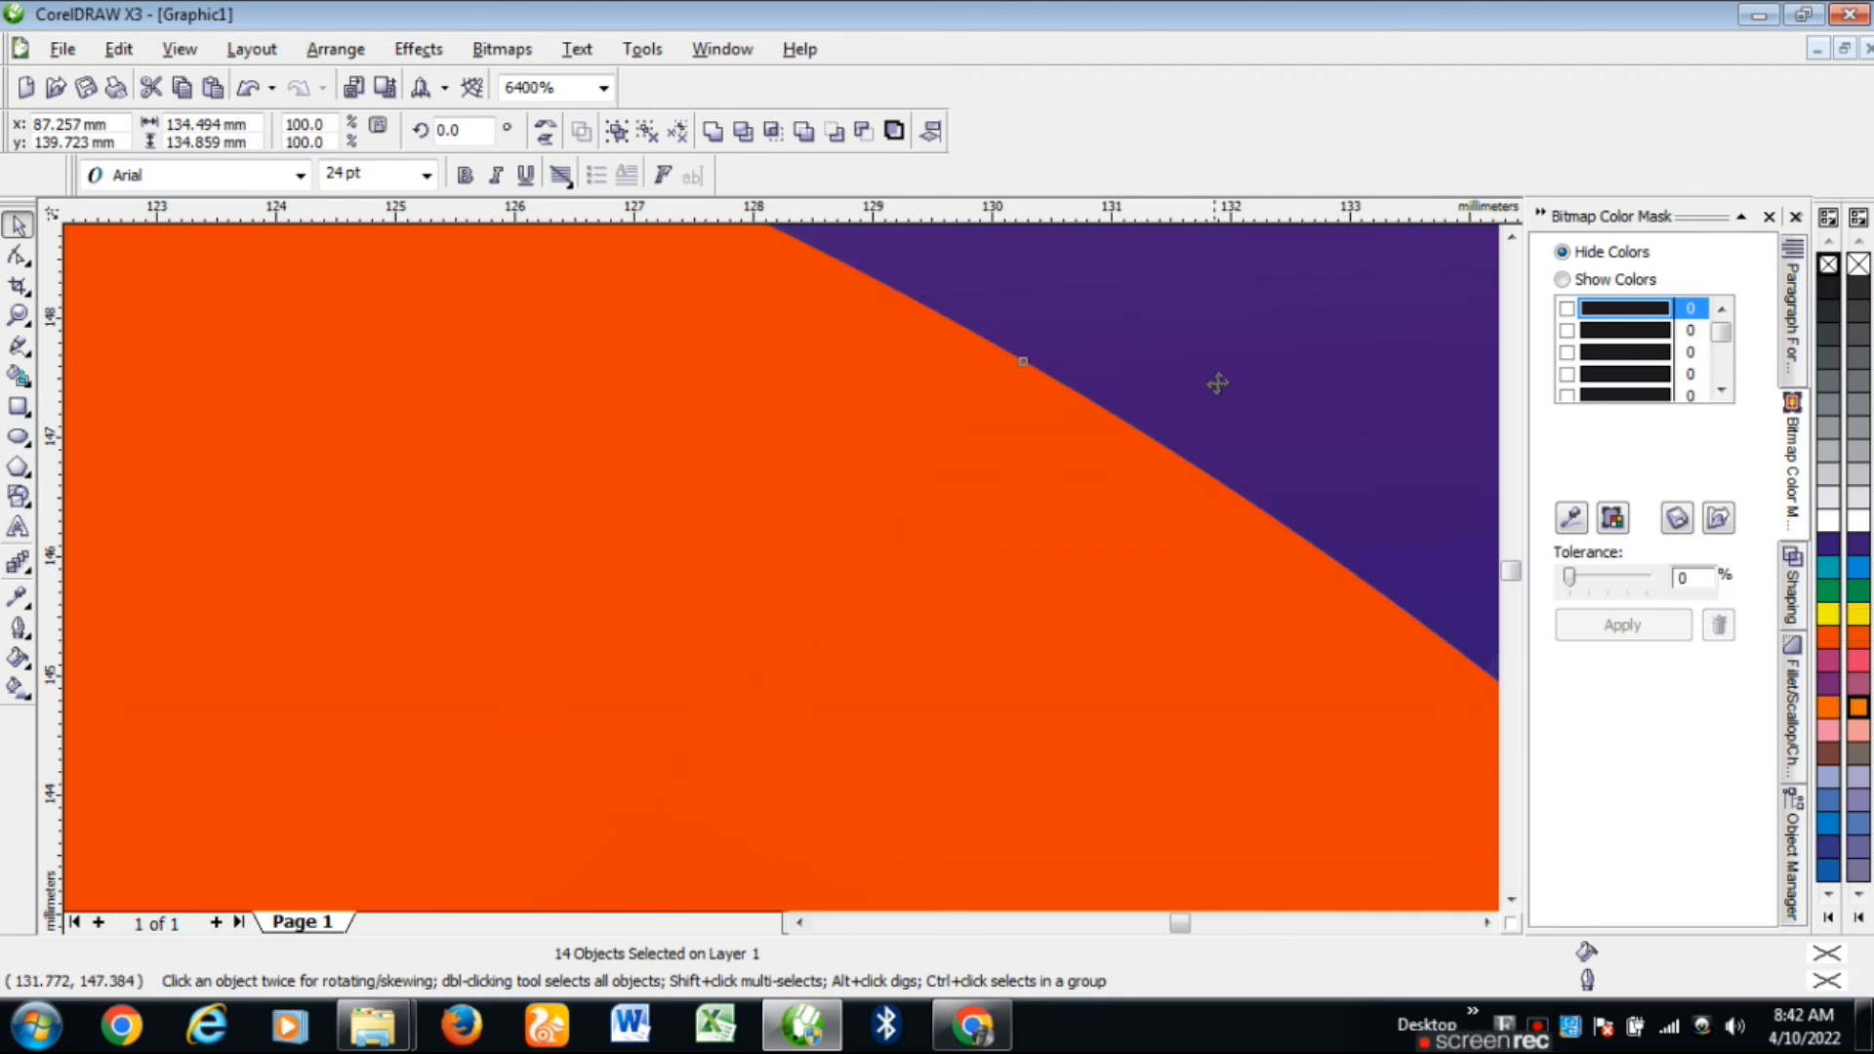
pyautogui.scroll(-3, 1214, 380)
pyautogui.scroll(-5, 782, 568)
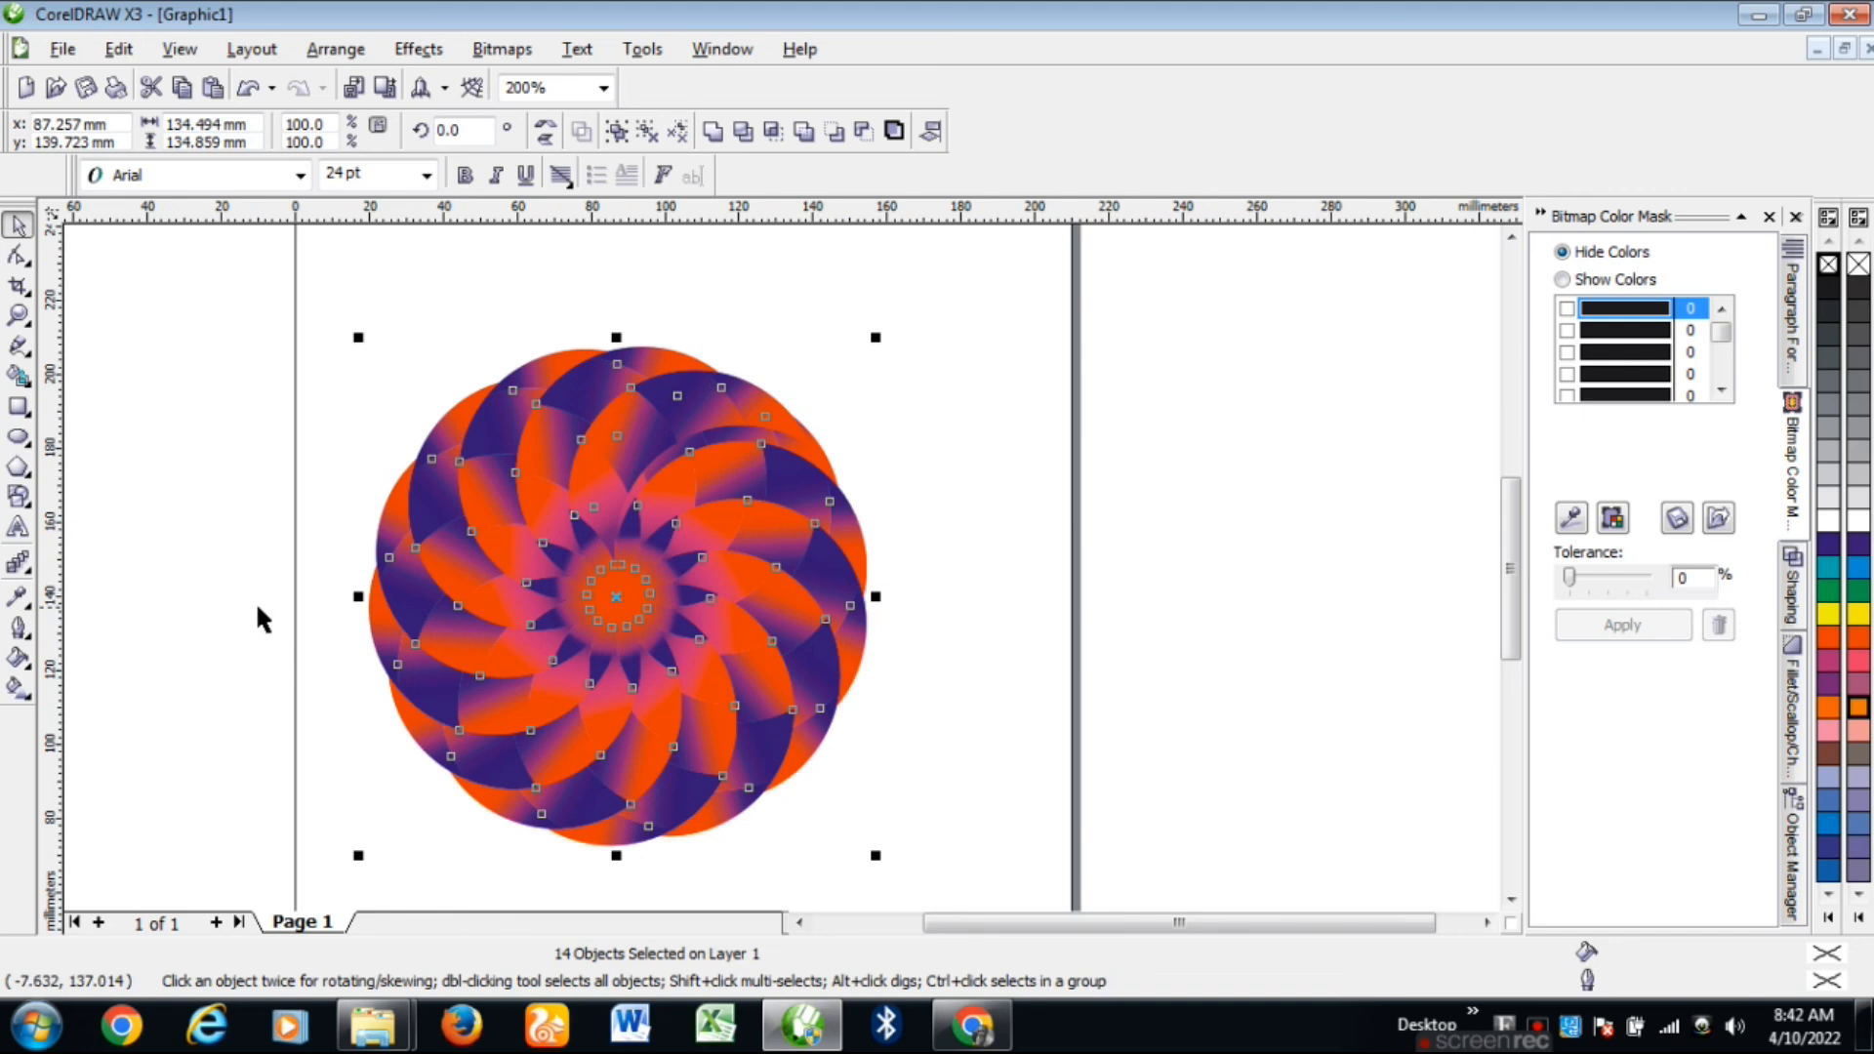
pyautogui.click(256, 601)
pyautogui.scroll(1, 781, 568)
pyautogui.scroll(-1, 799, 564)
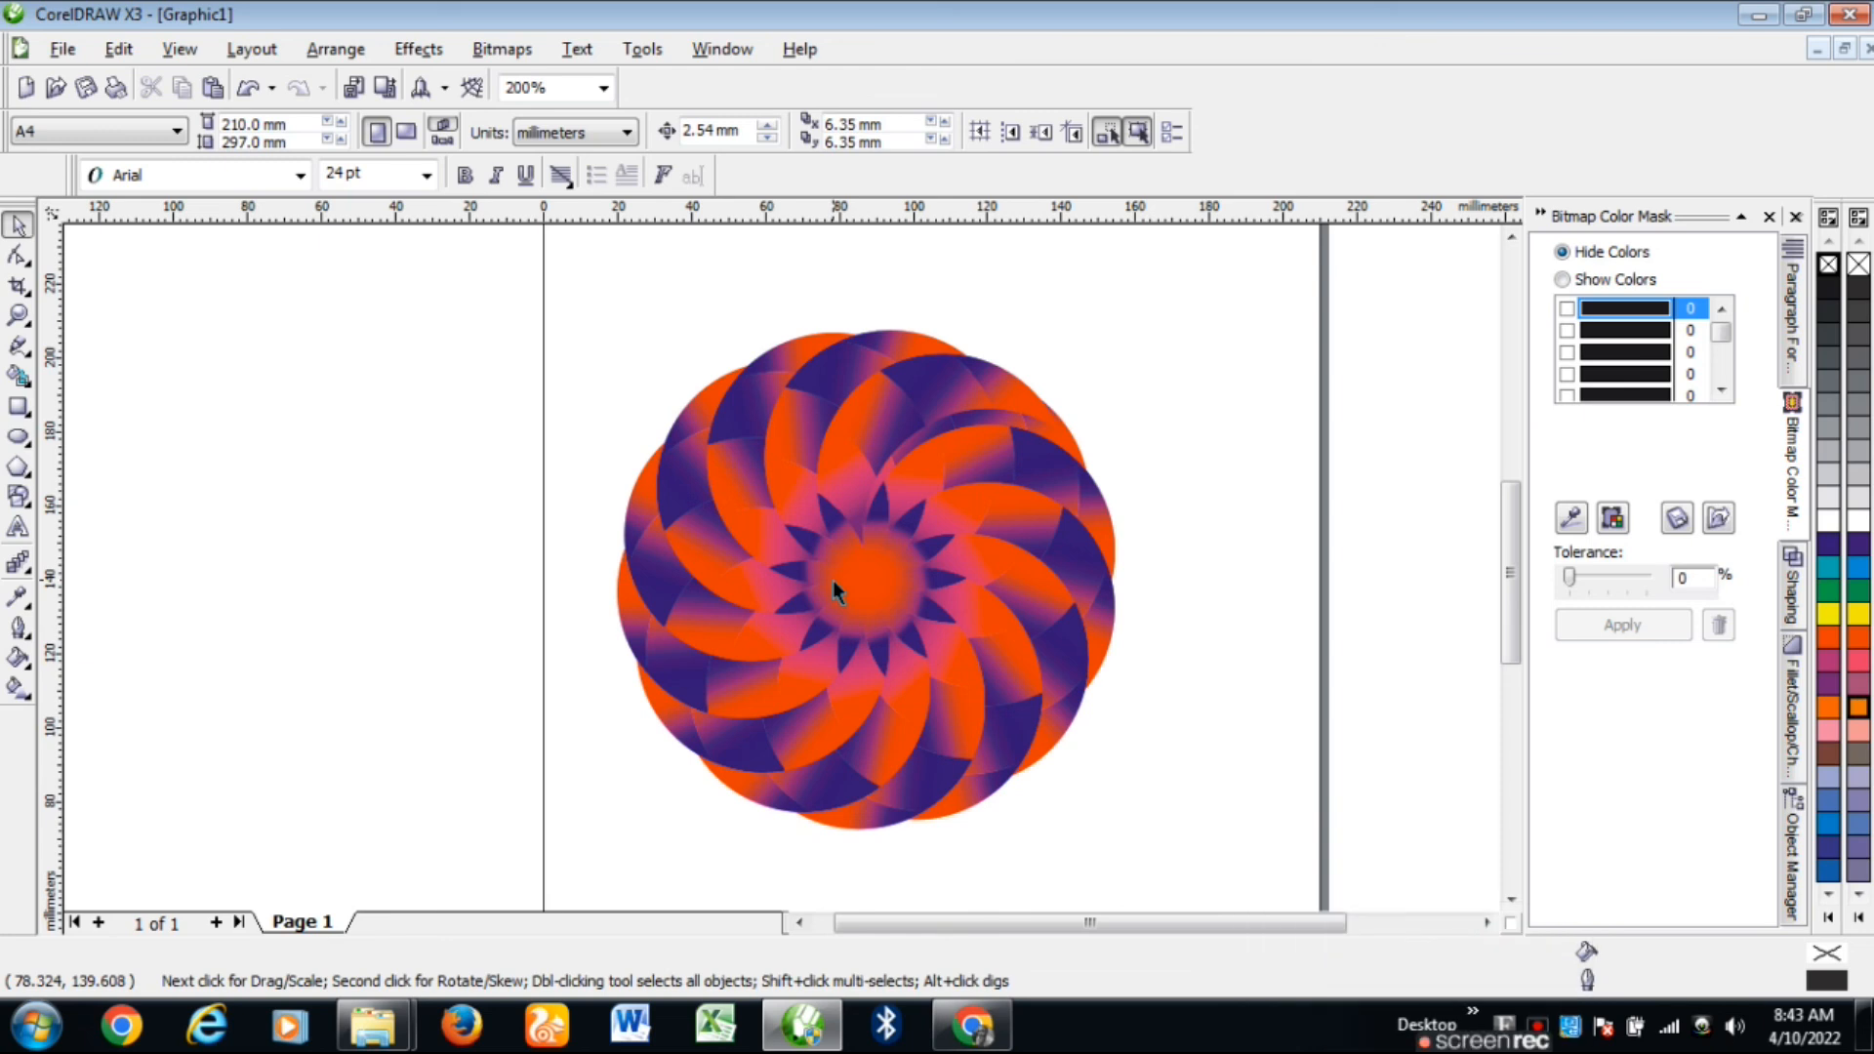
pyautogui.scroll(-1, 833, 580)
pyautogui.scroll(1, 784, 576)
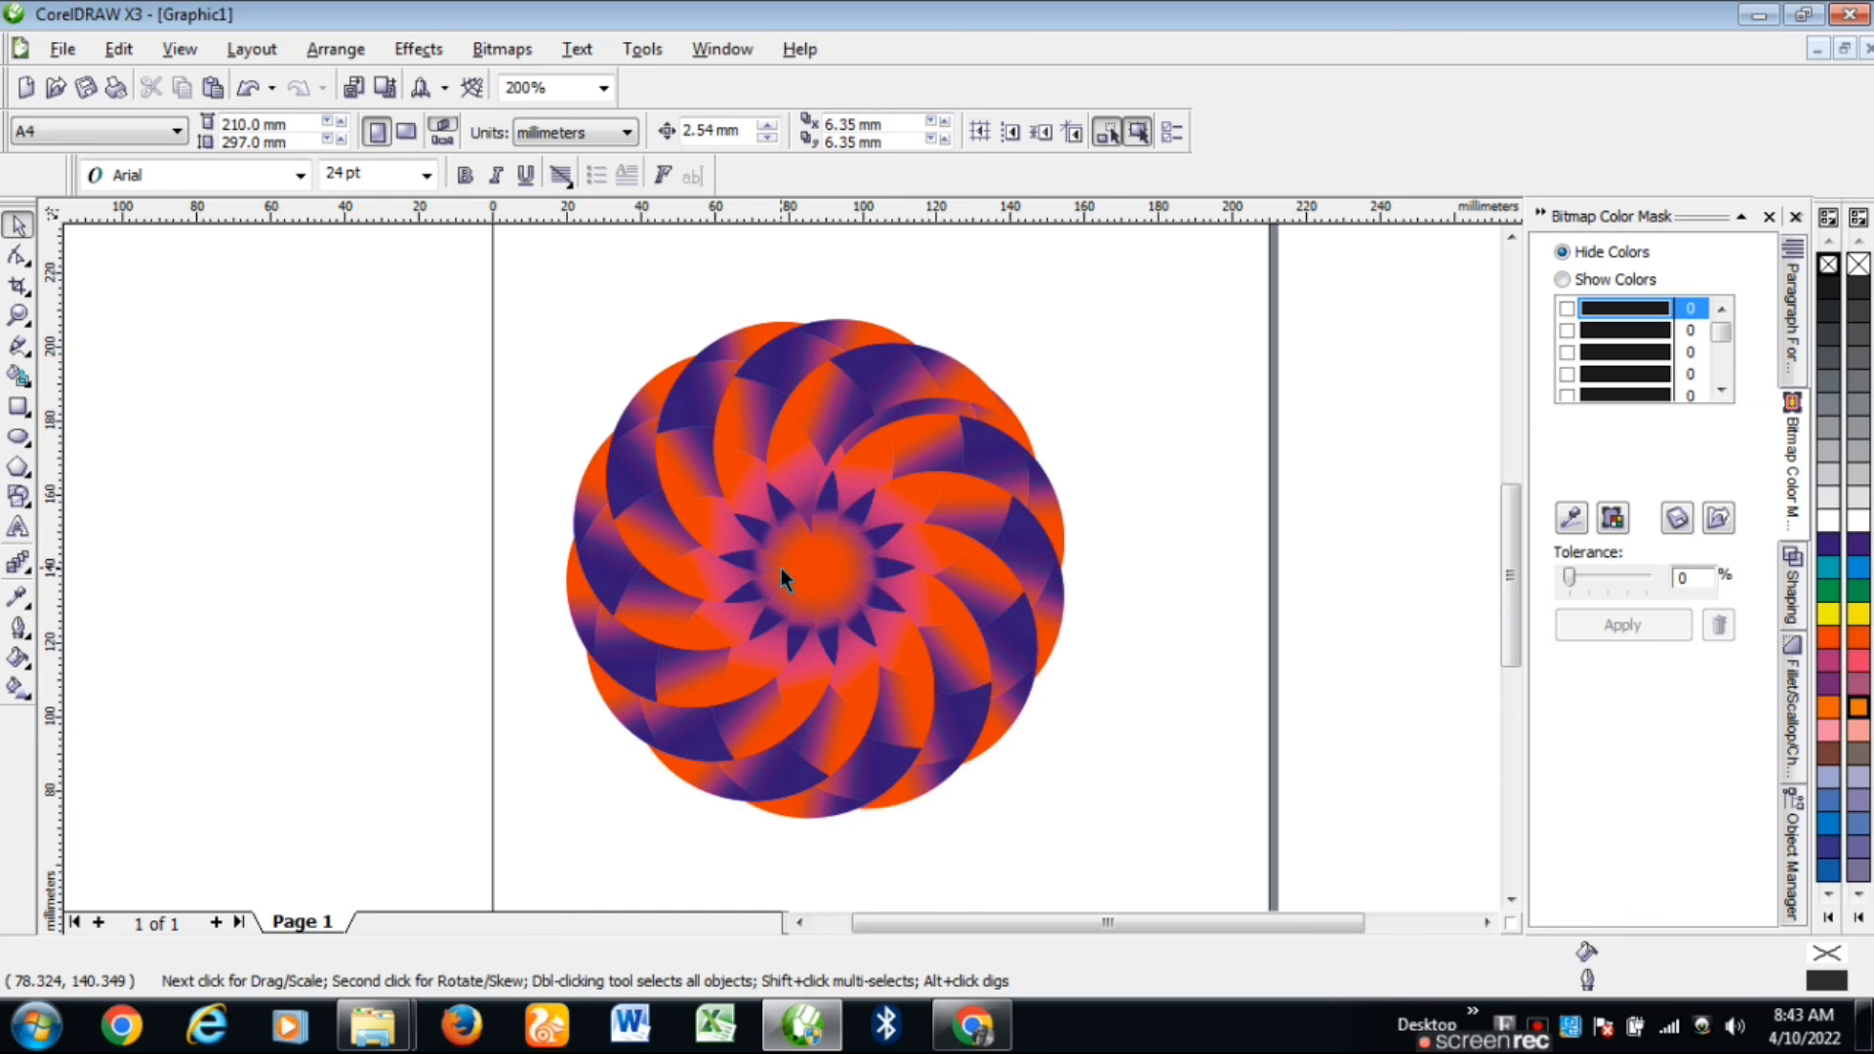
pyautogui.scroll(-1, 781, 568)
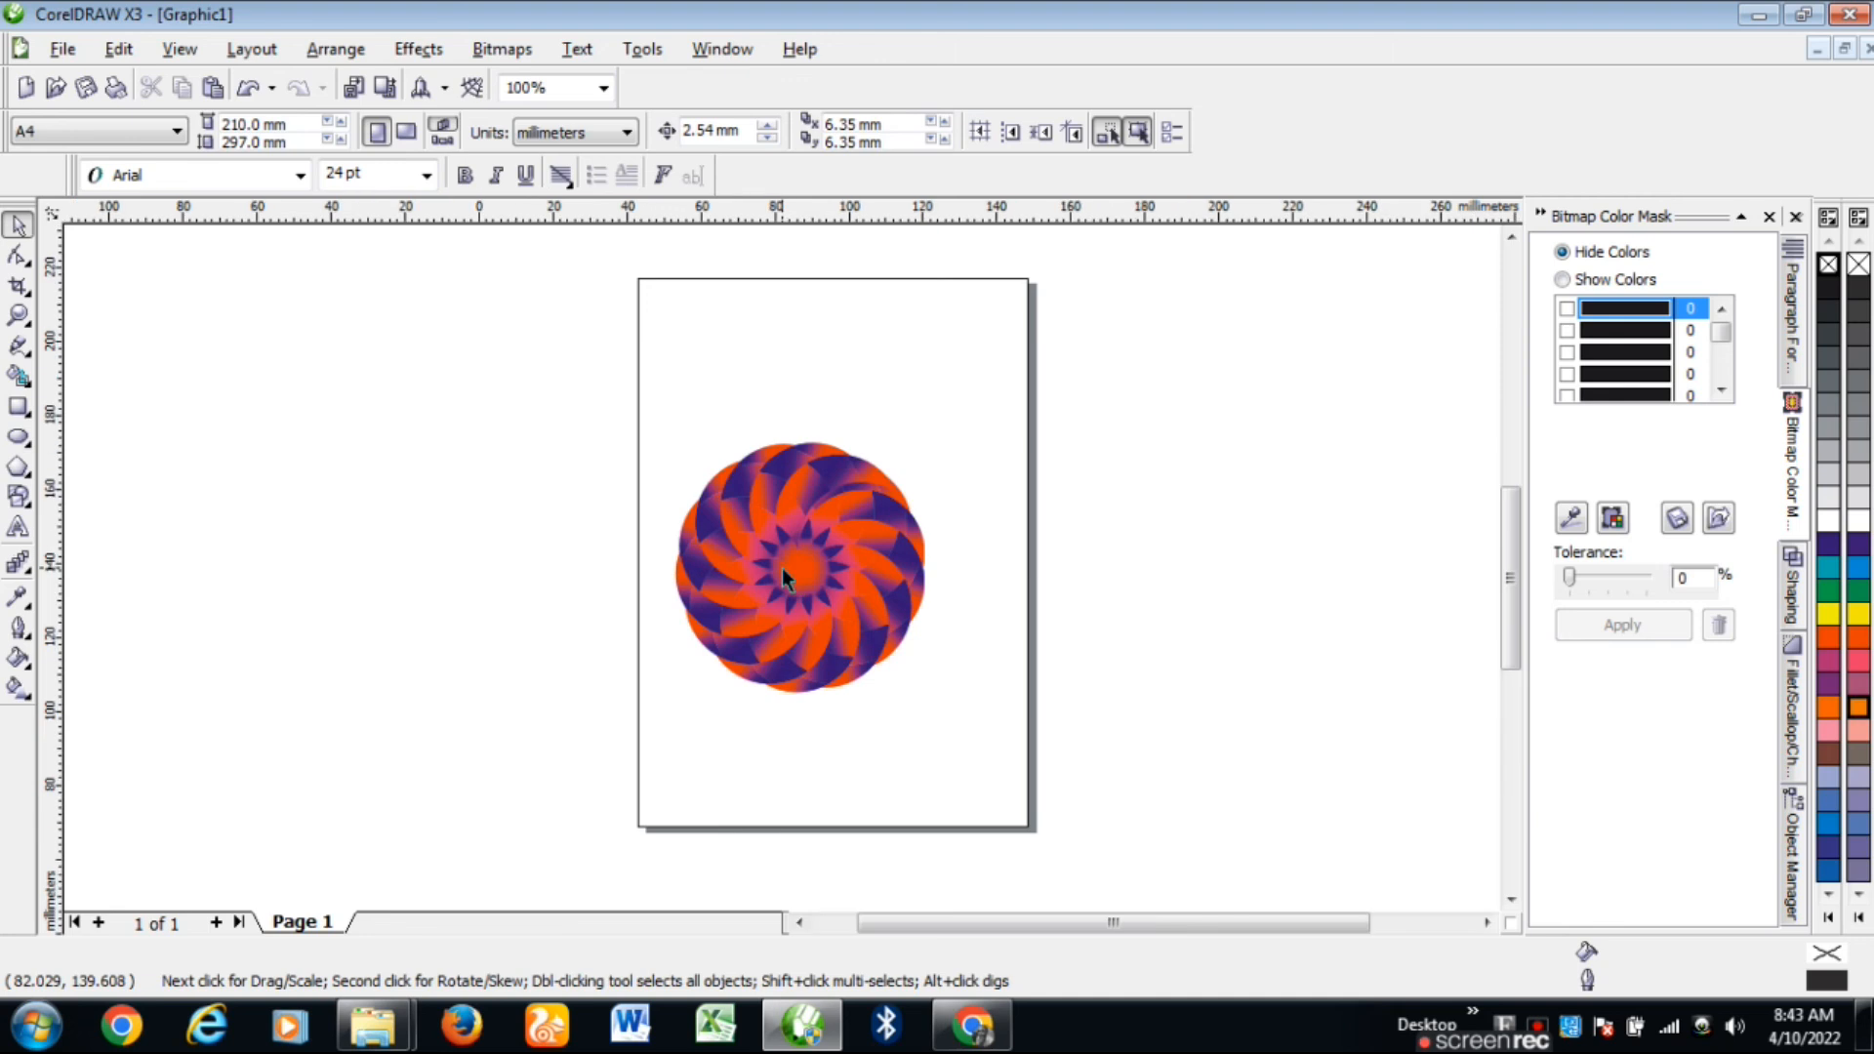
pyautogui.scroll(1, 786, 571)
pyautogui.scroll(1, 783, 569)
pyautogui.scroll(-2, 782, 571)
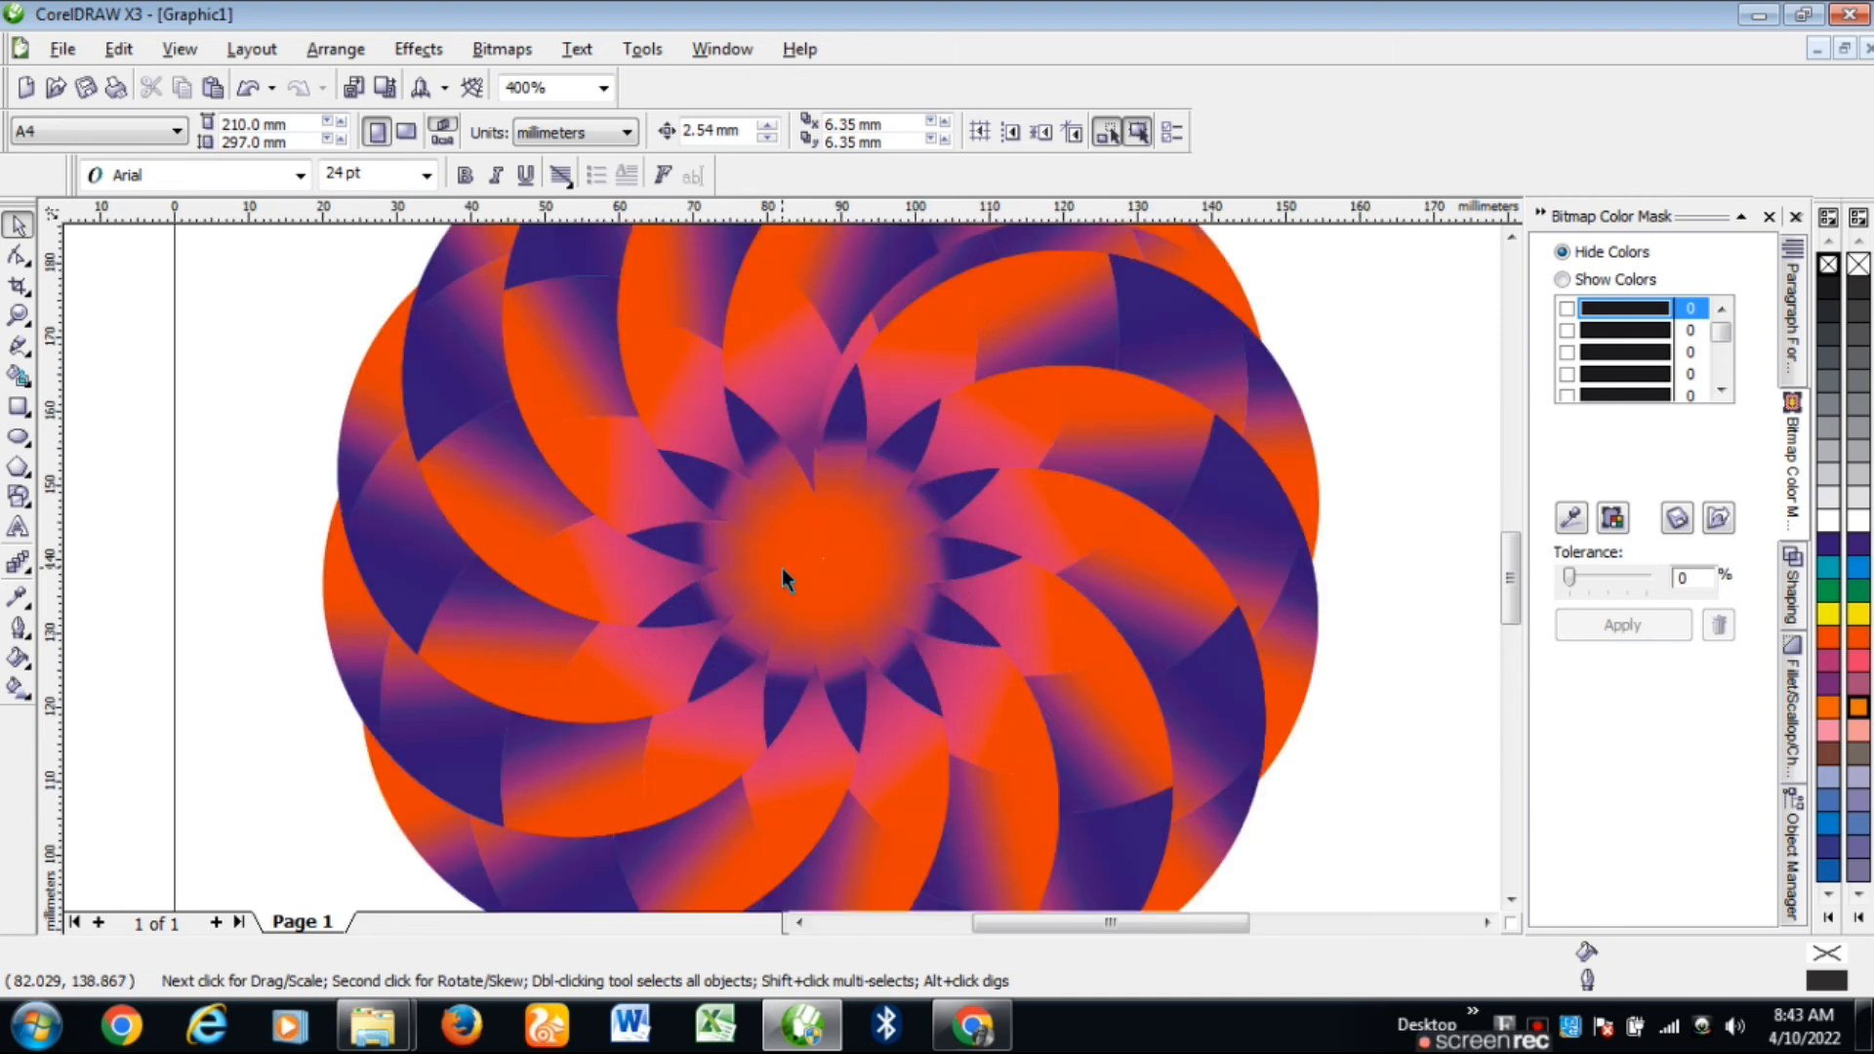
pyautogui.scroll(1, 784, 576)
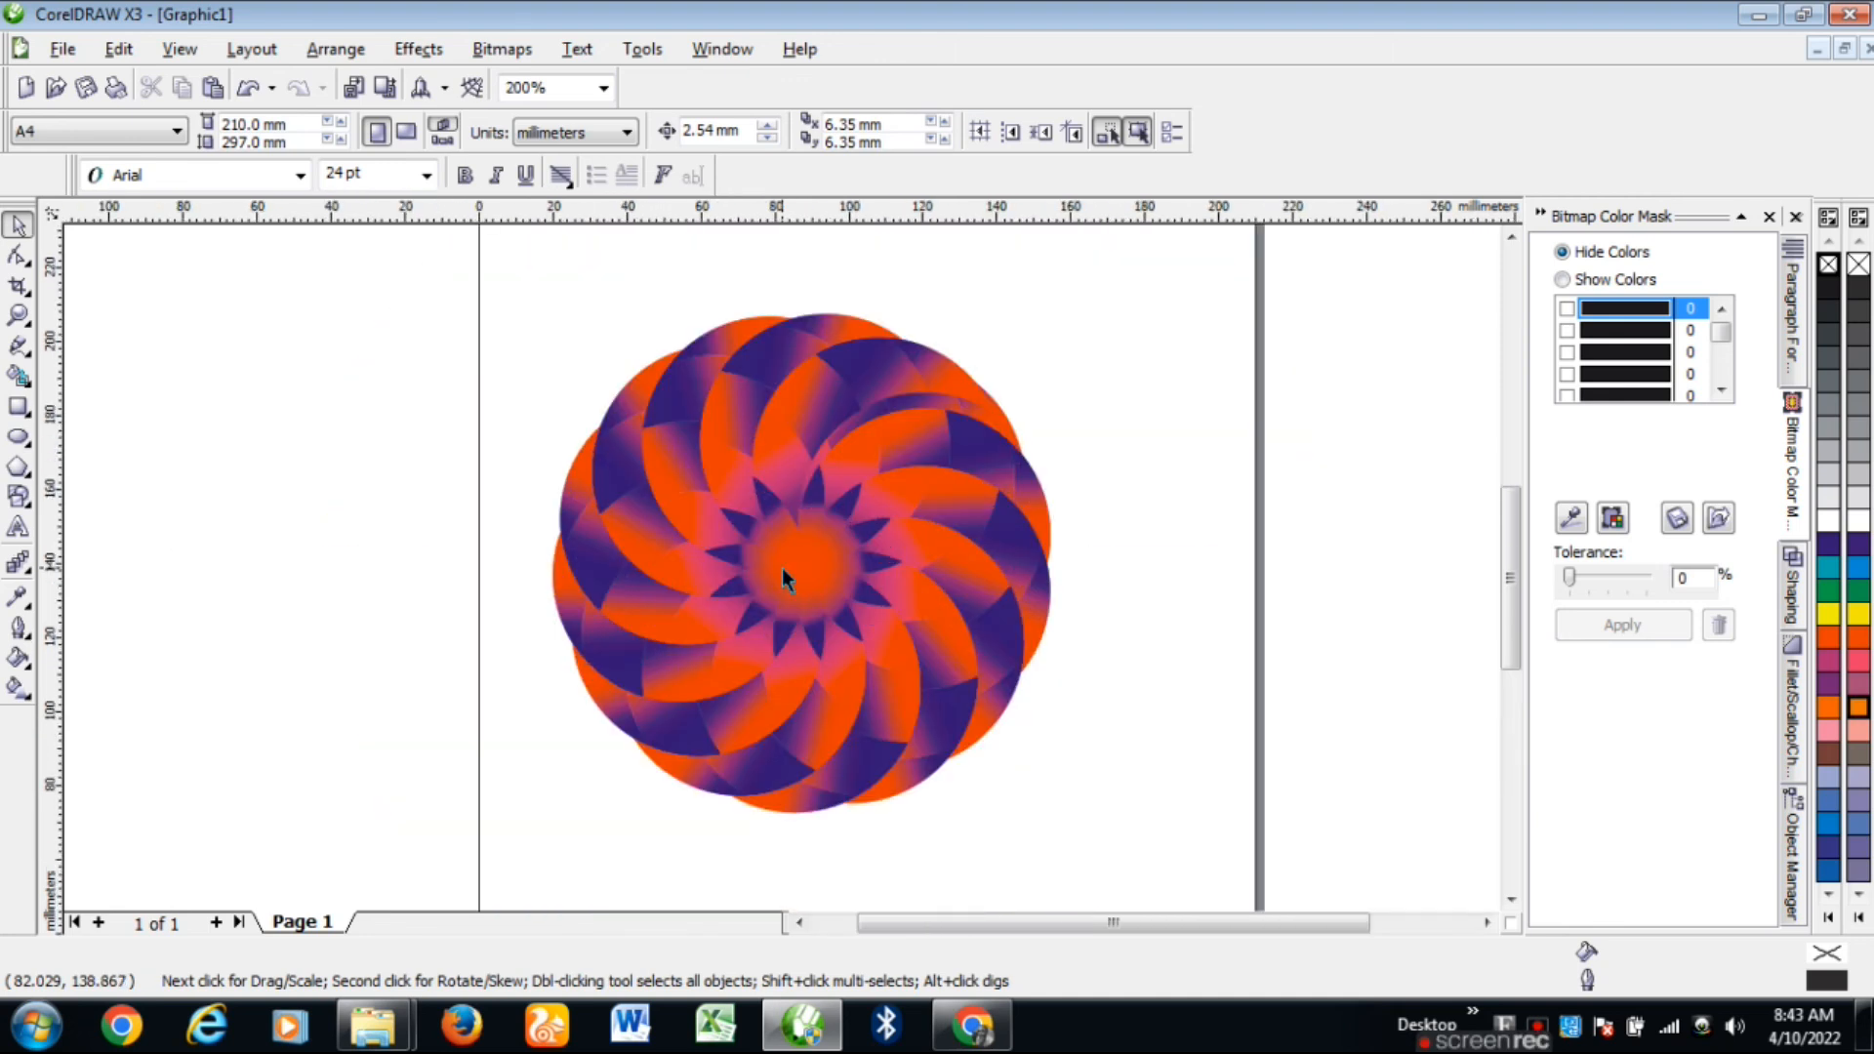